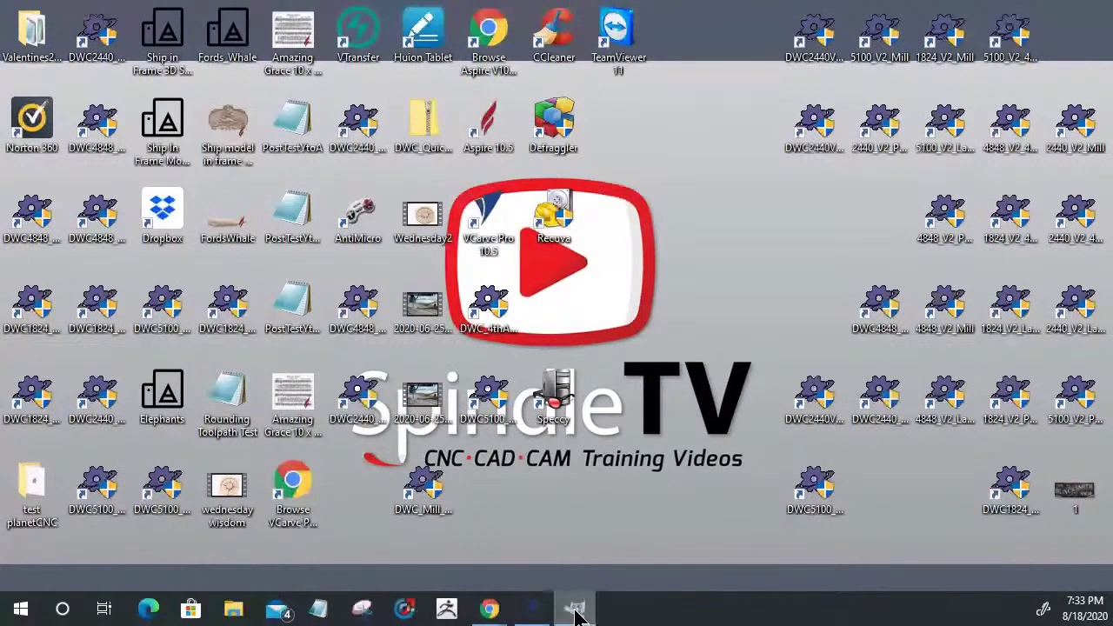
Switch to GIMP in a maximized window and open the recently used image MOUNTAIN-LION-900x900.jpg
click(575, 610)
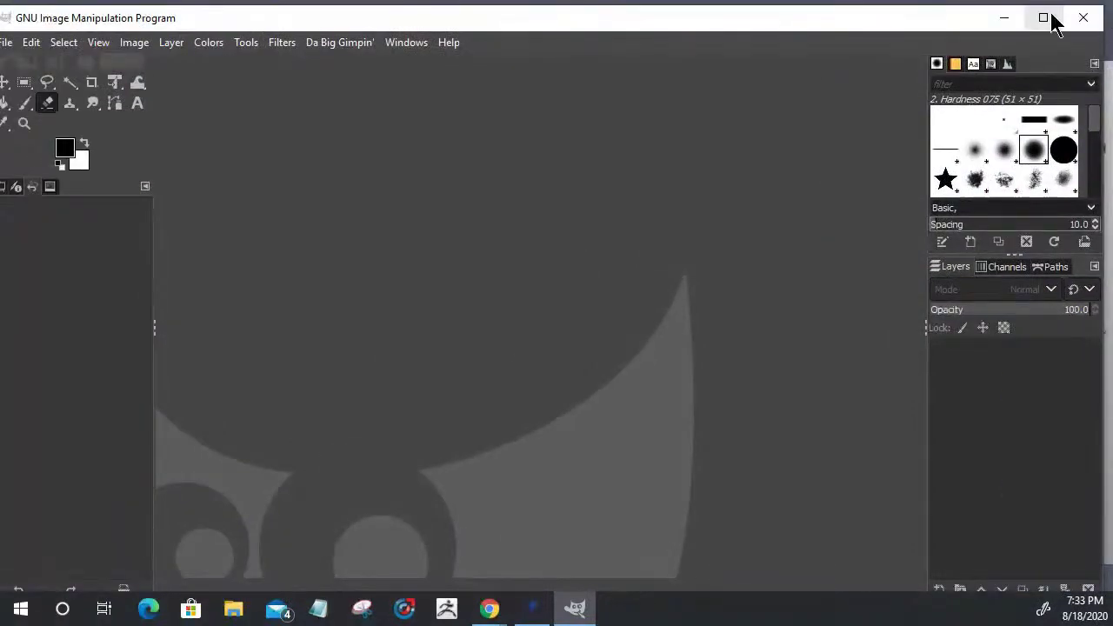
click(1044, 19)
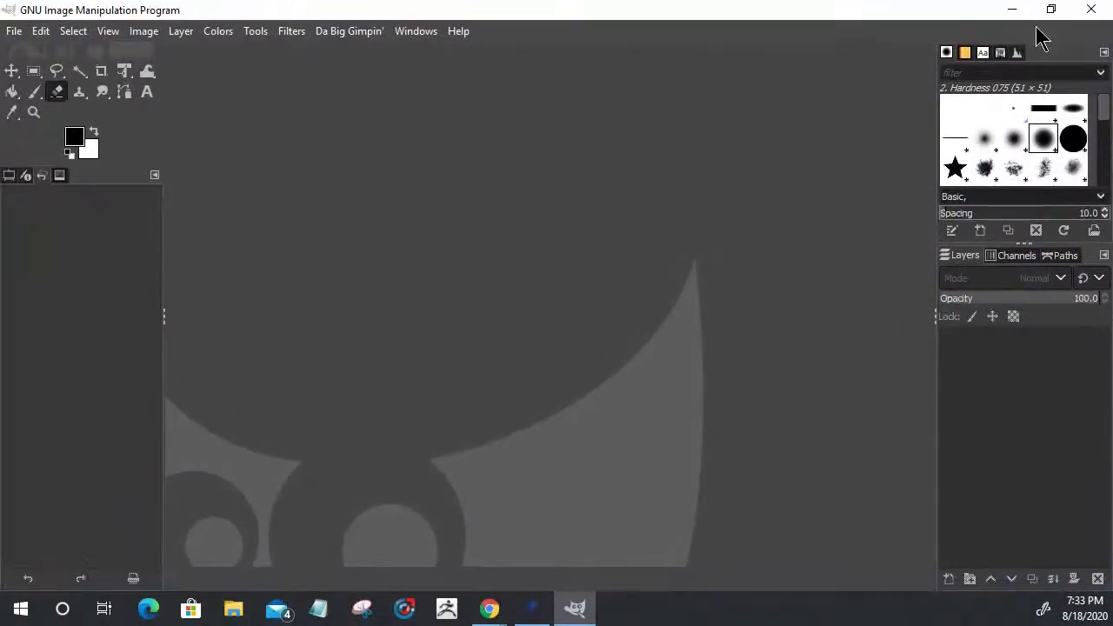
click(10, 33)
click(44, 94)
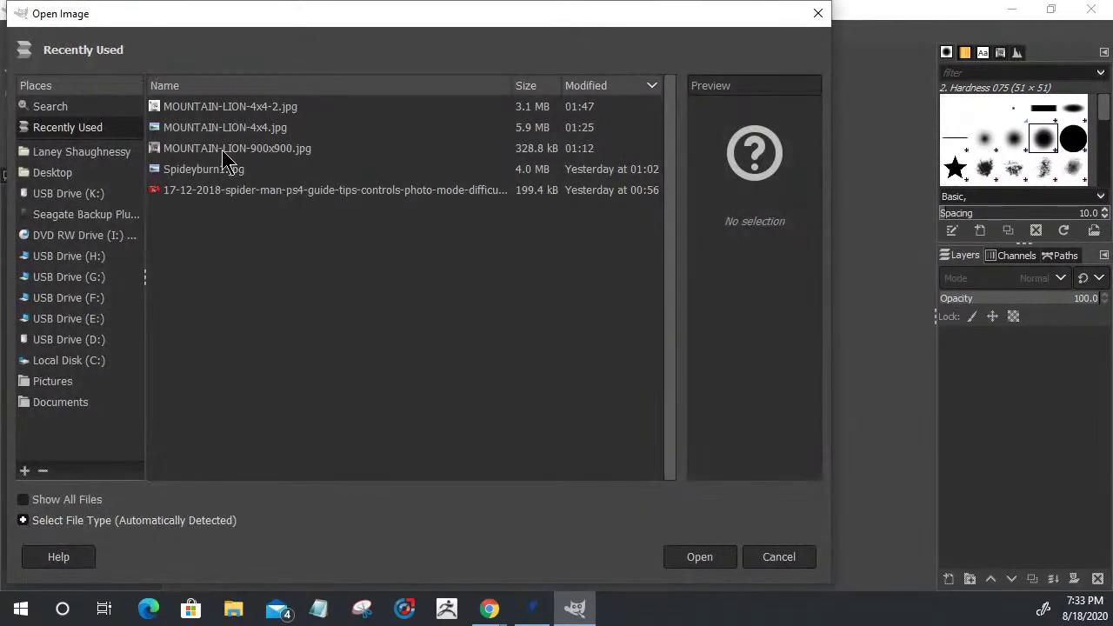
click(222, 149)
click(722, 561)
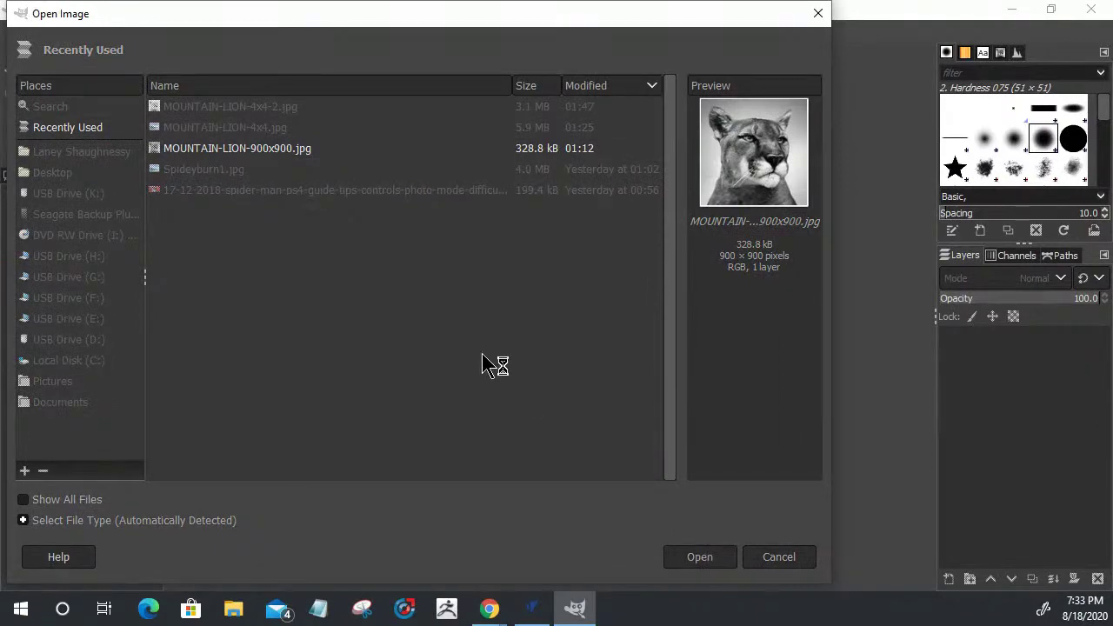
click(428, 304)
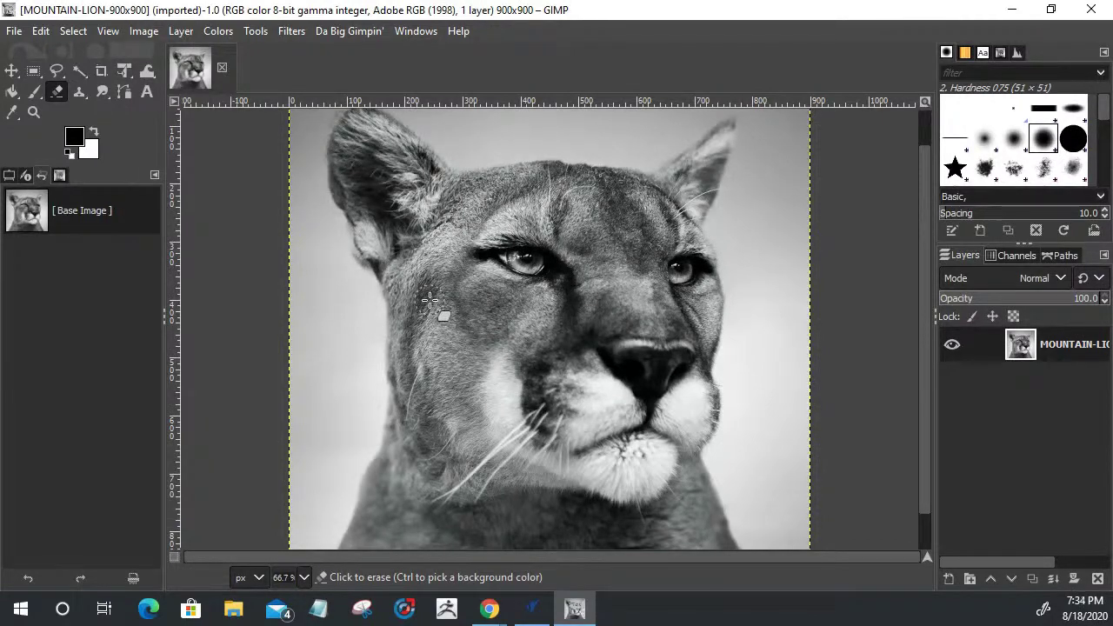
Start scaling the mountain lion image and set its X and Y resolution to 600 pixels/in
scroll(539, 329, up, 2)
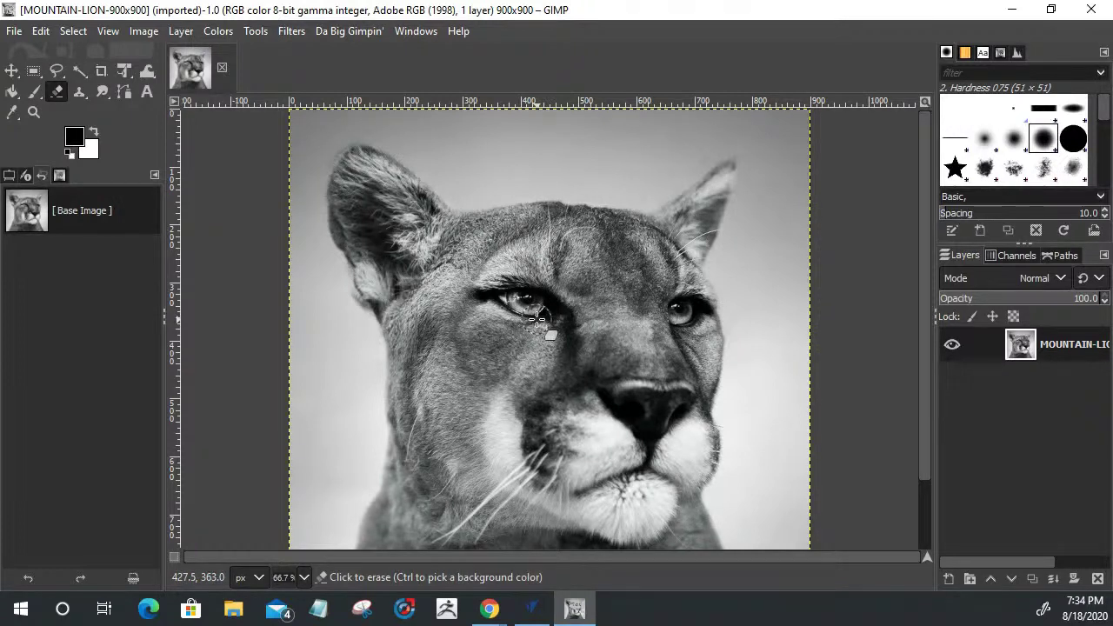
click(141, 32)
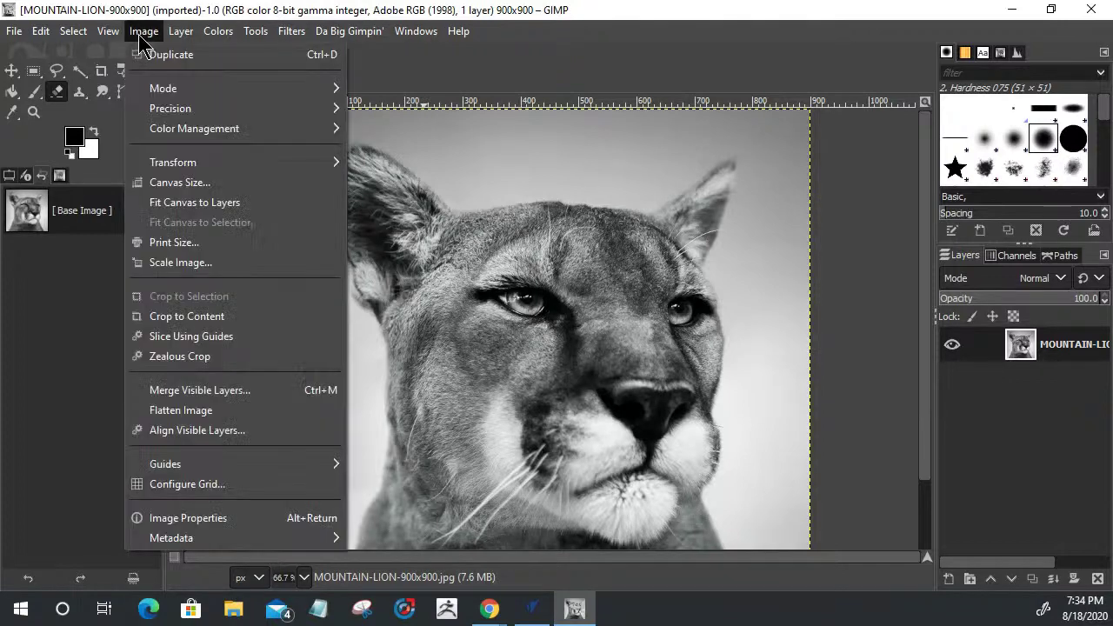
click(180, 262)
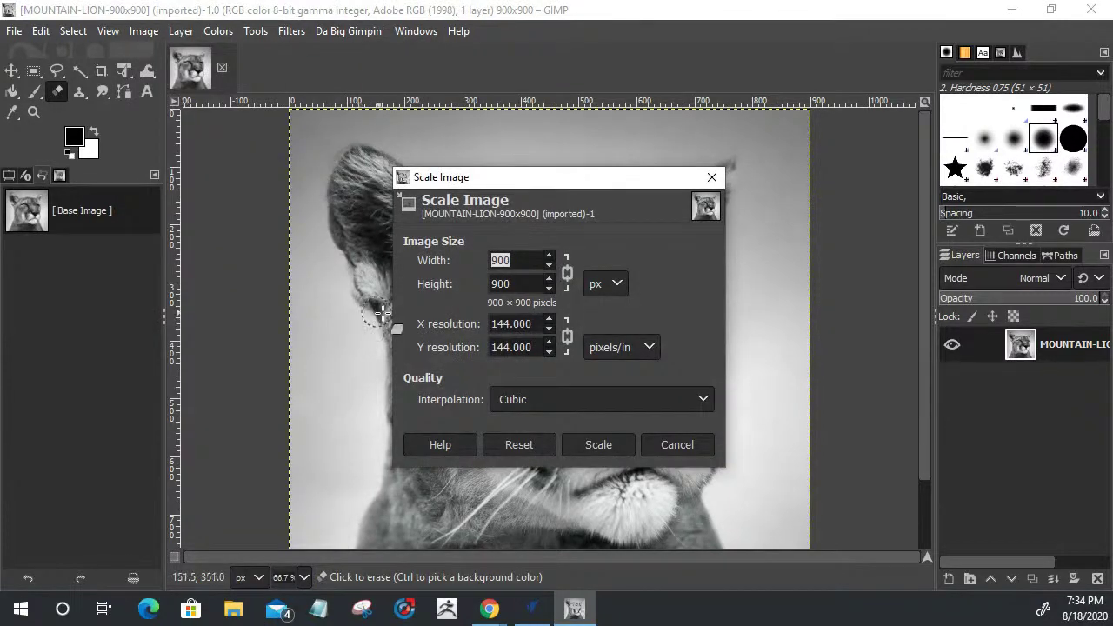
drag(535, 324, 490, 326)
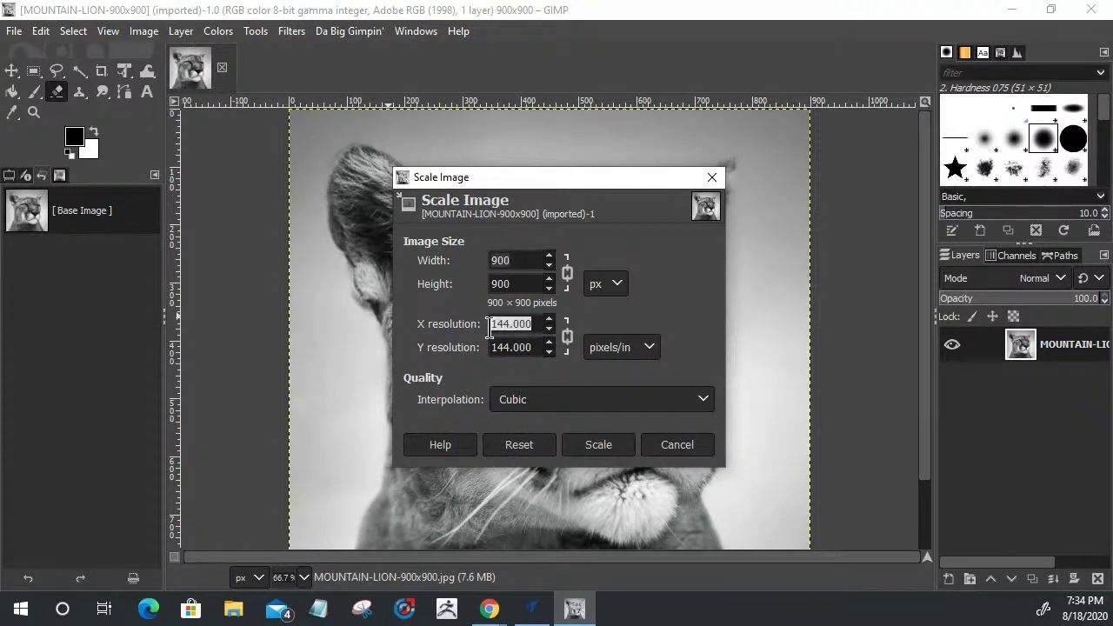
text(600)
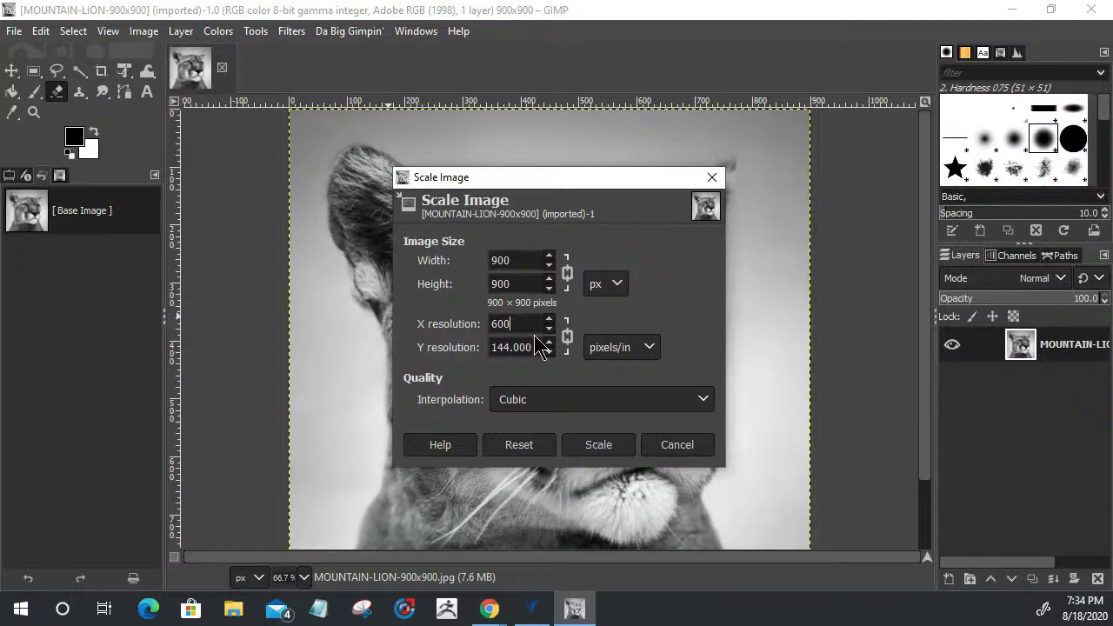
click(532, 348)
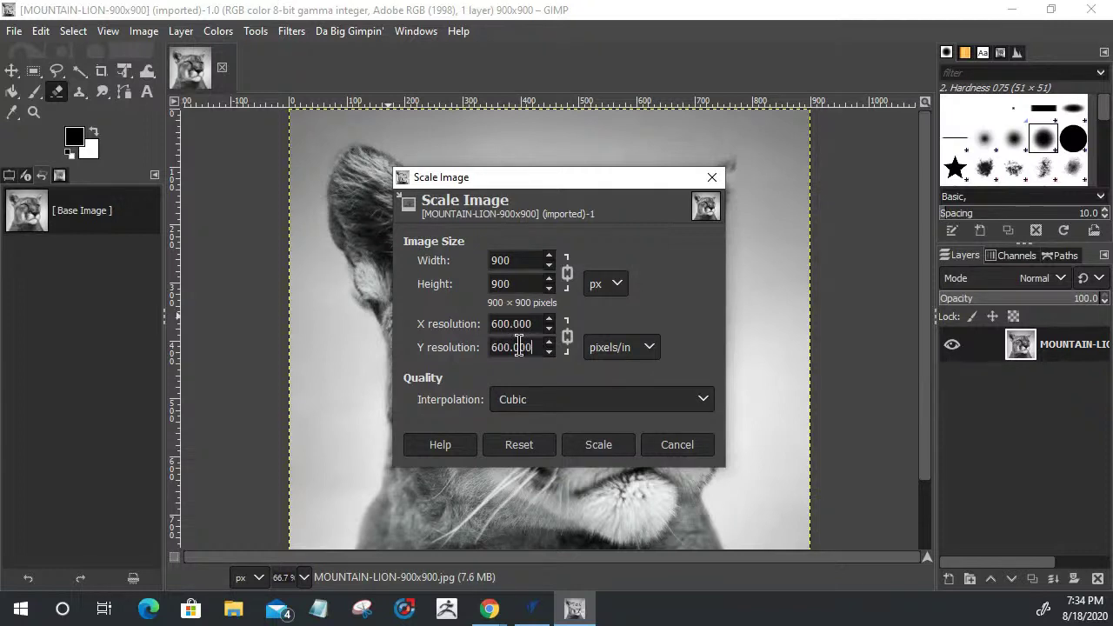
Change the scaling size unit to inches and set the linked width and height to 3.78 in
drag(512, 261, 485, 261)
click(611, 287)
click(606, 351)
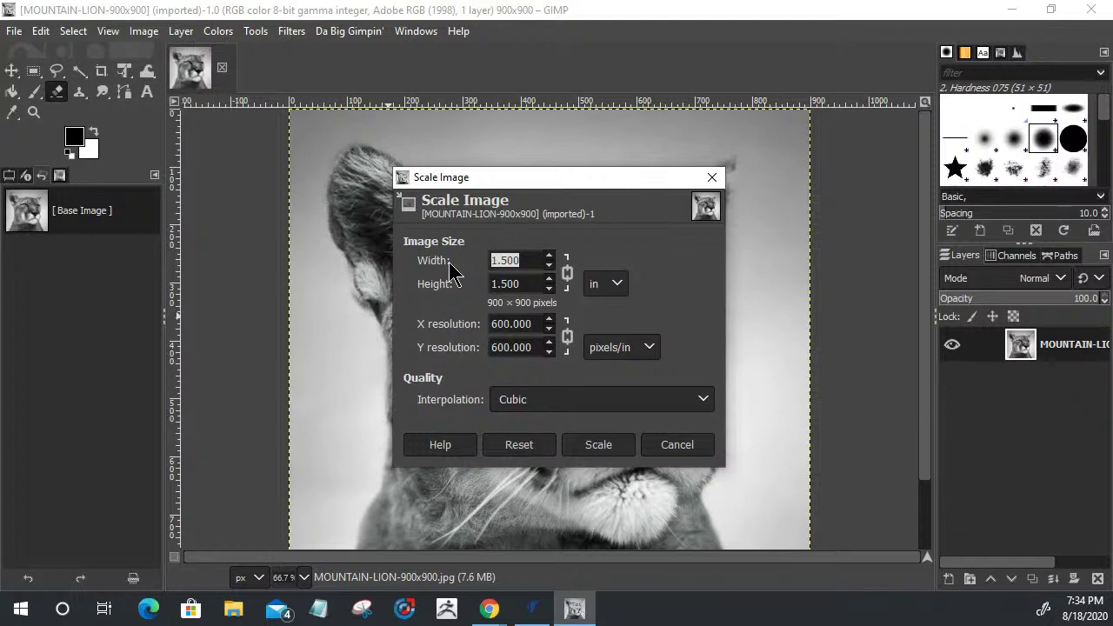
text(3.78)
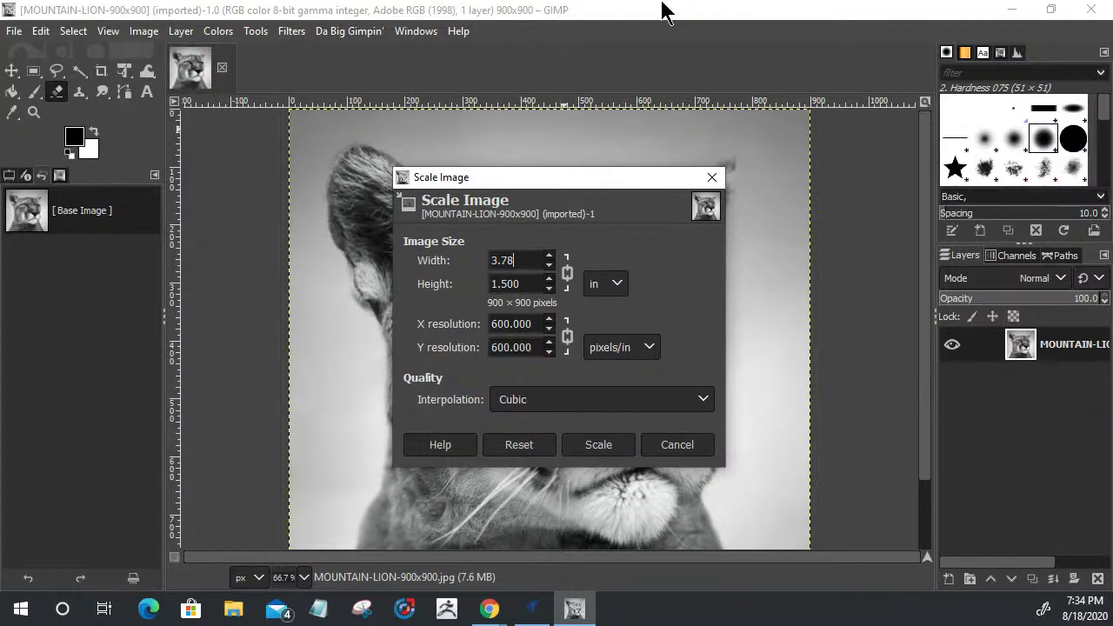
click(502, 287)
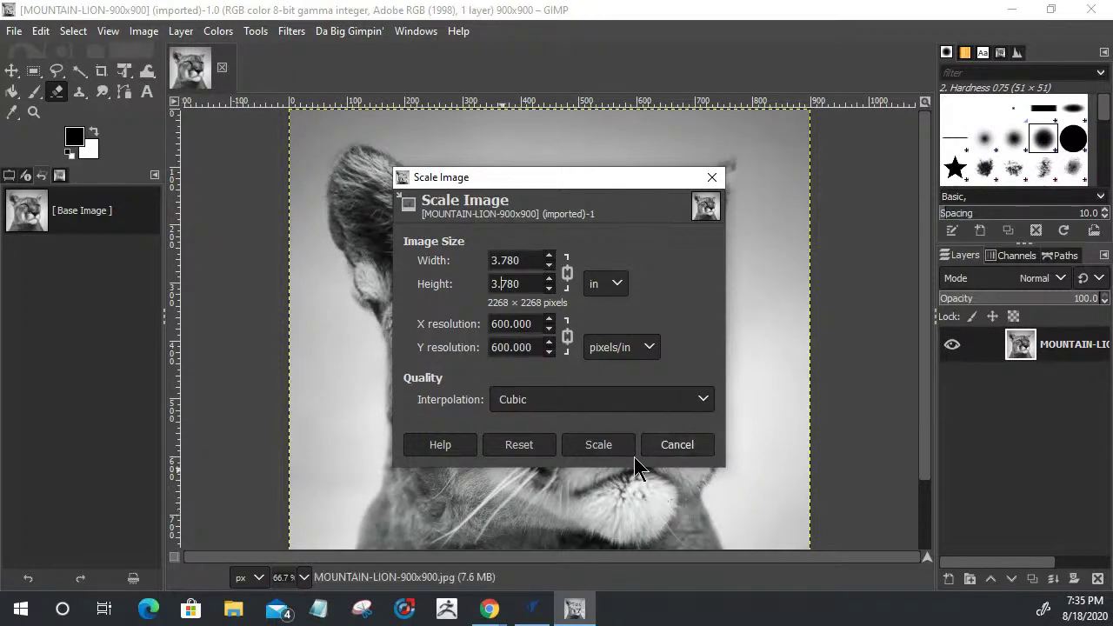
Set the width to 3.875 in with the height linked, and scale the image using Cubic interpolation
click(513, 260)
key(BackSpace)
key(BackSpace)
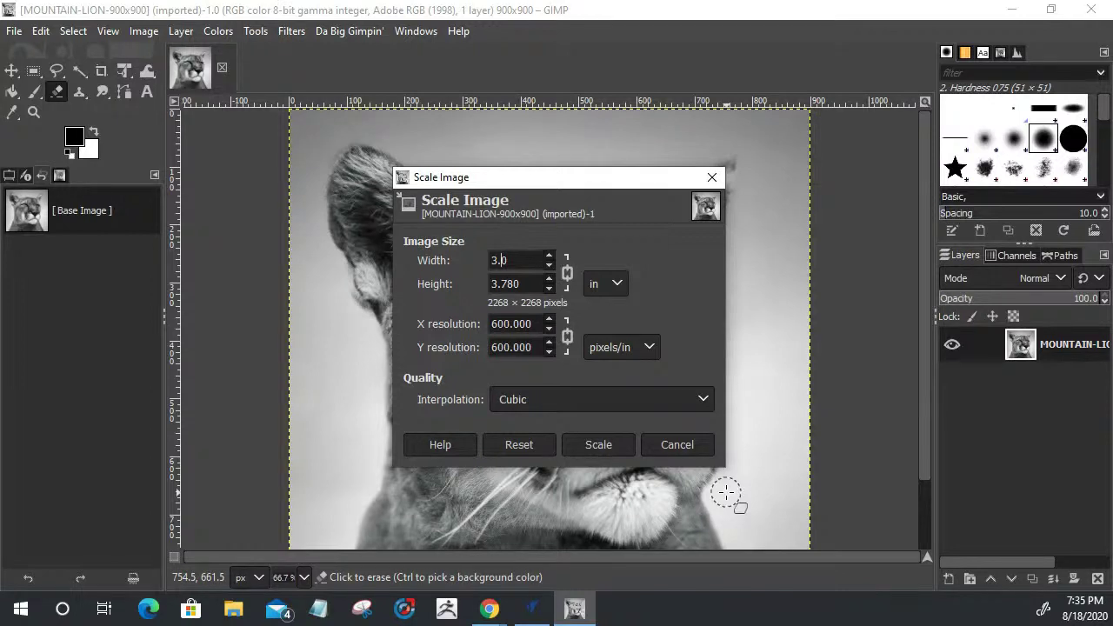
text(875)
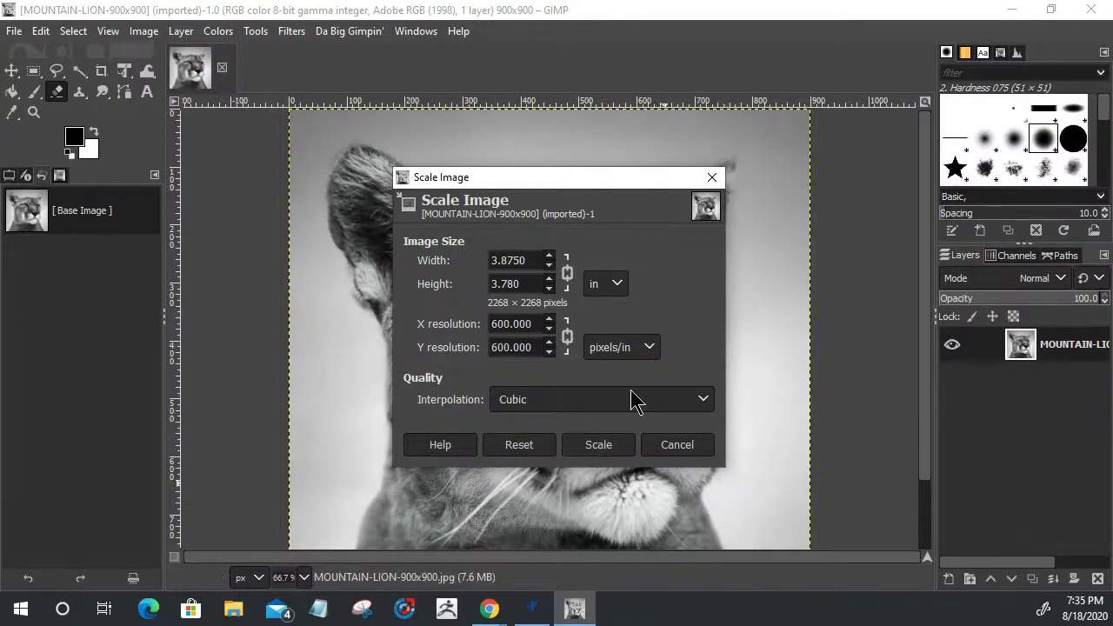
click(509, 285)
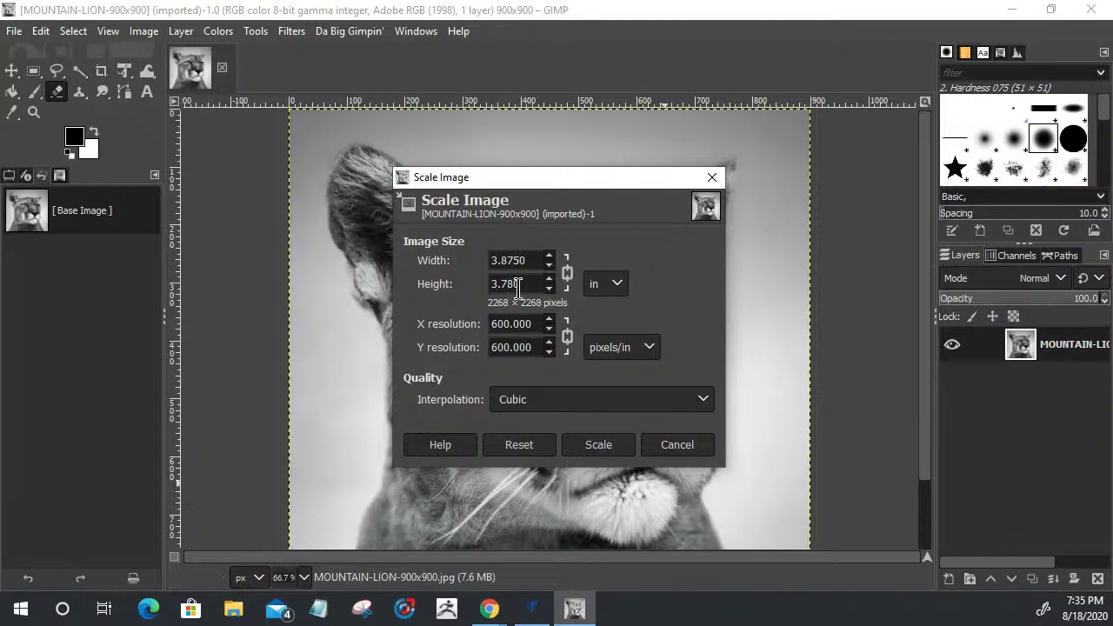
click(594, 440)
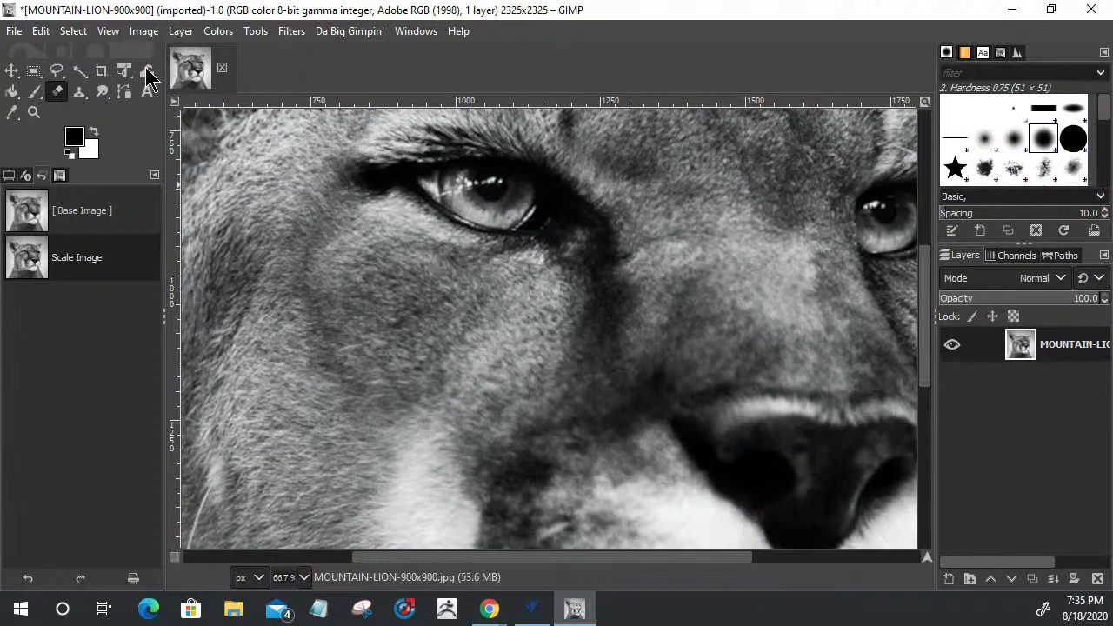
Apply an Exposure adjustment to the mountain lion image with black level 0.033 and exposure 1.163
click(35, 111)
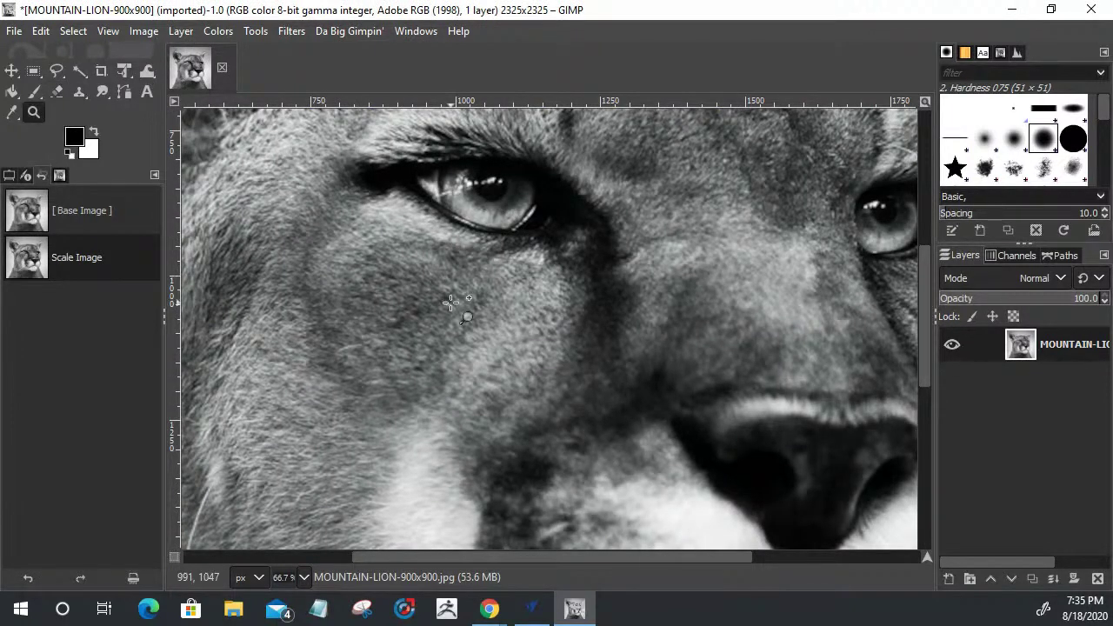
ctrl+click(515, 320)
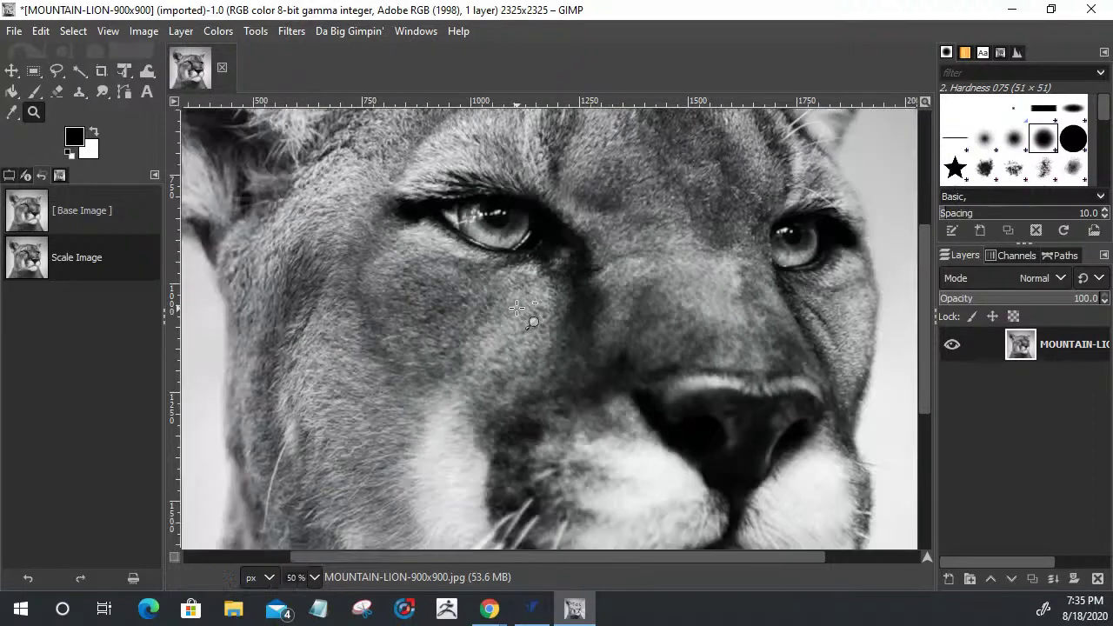
ctrl+click(515, 315)
ctrl+click(517, 307)
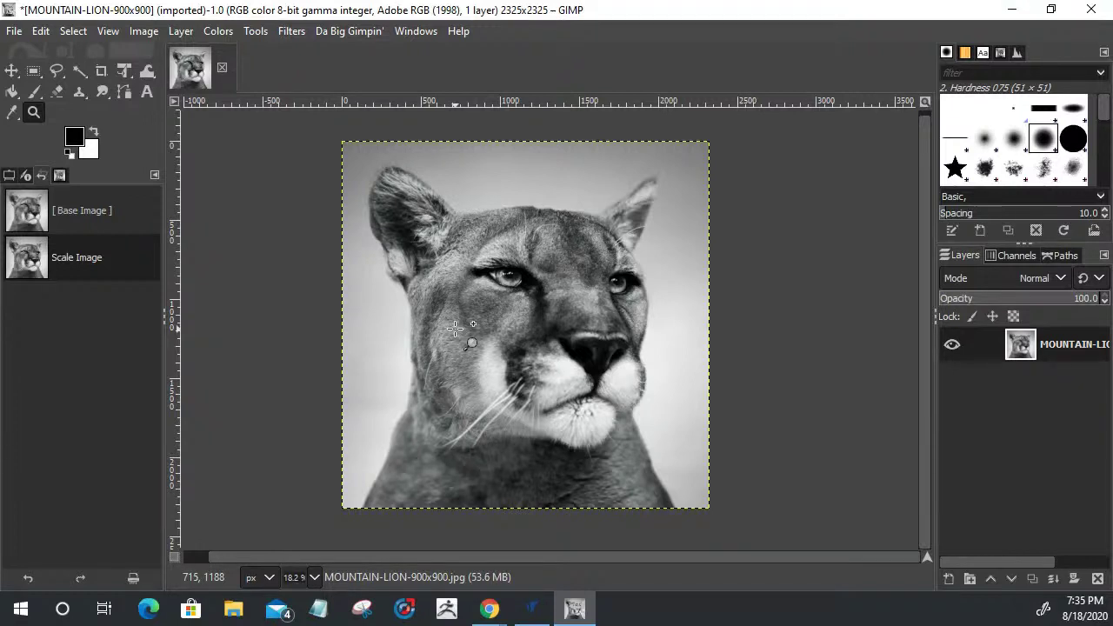
scroll(583, 227, up, 1)
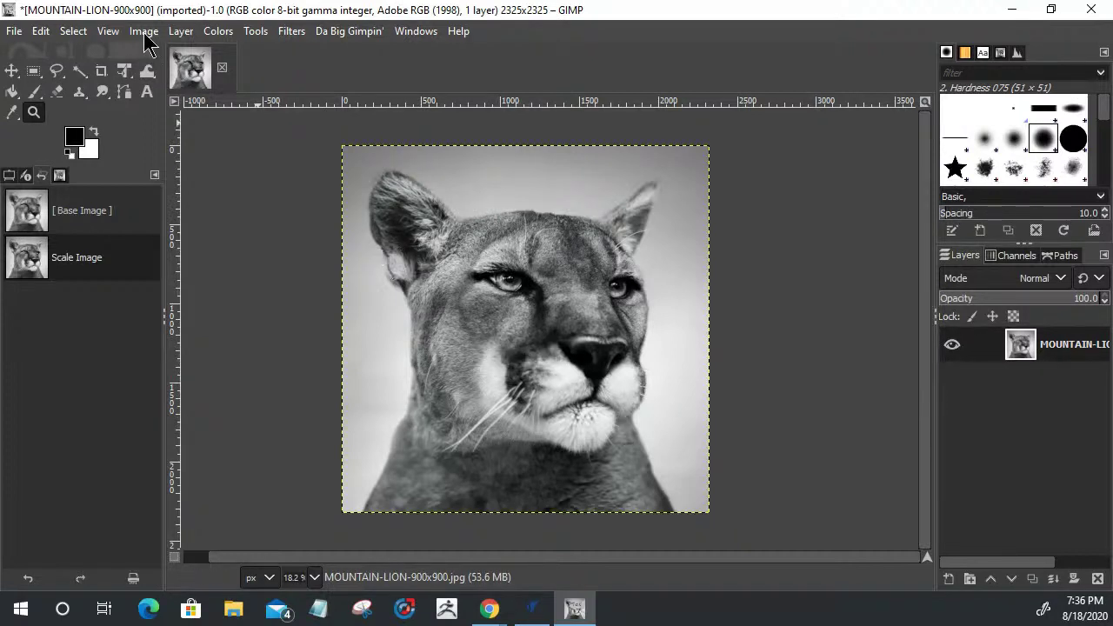
click(218, 35)
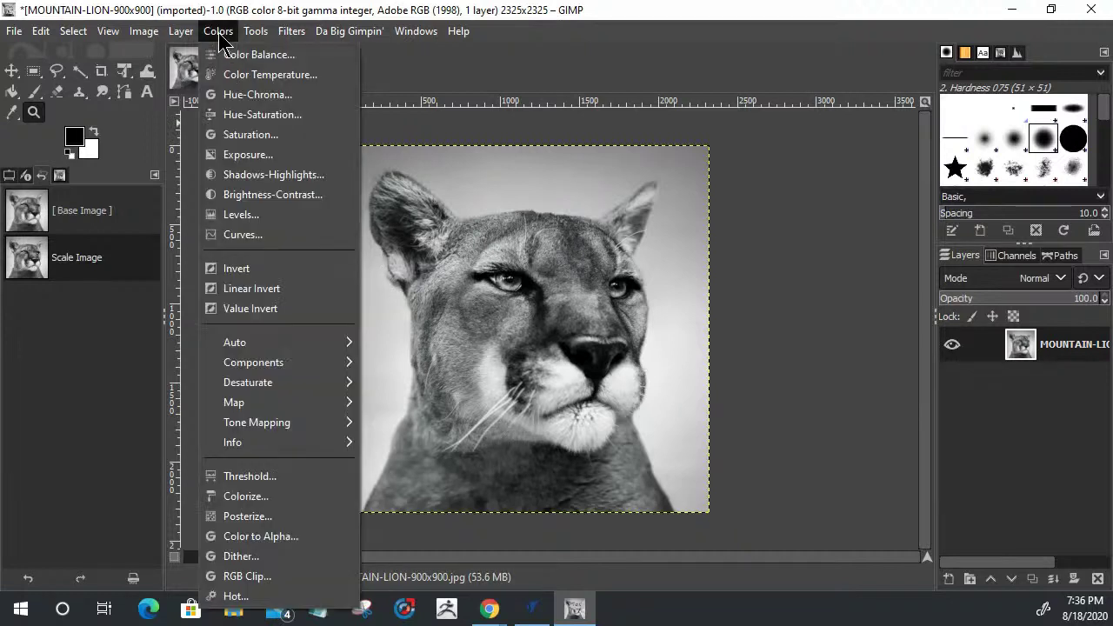
click(248, 155)
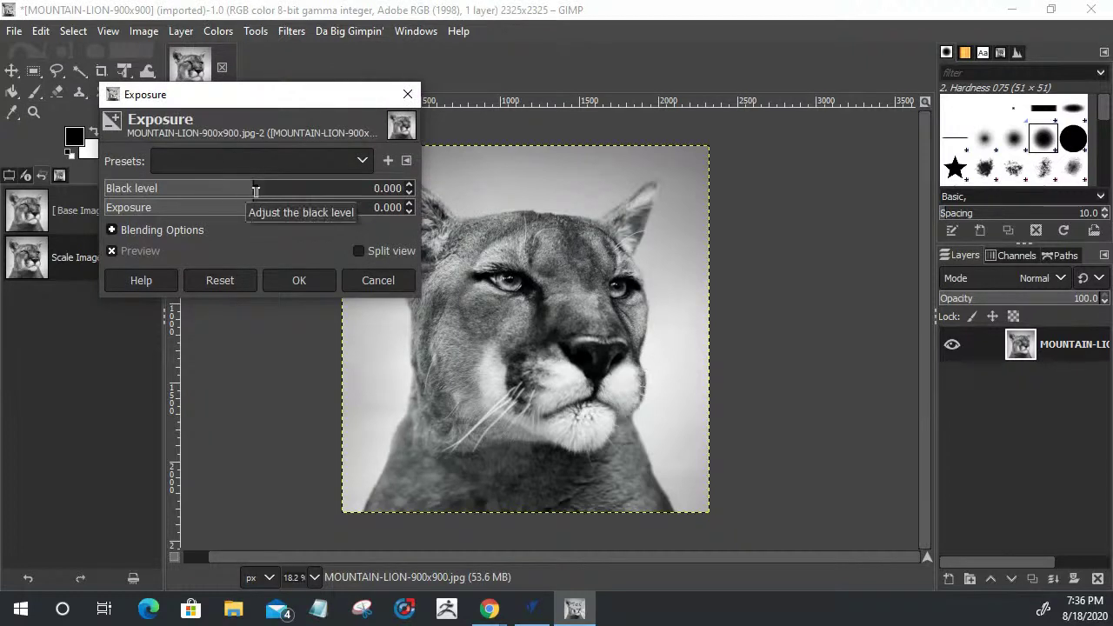
drag(255, 190, 293, 194)
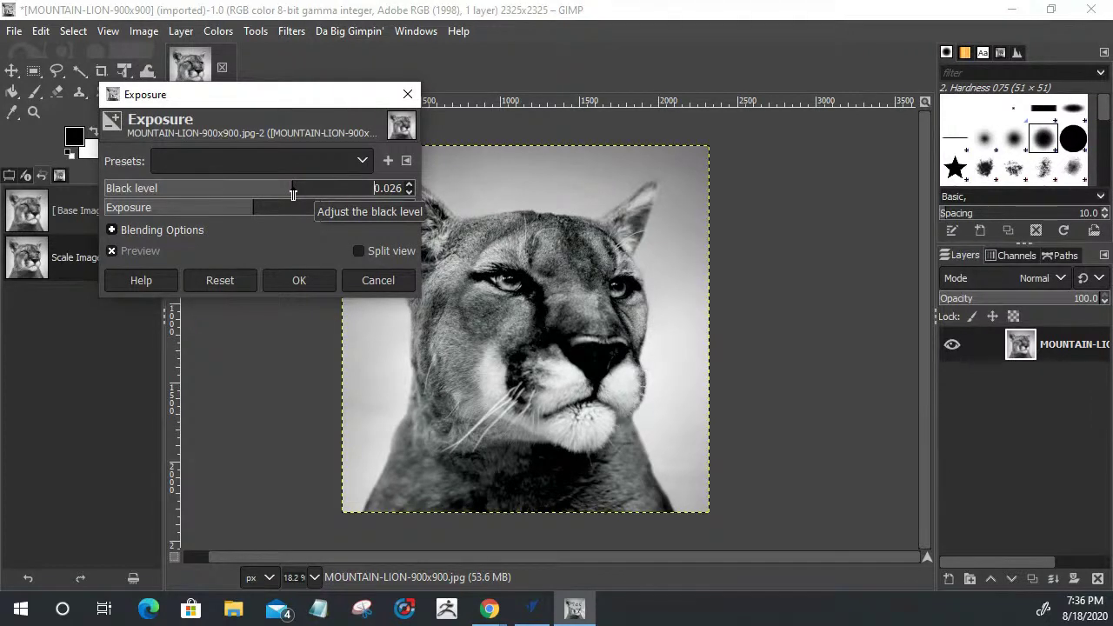
mouse_move(251, 209)
mouse_down()
mouse_move(283, 210)
mouse_move(272, 212)
mouse_up()
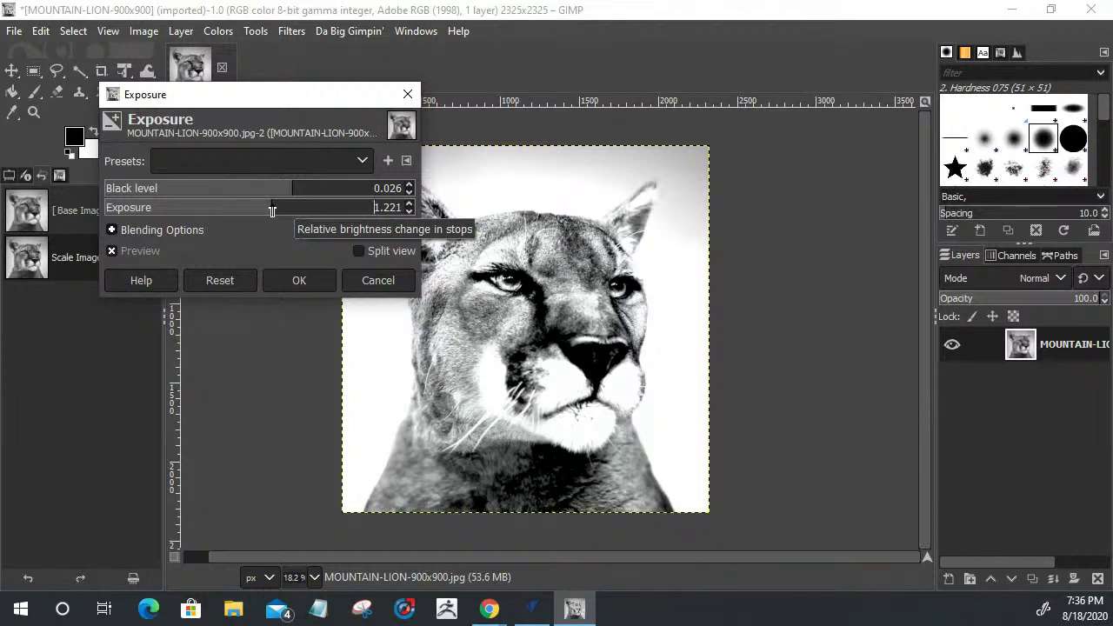
drag(272, 210, 272, 209)
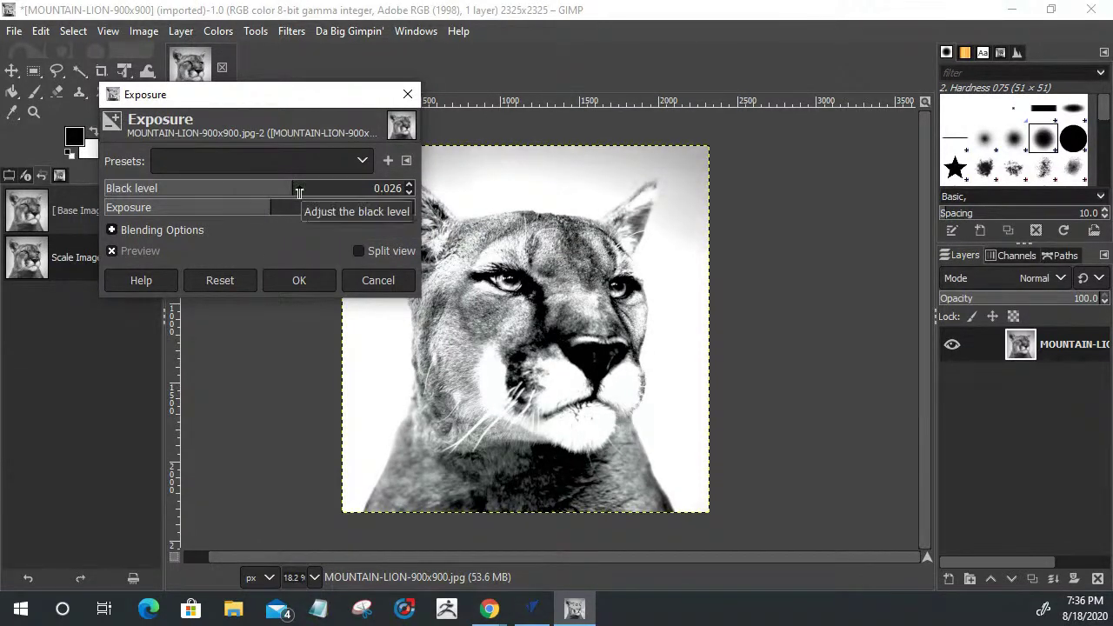
drag(293, 189, 303, 193)
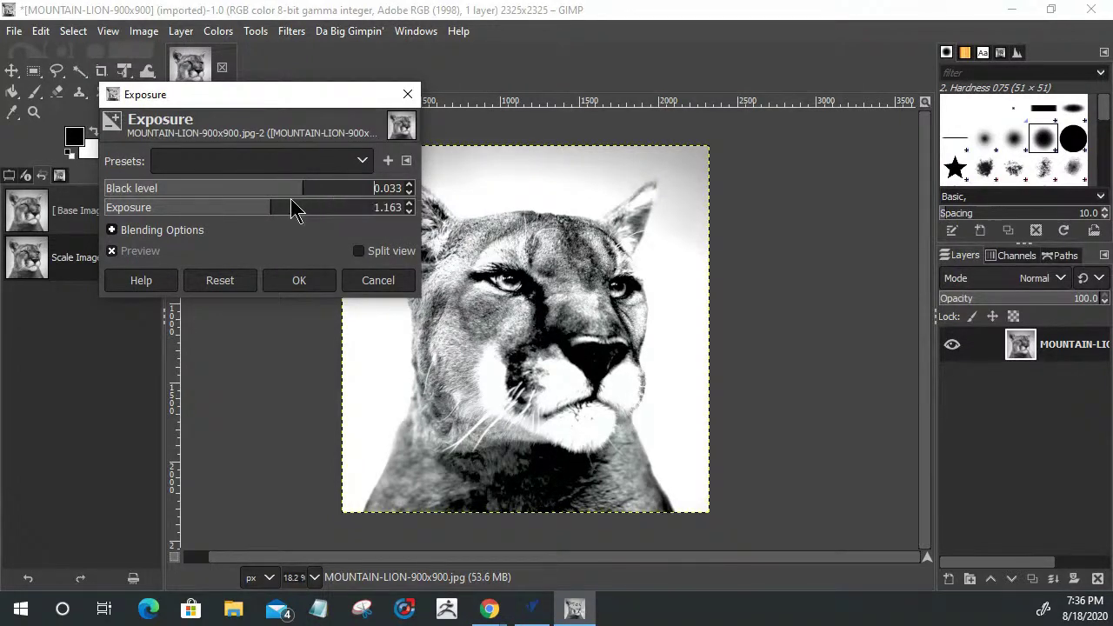
click(298, 279)
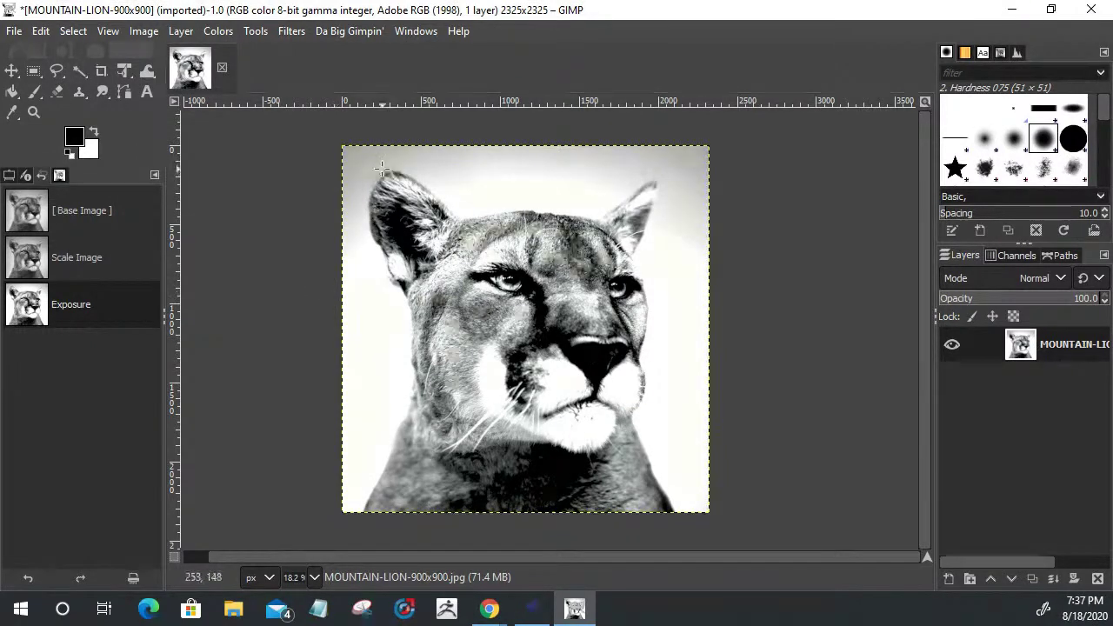
Apply a Brightness-Contrast adjustment to the mountain lion image with brightness 22 and contrast 19
click(218, 33)
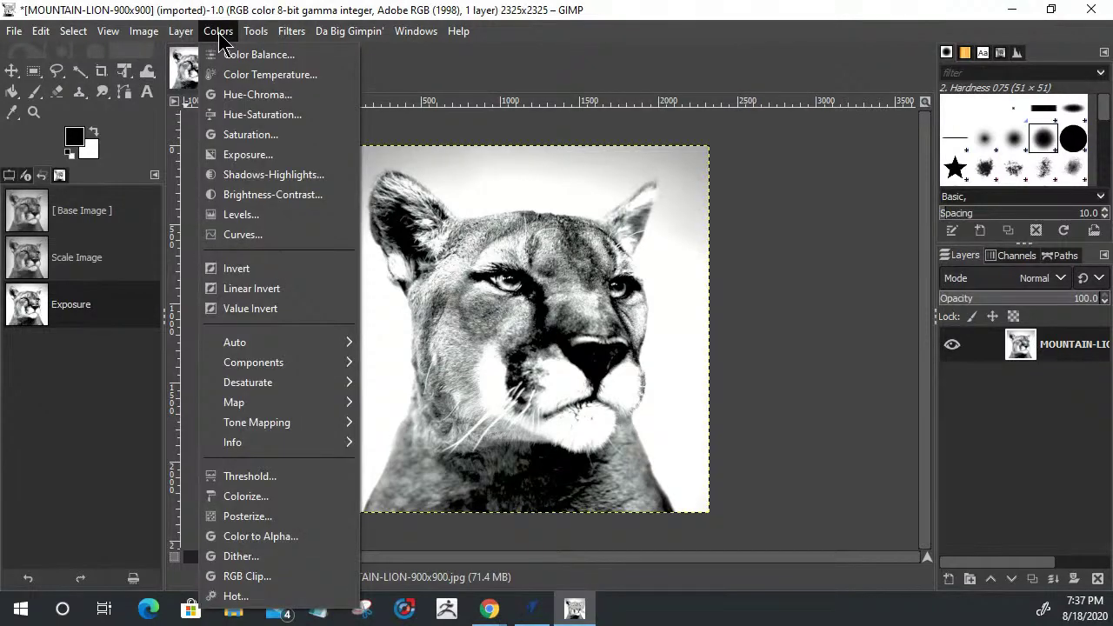
click(249, 194)
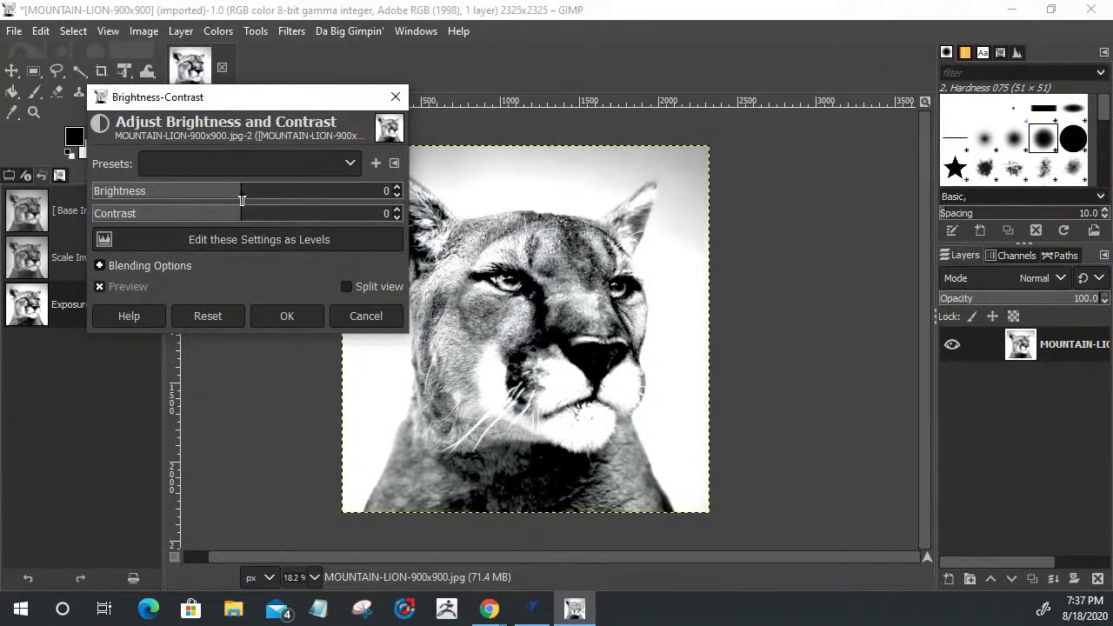
drag(244, 193, 271, 200)
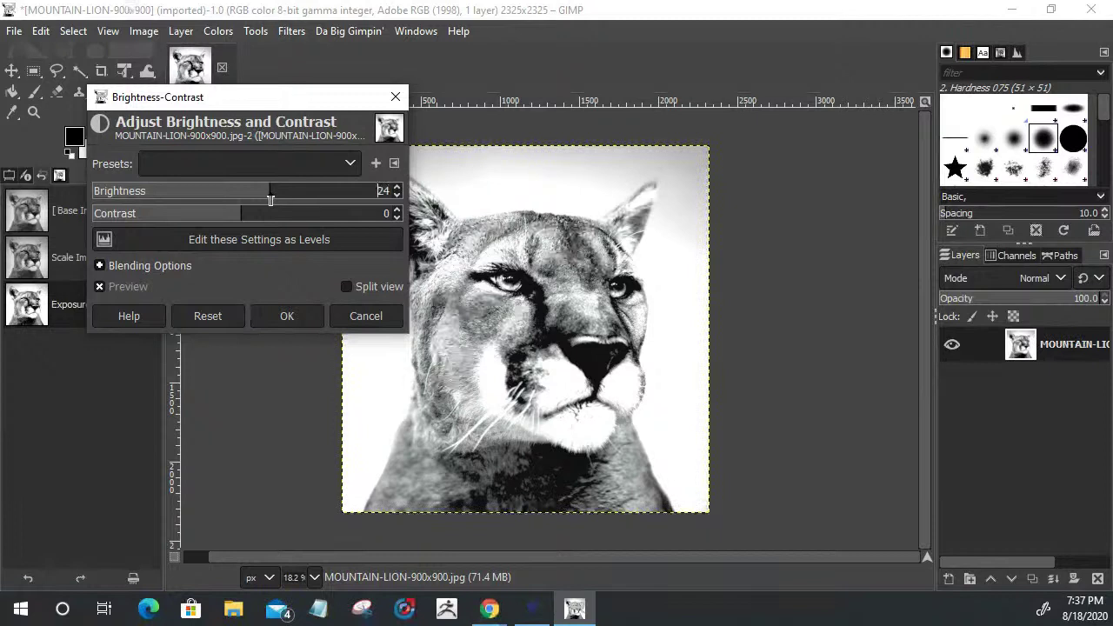
scroll(271, 200, down, 4)
click(271, 200)
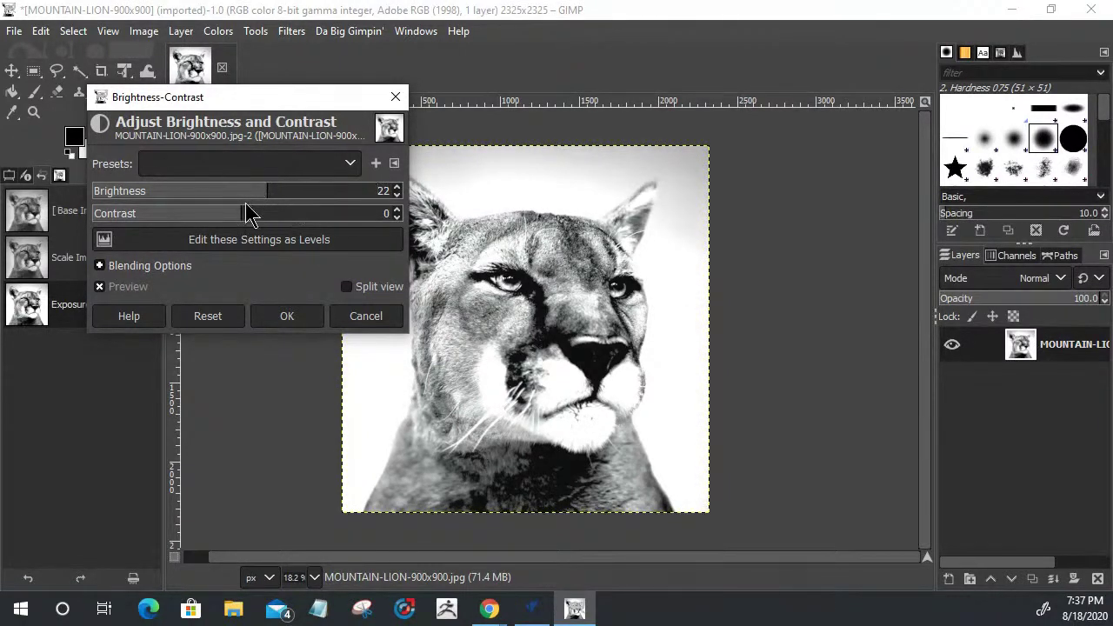
drag(244, 216, 271, 221)
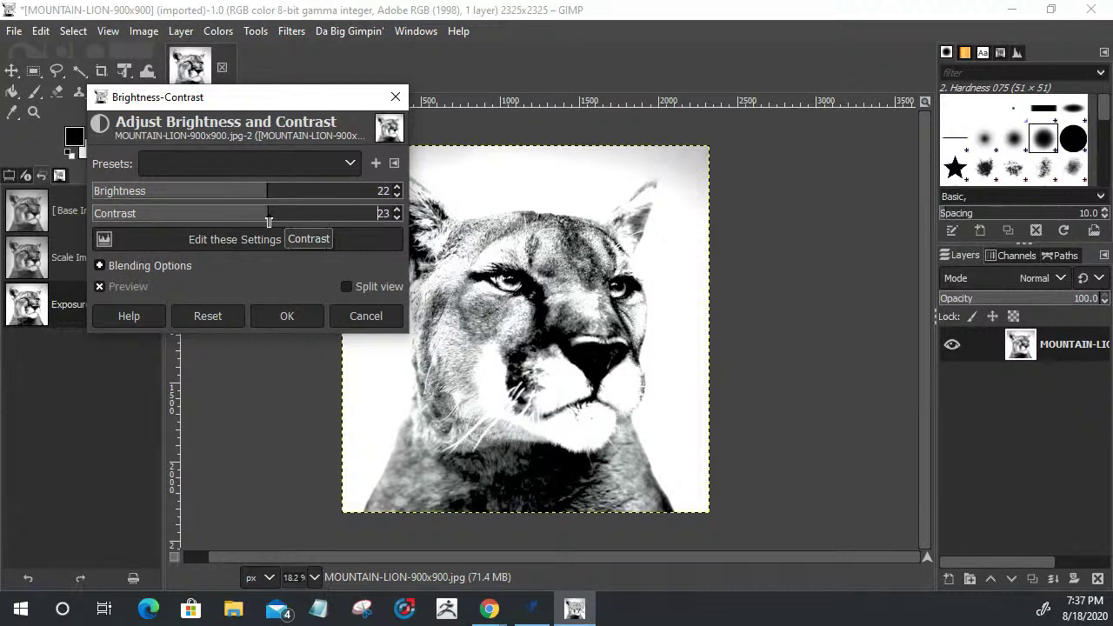
drag(272, 222, 264, 222)
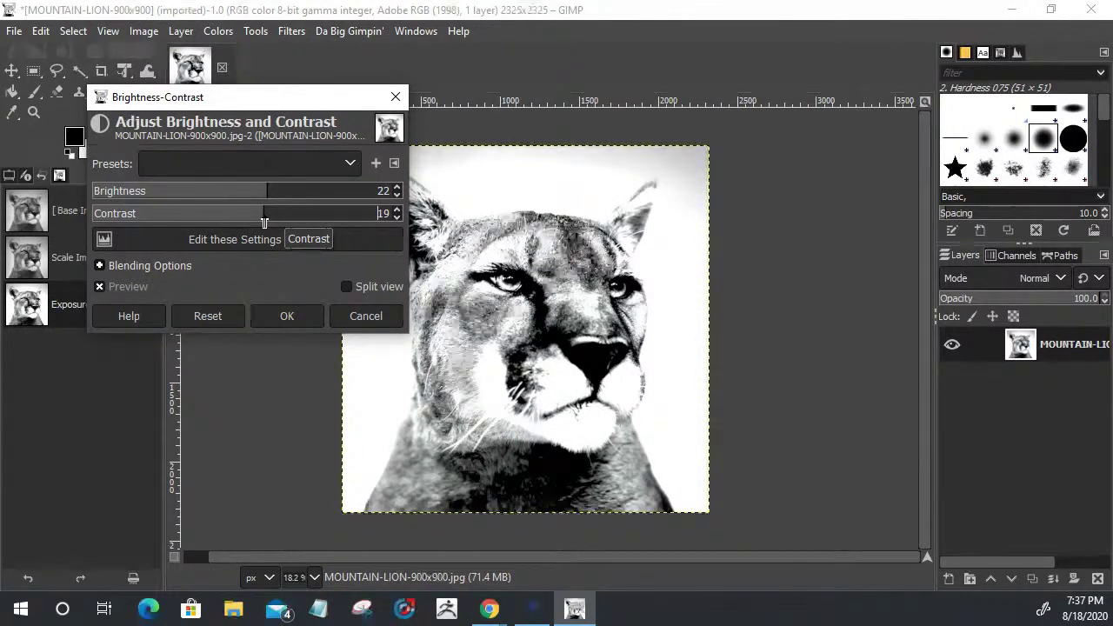
click(265, 318)
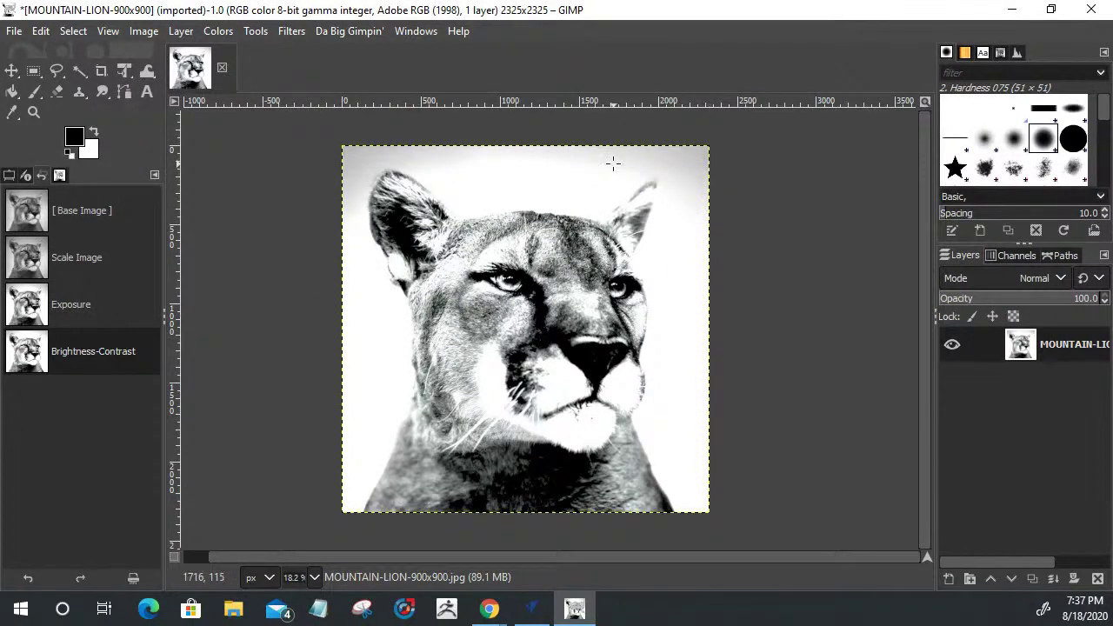
Examine the grey background in the image's upper-right corner up close for leftover shading
click(33, 111)
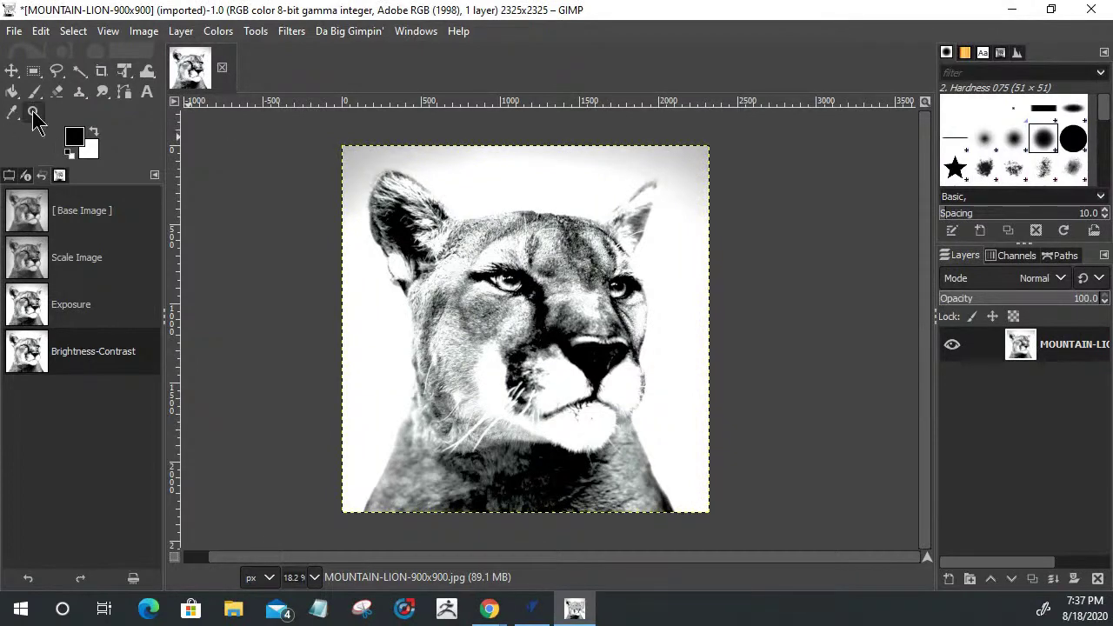
click(681, 151)
click(681, 151)
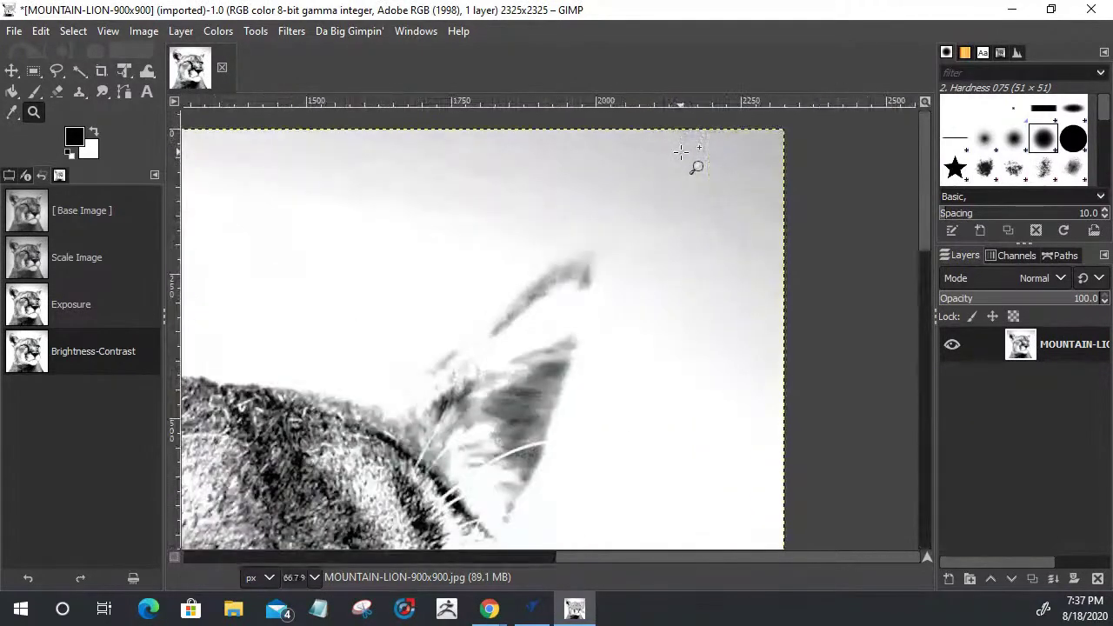
click(680, 151)
click(681, 152)
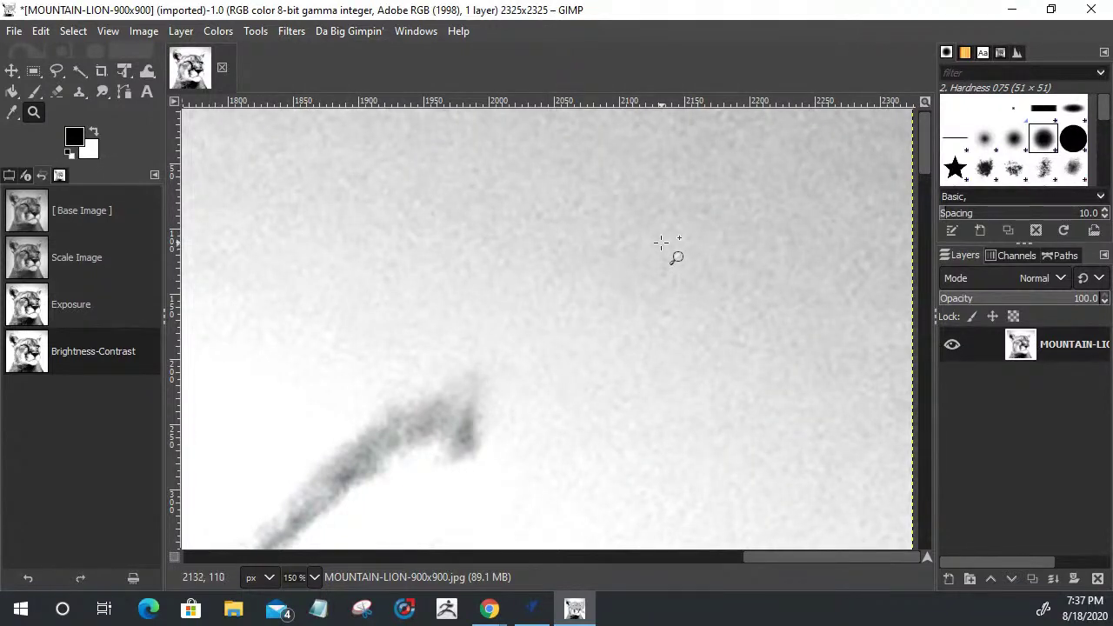
scroll(659, 240, down, 15)
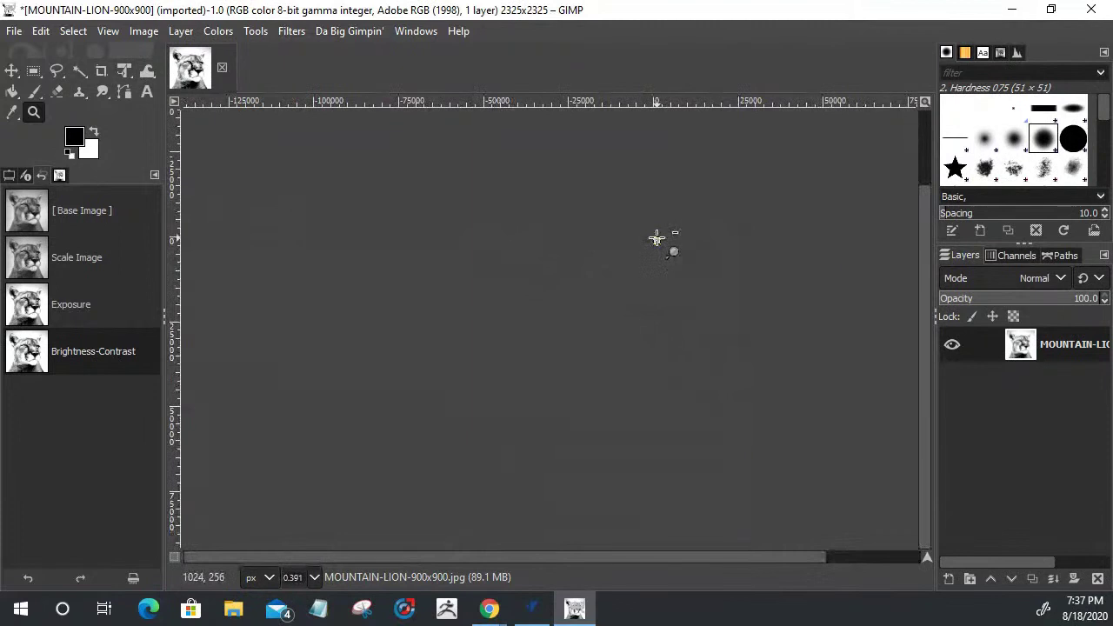
click(658, 239)
scroll(658, 239, up, 9)
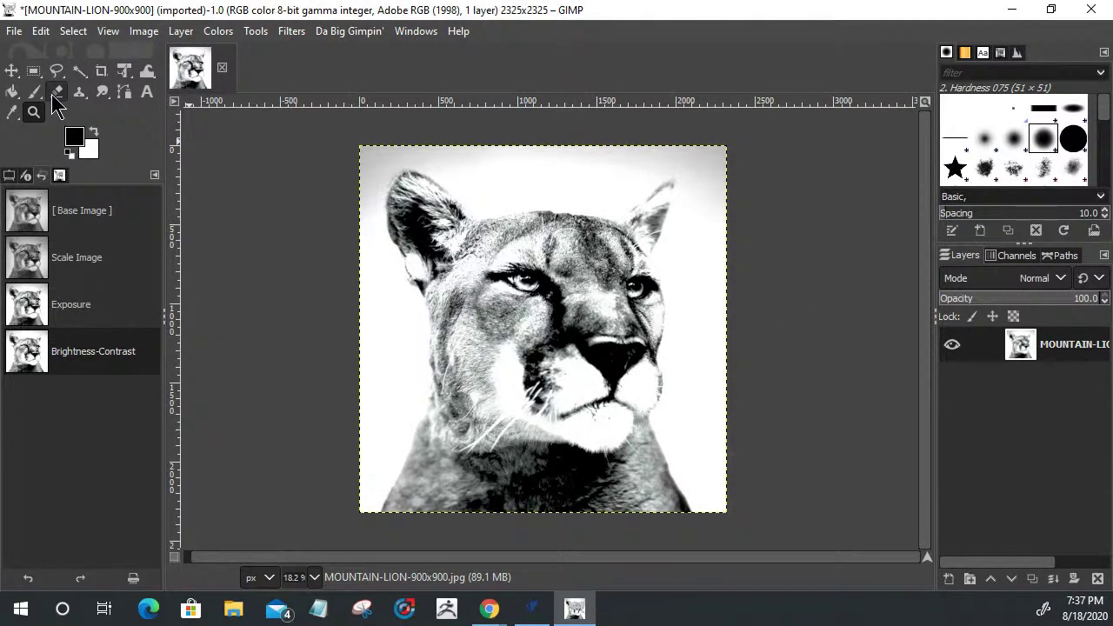
Bucket-fill the grey background areas with white at both upper corners, along both sides and above the lion's head
click(13, 92)
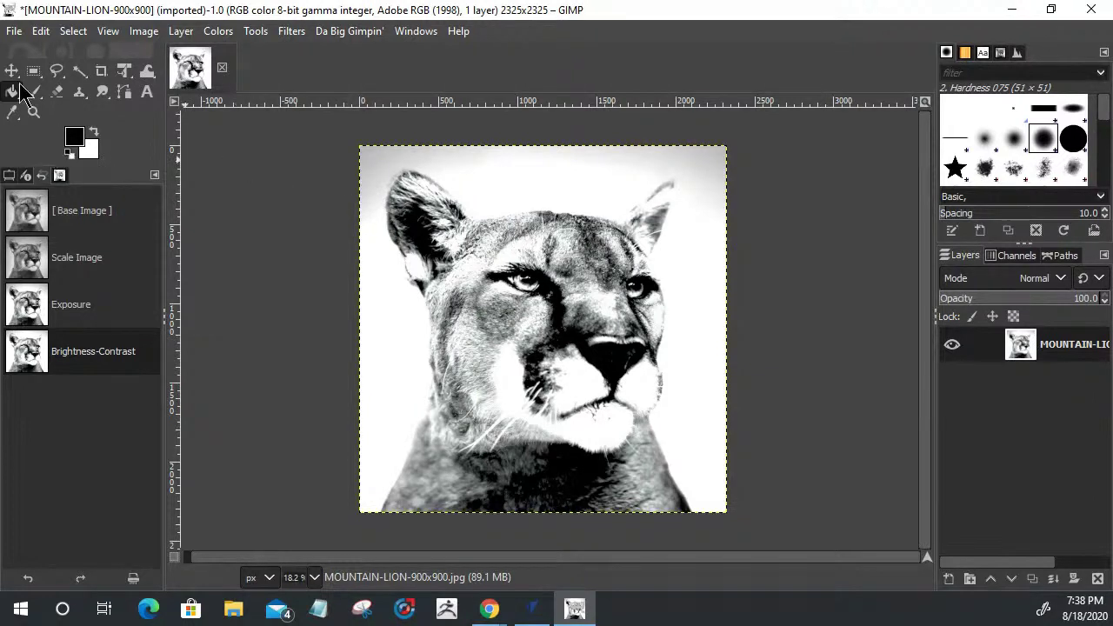
click(95, 132)
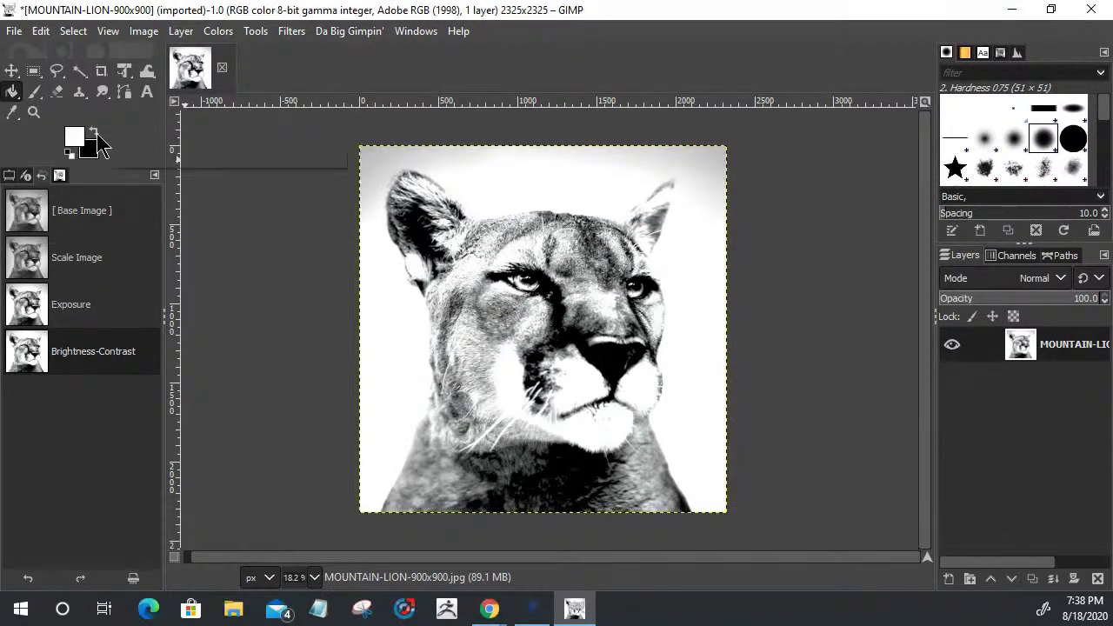
click(371, 151)
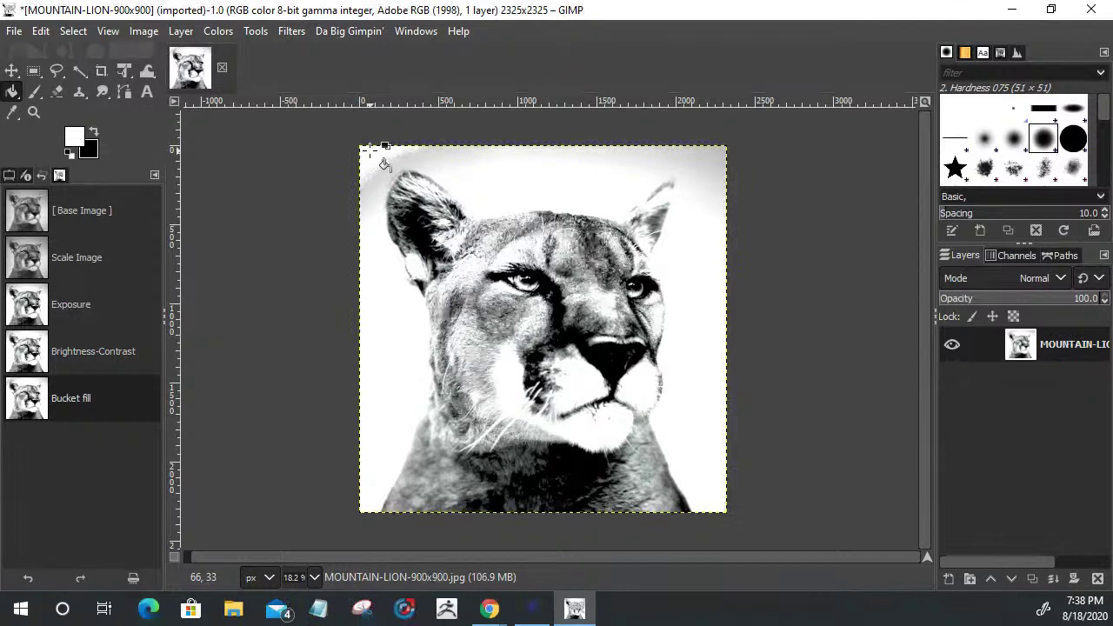
click(380, 351)
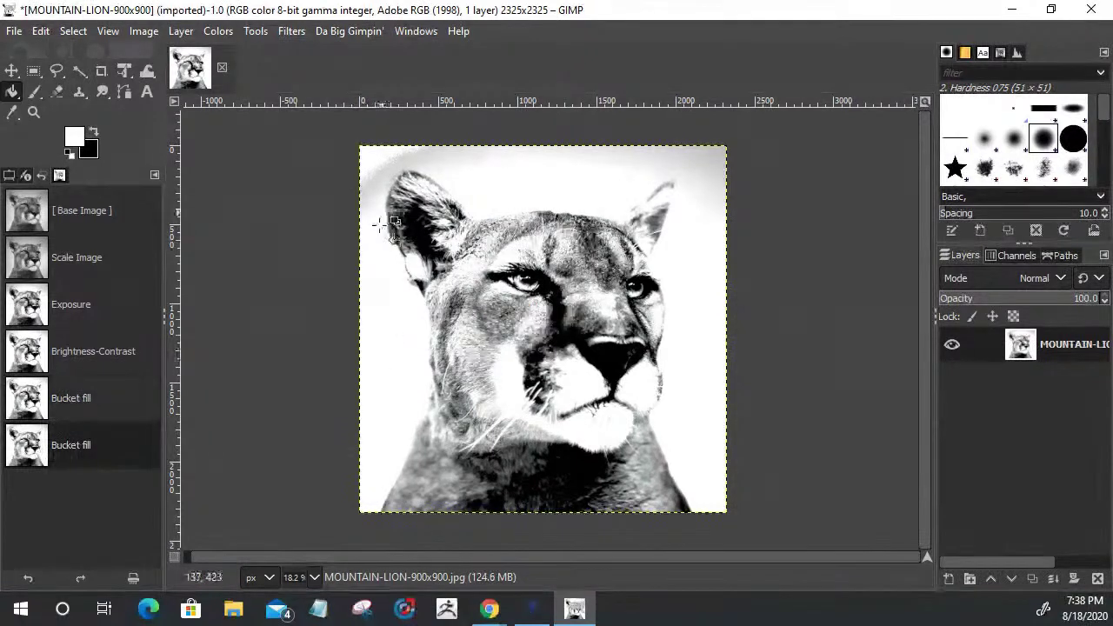
click(698, 352)
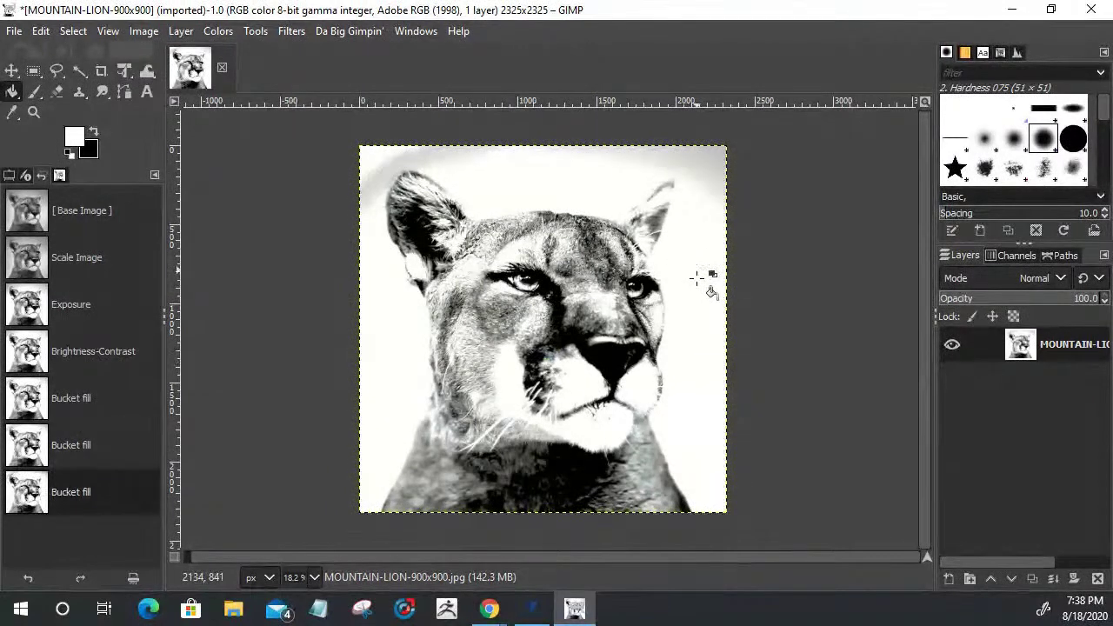
click(707, 163)
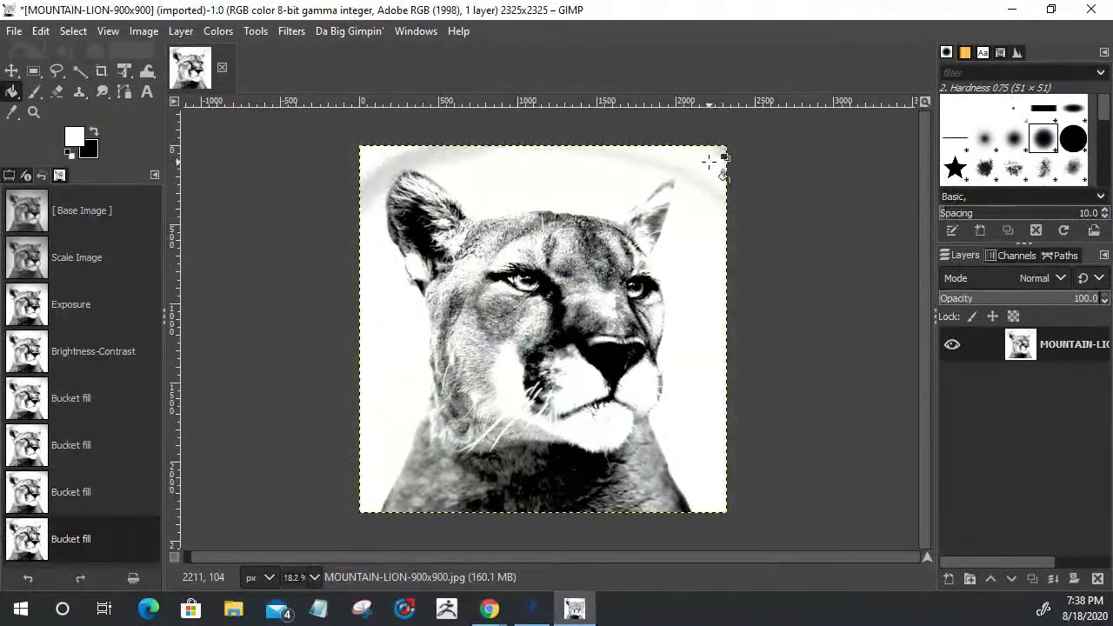
click(428, 153)
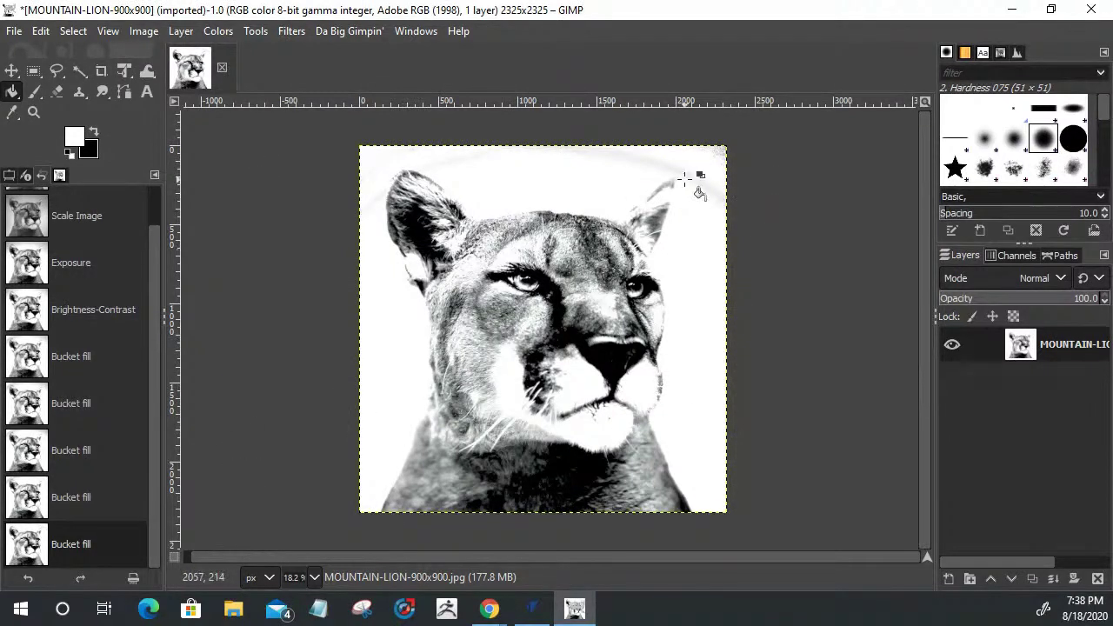
Set up the Eraser tool with black as the foreground and white as the background color
click(34, 111)
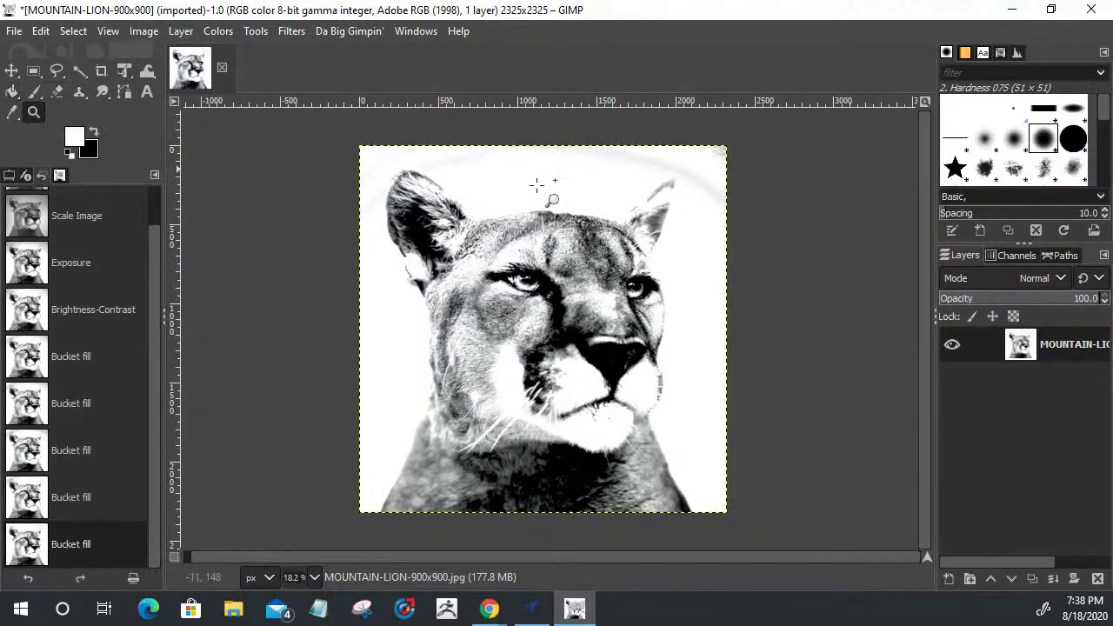
click(666, 172)
click(670, 169)
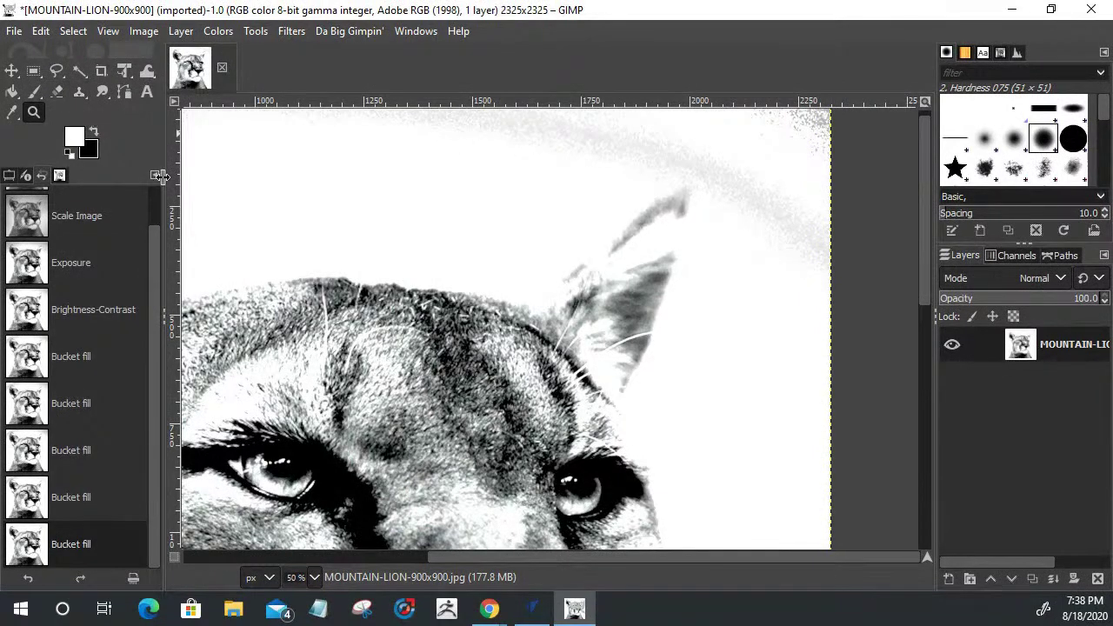
ctrl+click(345, 203)
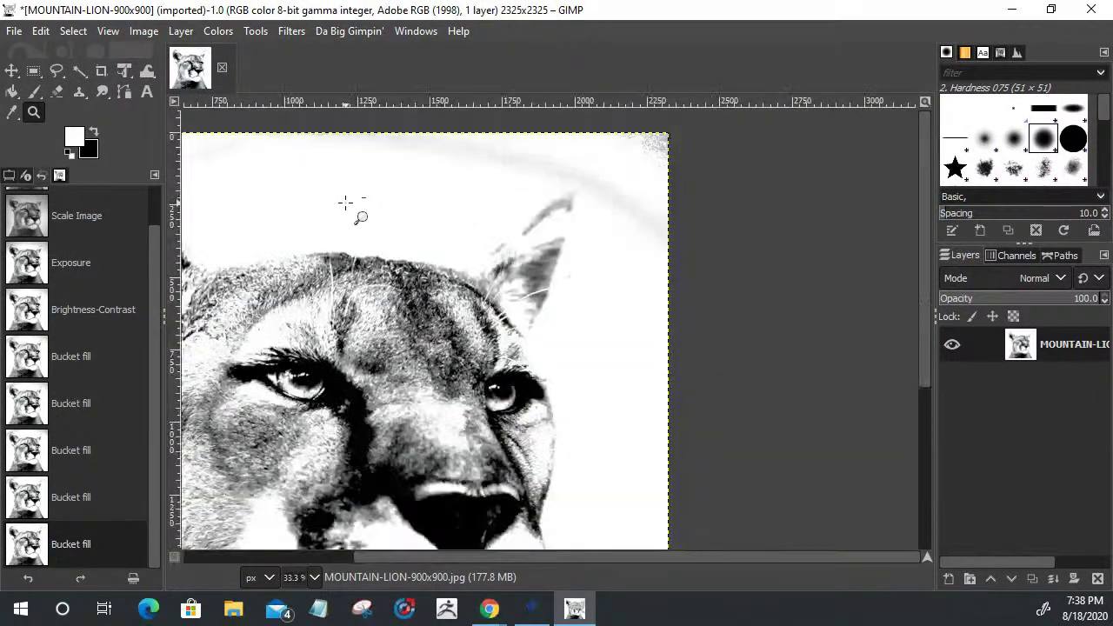
ctrl+click(347, 200)
ctrl+click(347, 200)
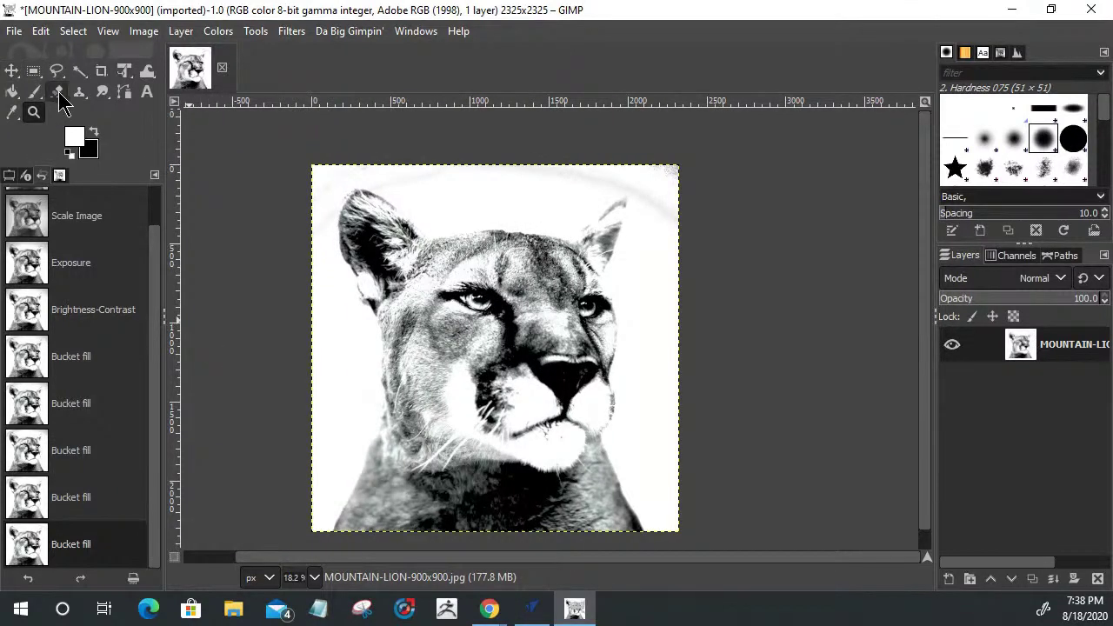
click(57, 91)
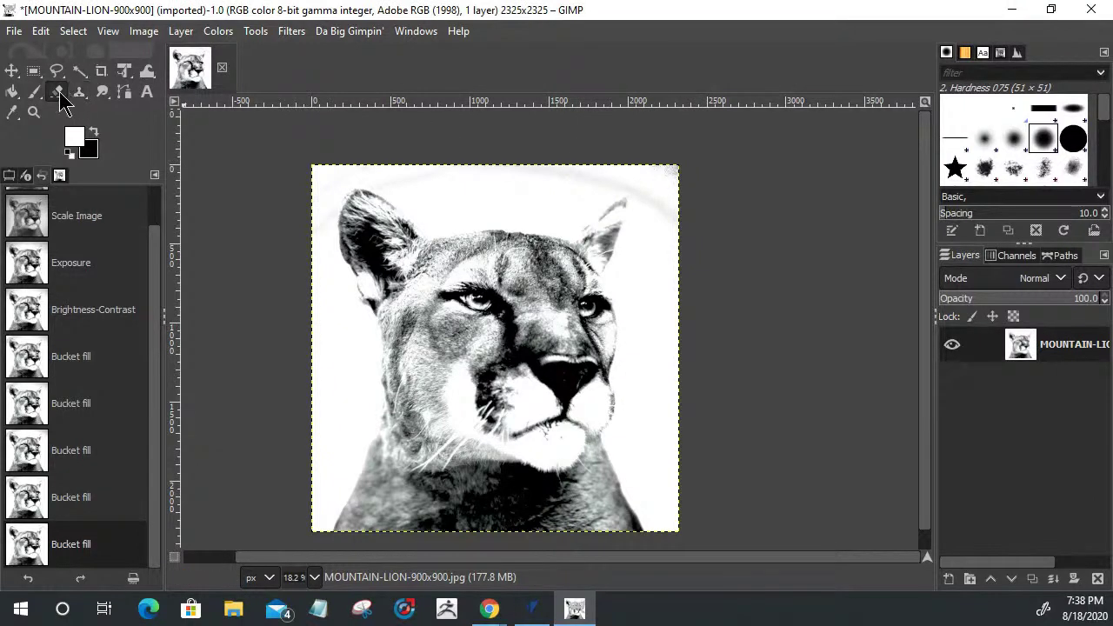
click(94, 134)
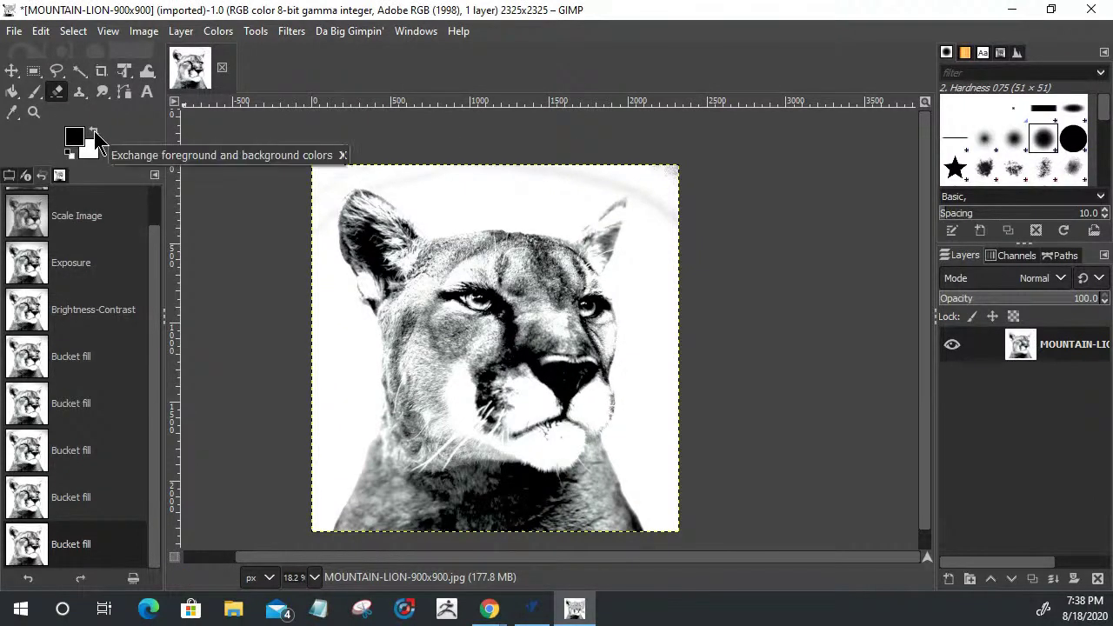
click(95, 135)
click(94, 134)
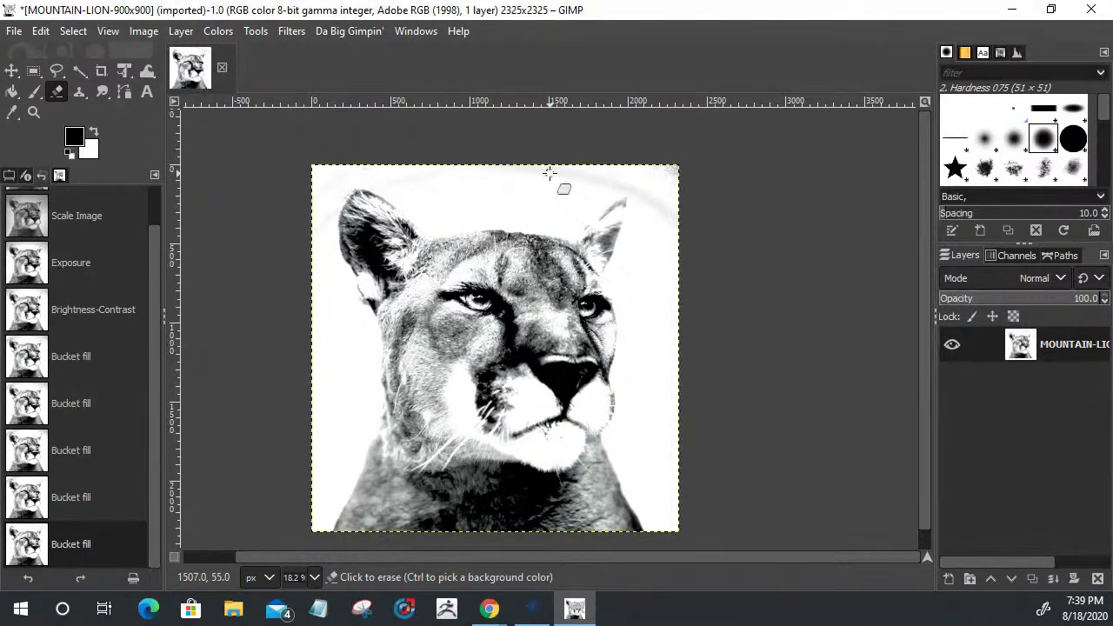
Choose the Hardness 100 brush for the Eraser to clean up the background above the lion's head
scroll(551, 173, down, 1)
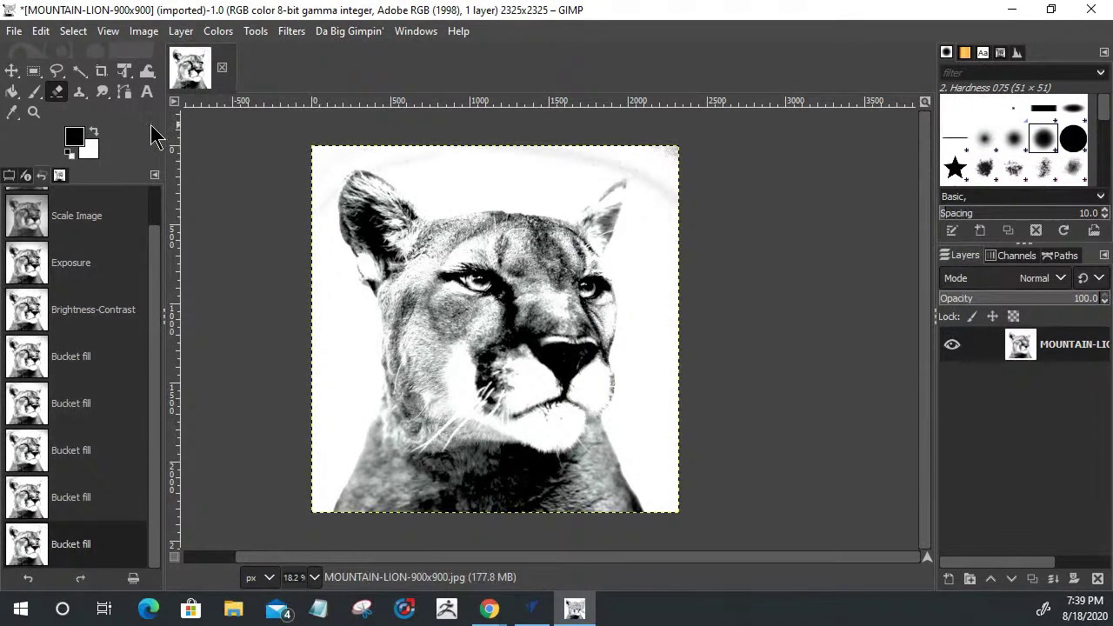
click(34, 112)
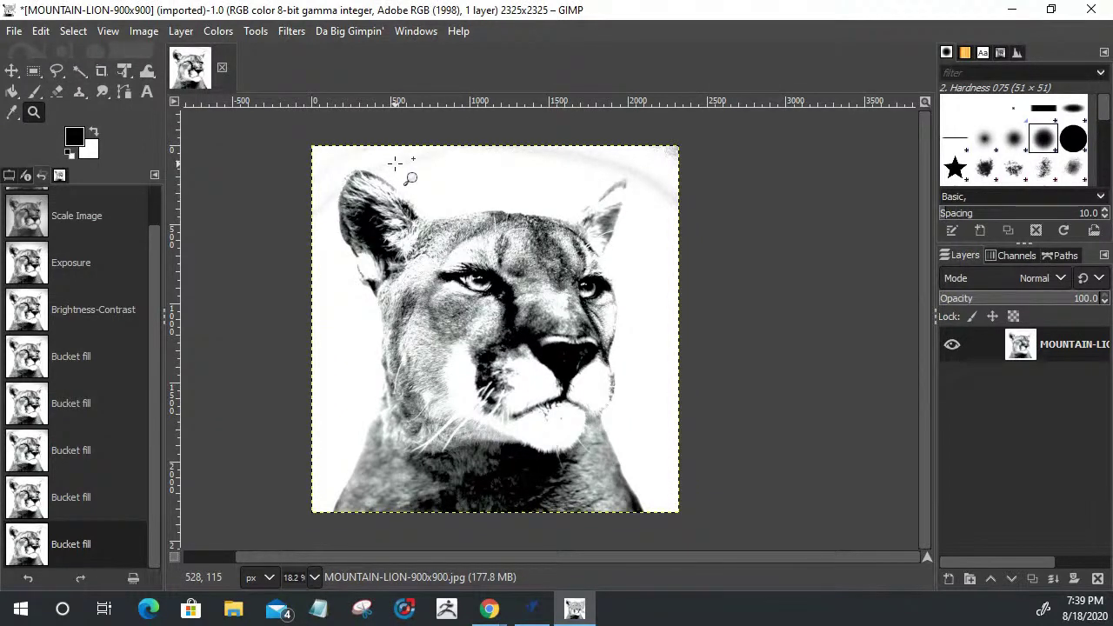
ctrl+click(546, 174)
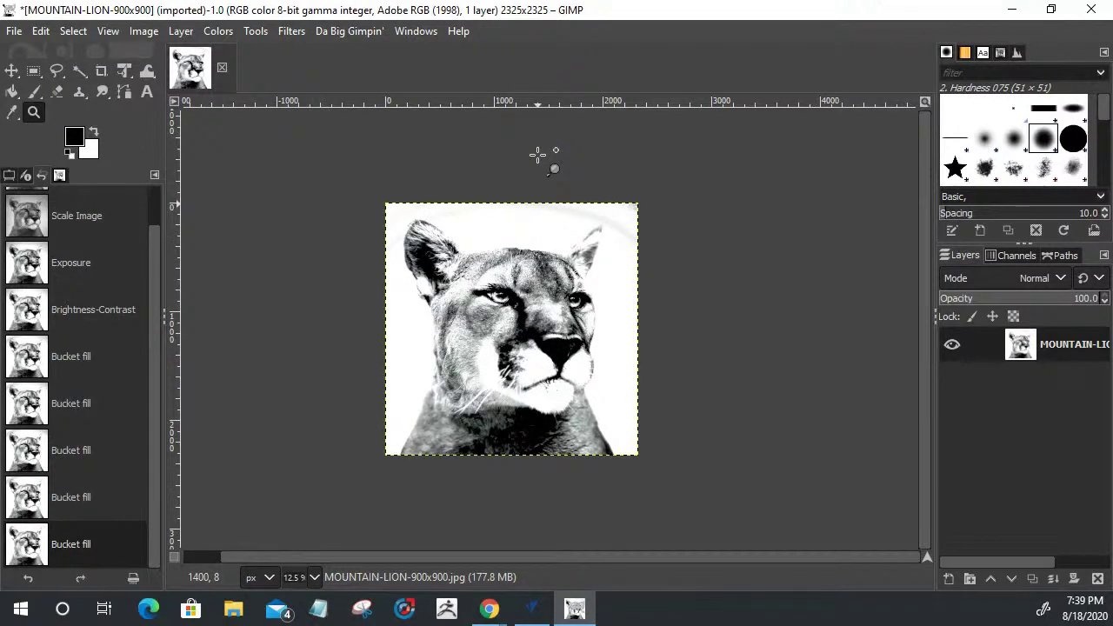
click(542, 214)
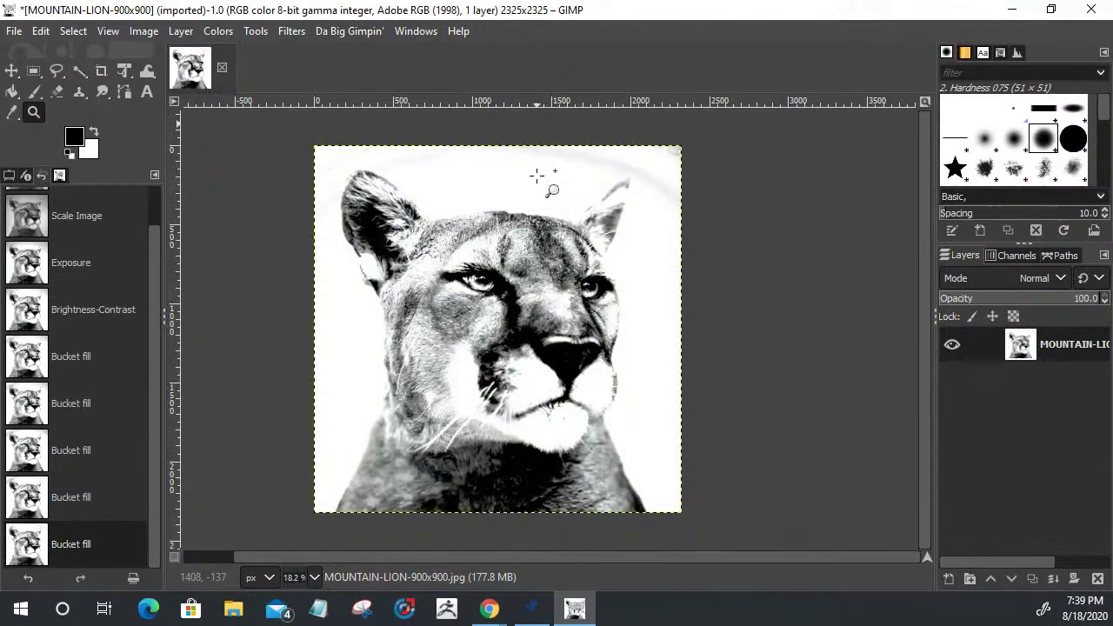
click(57, 91)
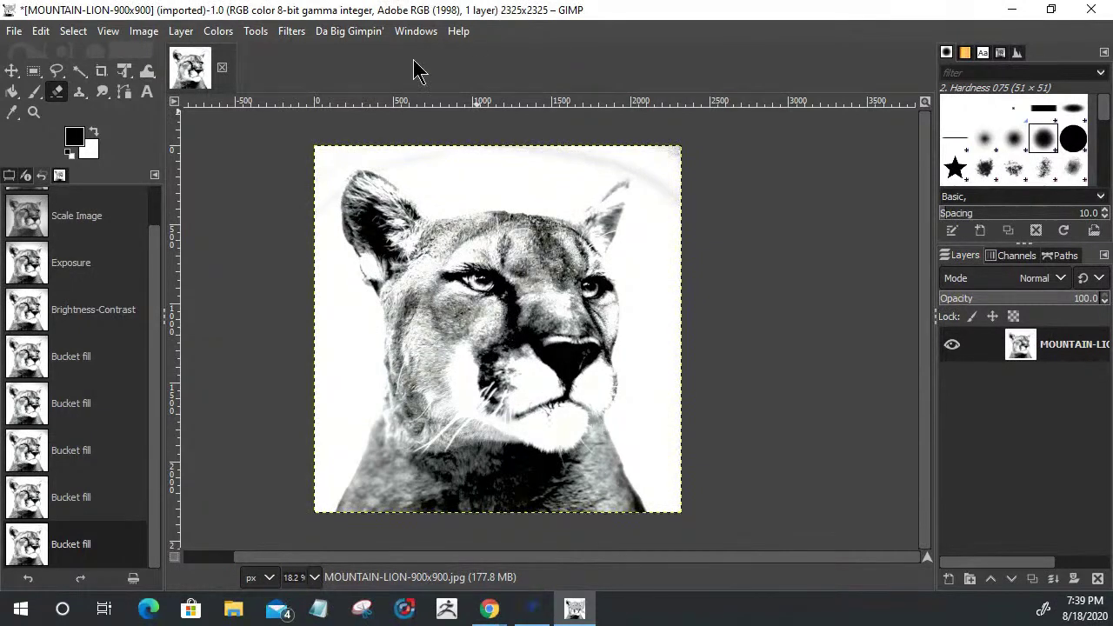
click(257, 33)
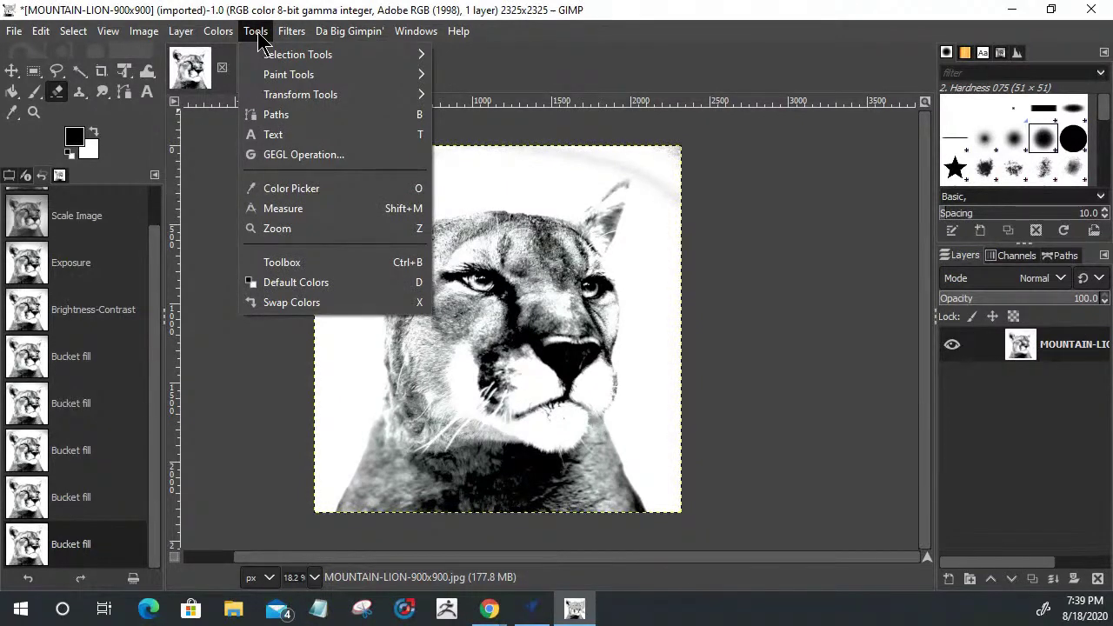
mouse_move(352, 63)
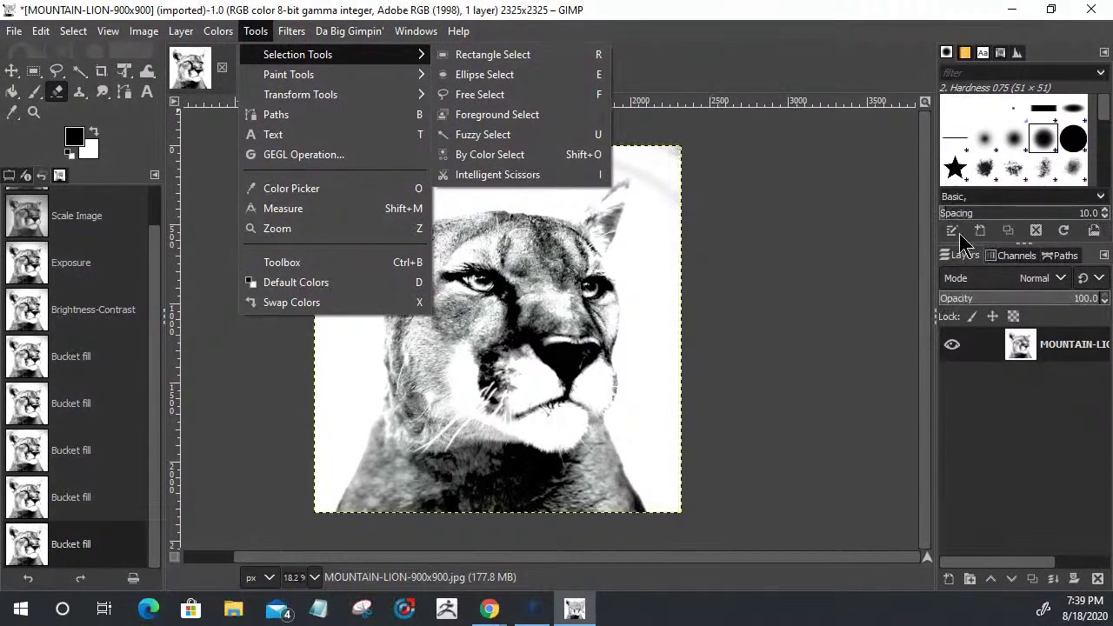
click(1072, 149)
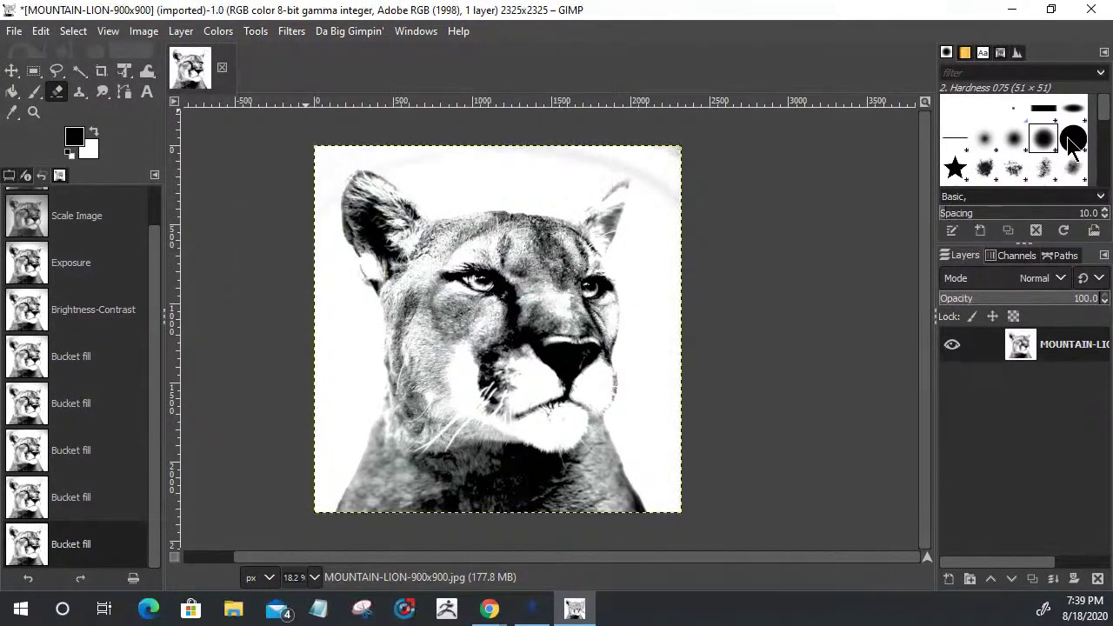
click(1069, 142)
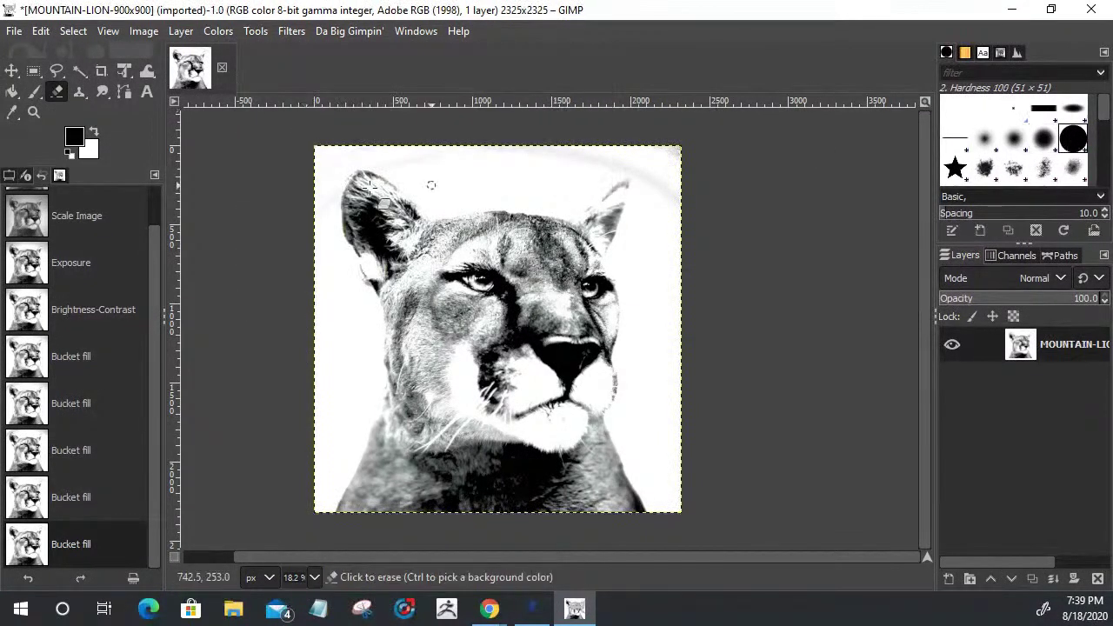
Erase the remaining grey shading in the image's upper-right corner with the Hardness 100 brush
click(670, 163)
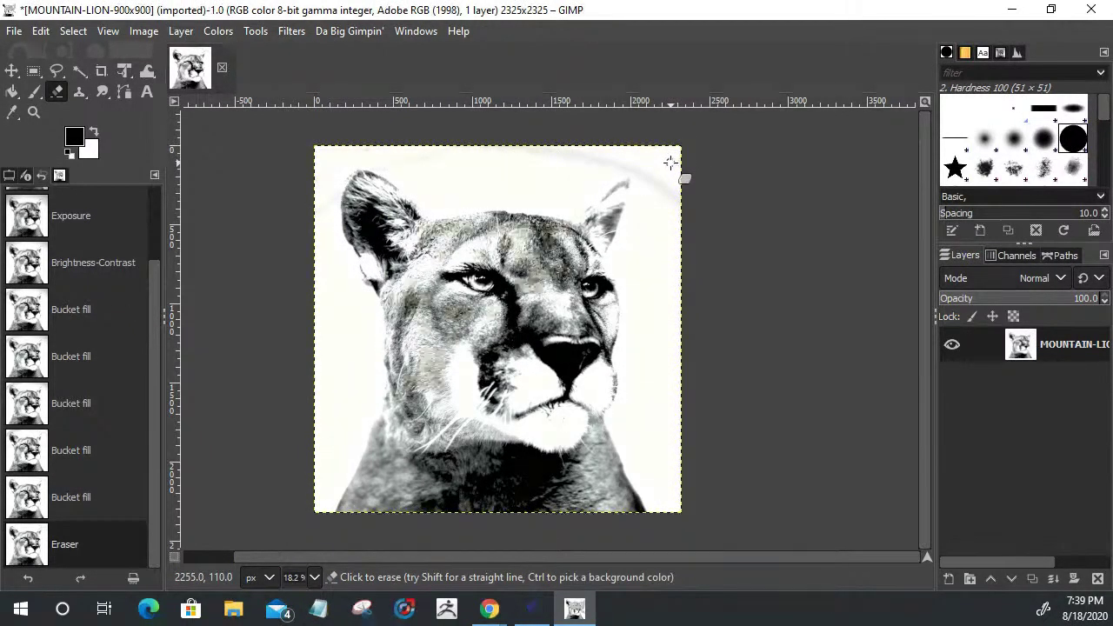
click(667, 163)
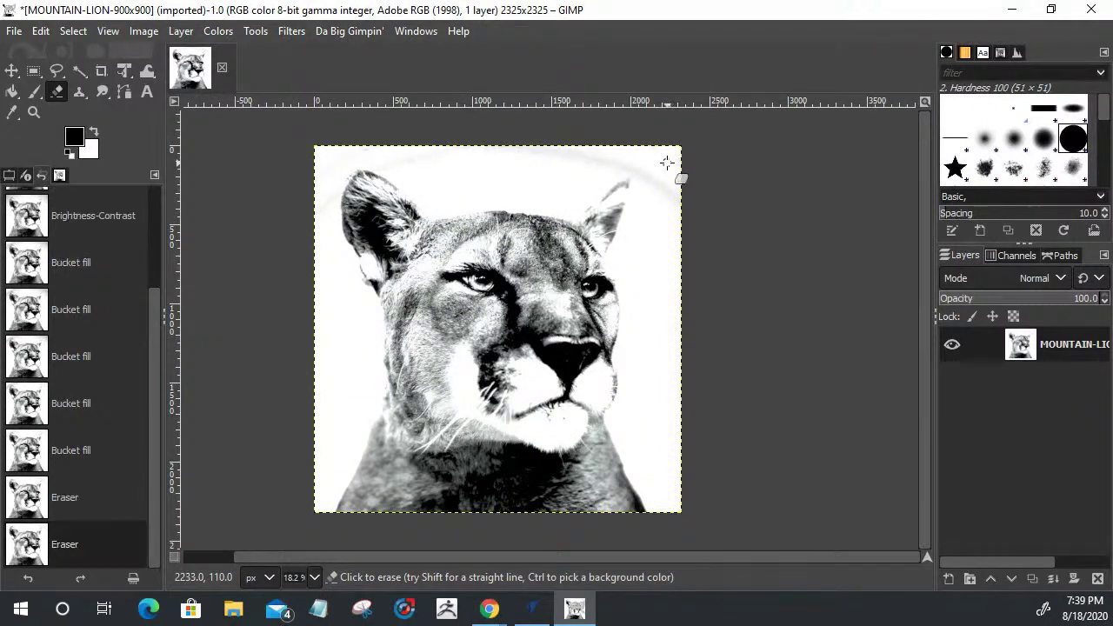
right_click(669, 162)
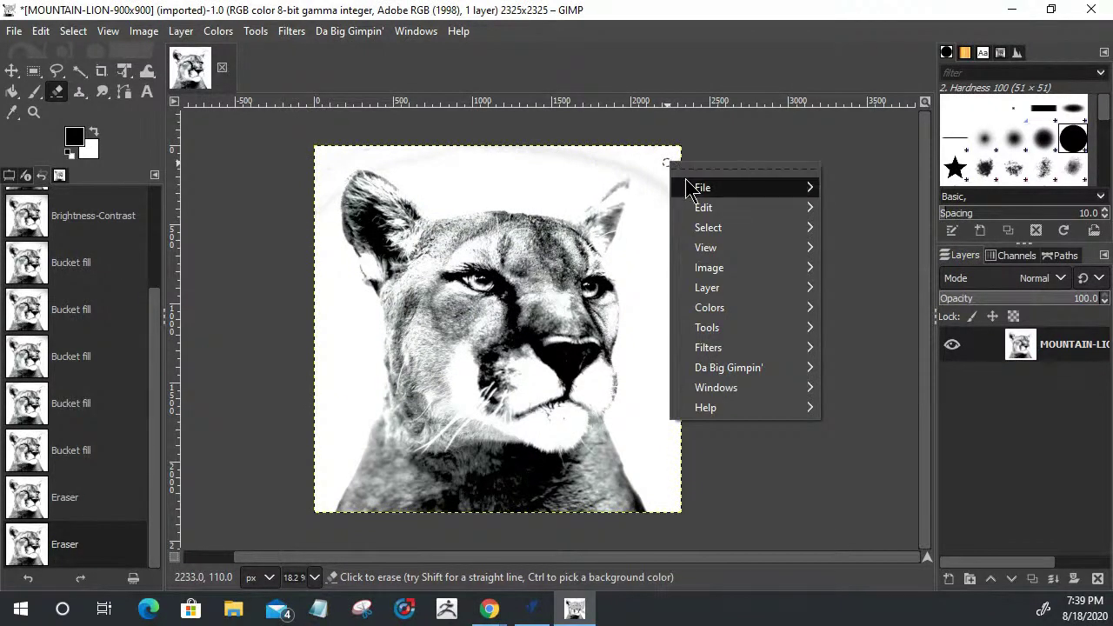
mouse_move(691, 190)
key(Escape)
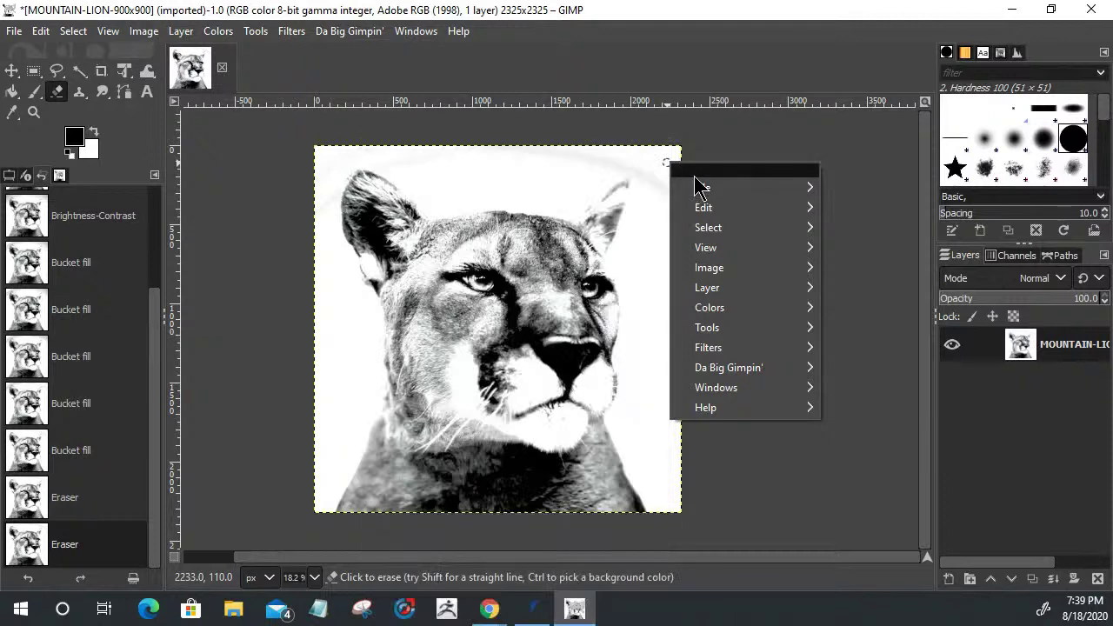
key(Escape)
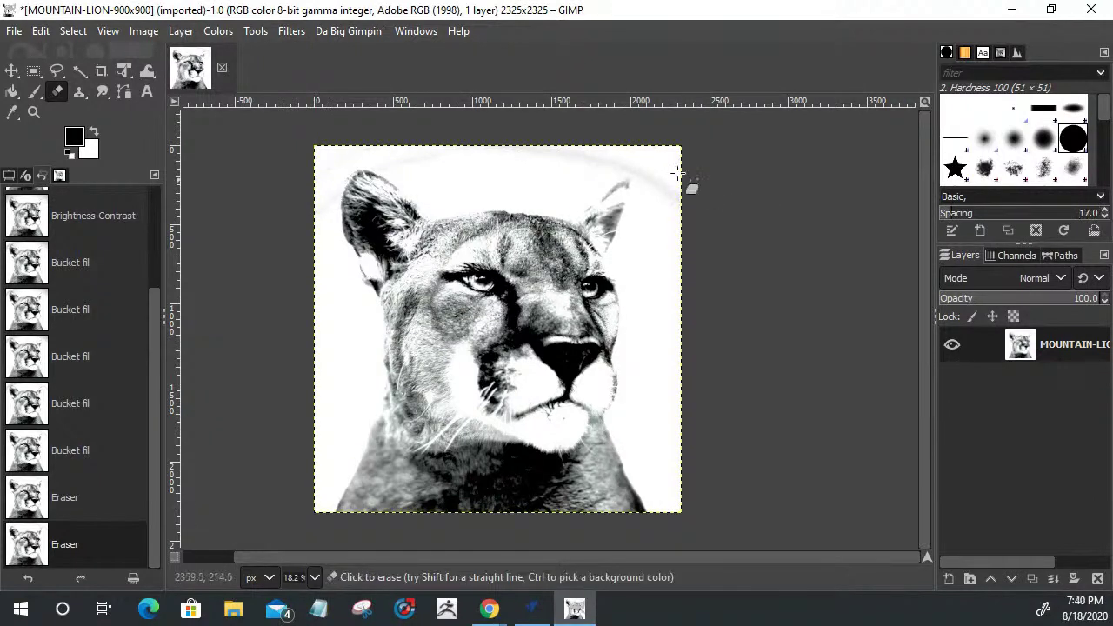
Switch the Eraser to the Hardness 075 brush and erase the grey arc running from beyond the right ear to above the head
click(1045, 139)
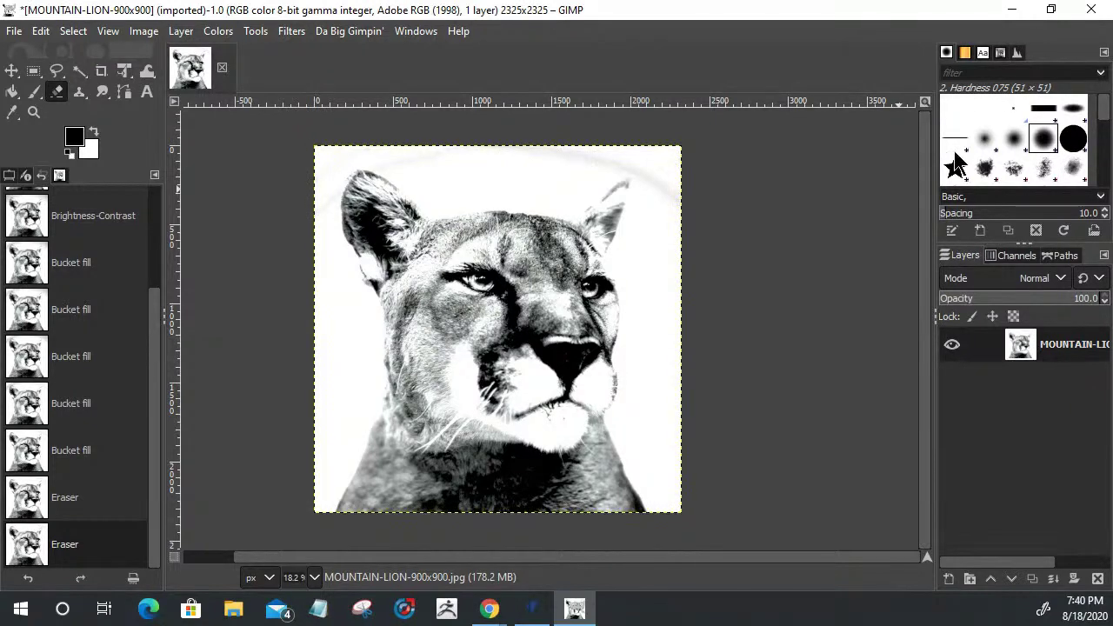
click(954, 231)
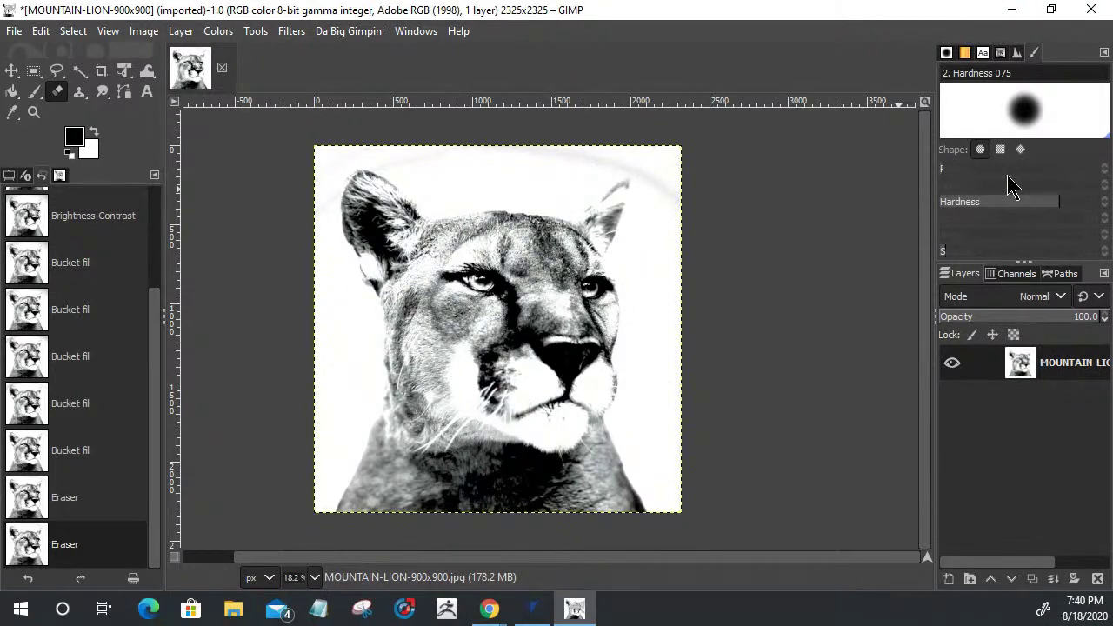
click(947, 53)
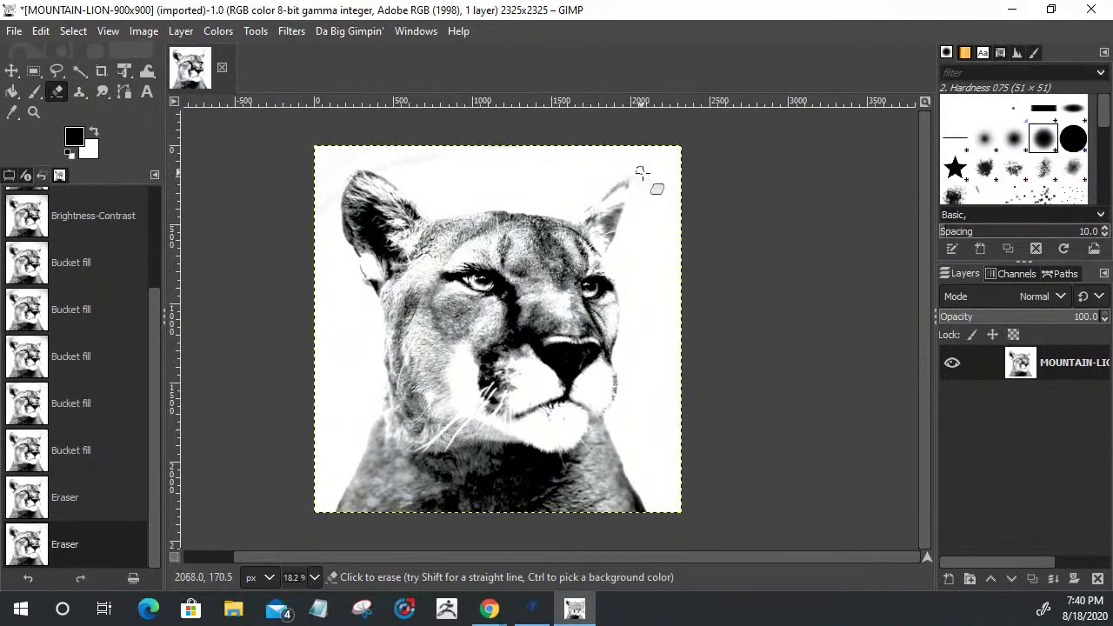
mouse_move(635, 179)
mouse_down()
mouse_move(596, 182)
mouse_move(646, 171)
mouse_move(652, 201)
mouse_move(650, 161)
mouse_move(419, 154)
mouse_move(463, 151)
mouse_move(452, 146)
mouse_move(581, 153)
mouse_move(507, 149)
mouse_up()
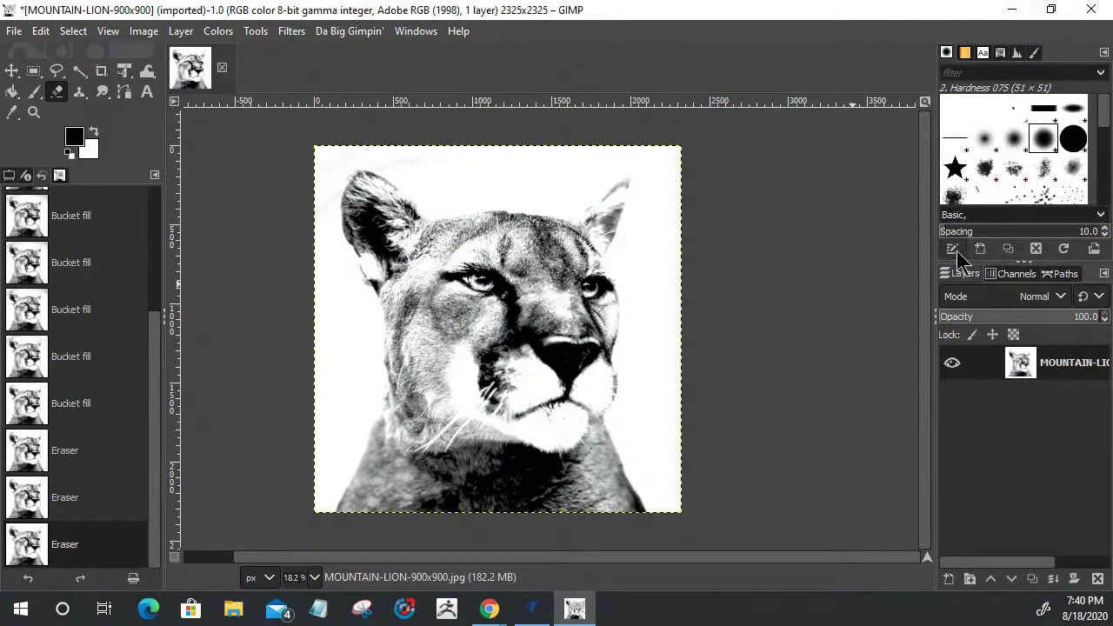
Erase the rest of the faint grey arc above the left ear and over the lion's head
click(1100, 215)
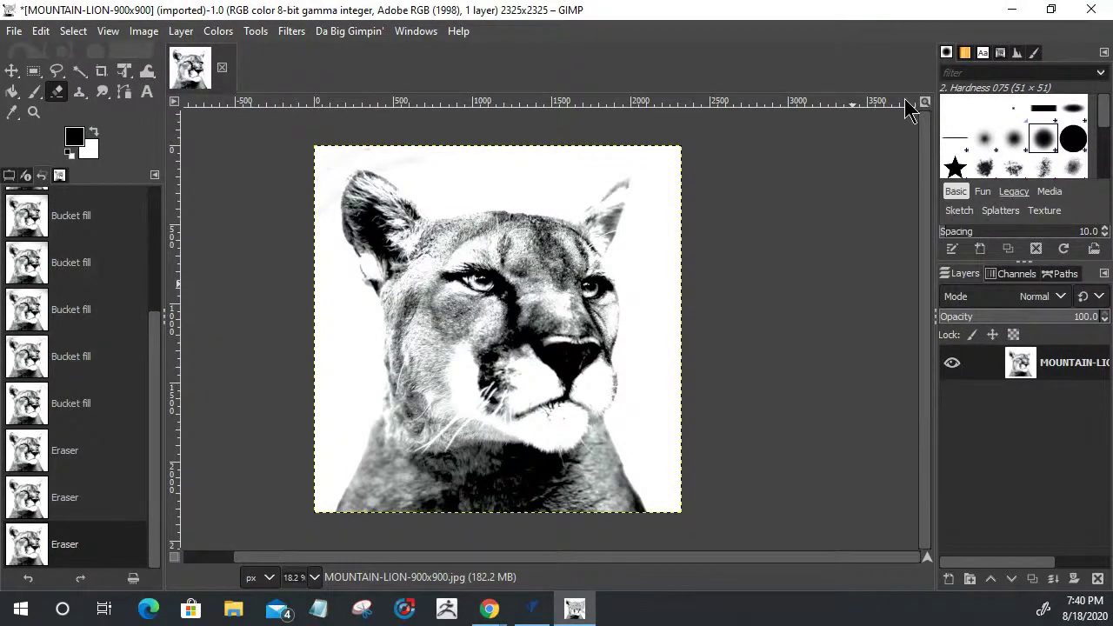
click(1059, 159)
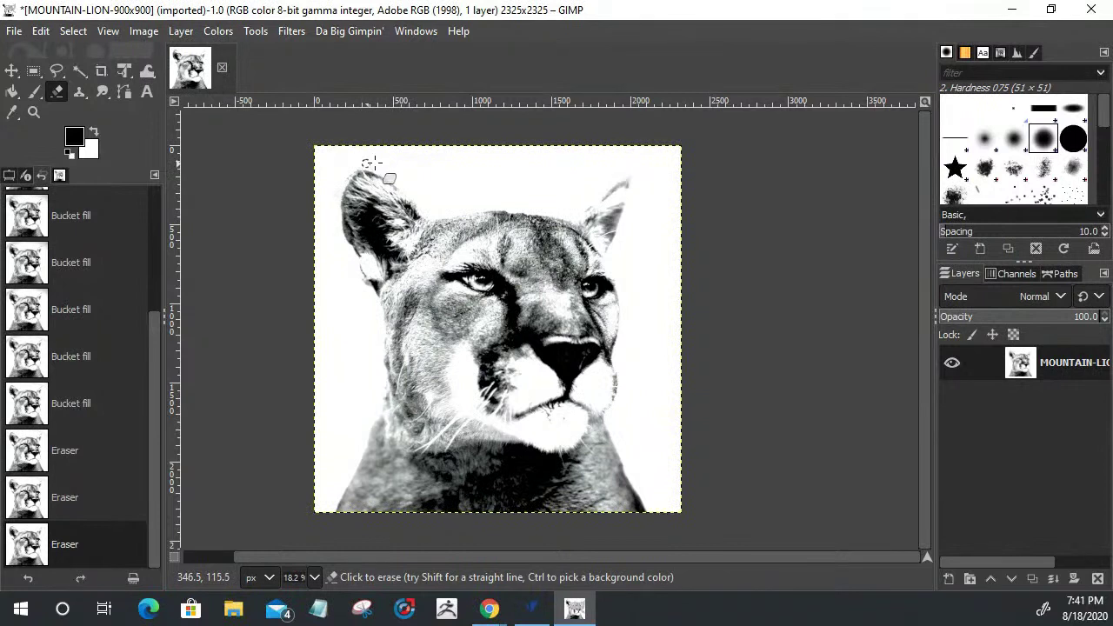
drag(666, 158, 527, 193)
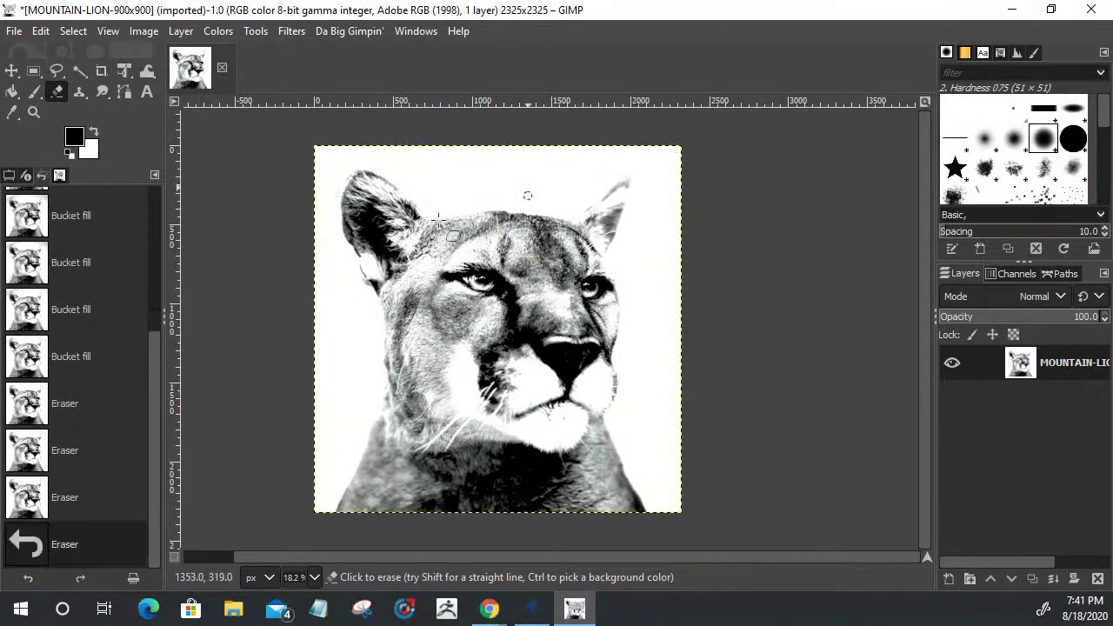
Examine the background above the lion's head and along the image's top edge up close for leftover grey specks
click(34, 111)
drag(532, 160, 538, 165)
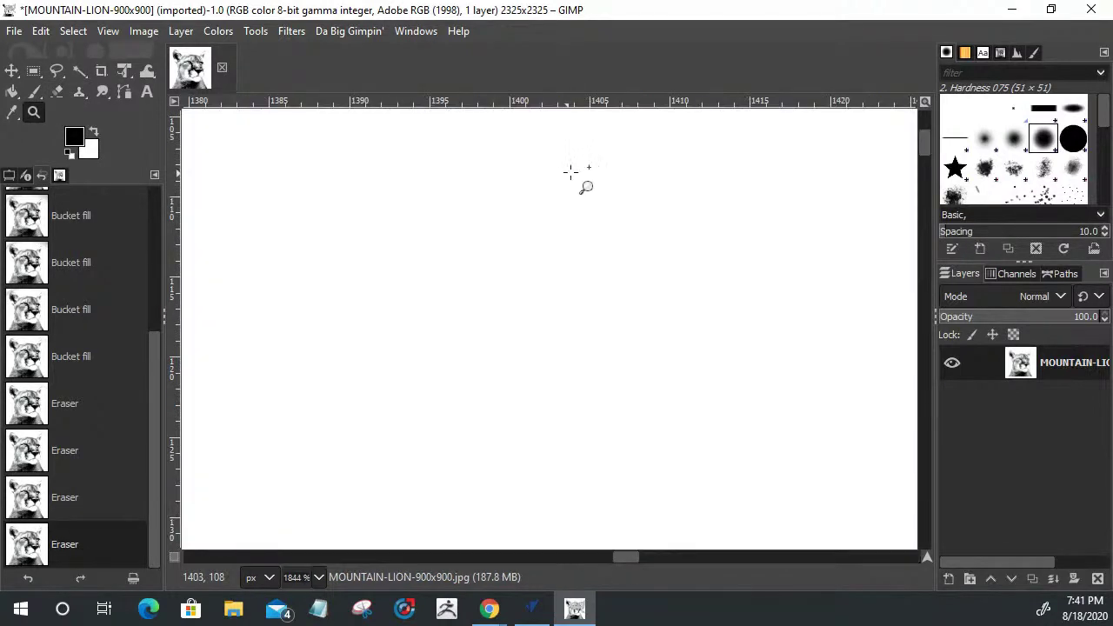
scroll(611, 272, down, 5)
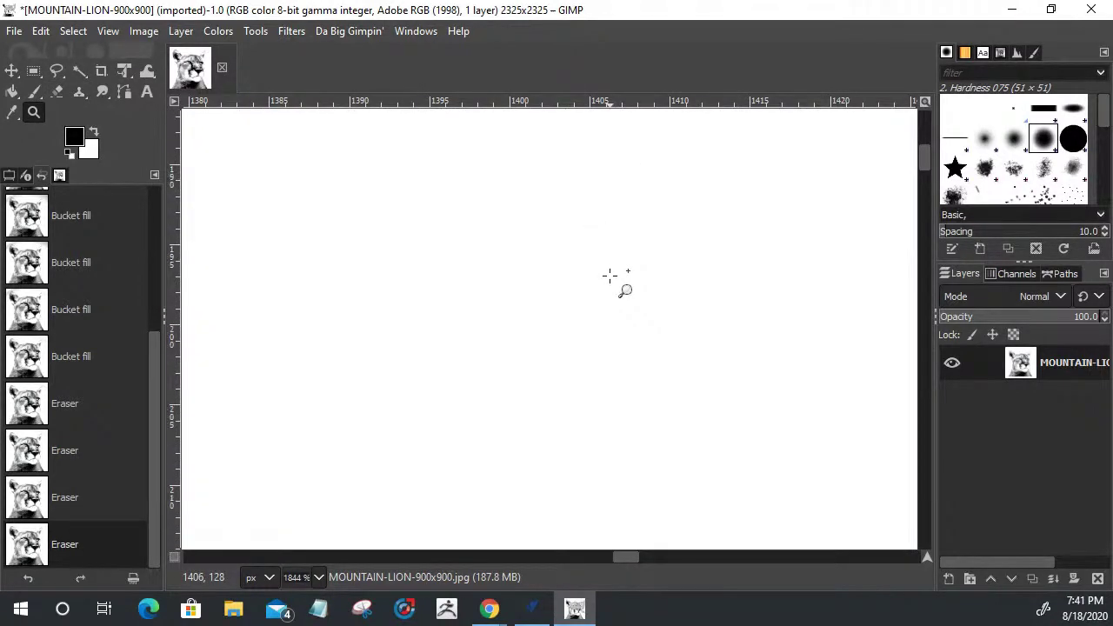
scroll(604, 270, down, 8)
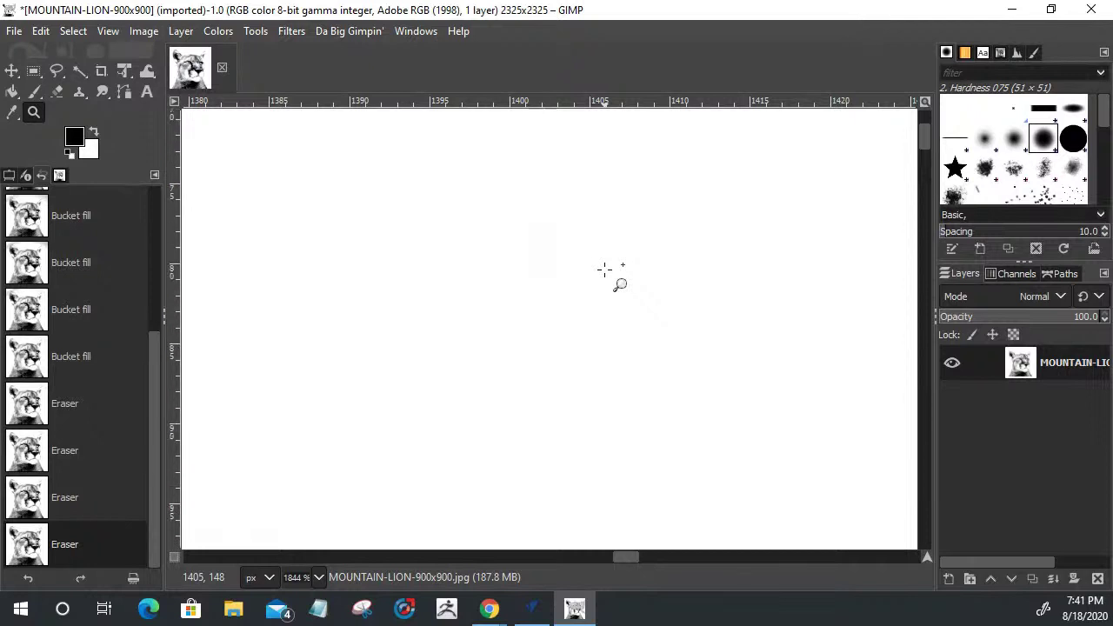
scroll(604, 270, up, 5)
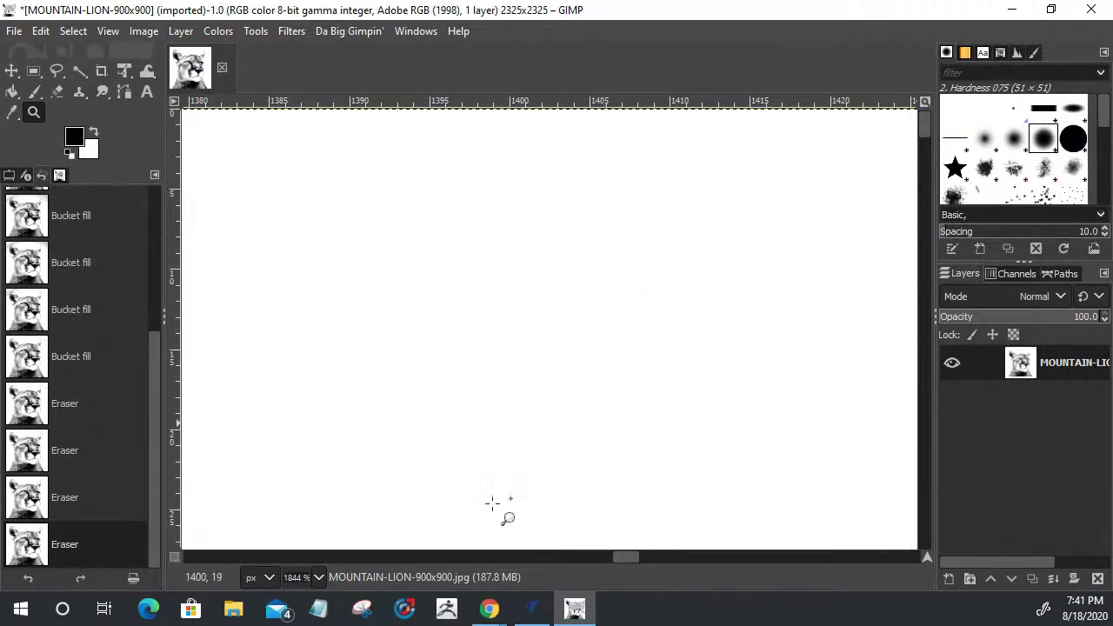
drag(632, 561, 852, 576)
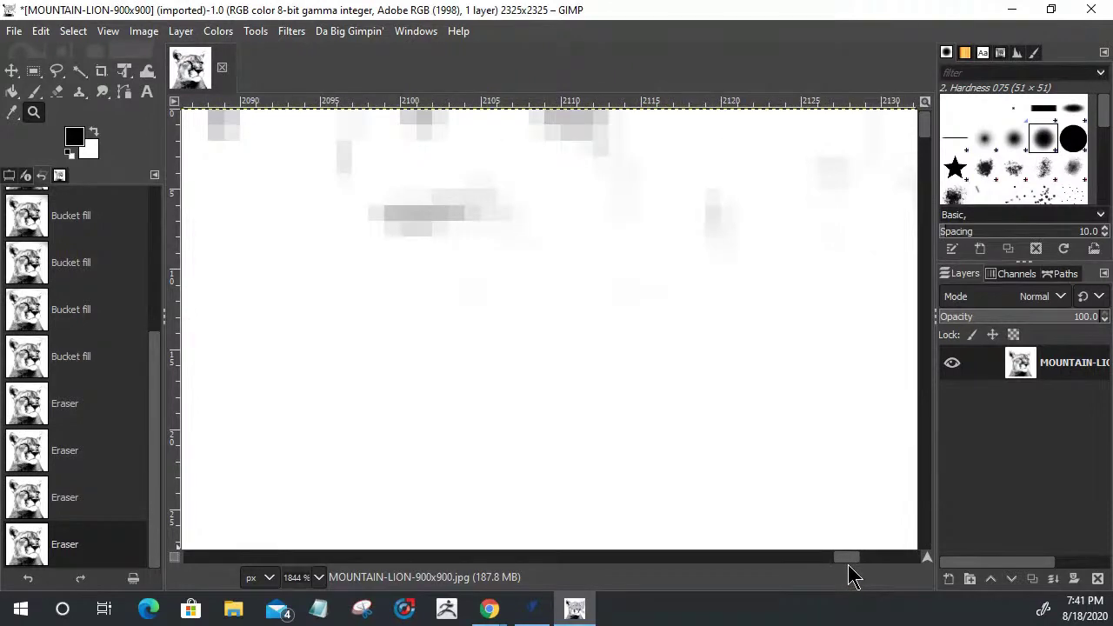
ctrl+click(520, 398)
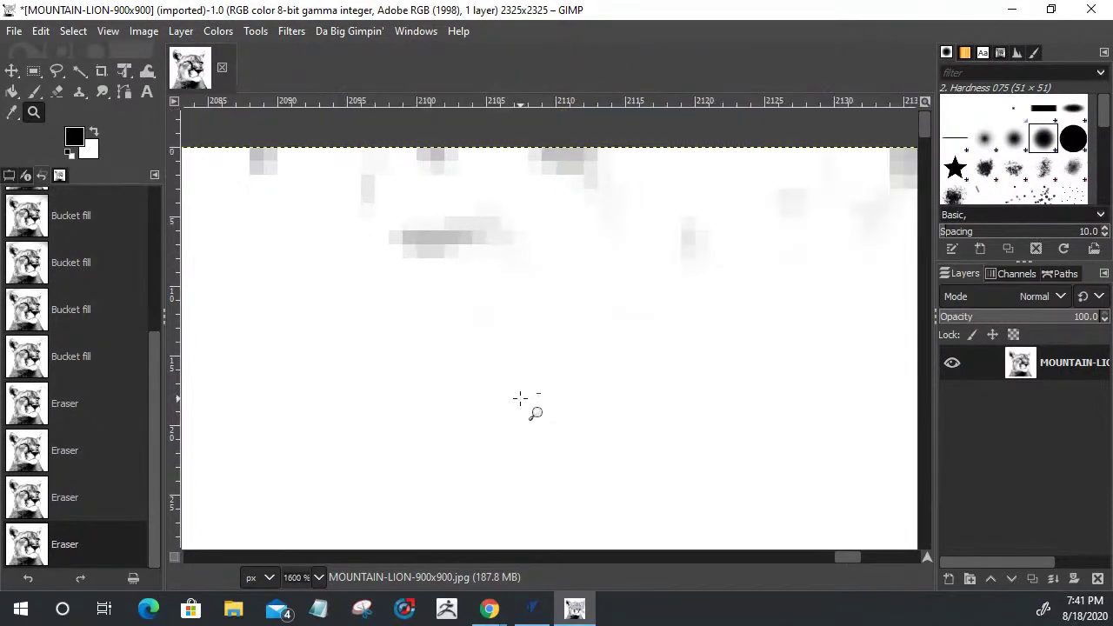
ctrl+click(522, 396)
ctrl+click(522, 339)
ctrl+click(523, 336)
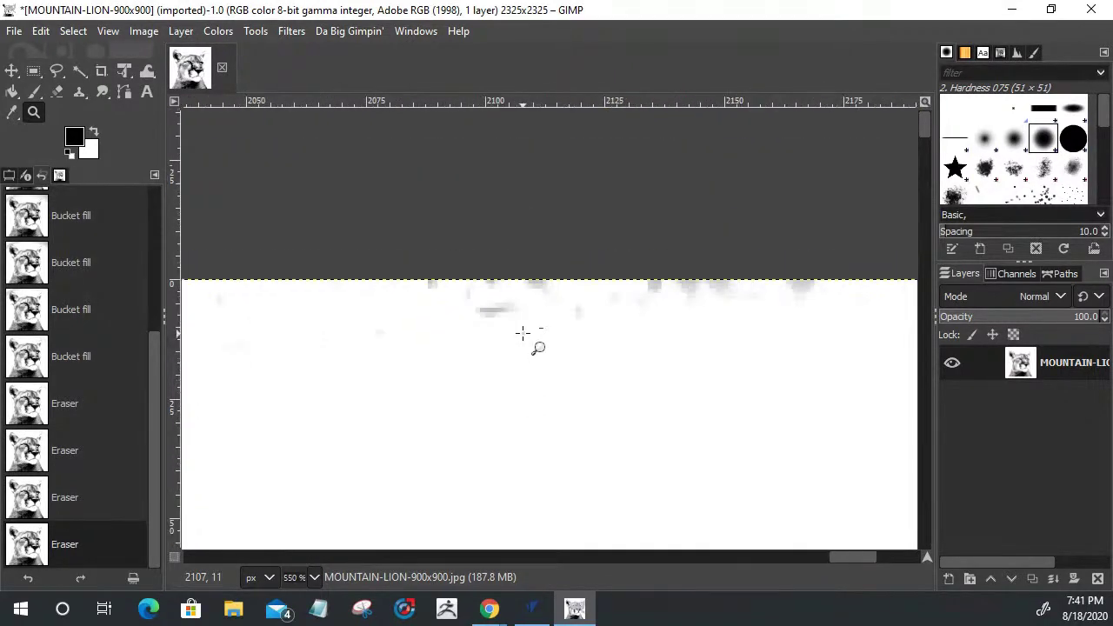
ctrl+click(523, 333)
ctrl+click(523, 331)
ctrl+click(522, 330)
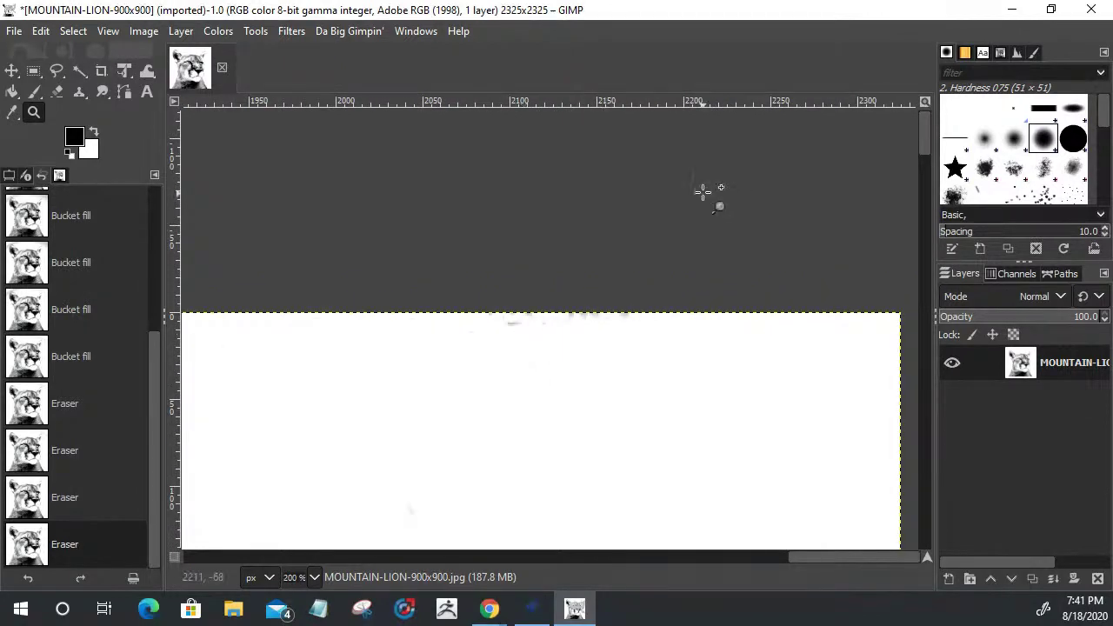
Erase the grey specks along the image's top edge and in the background above the right ear
scroll(932, 148, down, 5)
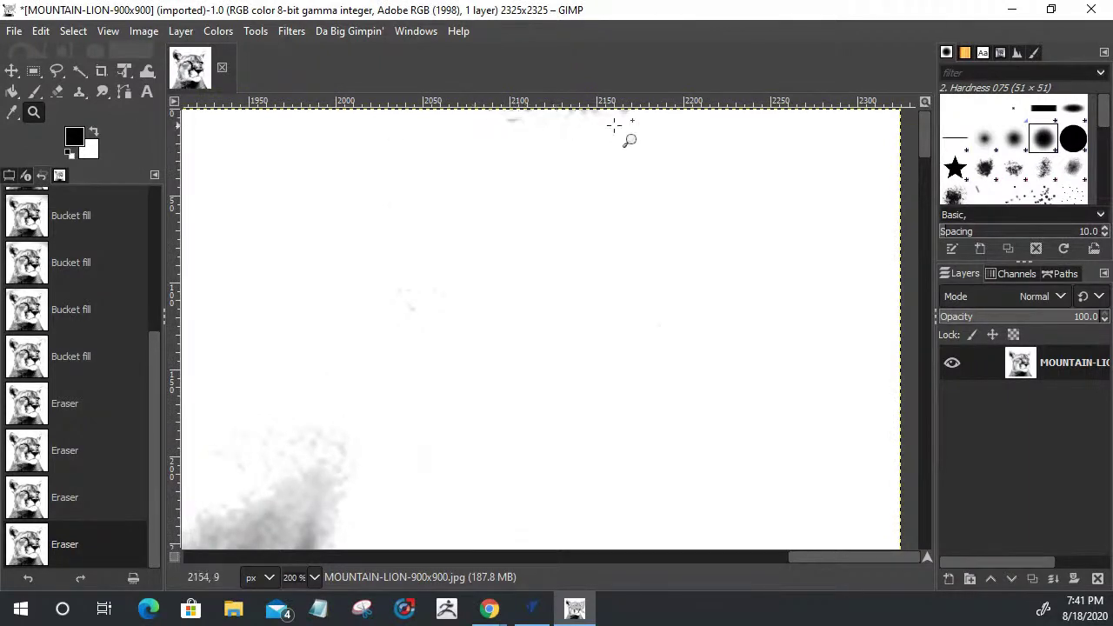
click(57, 92)
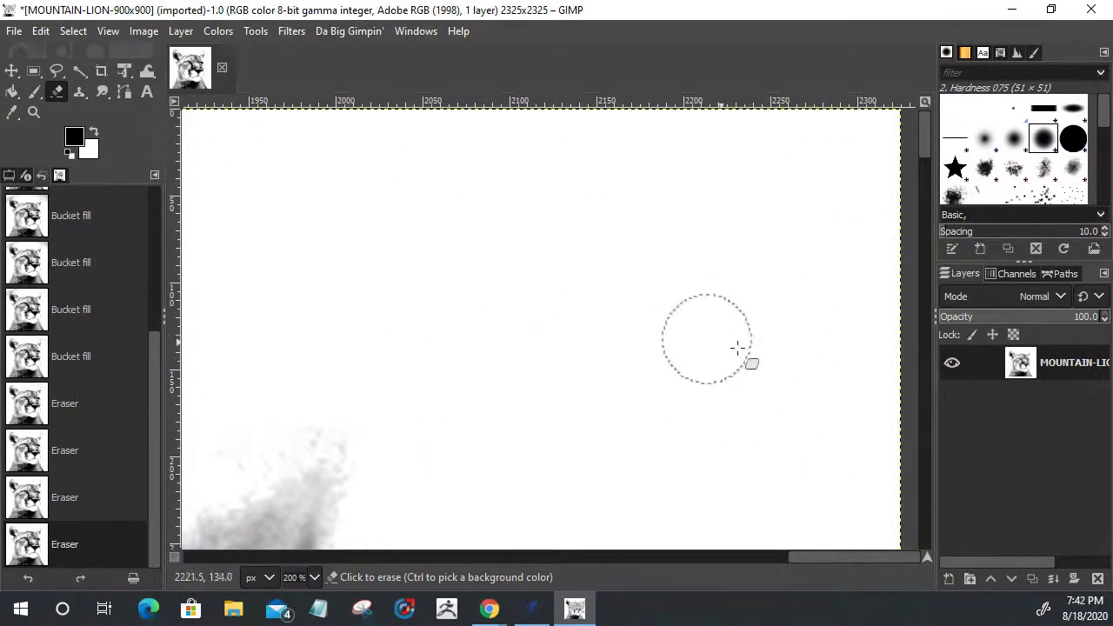
click(832, 326)
Erase the faint specks in the background between the right ear and the image's right edge
drag(926, 142, 930, 192)
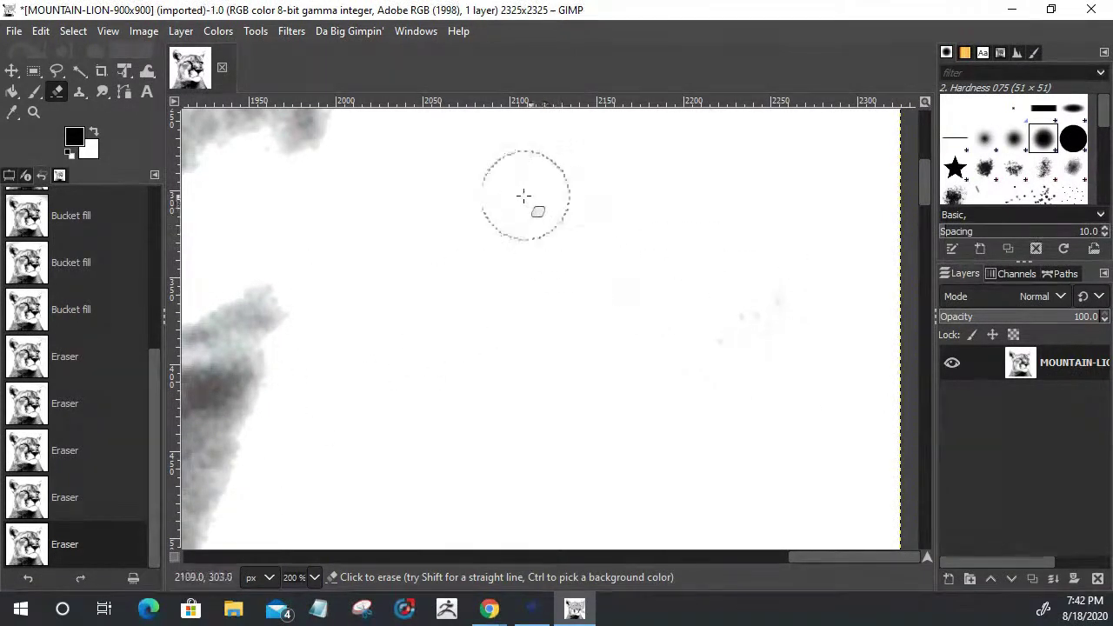
click(748, 317)
click(769, 286)
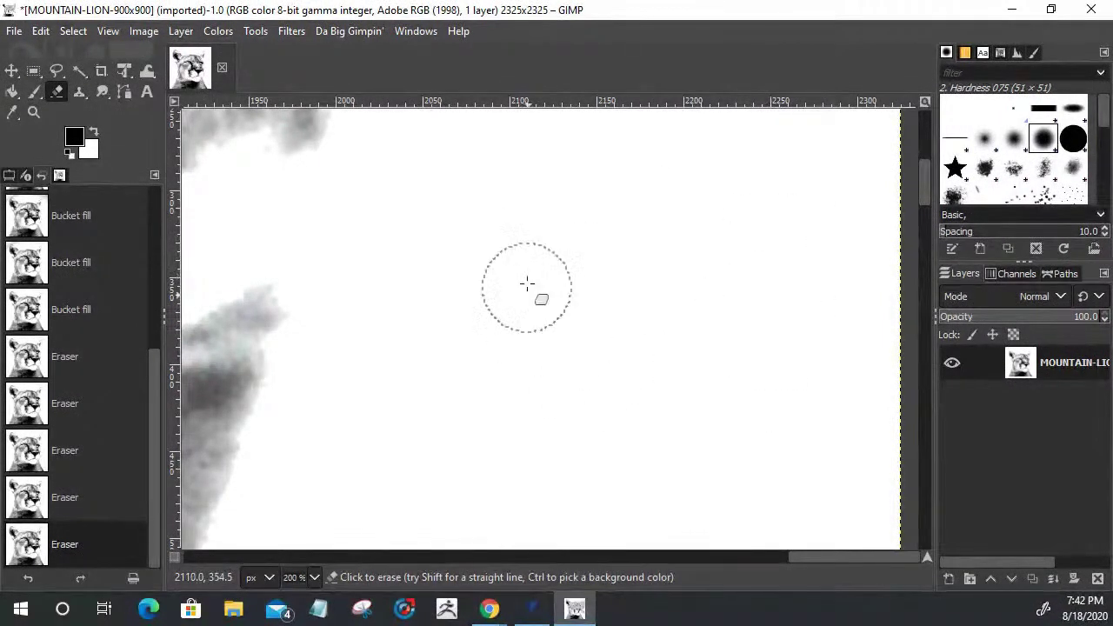
click(620, 312)
Erase the leftover marks in the background above the head, just inward of the right ear
mouse_move(924, 187)
mouse_down()
mouse_move(922, 309)
mouse_move(894, 442)
mouse_move(912, 514)
mouse_move(904, 565)
mouse_move(889, 356)
mouse_move(902, 164)
mouse_up()
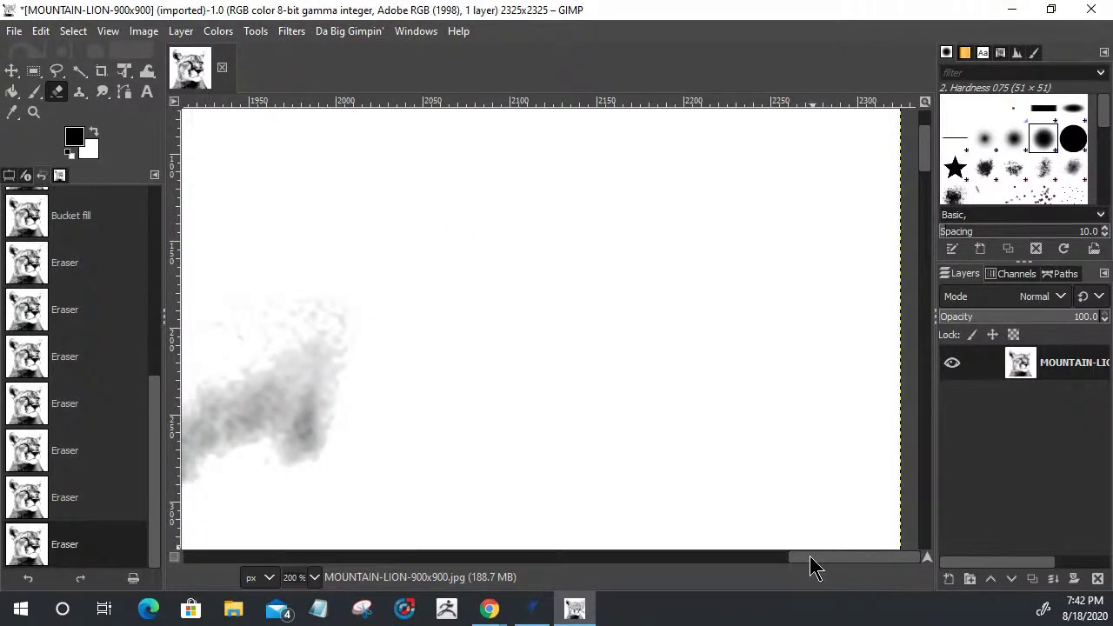
drag(811, 556, 796, 557)
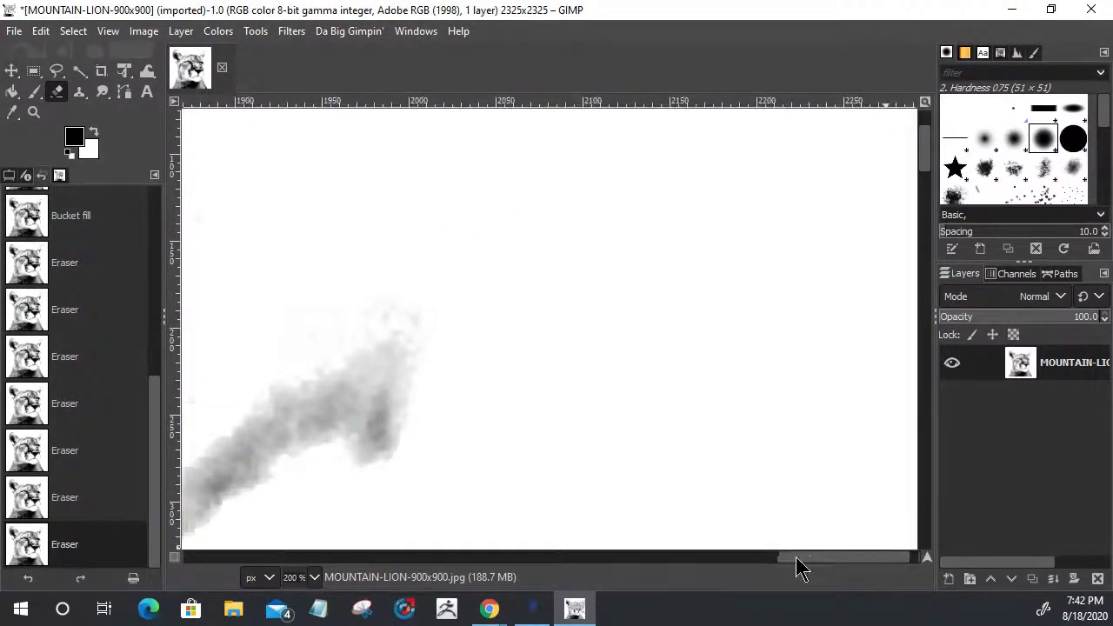
drag(795, 557, 696, 574)
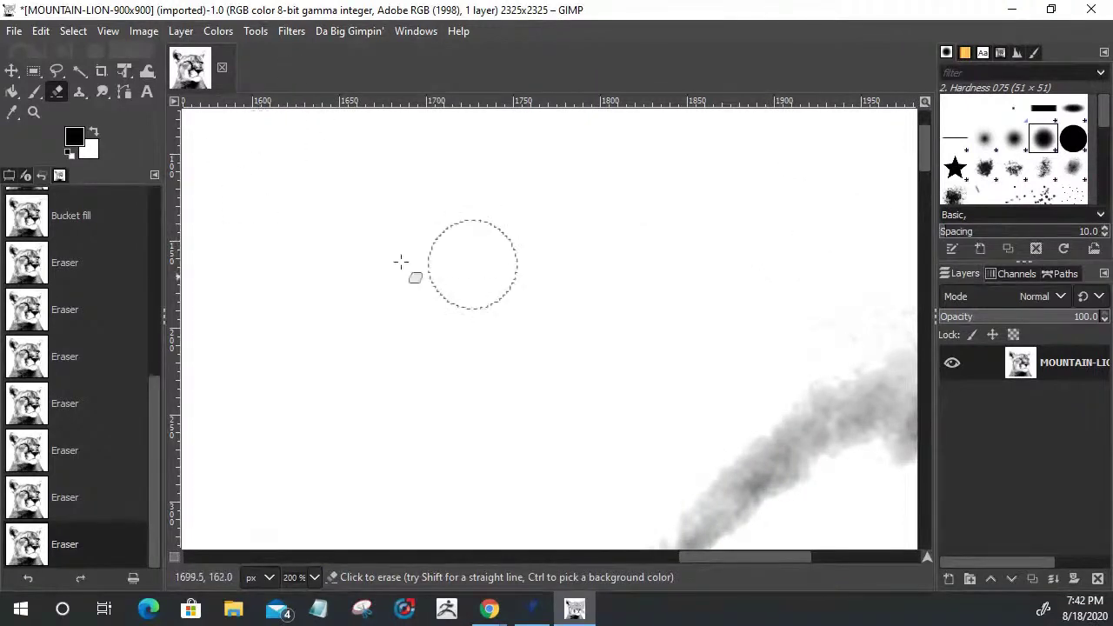
drag(412, 395, 521, 305)
Erase the faint specks in the image's upper-left background beside the left ear
mouse_move(770, 560)
mouse_down()
mouse_move(713, 564)
mouse_move(803, 565)
mouse_move(387, 561)
mouse_up()
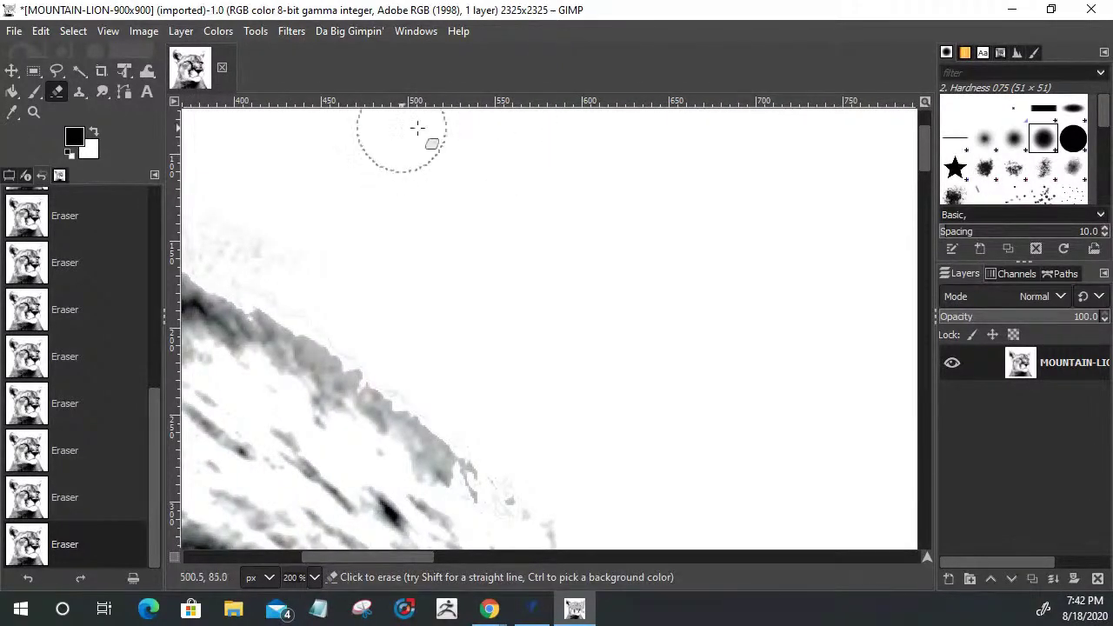
drag(379, 556, 259, 560)
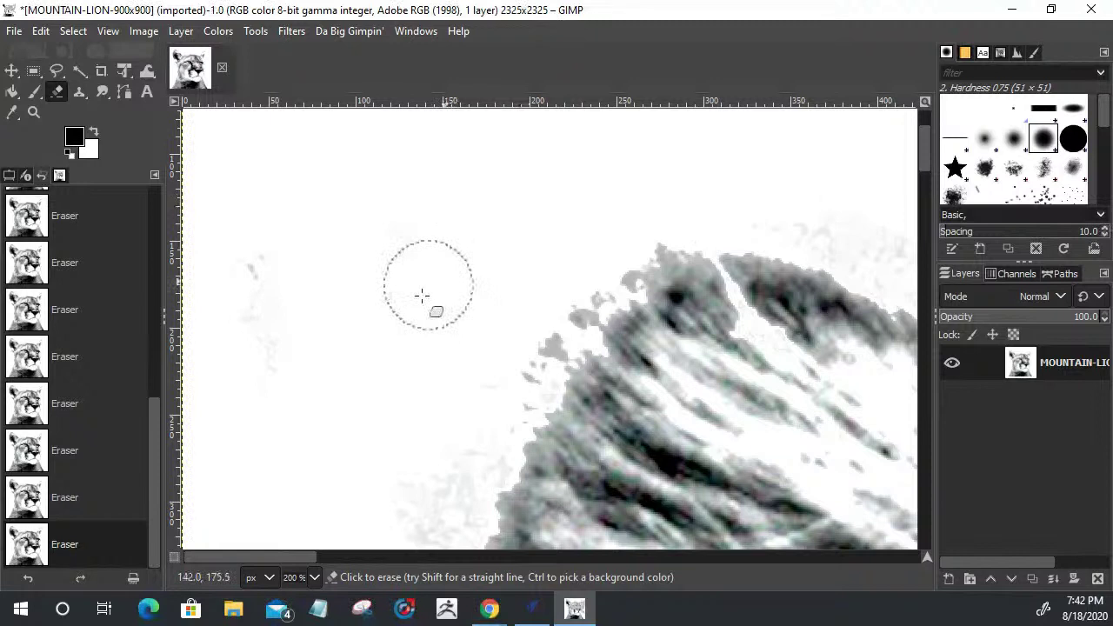
click(261, 309)
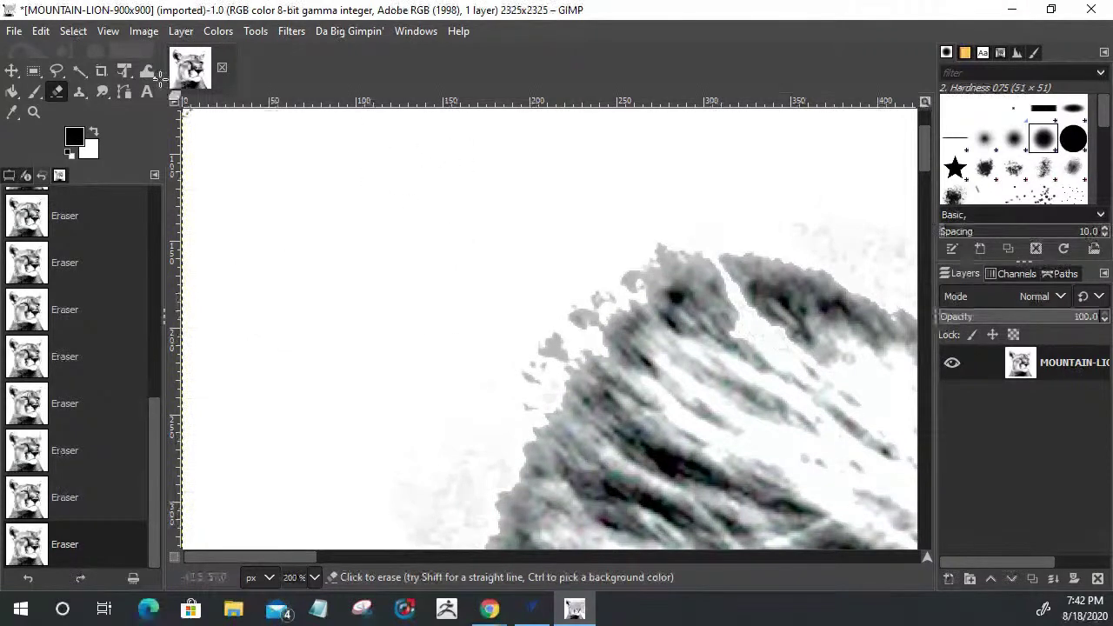
click(426, 200)
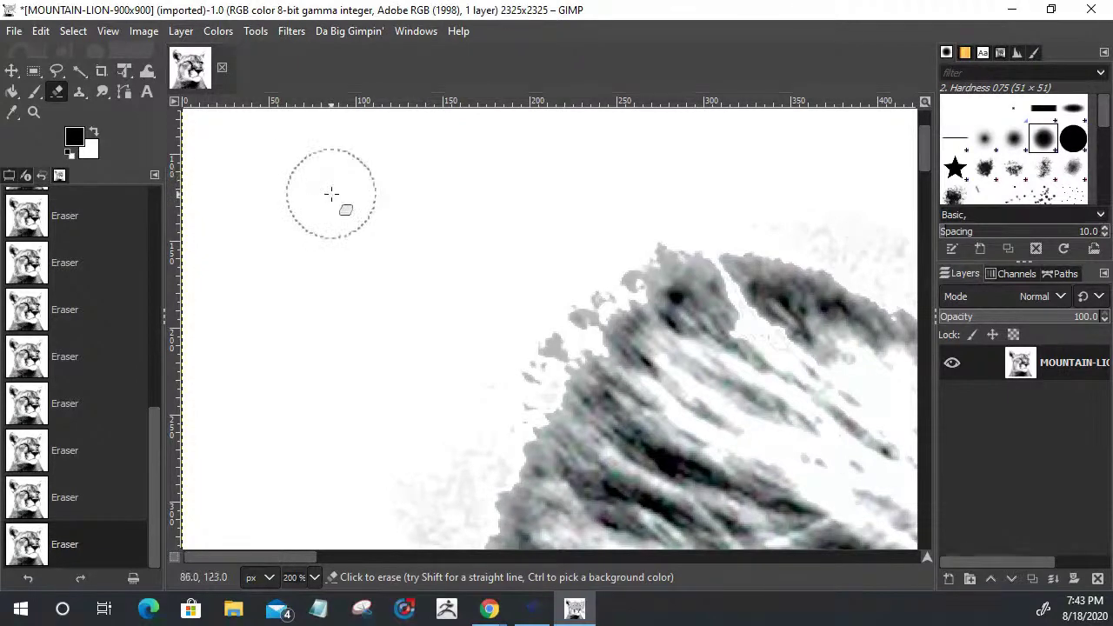
Erase the faint grey remnants in the background above the left ear and along its outer edge
key(z)
ctrl+click(458, 204)
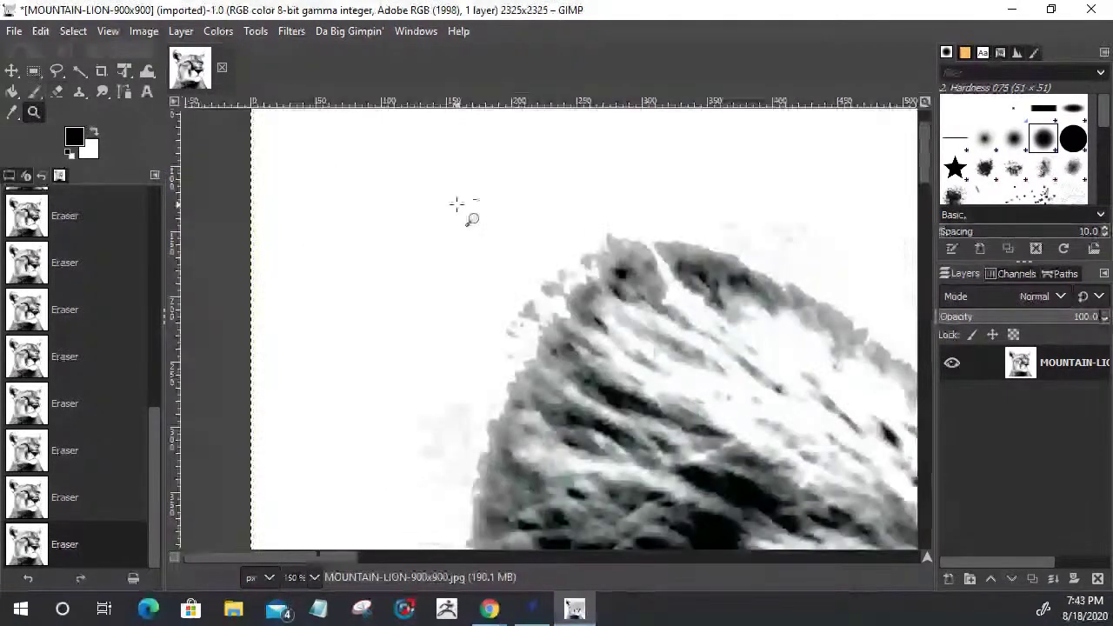
ctrl+click(458, 203)
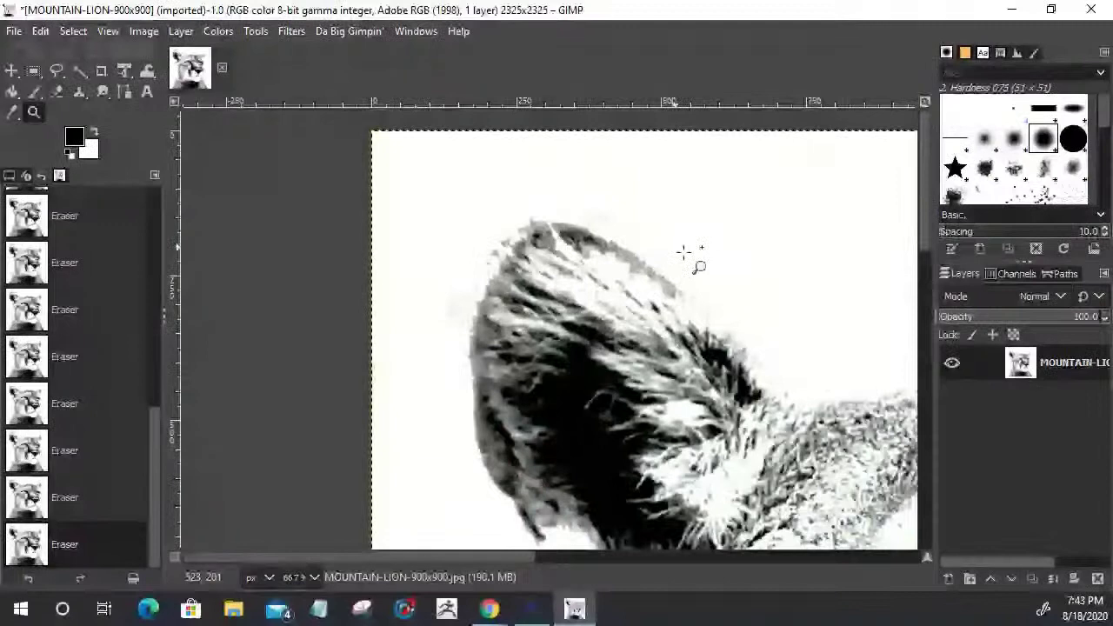
click(56, 92)
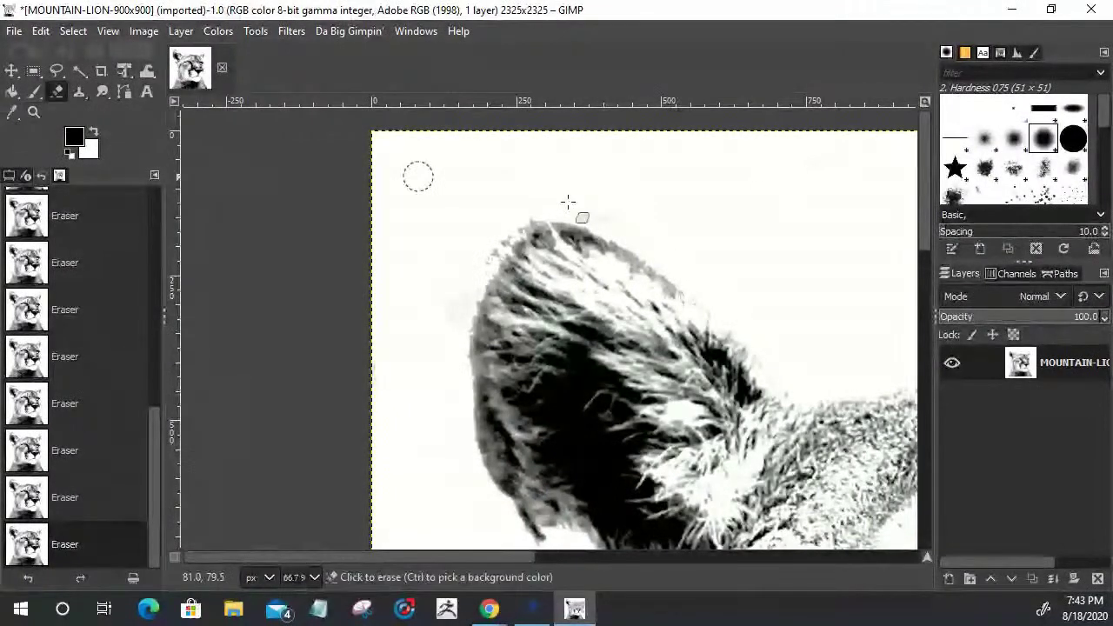
click(687, 204)
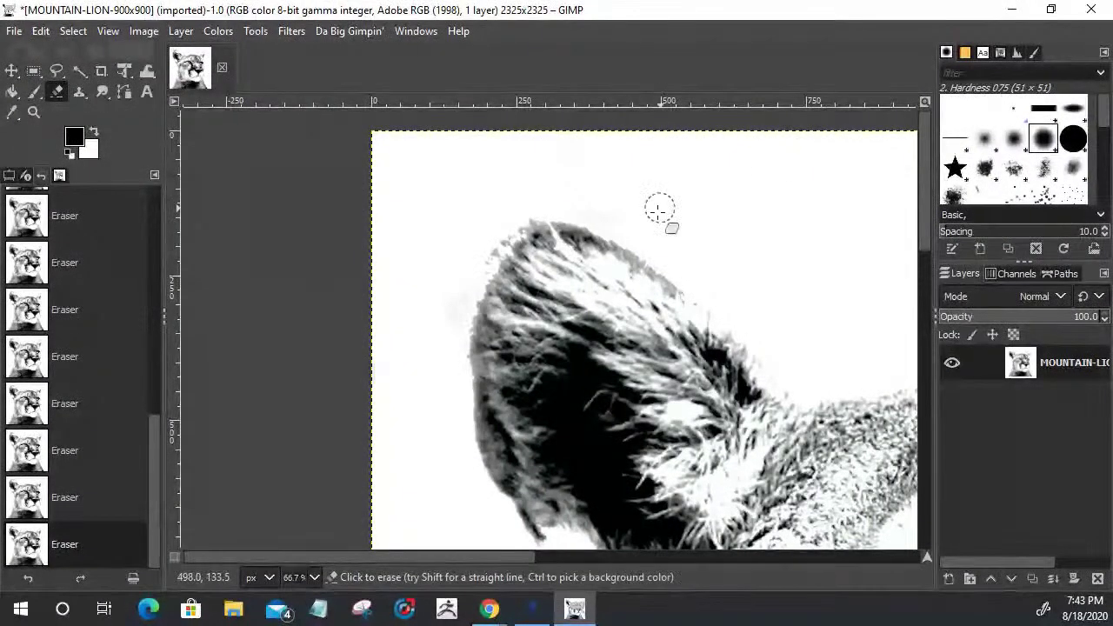
mouse_move(628, 231)
mouse_down()
mouse_move(495, 198)
mouse_move(638, 211)
mouse_move(682, 255)
mouse_up()
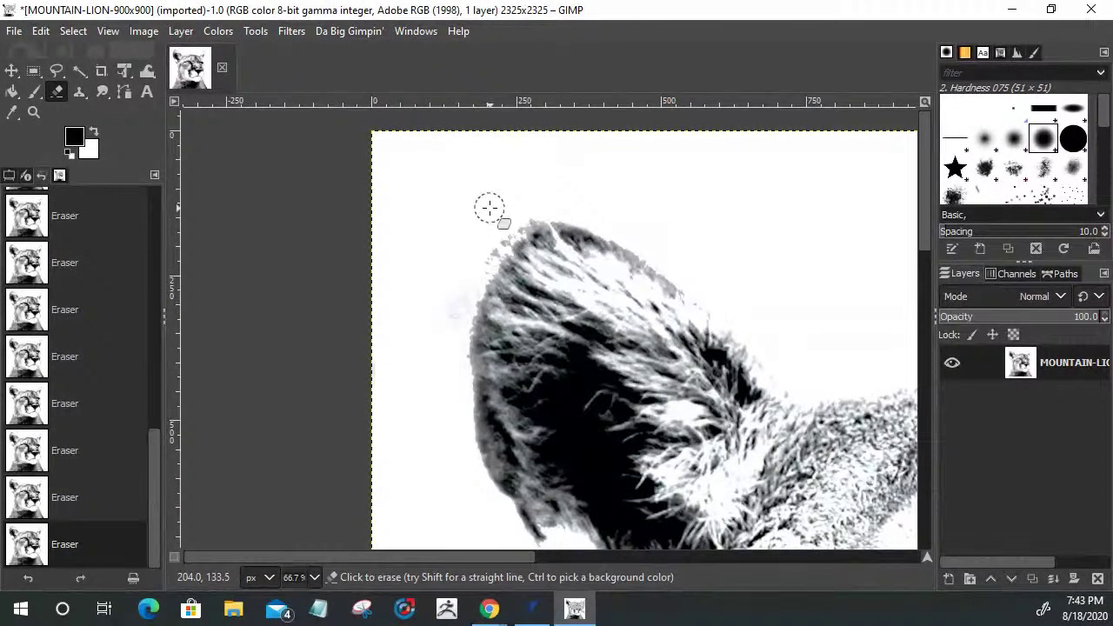
drag(472, 249, 447, 350)
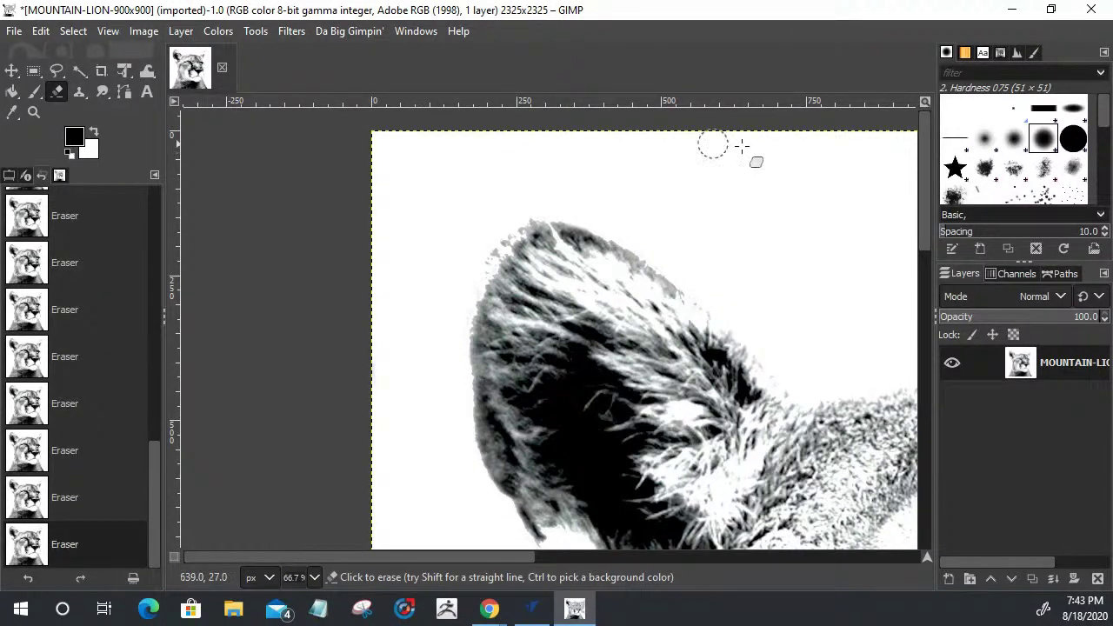
Erase the faint background remnants in the image's lower-right corner beside the neck and shoulder
drag(926, 196, 882, 154)
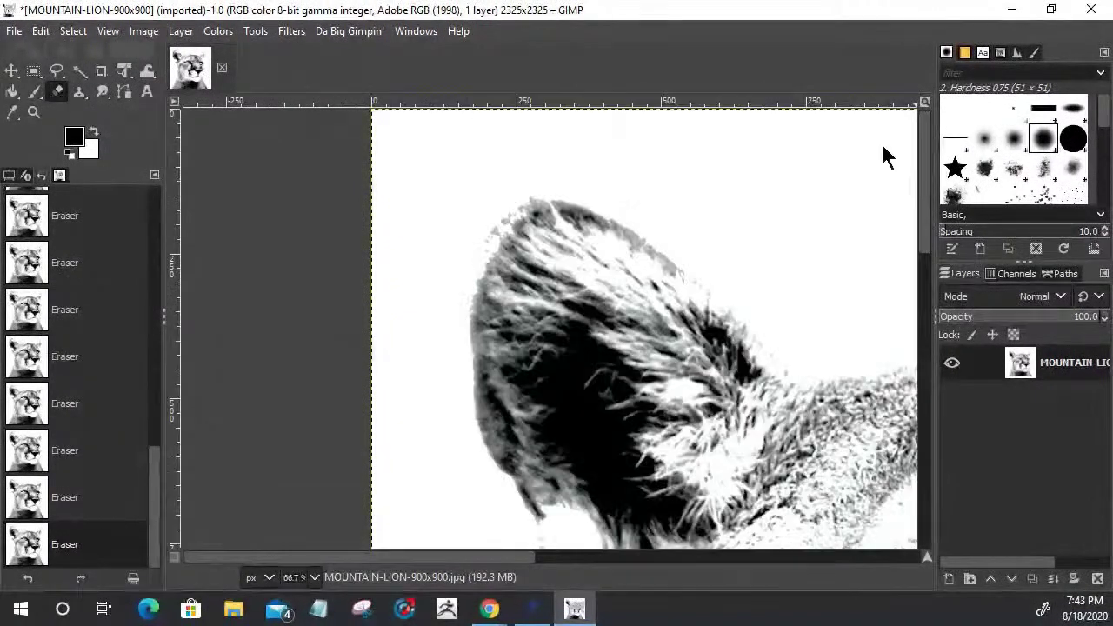
drag(473, 557, 827, 562)
drag(927, 141, 920, 500)
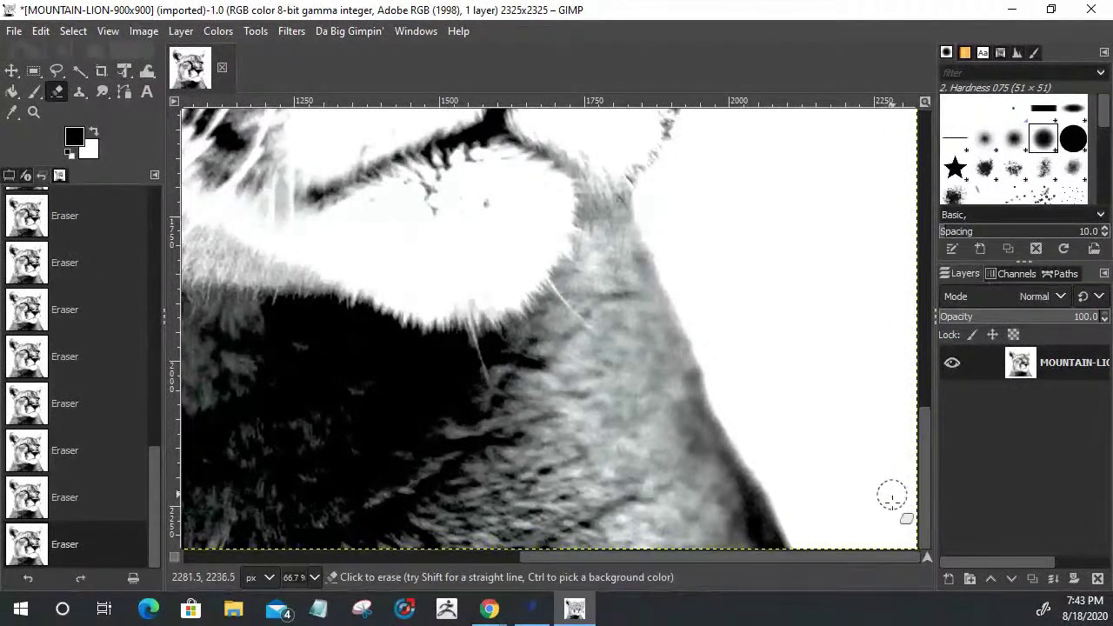
drag(894, 497, 808, 270)
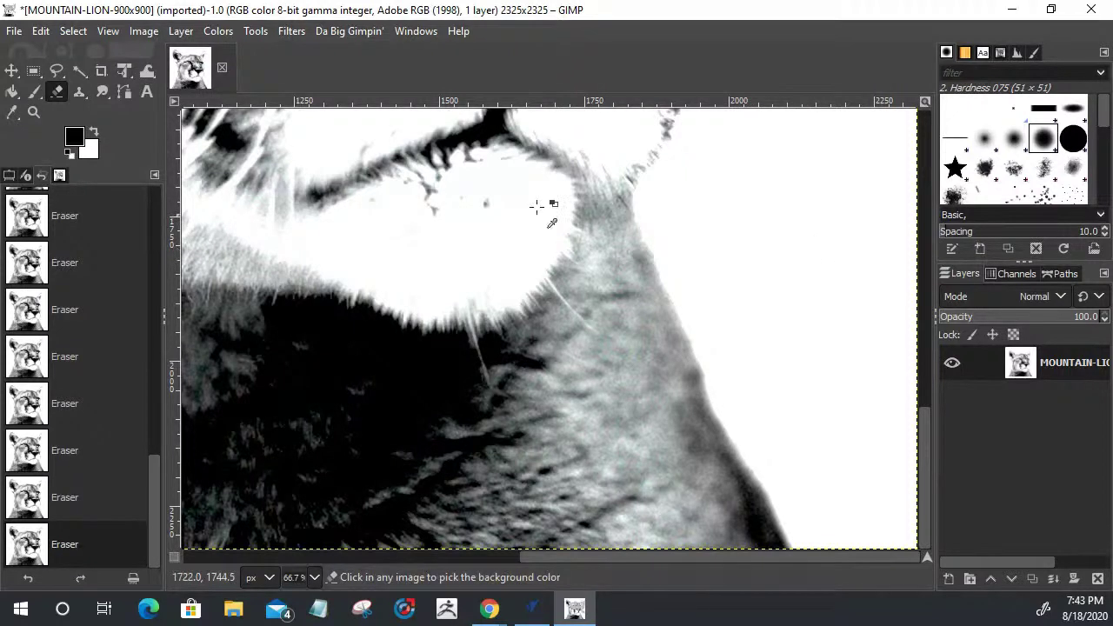
Examine the whole mountain lion image for leftover background marks
click(34, 112)
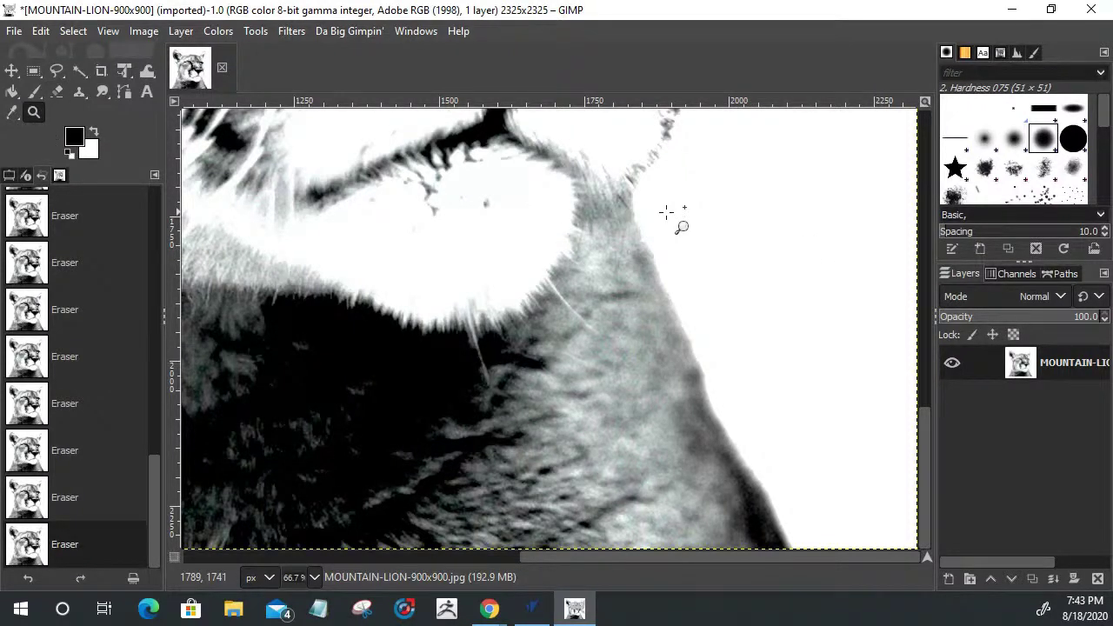
ctrl+click(815, 231)
click(797, 223)
click(805, 226)
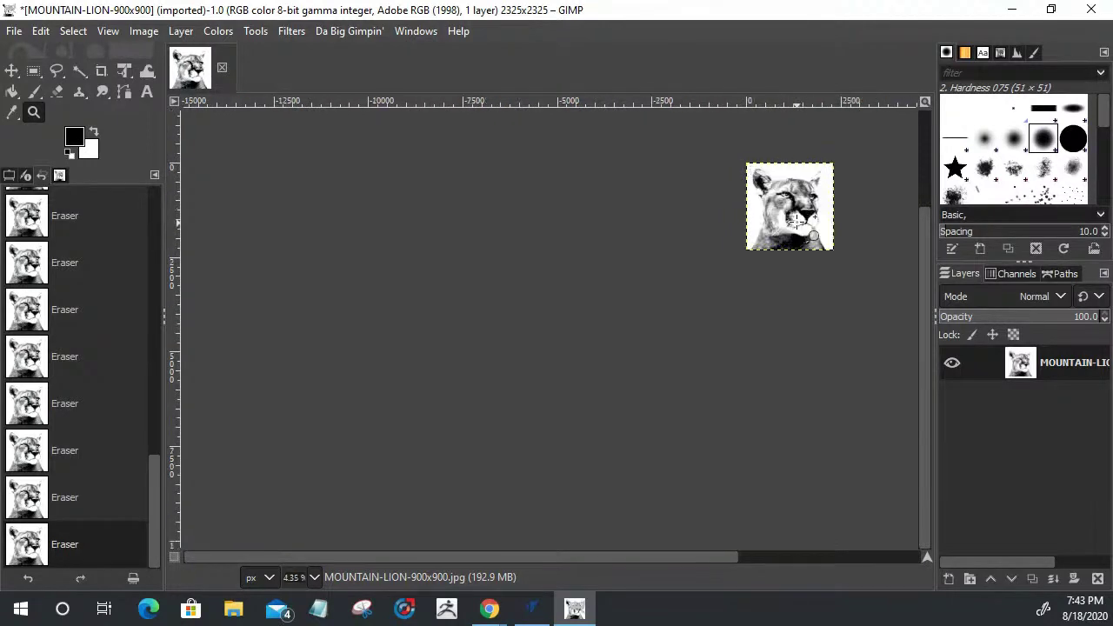
click(809, 230)
drag(932, 377, 926, 285)
scroll(621, 533, right, 5)
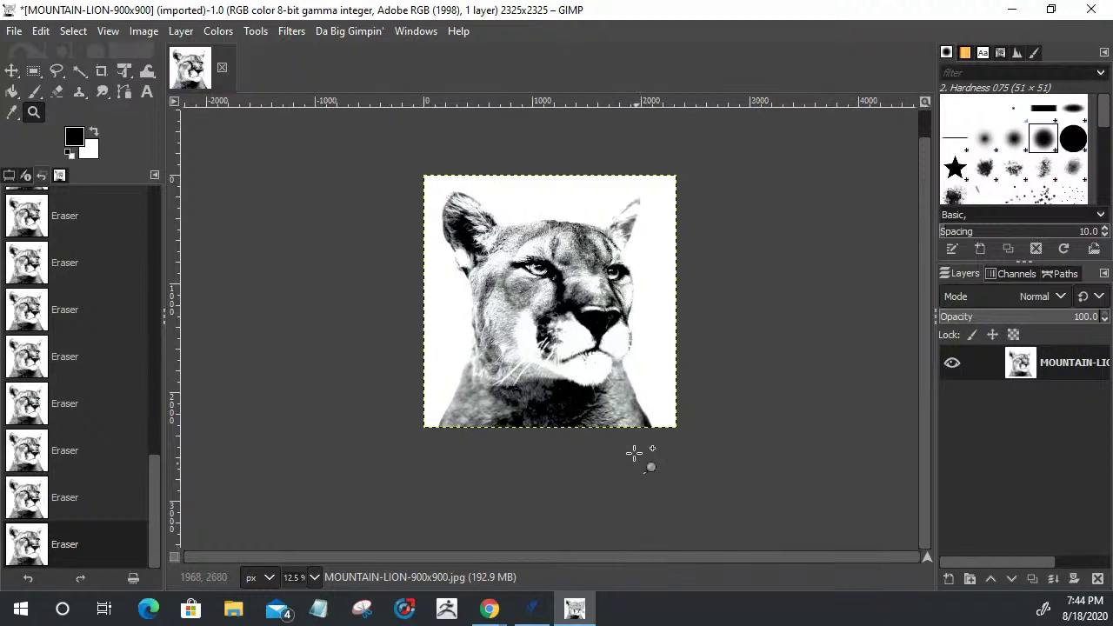
click(607, 312)
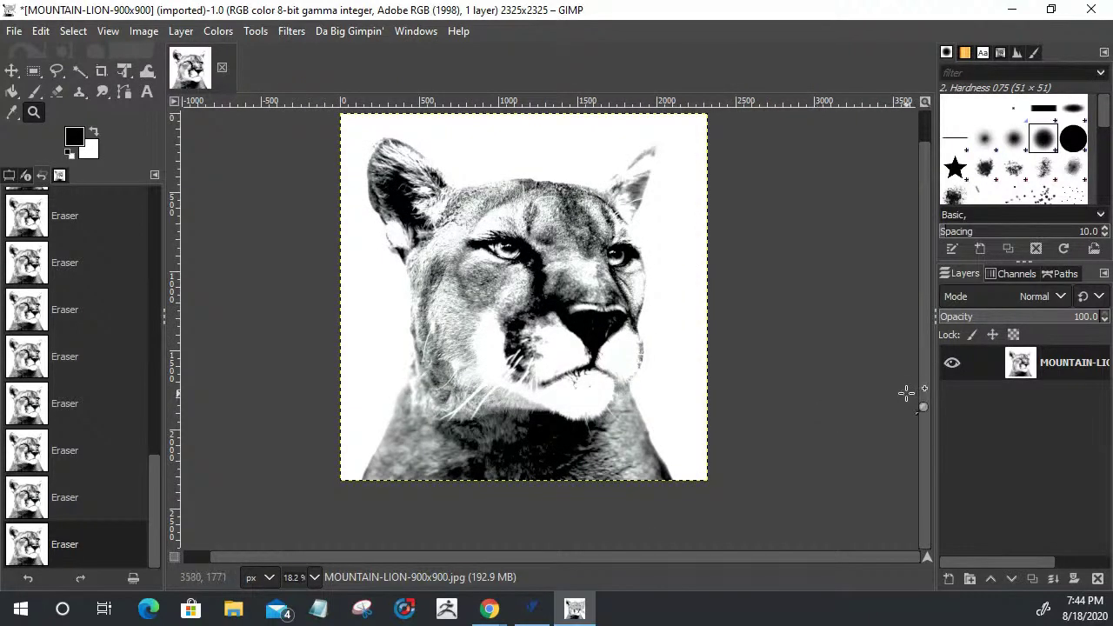
drag(926, 412, 923, 352)
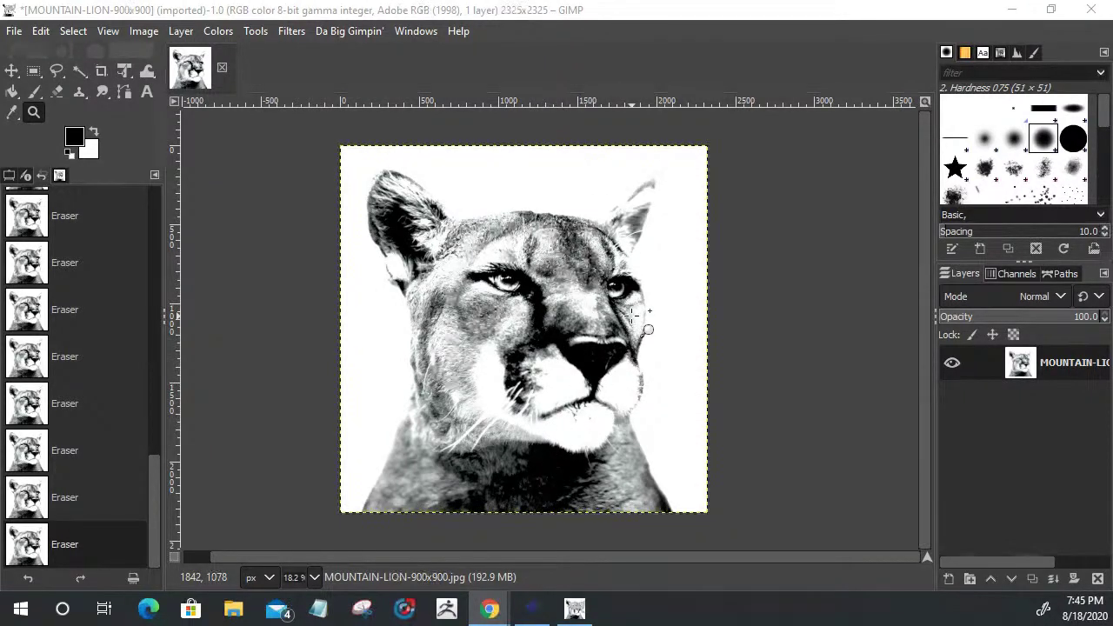
Run Da Big Gimpin' Plug-in v3 with the Tile process, 600 DPI and 100 mm maximum width and height, and invert the resulting colors
click(354, 39)
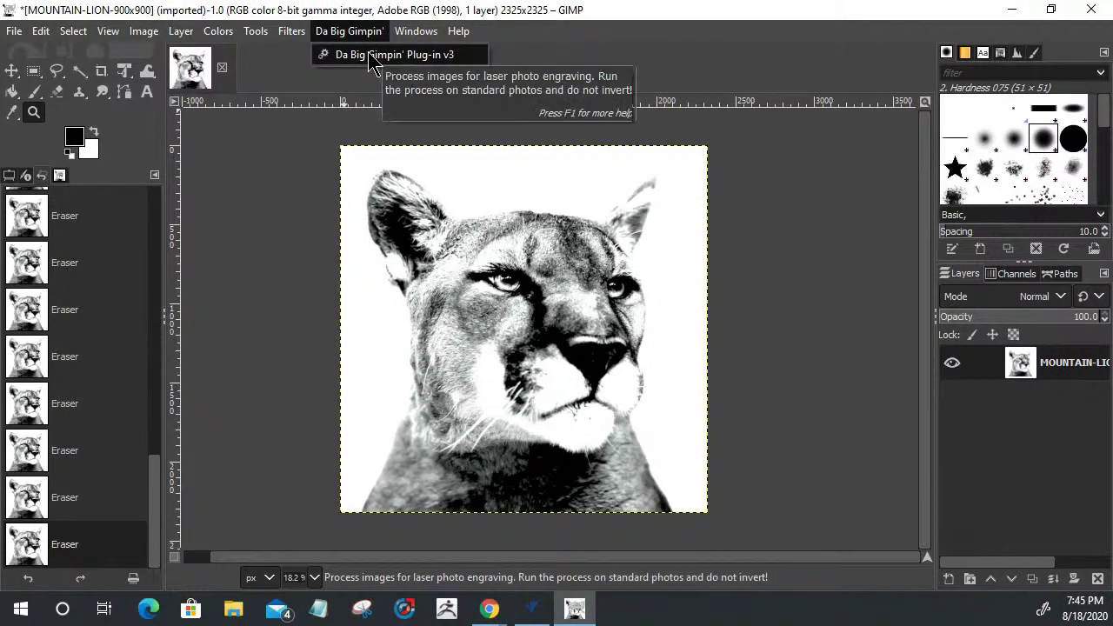
click(368, 54)
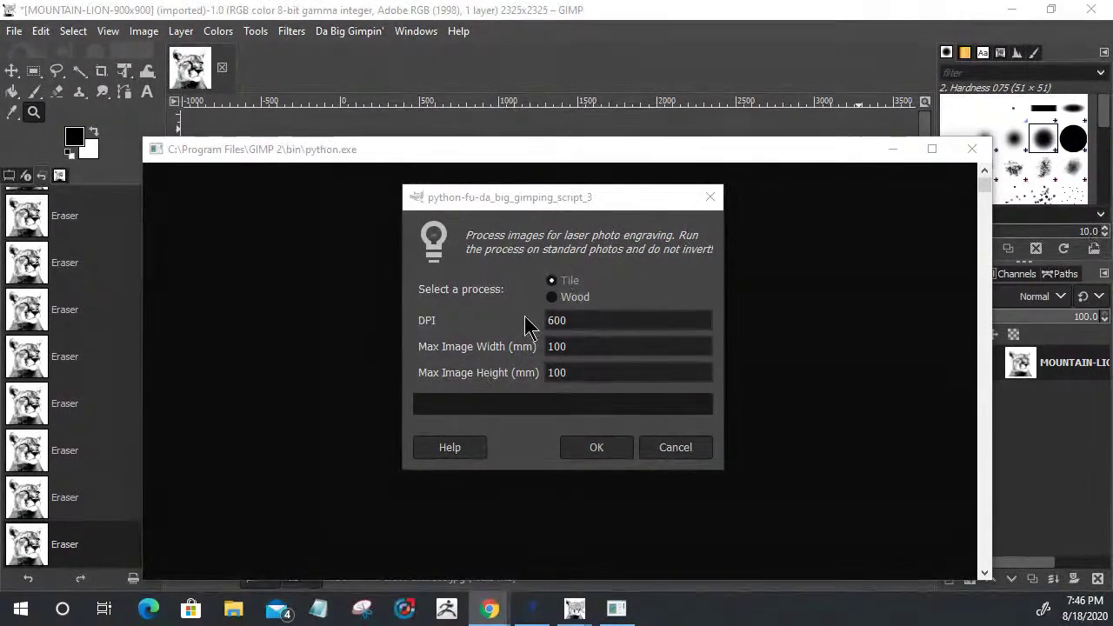
click(598, 449)
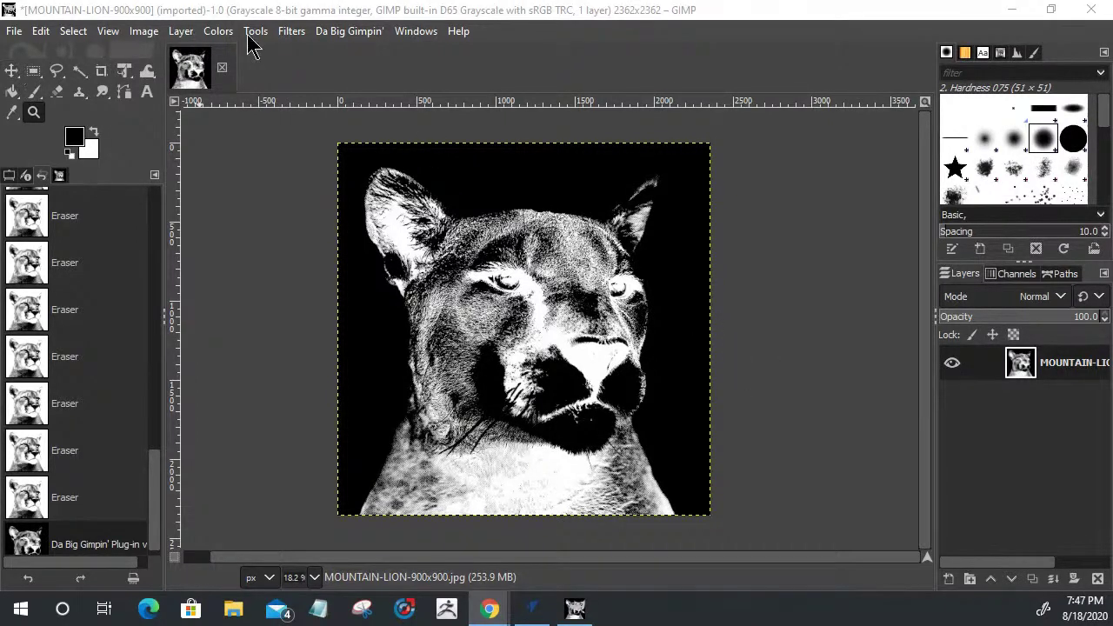
click(219, 31)
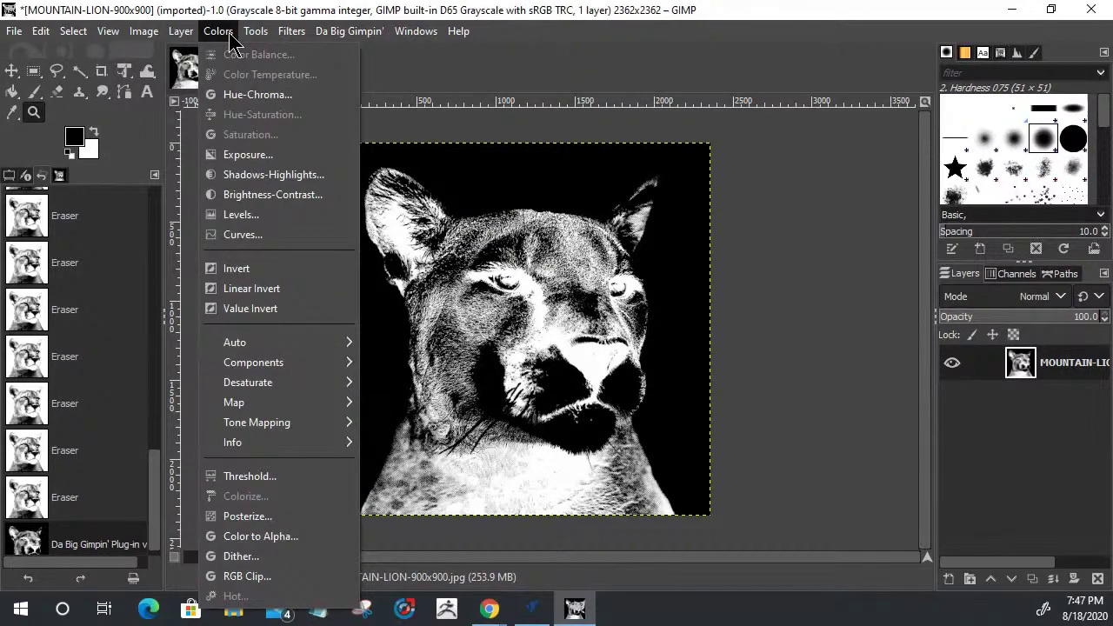
click(237, 269)
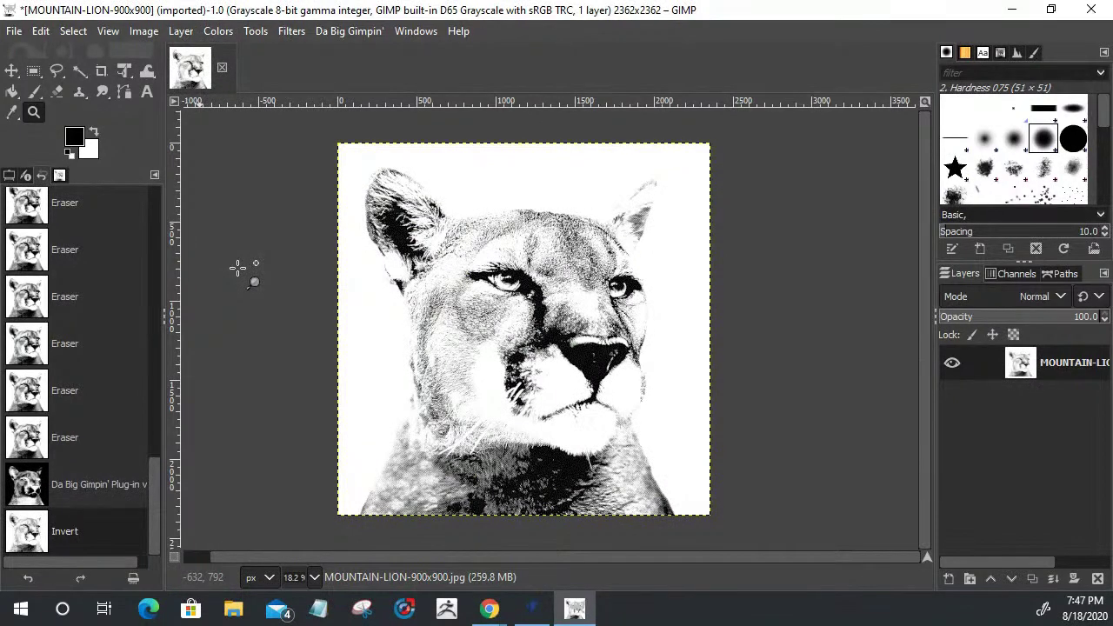
Examine the dithered dot pattern around the eyes and nose up close and across the whole image
click(505, 319)
click(505, 318)
click(505, 317)
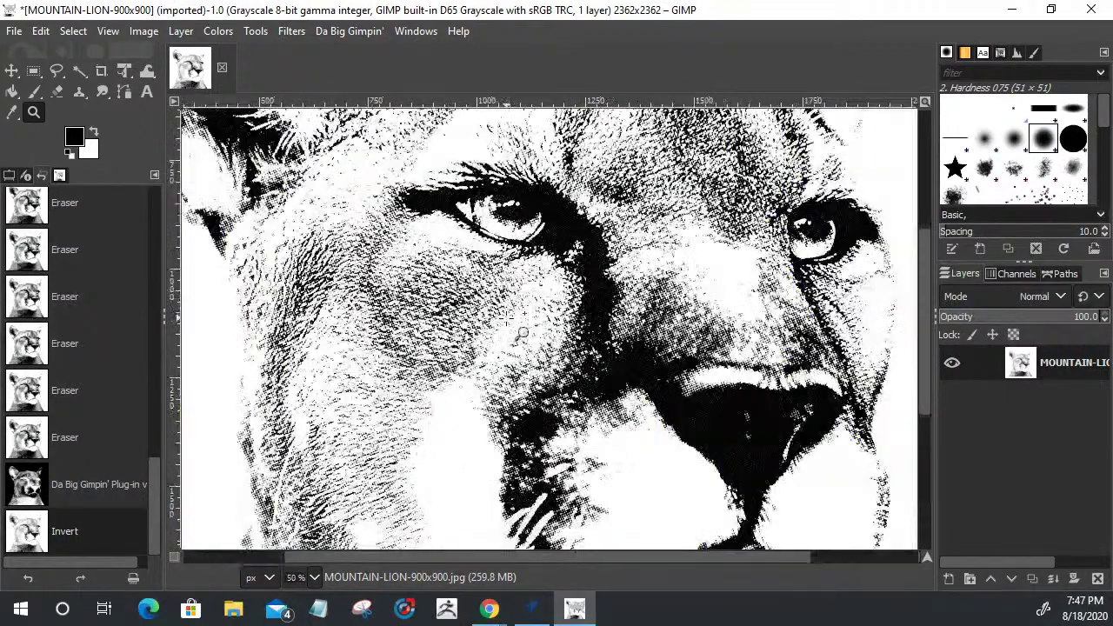
click(505, 318)
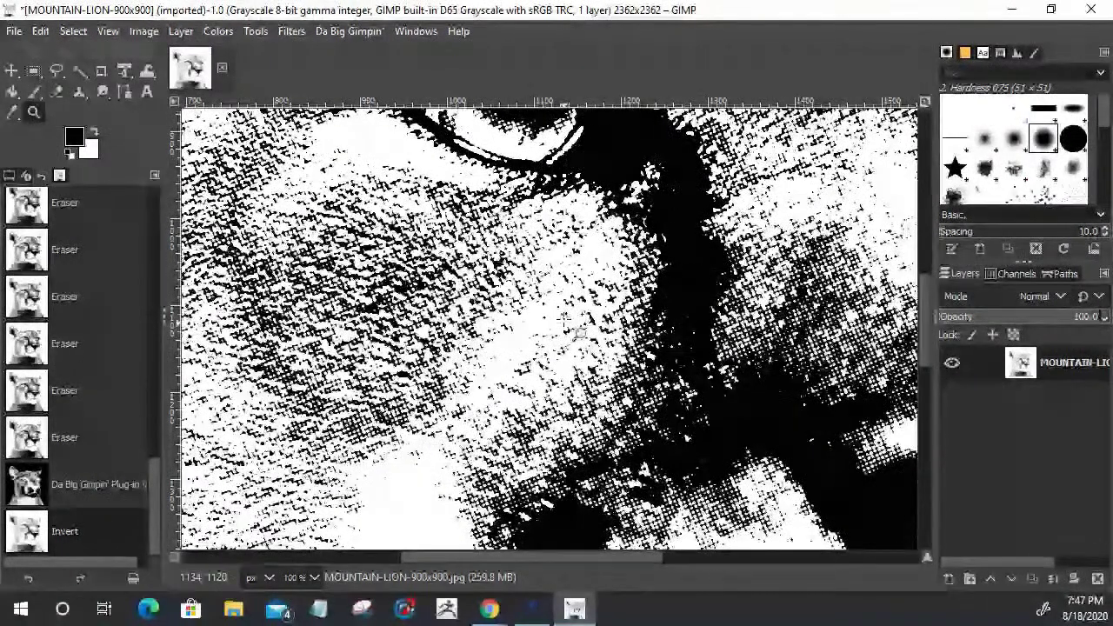
scroll(564, 319, down, 4)
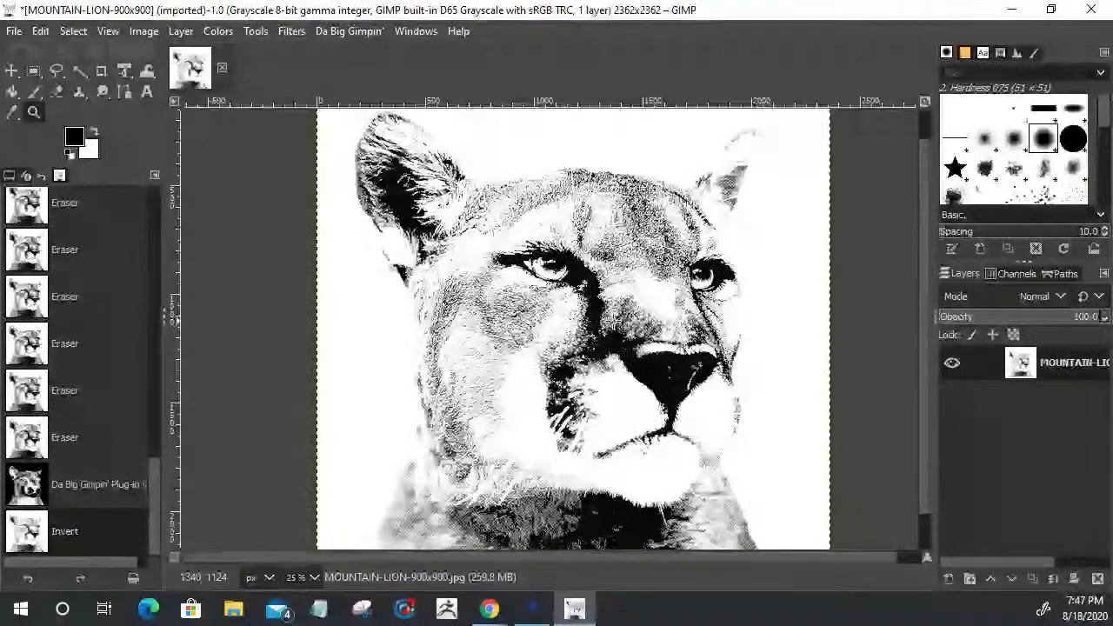
scroll(598, 313, up, 1)
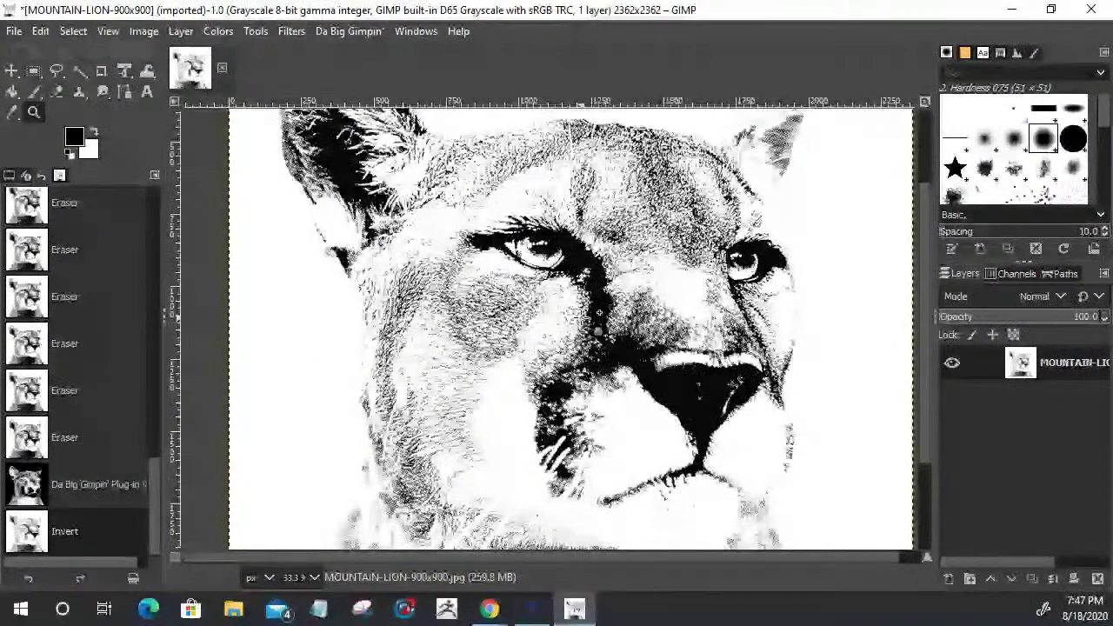
scroll(579, 313, down, 2)
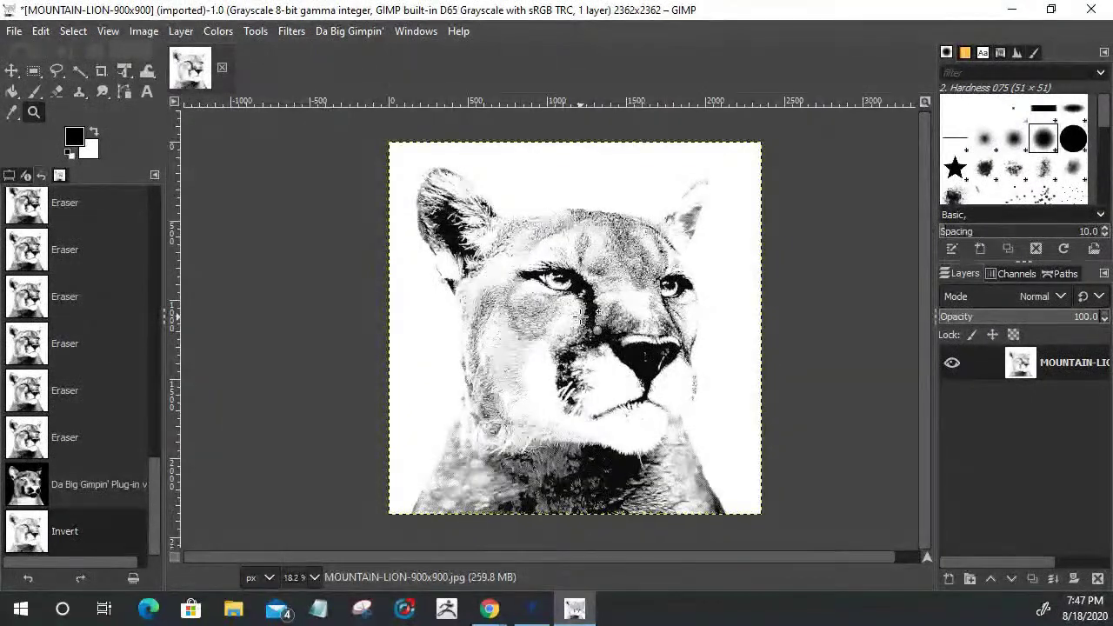
Start exporting the image to the Downloads folder under the name CougarLaser4x4.jpg
click(15, 35)
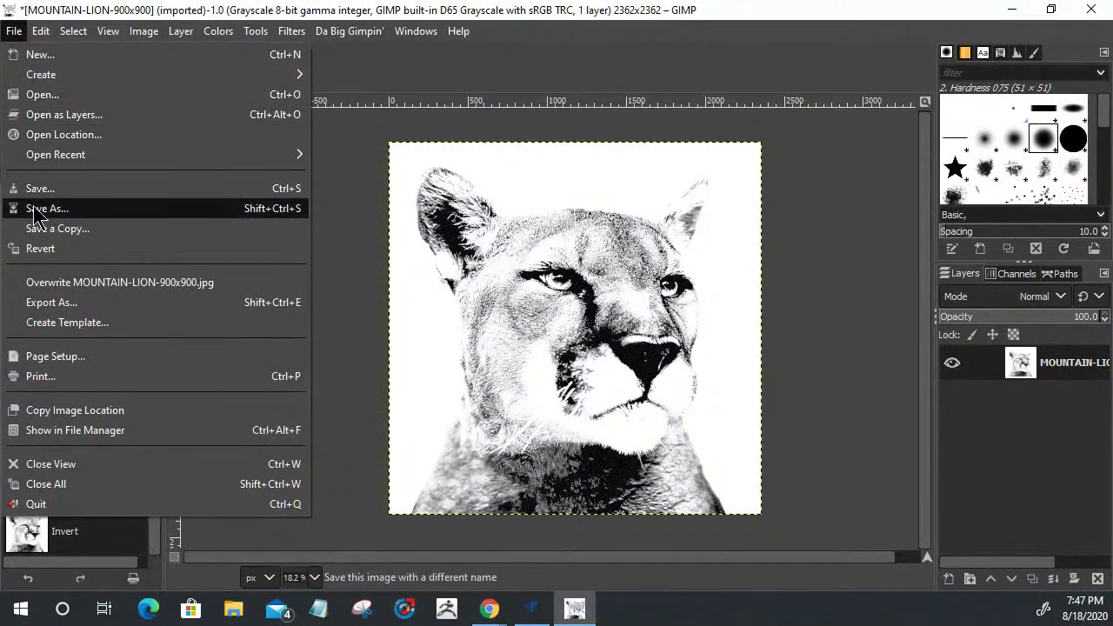
click(50, 303)
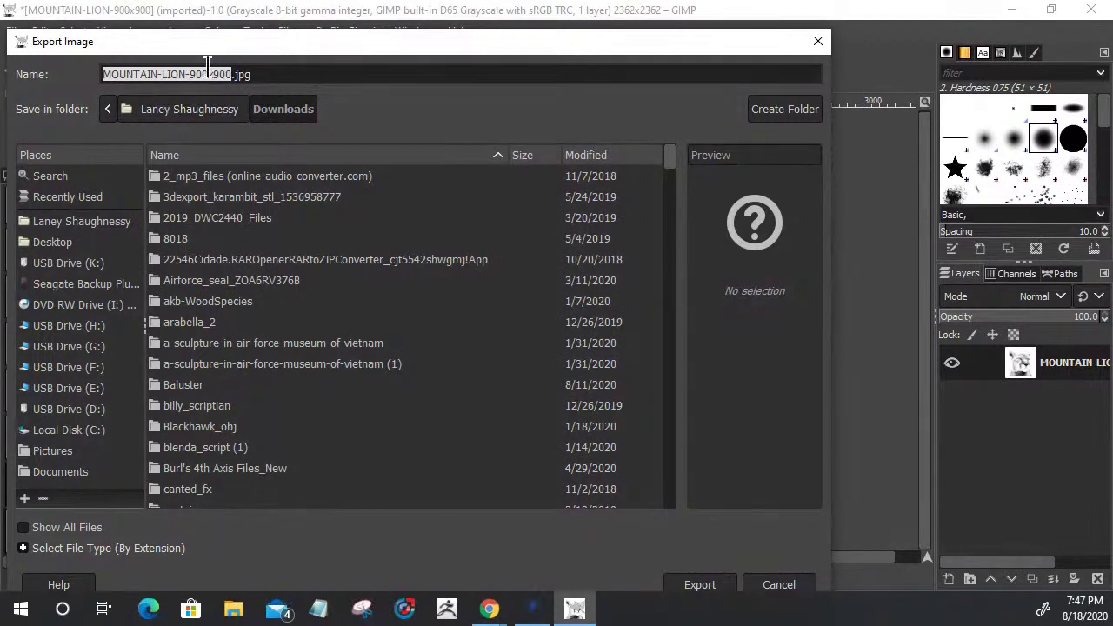
drag(193, 75, 105, 76)
text(Cougar)
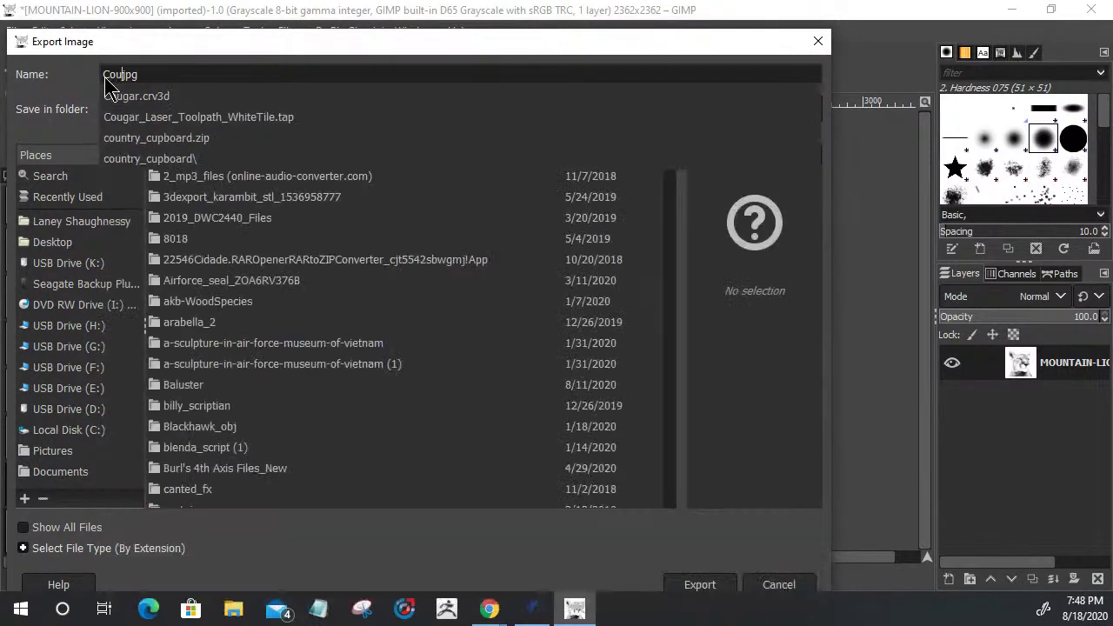
text(Laser)
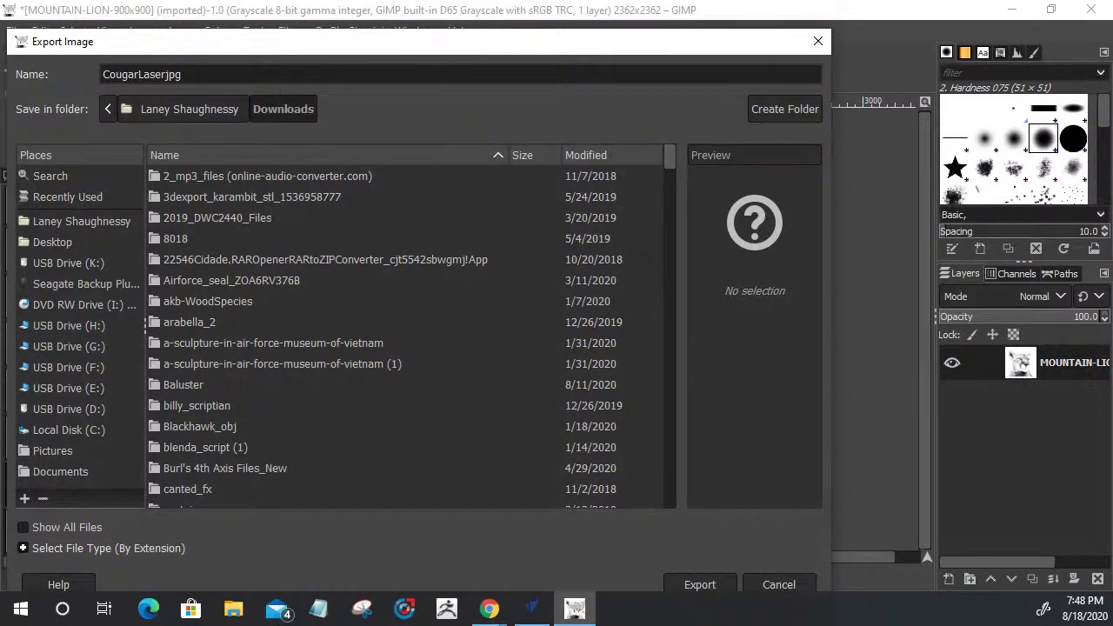
text(4x4.)
click(693, 590)
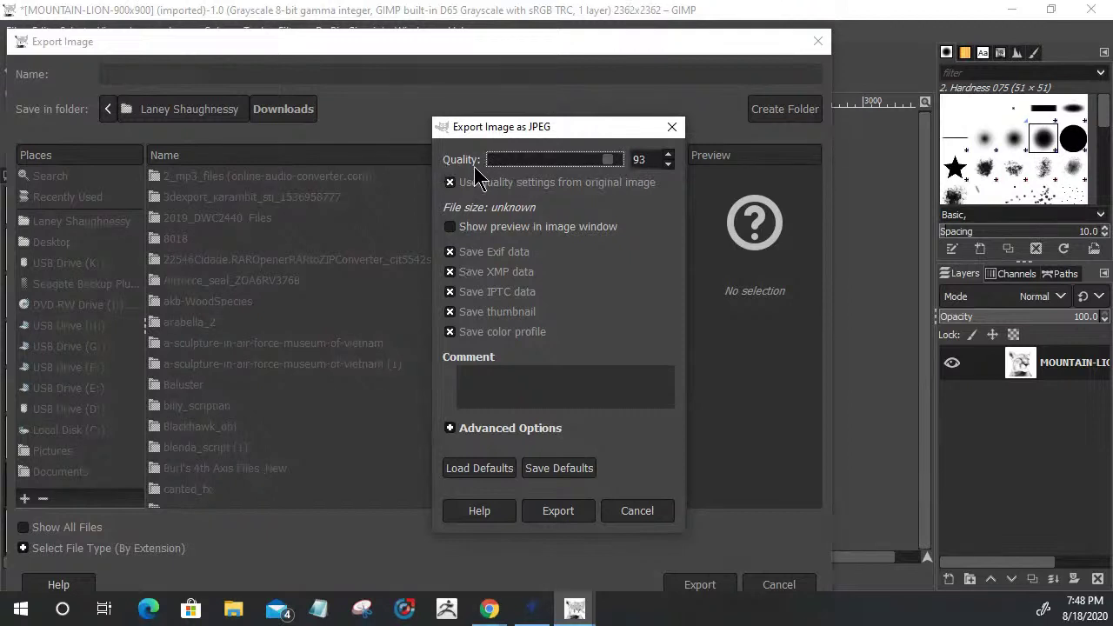
Set the JPEG quality to 100 and complete the export
click(668, 156)
click(668, 155)
click(669, 157)
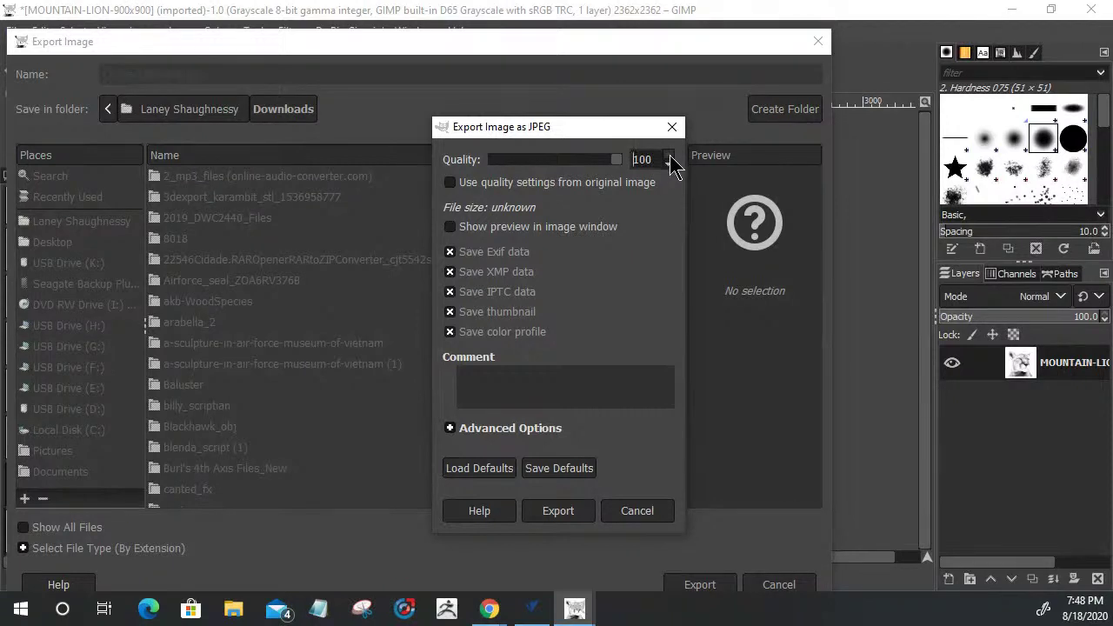
click(557, 511)
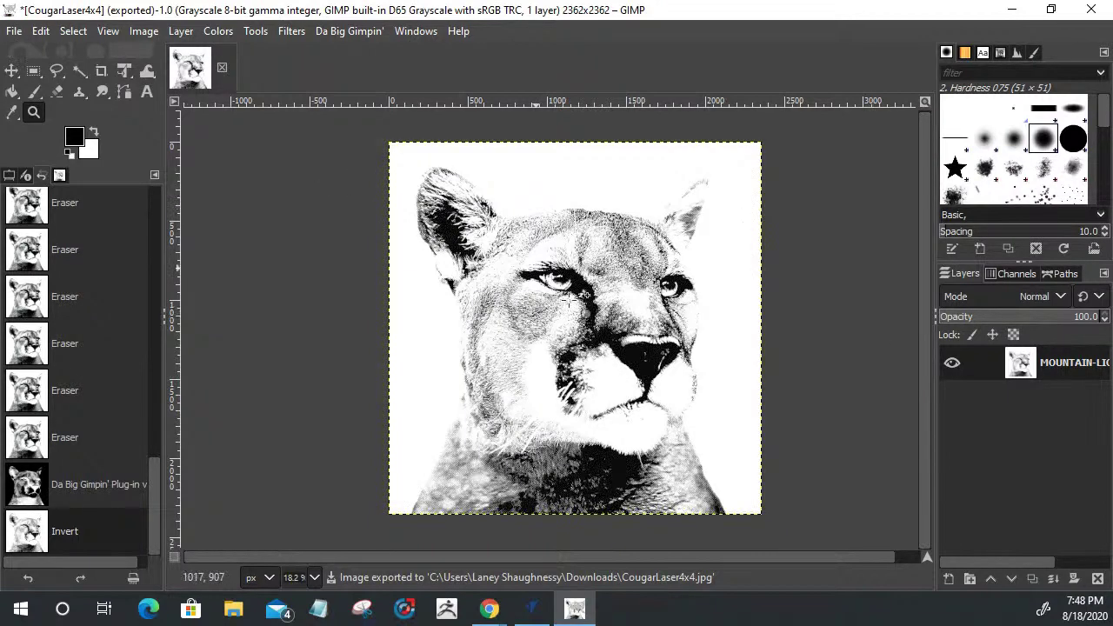
Save the project in the Documents folder under the name Cougar_Img_Processed.xcf
click(14, 31)
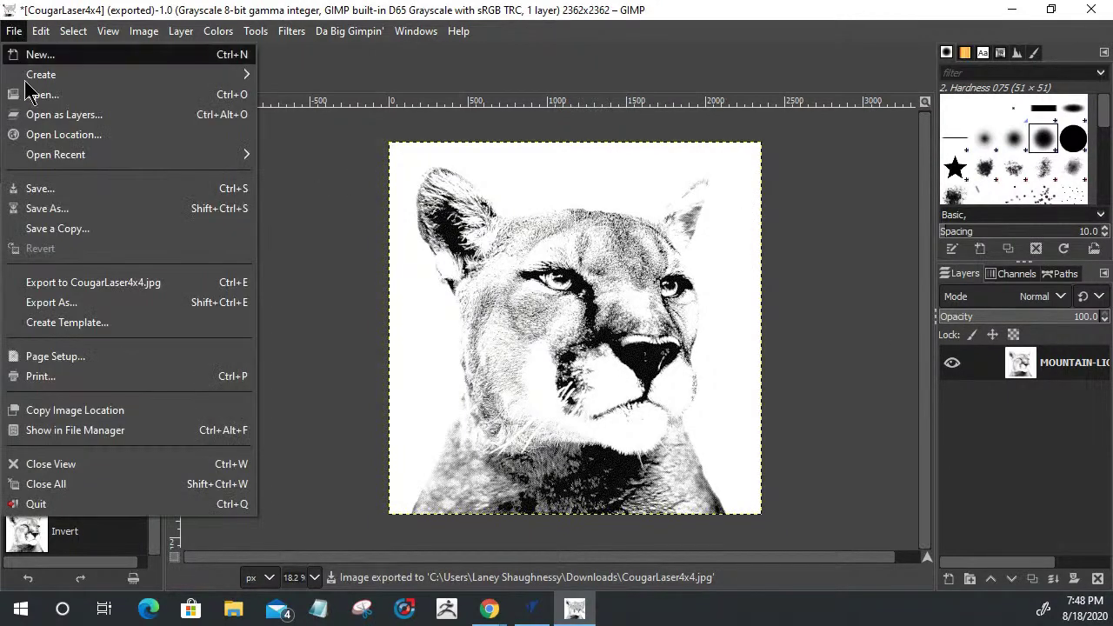
click(37, 210)
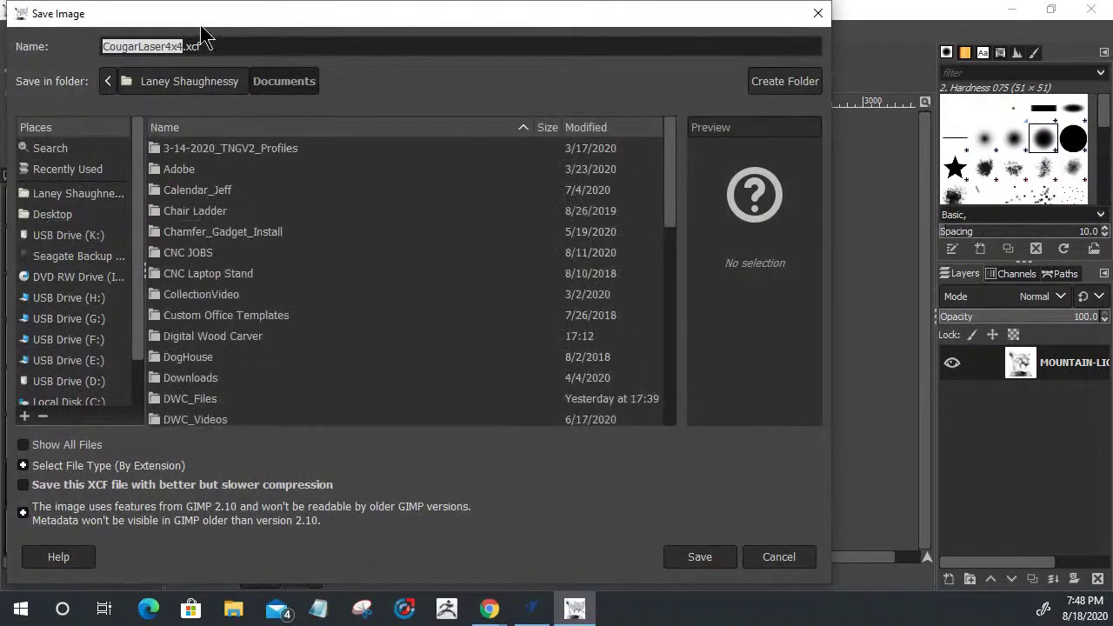
click(183, 47)
key(Left)
key(Left)
key(Left)
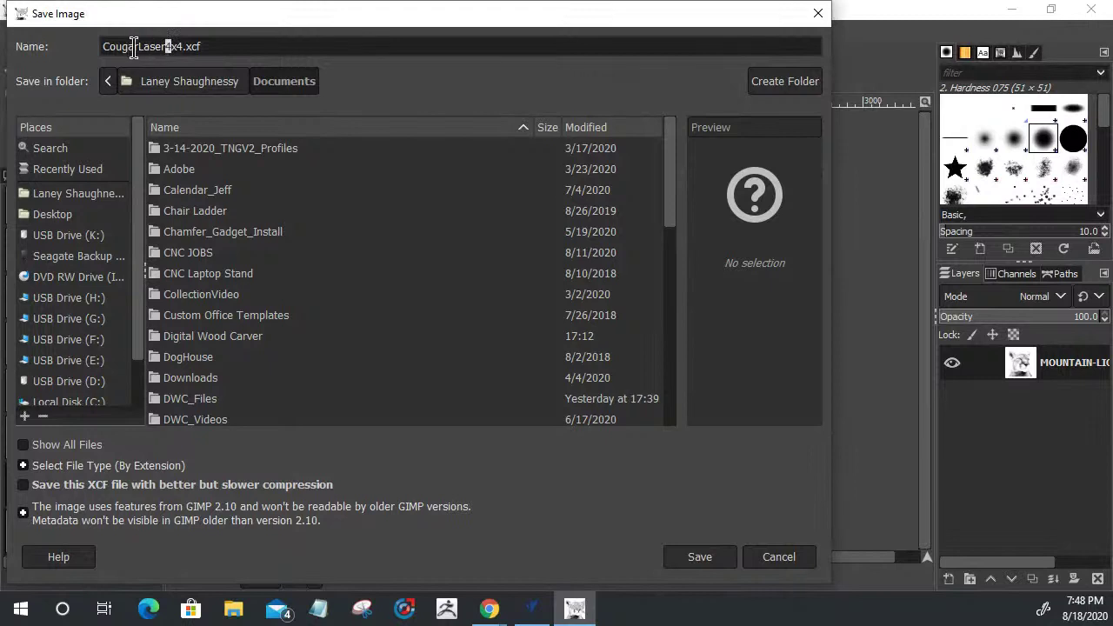
drag(137, 47, 178, 52)
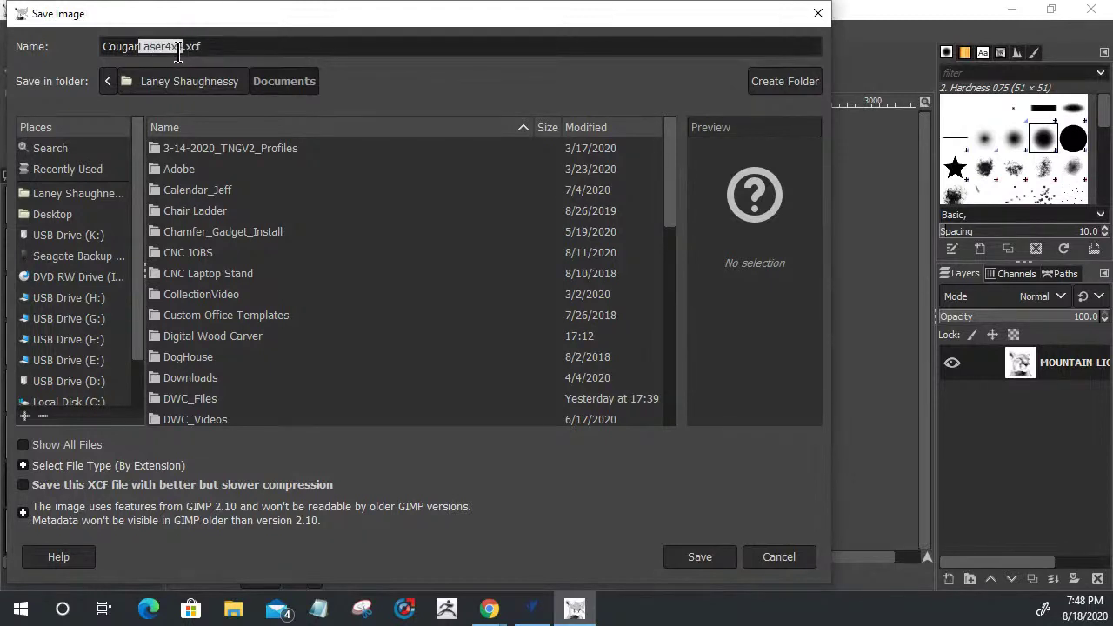
text(_)
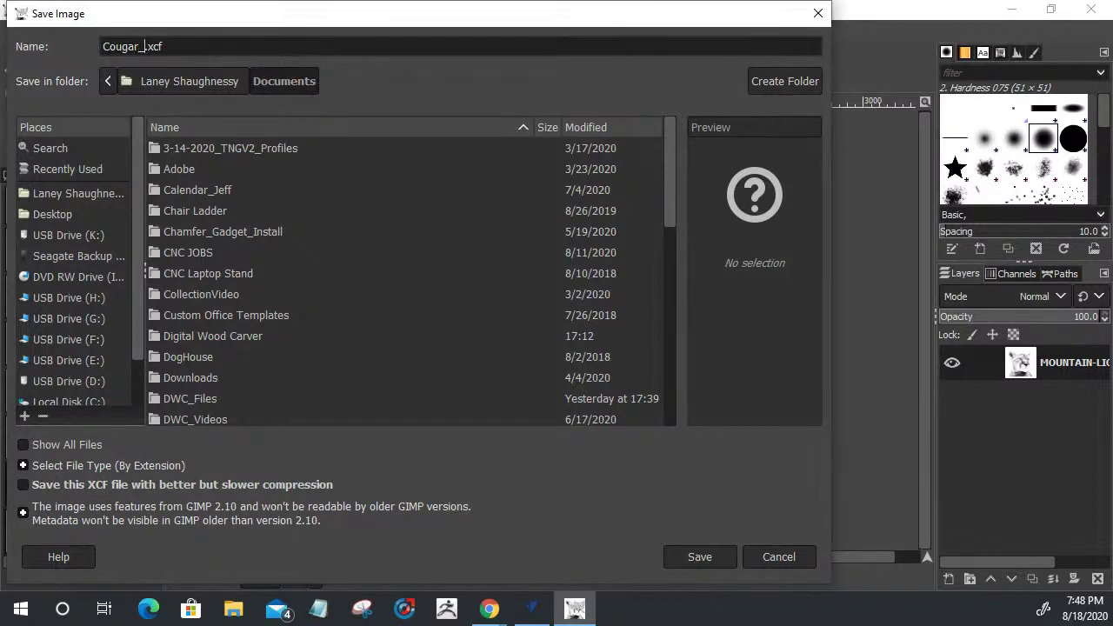
text(1)
key(BackSpace)
text(Img_Processed)
click(708, 556)
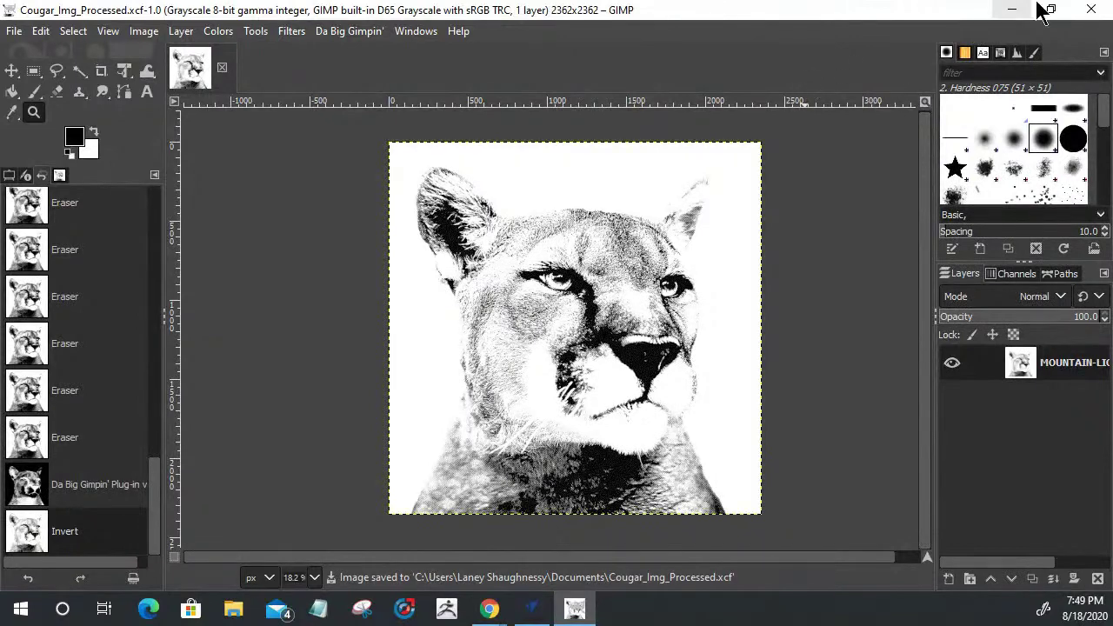
Minimize the image editor and switch to VCarve Pro
click(1091, 8)
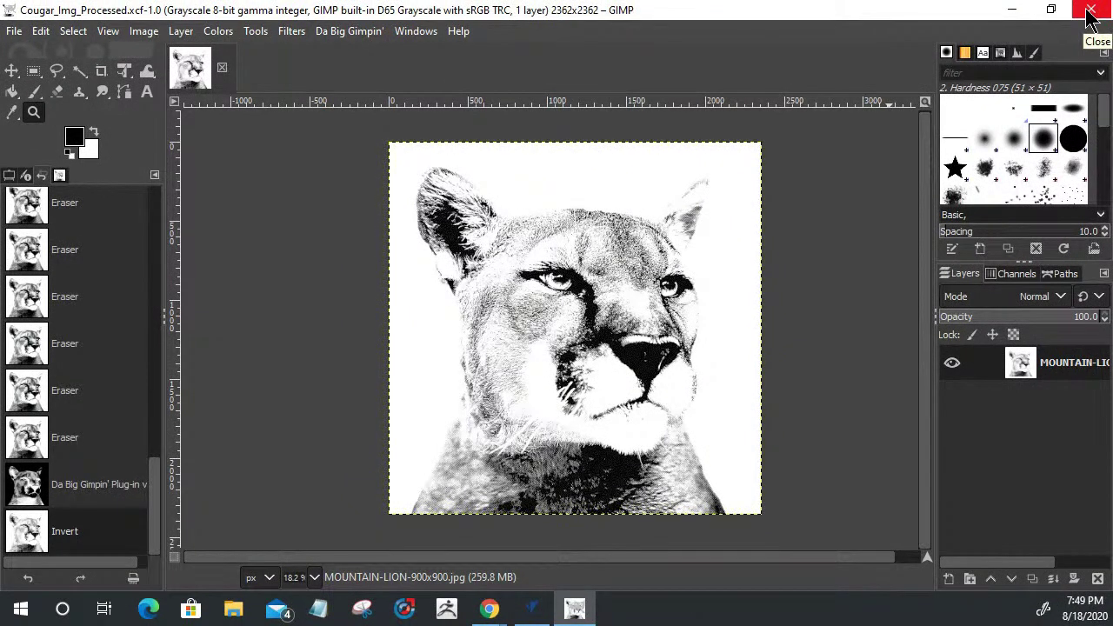
click(1011, 10)
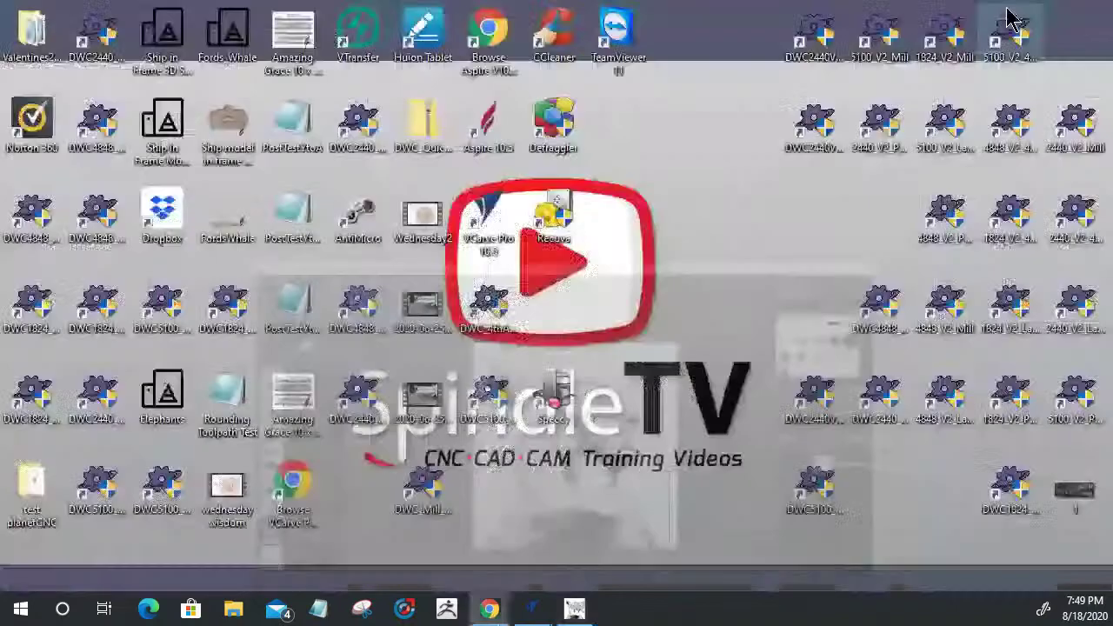
click(537, 607)
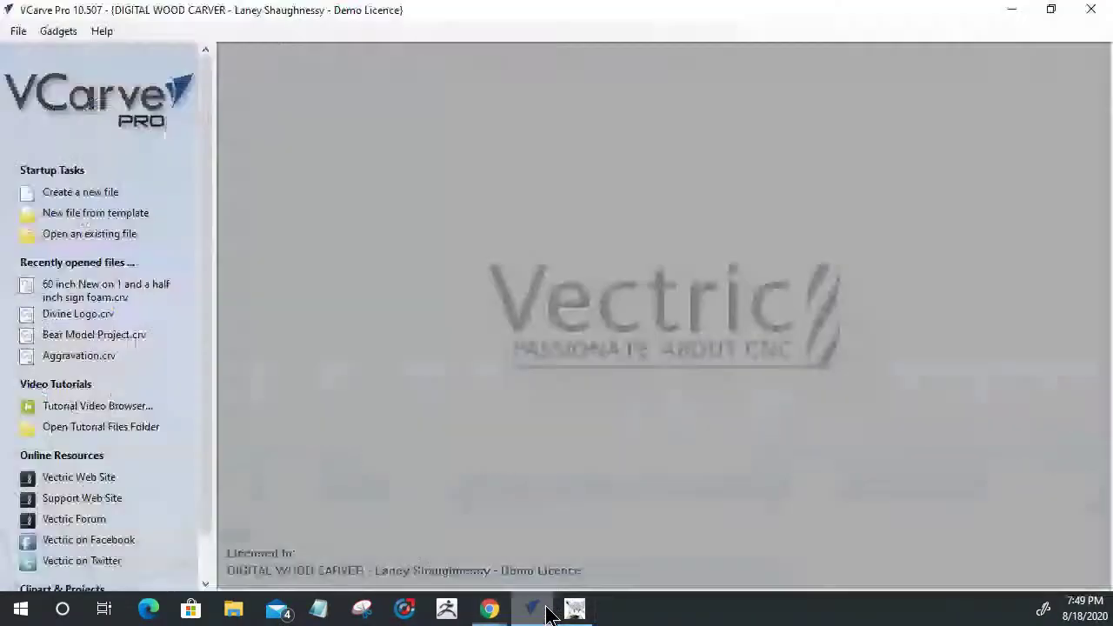
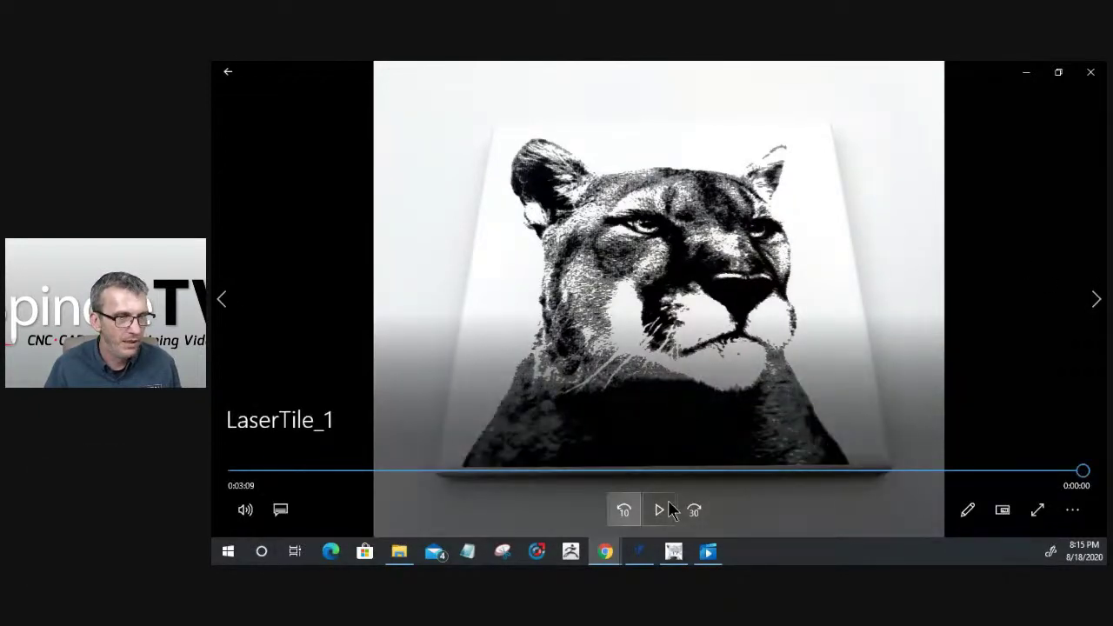
Review the LaserTile_1 video at several points of the cougar tile engraving through to the finished tile, and close the player
click(876, 471)
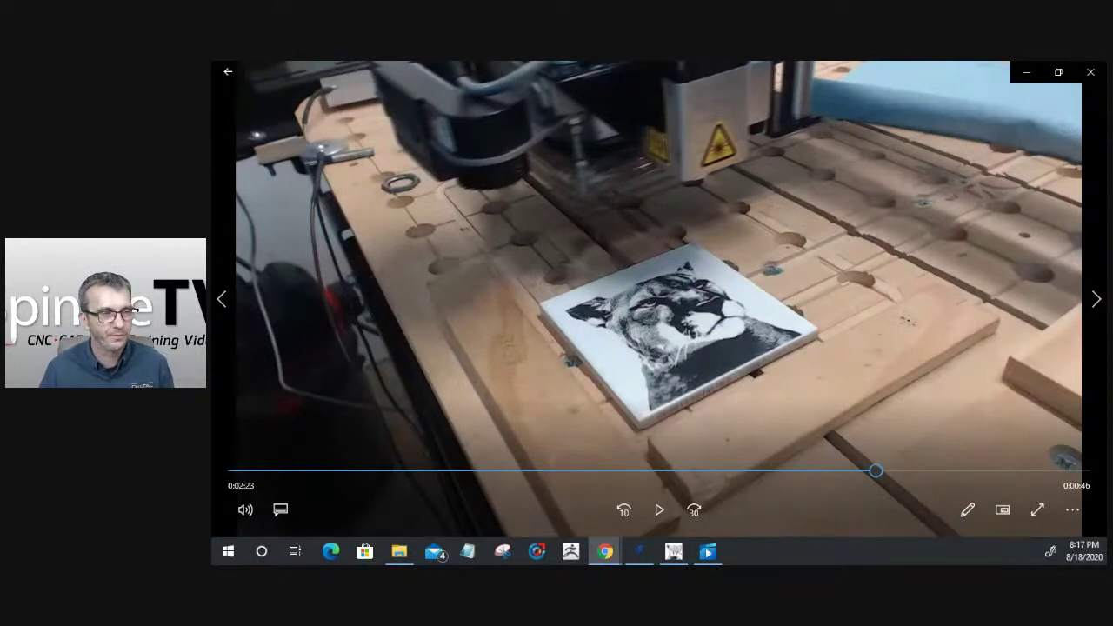
click(656, 520)
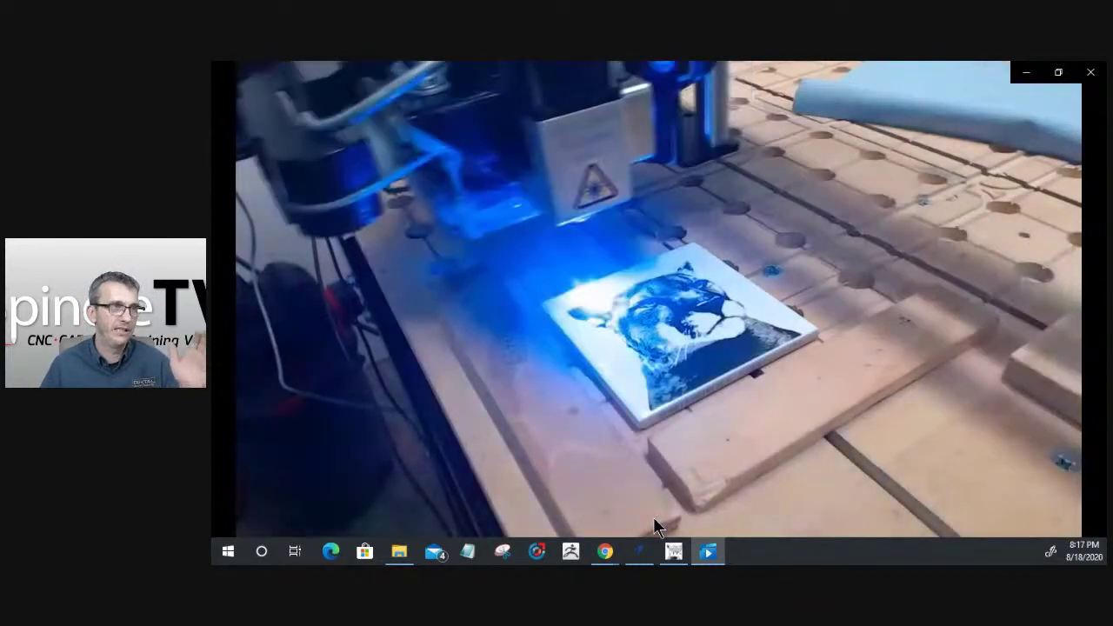
mouse_move(657, 524)
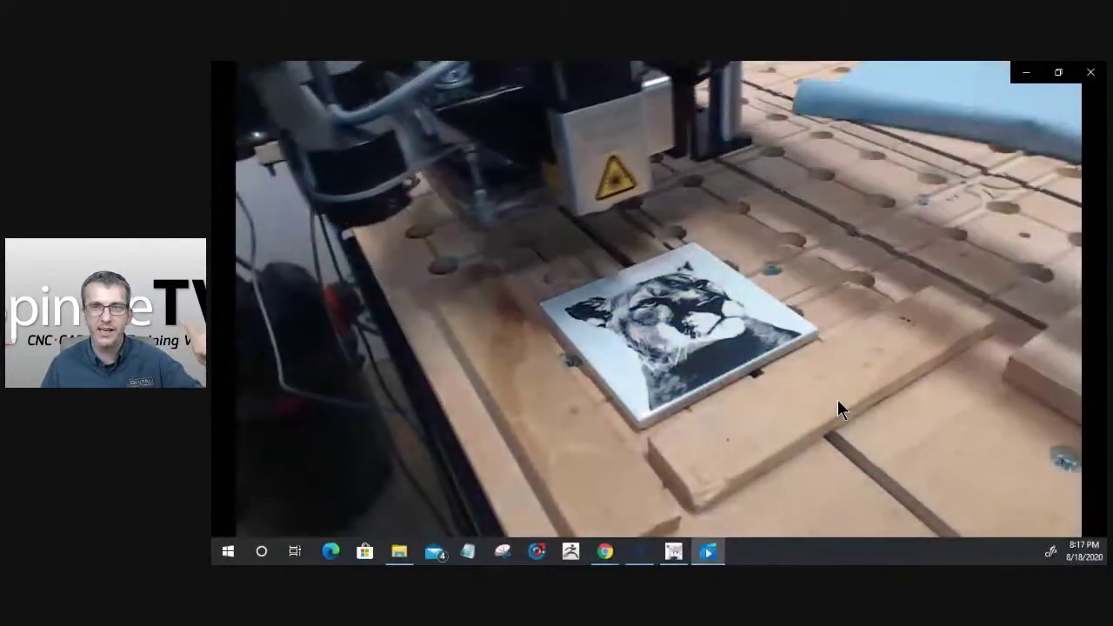
mouse_move(264, 478)
click(338, 470)
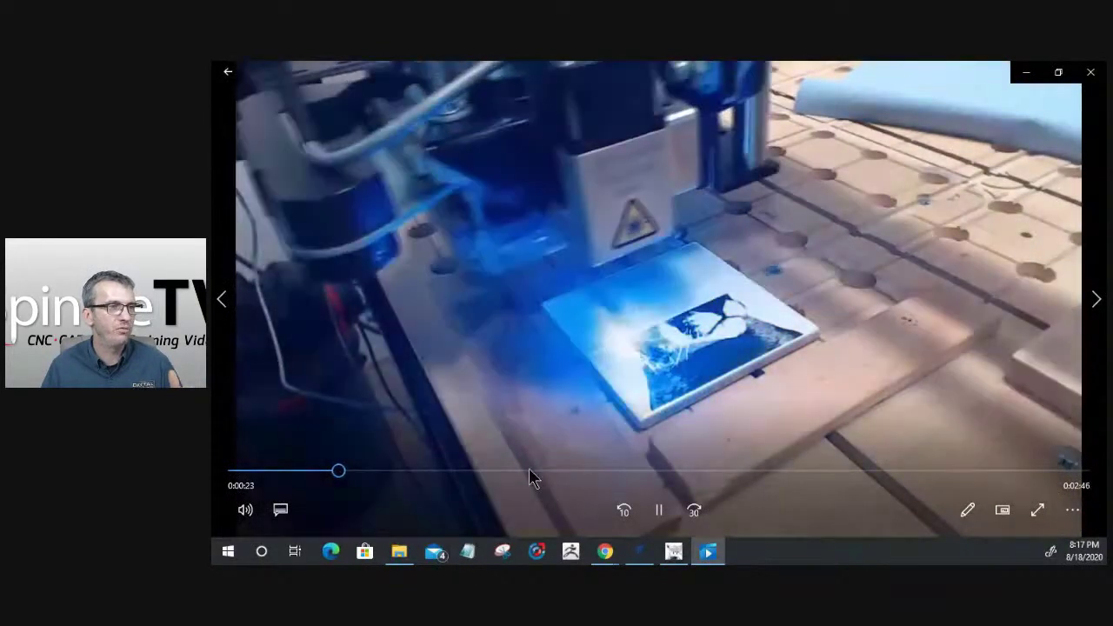
click(529, 474)
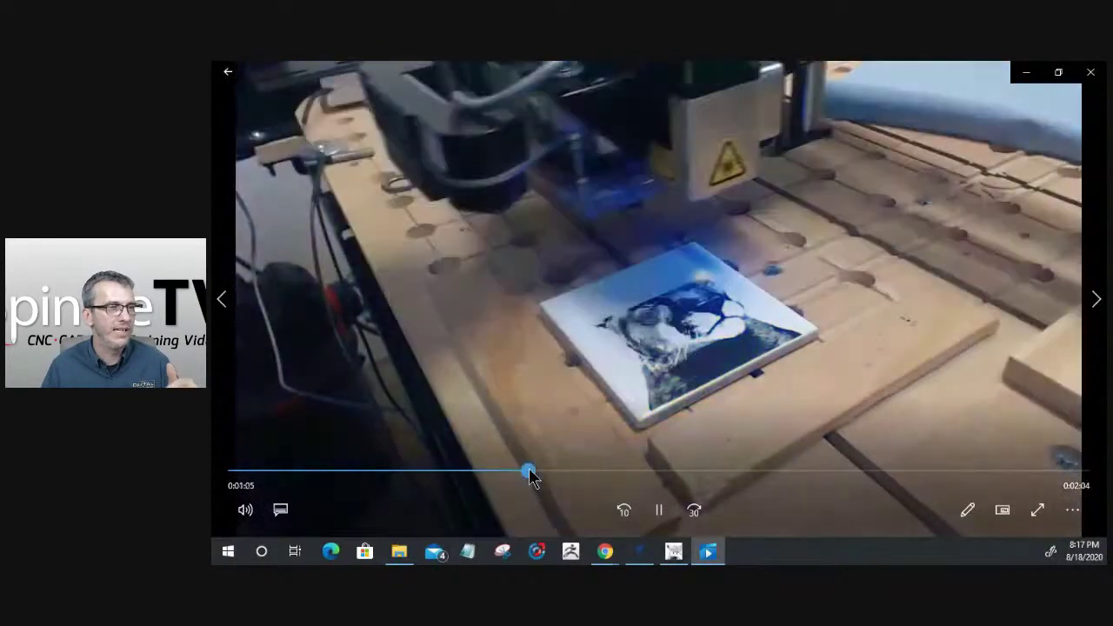
click(565, 473)
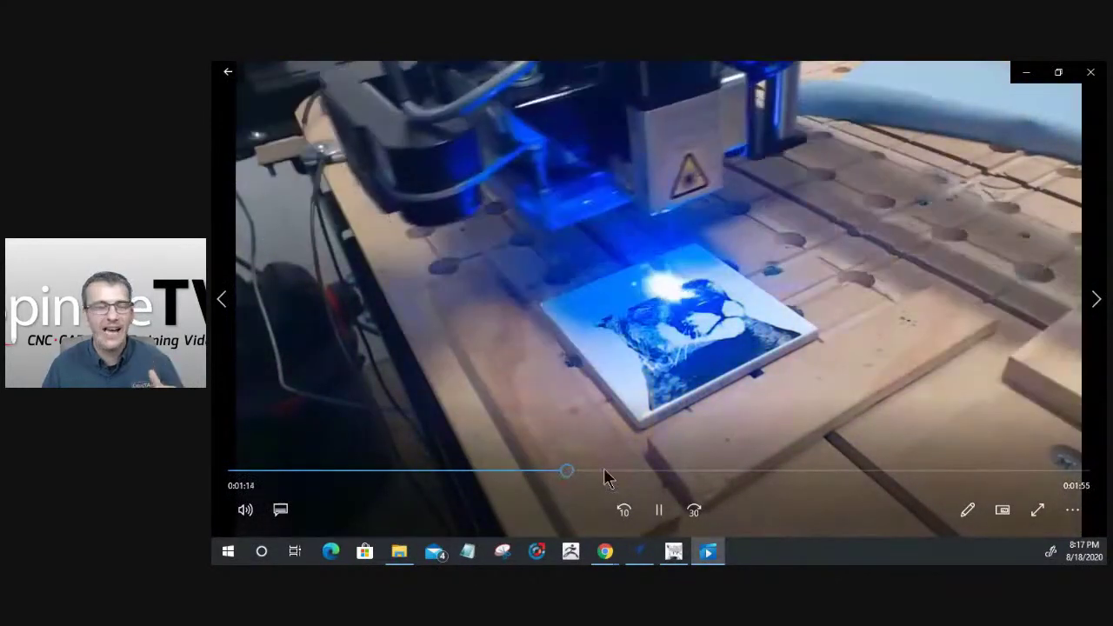
click(619, 470)
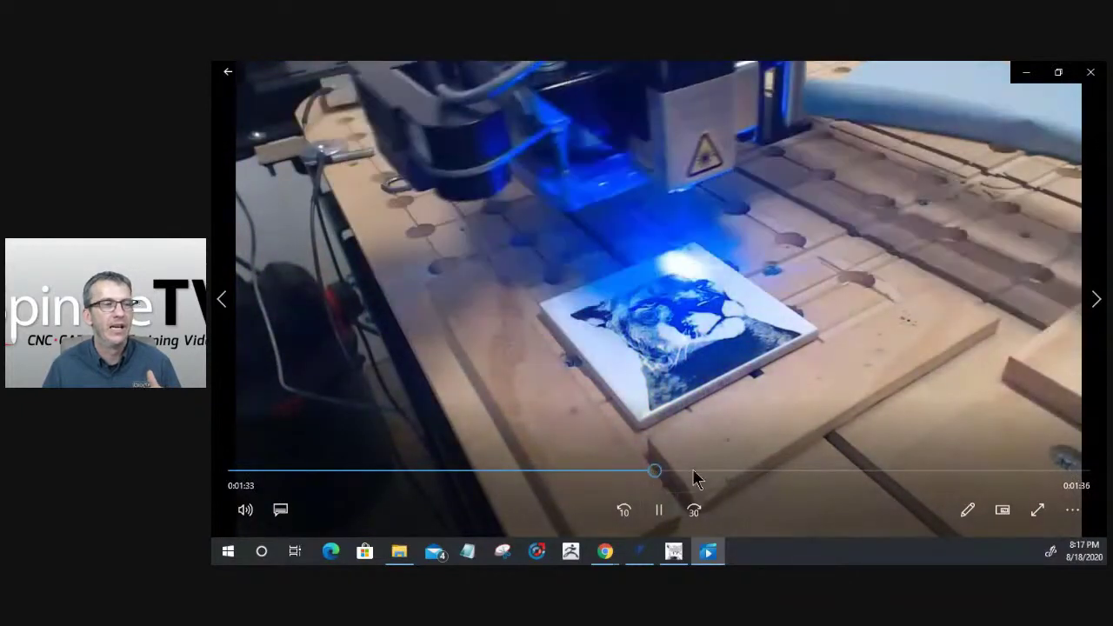
click(732, 473)
click(793, 471)
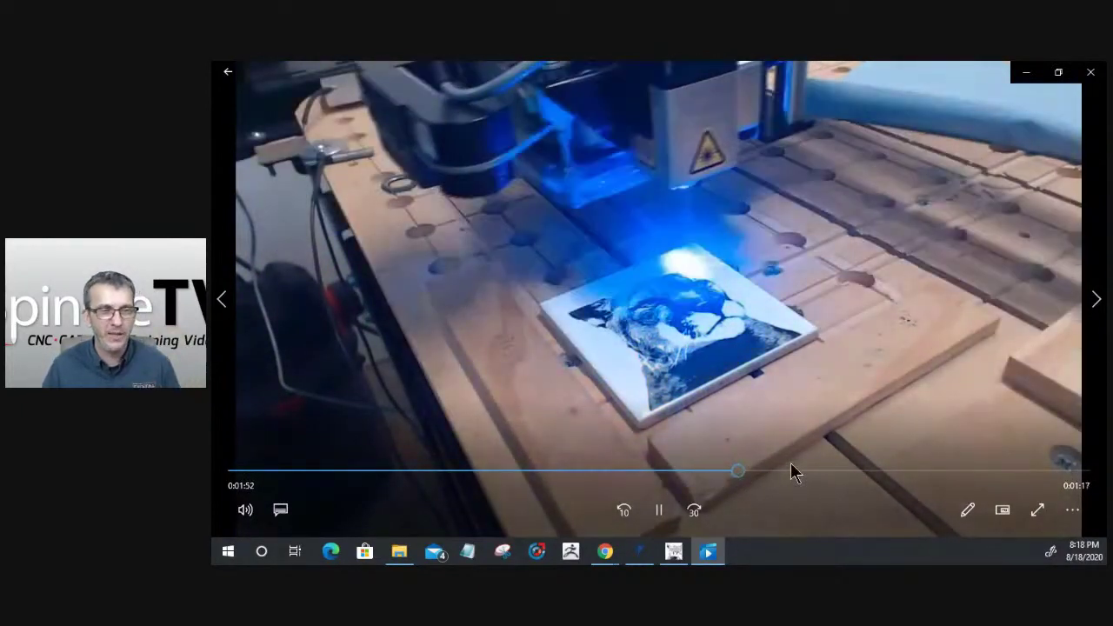
click(867, 472)
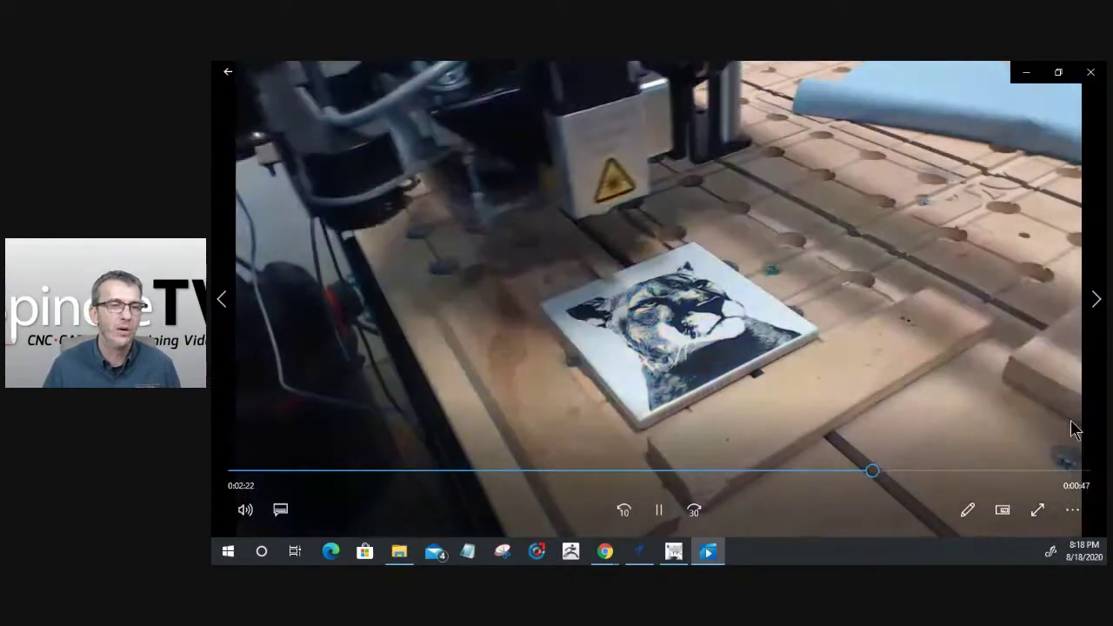
click(1011, 472)
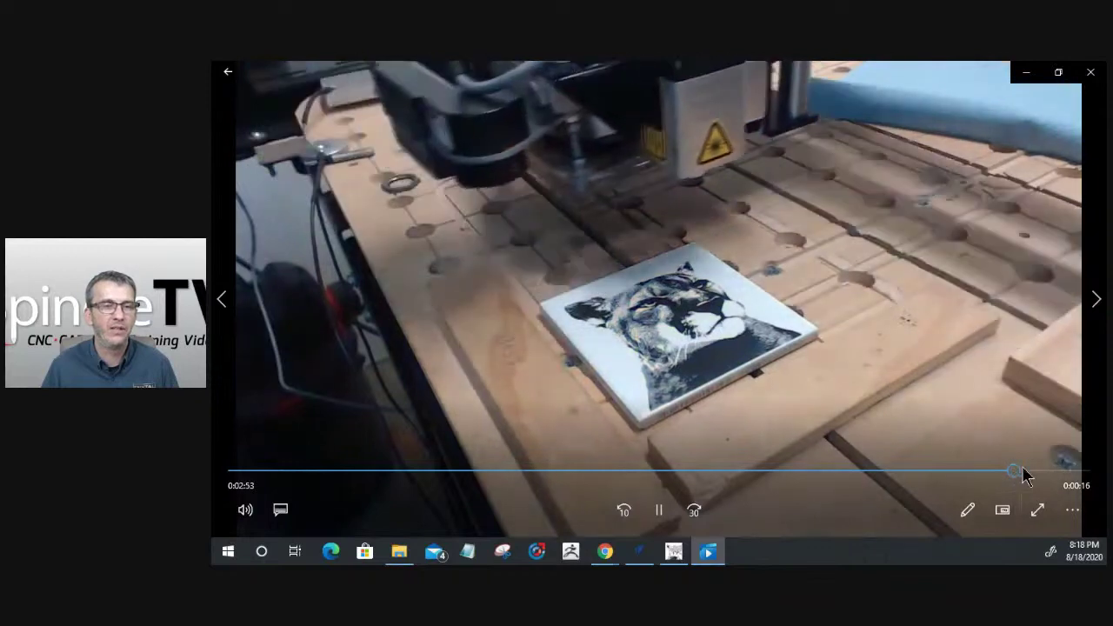
click(1069, 472)
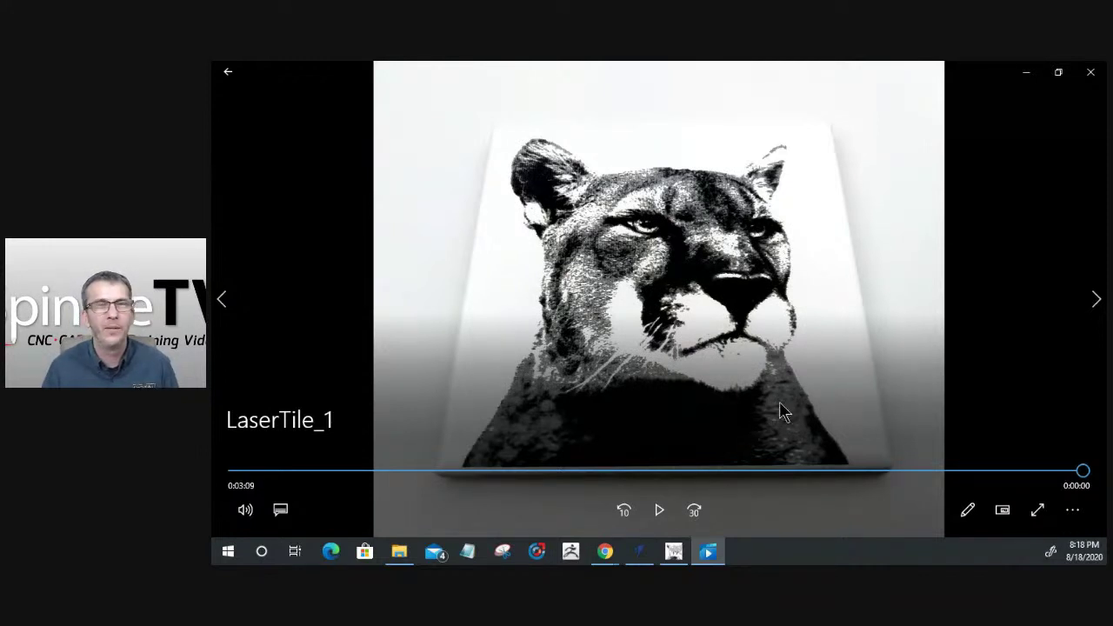
click(1091, 77)
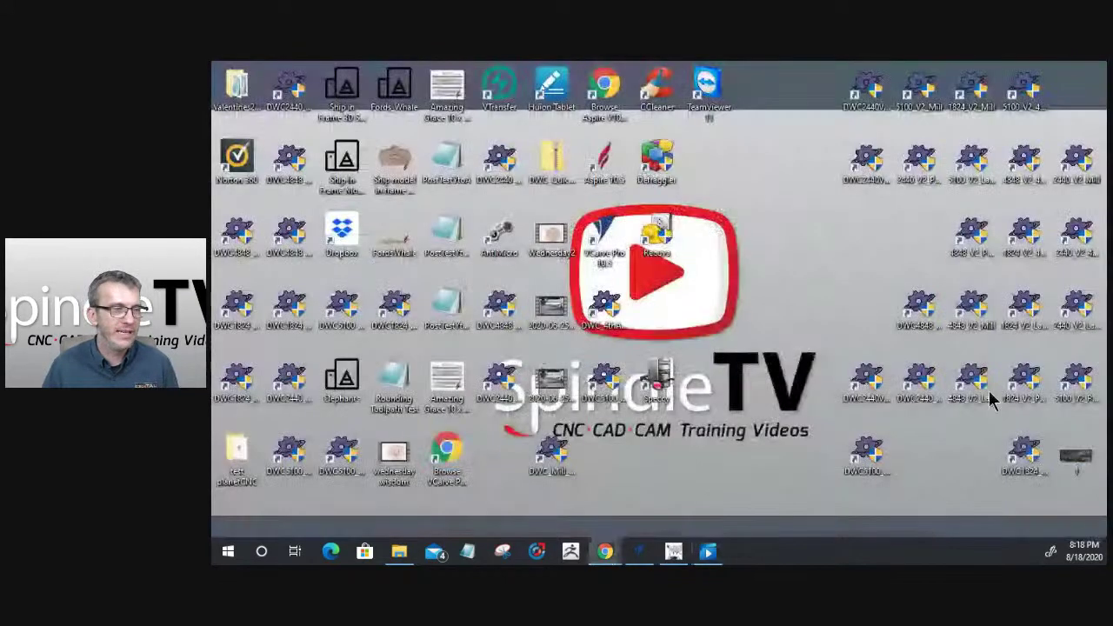
Switch to VCarve Pro, leave the toolpath preview and save the job in the Downloads folder as Cougar_VCarvePro
click(639, 552)
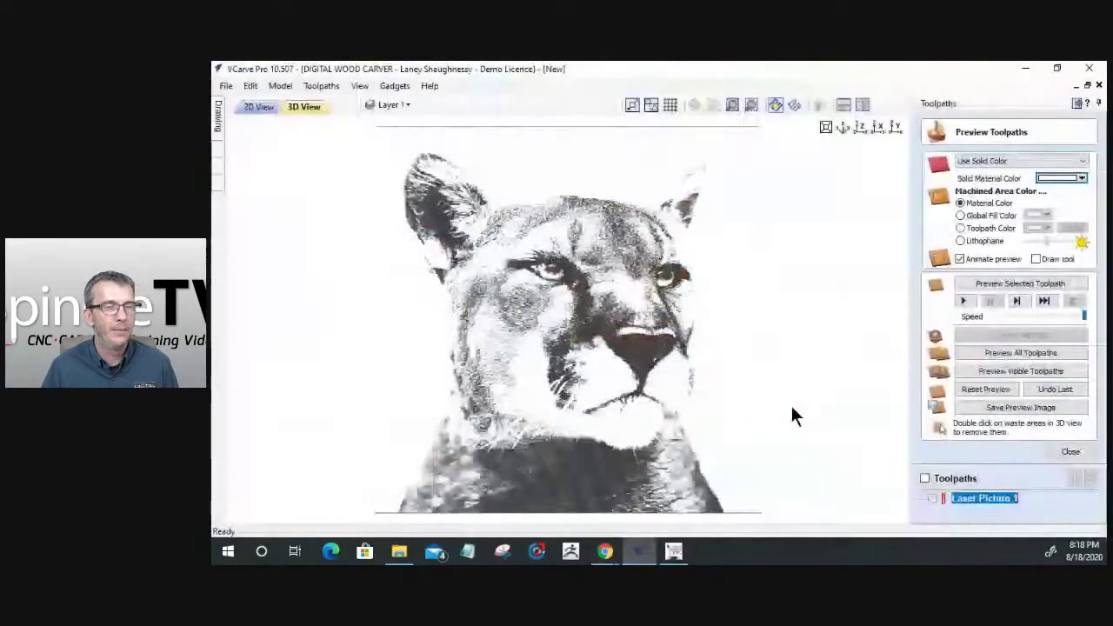
click(1070, 452)
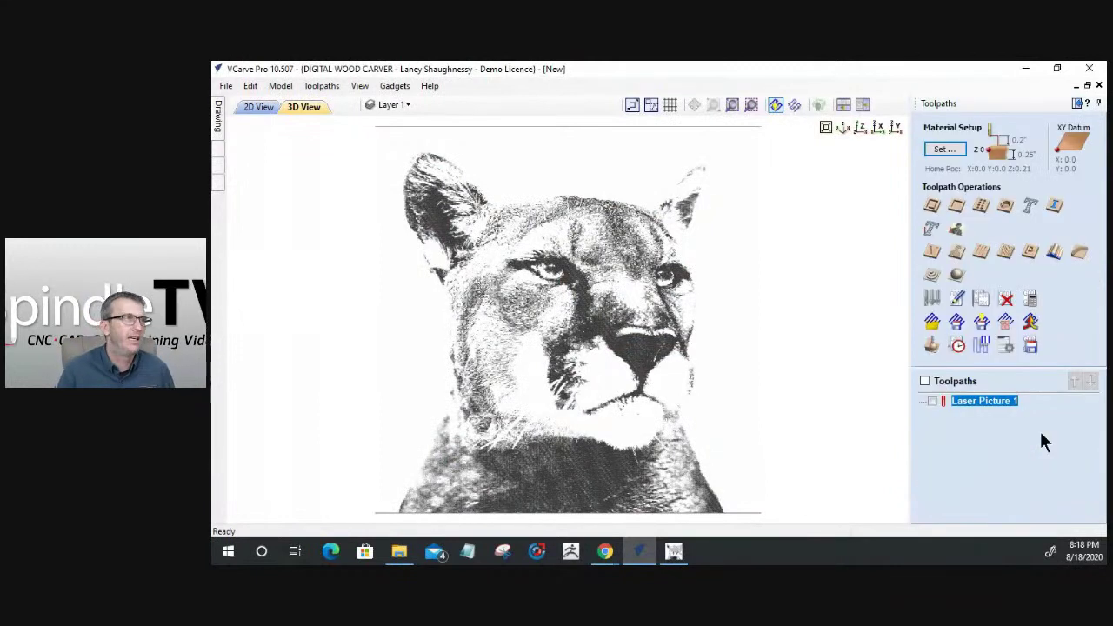
click(224, 86)
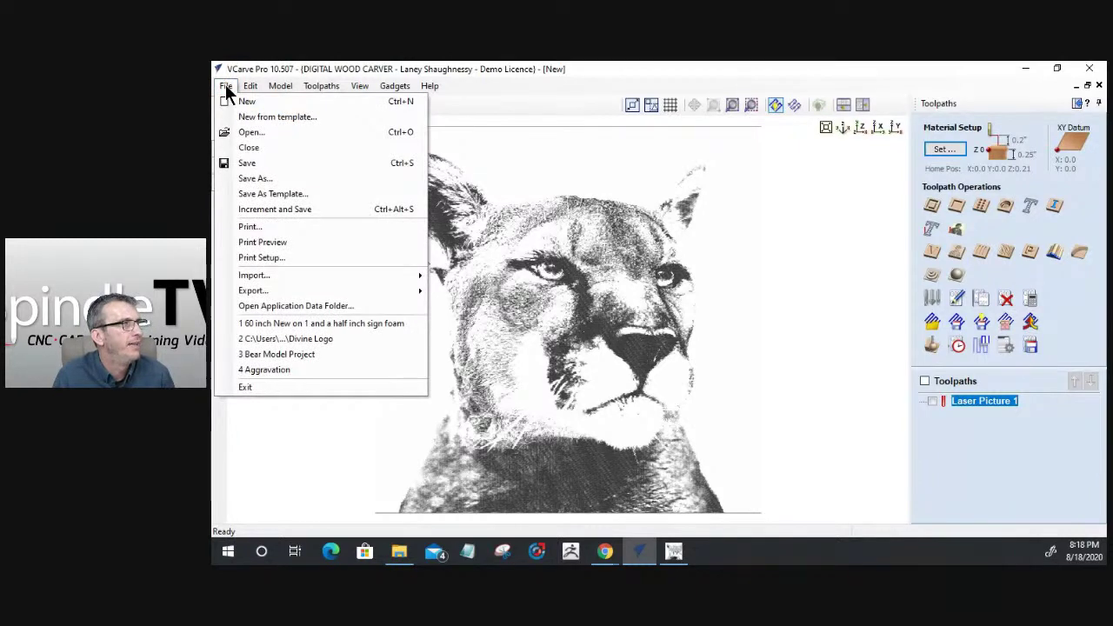
click(251, 179)
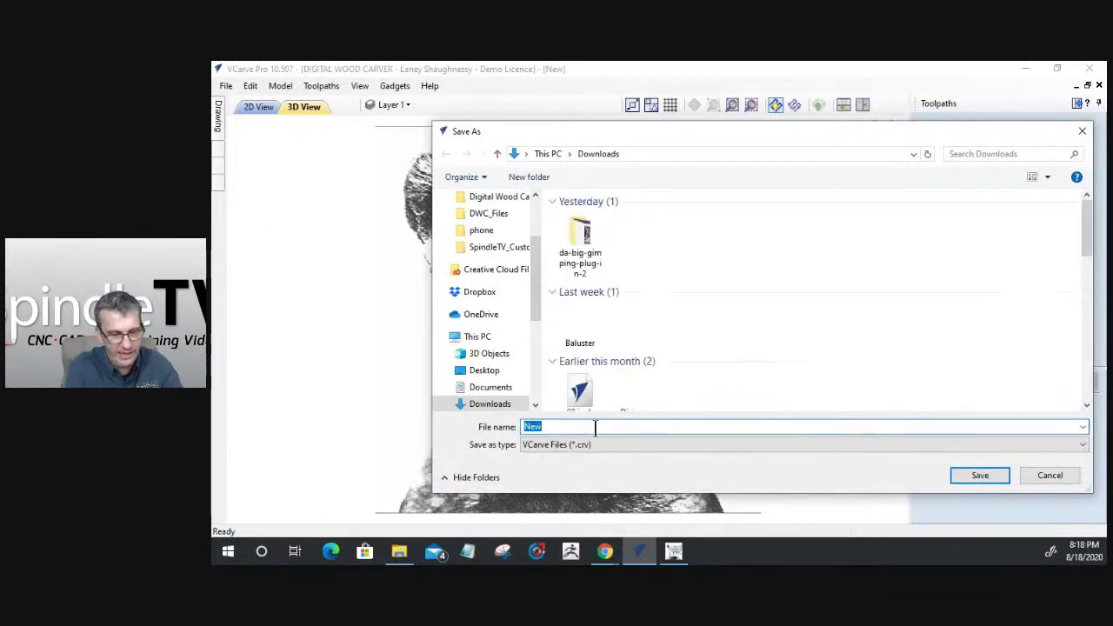
text(Co)
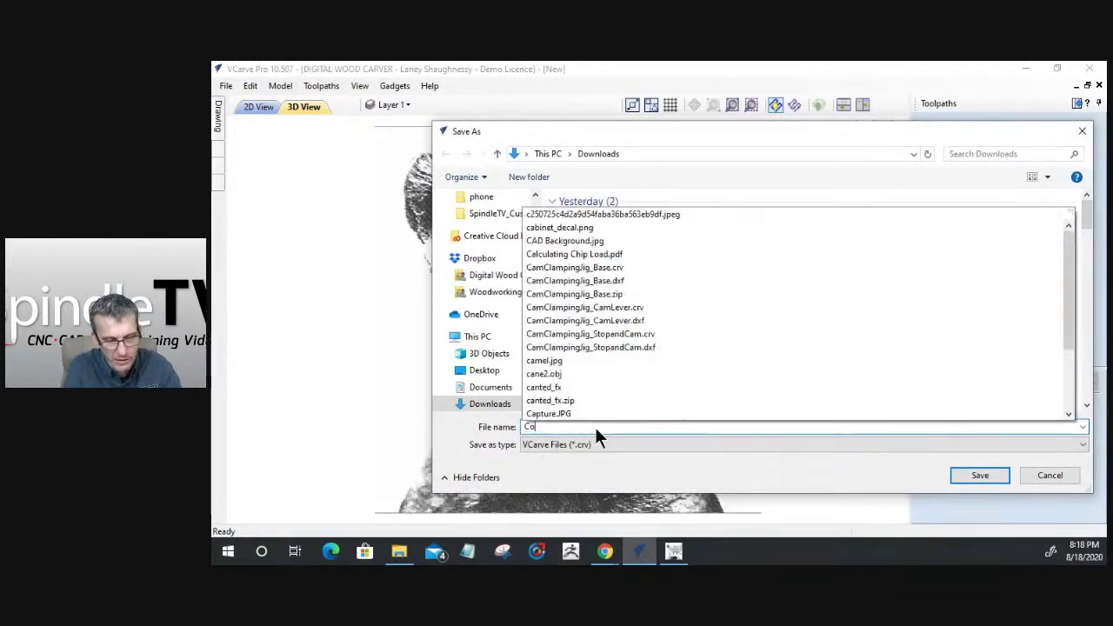
text(ugar_VCarvePro)
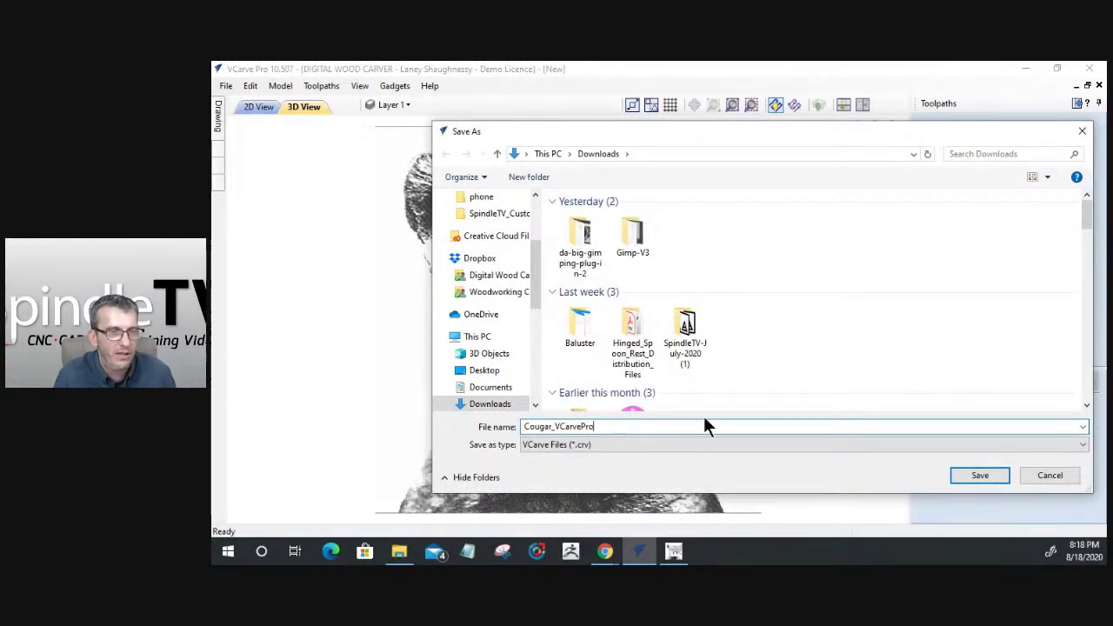
click(979, 475)
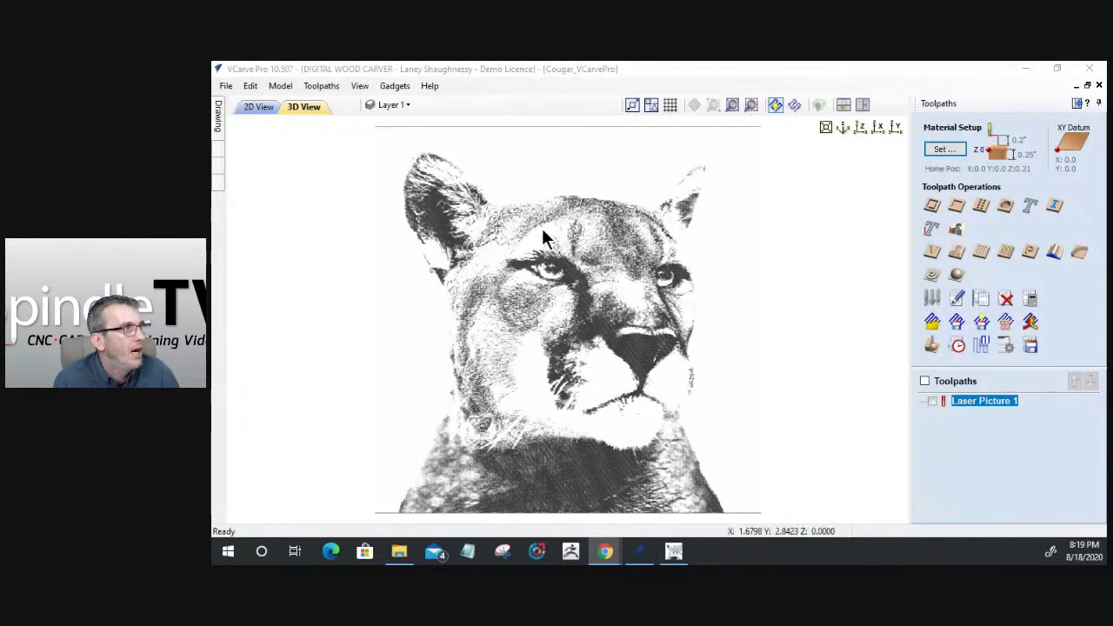
Close the cougar job and create a new single-sided job 3.875 by 3.875 inches and 0.25 inches thick
click(226, 91)
click(224, 86)
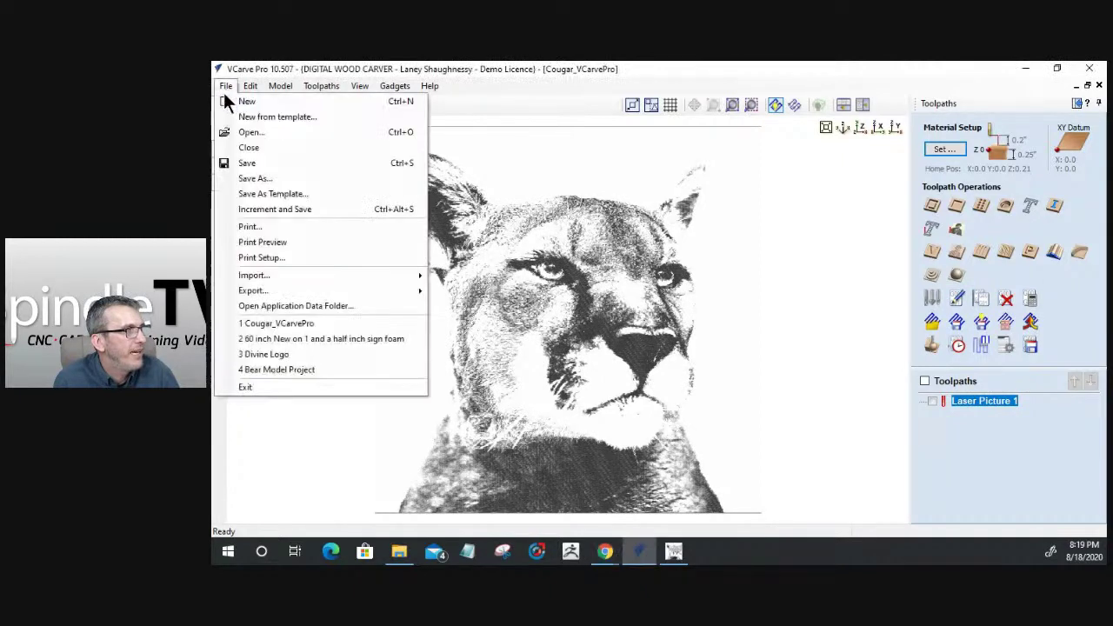
click(235, 158)
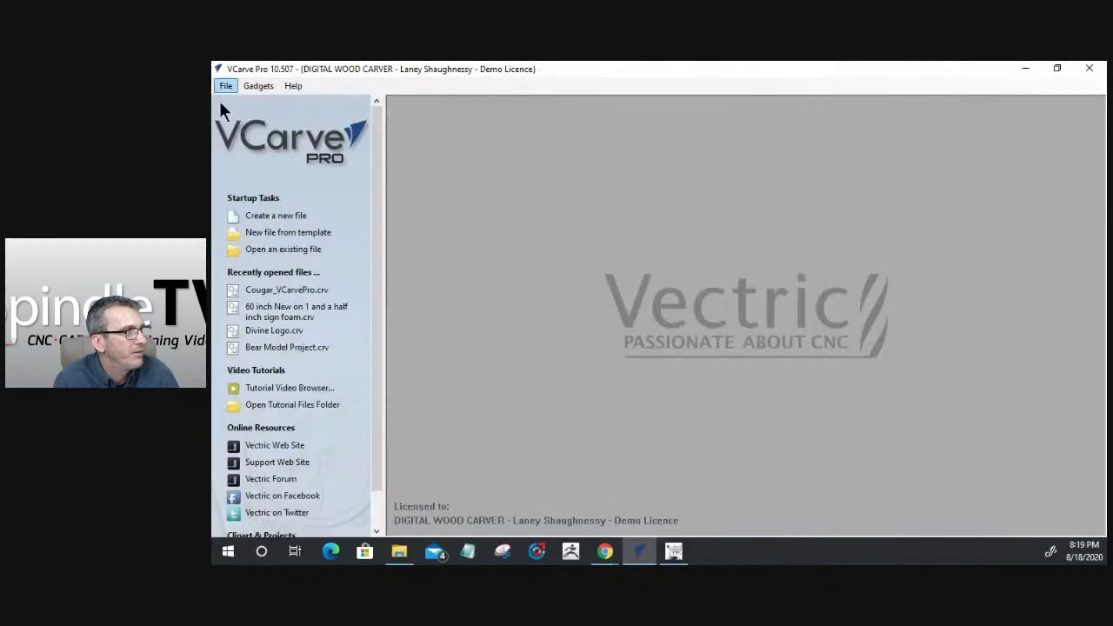
click(263, 212)
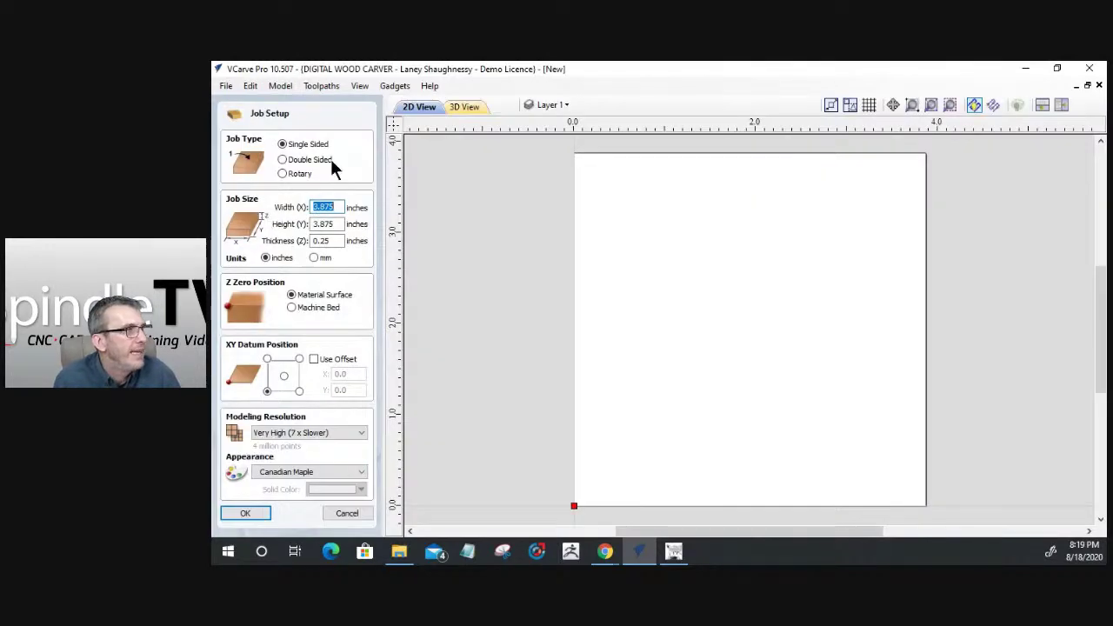
click(246, 516)
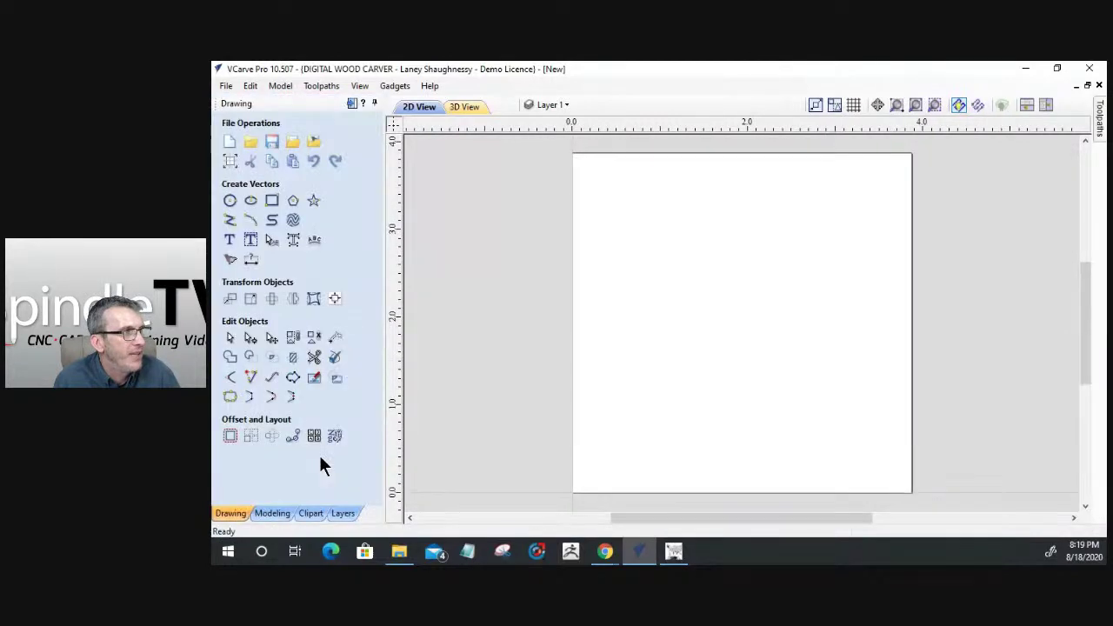
click(313, 142)
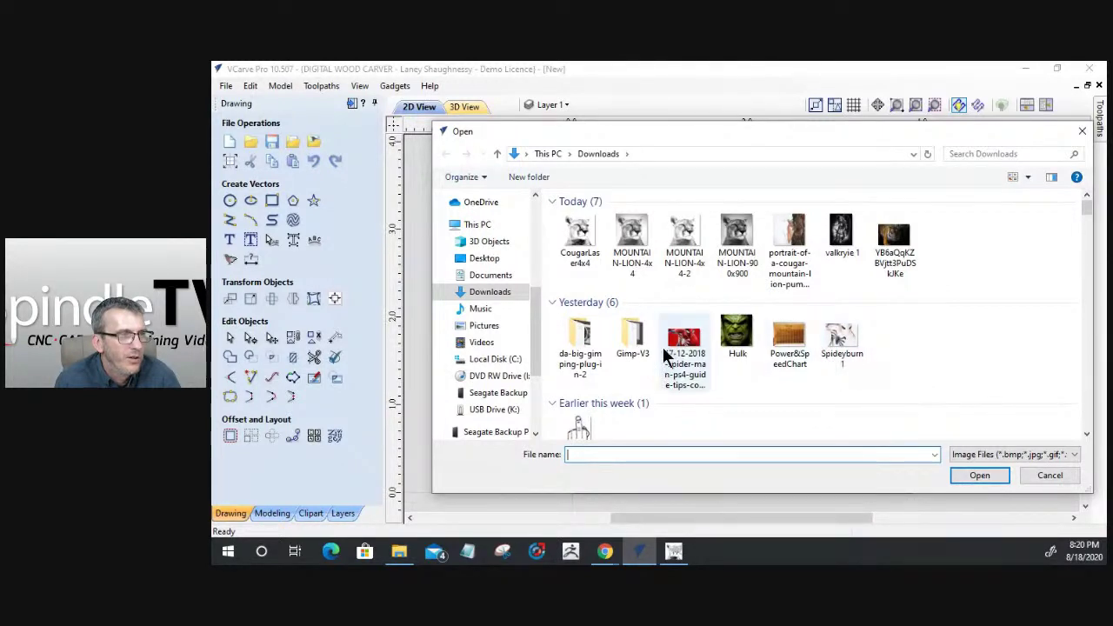
scroll(662, 344, down, 2)
scroll(599, 305, down, 3)
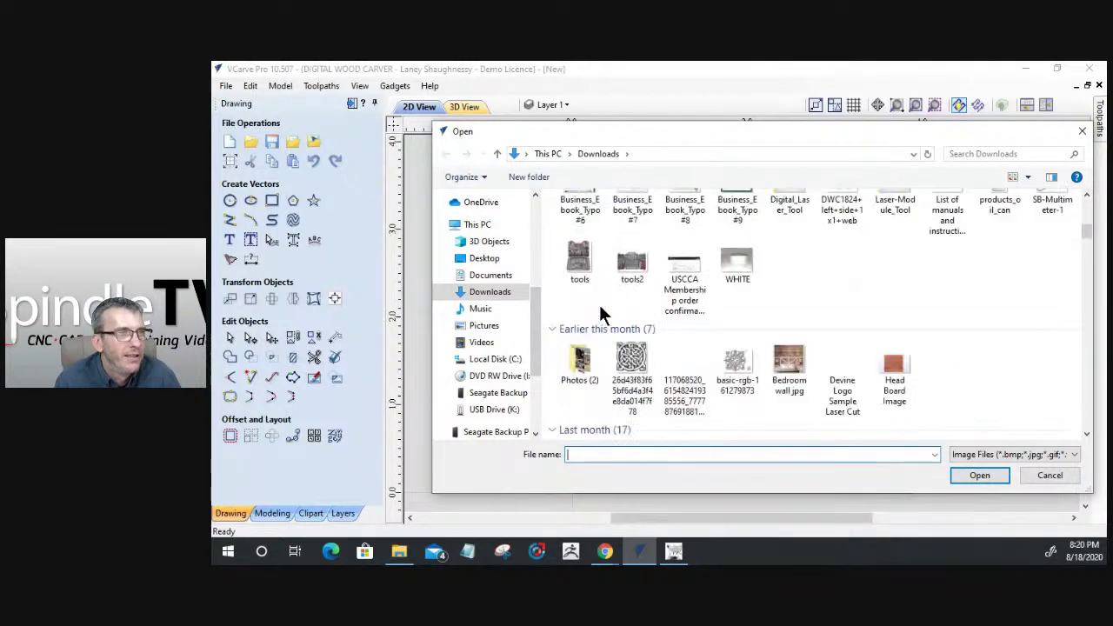
scroll(599, 305, up, 1)
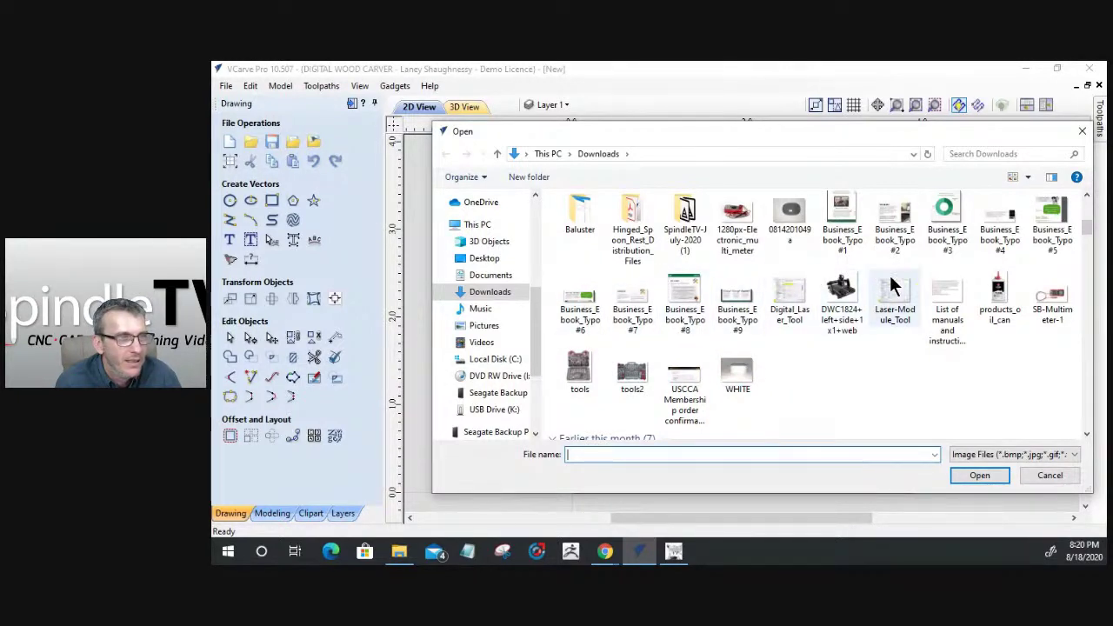
scroll(897, 287, up, 2)
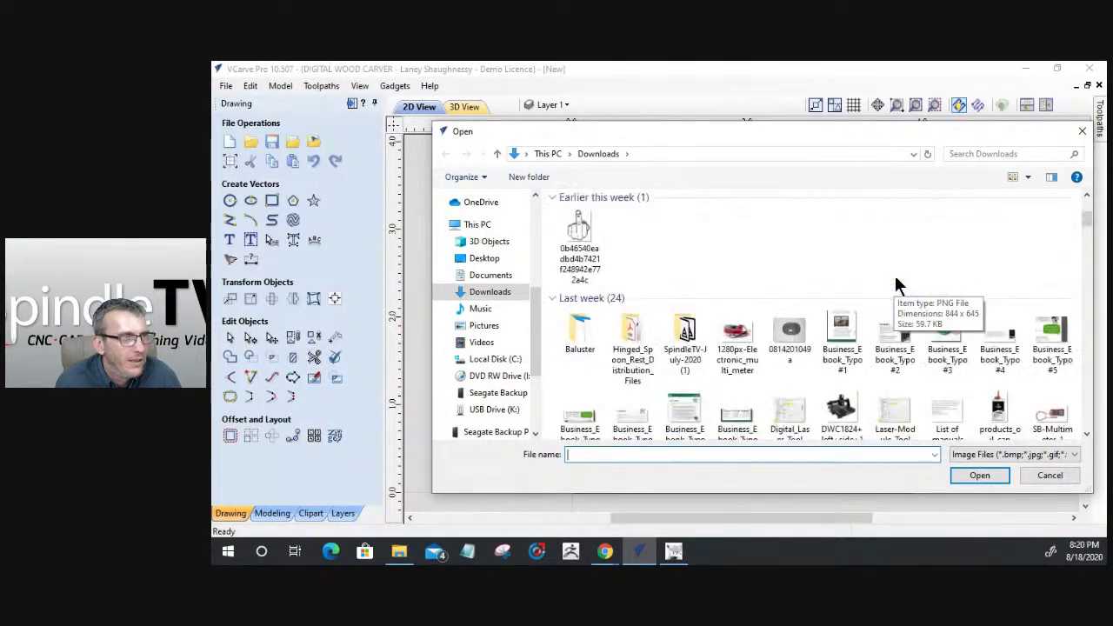
scroll(898, 285, up, 4)
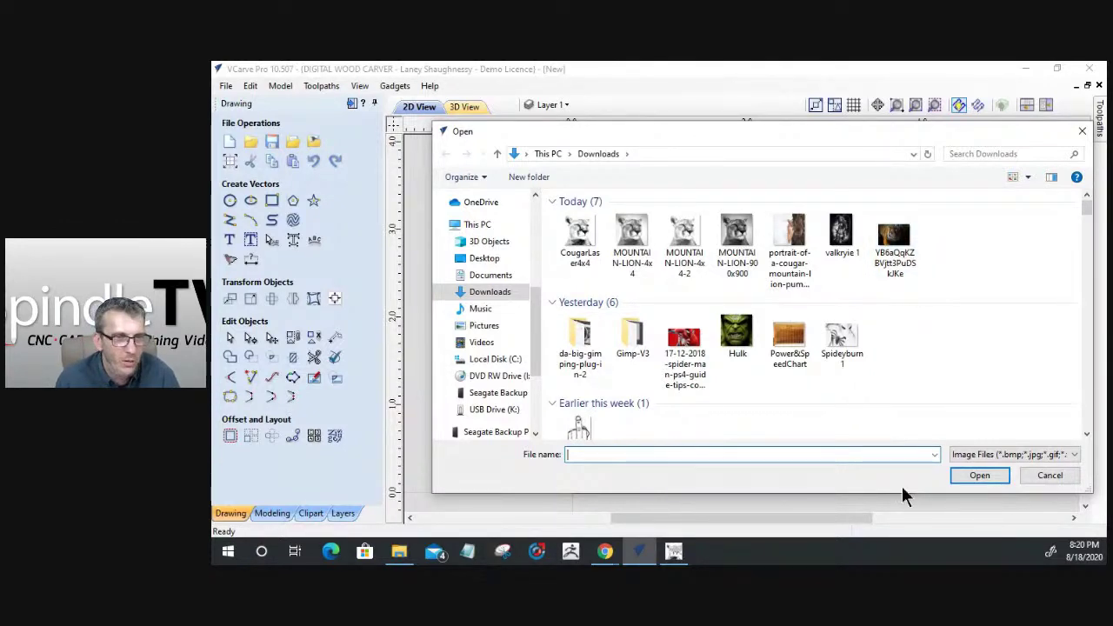
click(1050, 476)
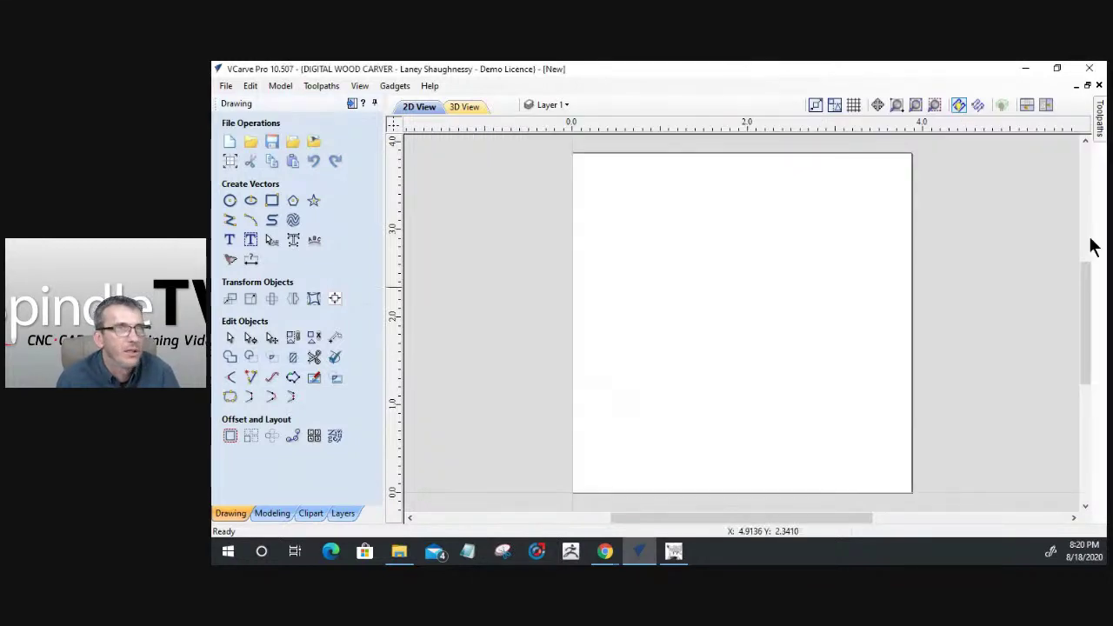
Minimize VCarve Pro, switch to GIMP and browse to the Downloads folder for opening an image
click(1022, 69)
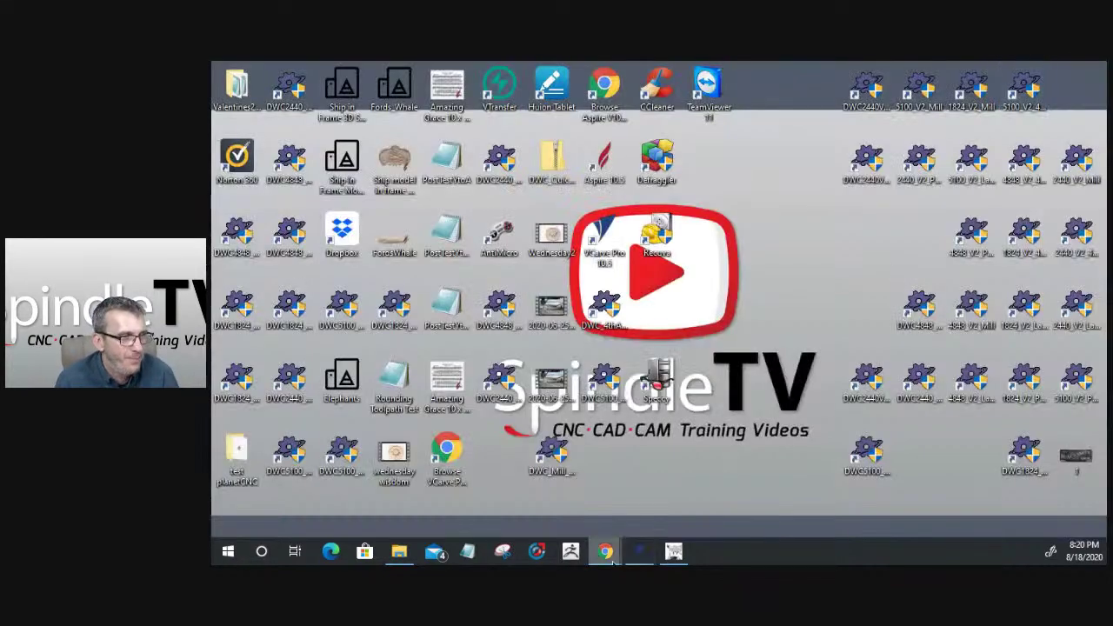
click(674, 553)
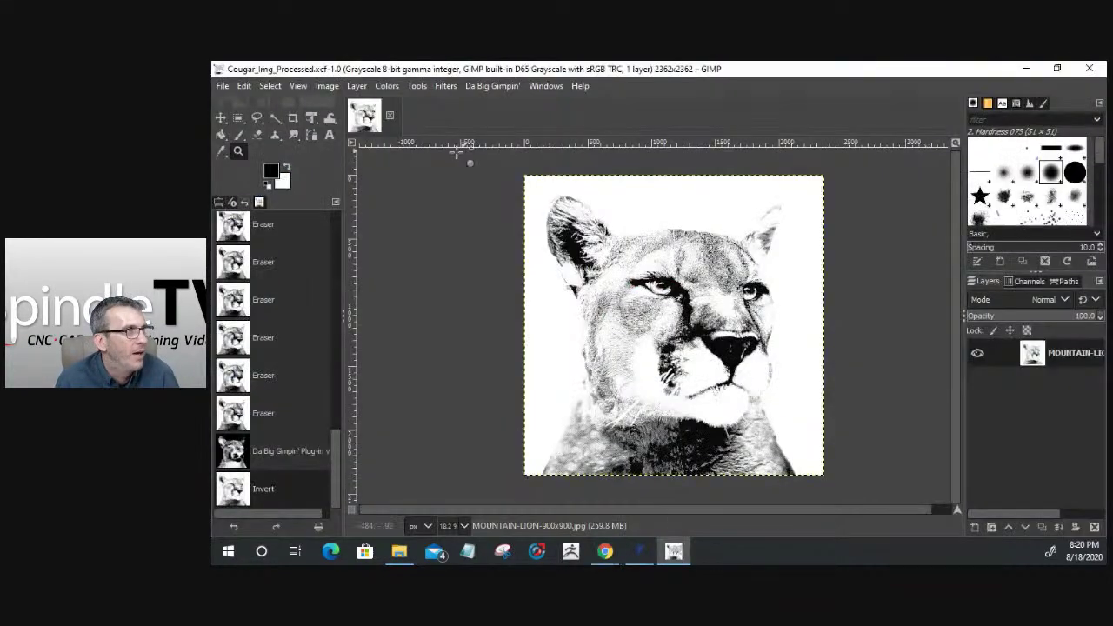
click(222, 86)
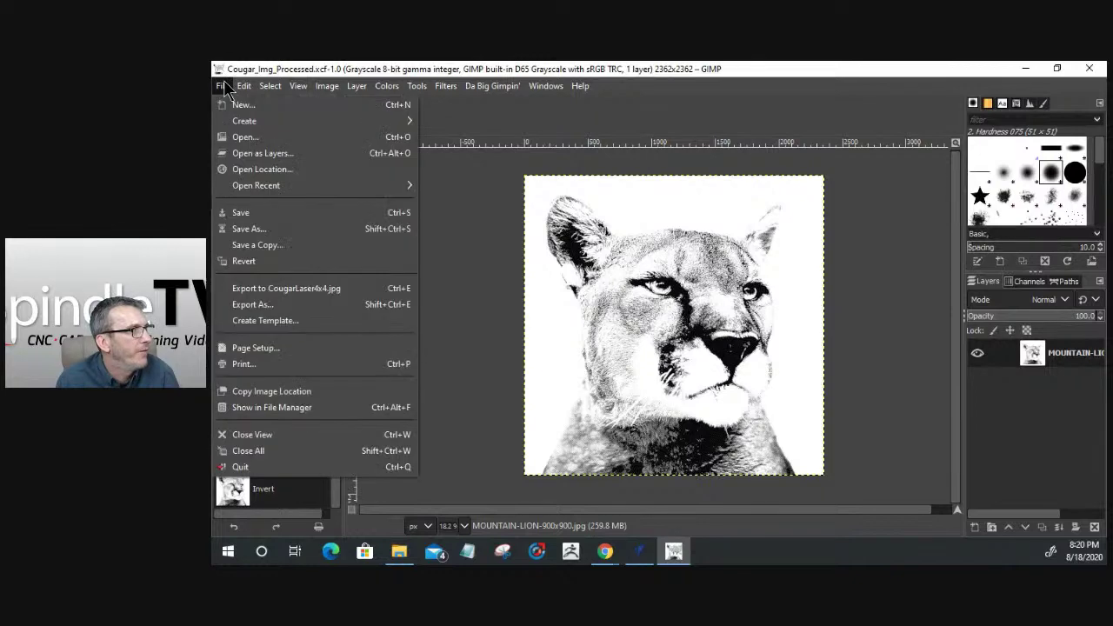
click(237, 141)
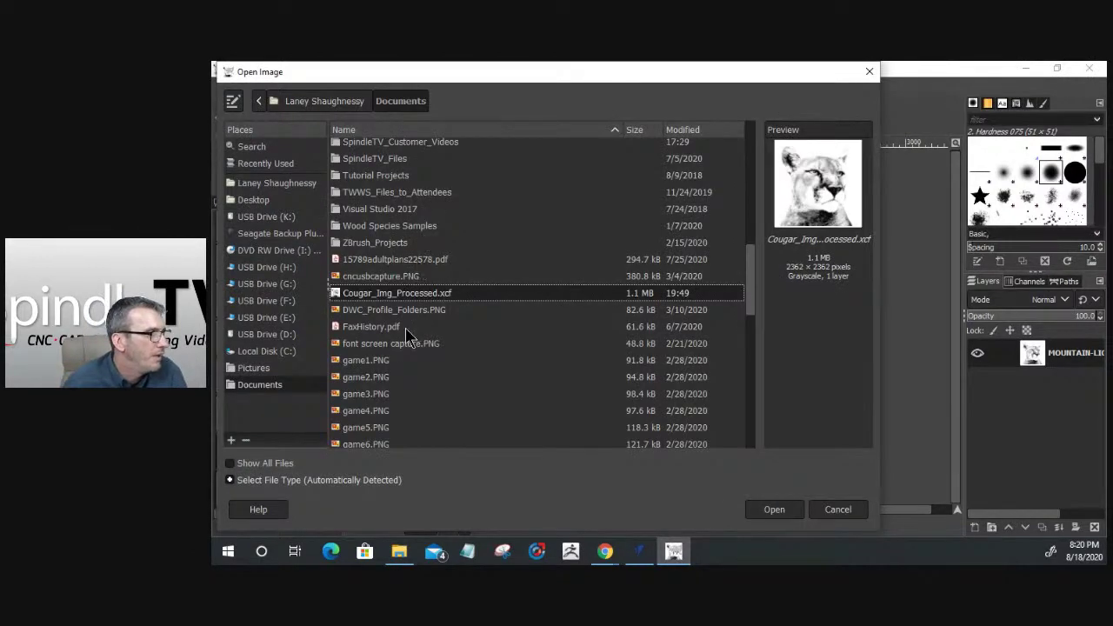
scroll(406, 335, up, 1)
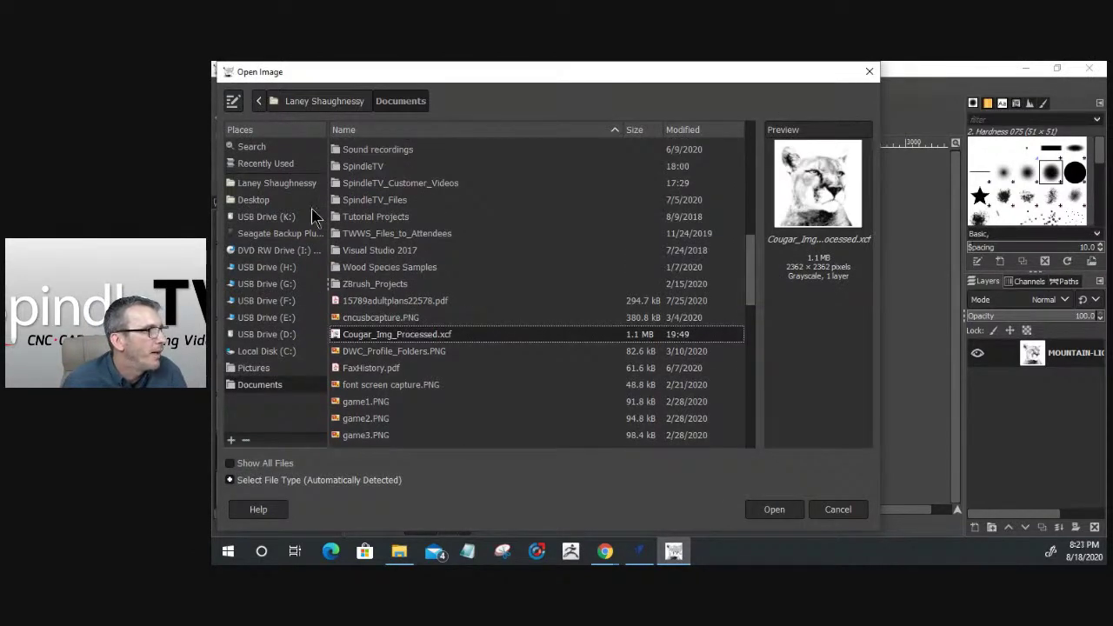
click(275, 185)
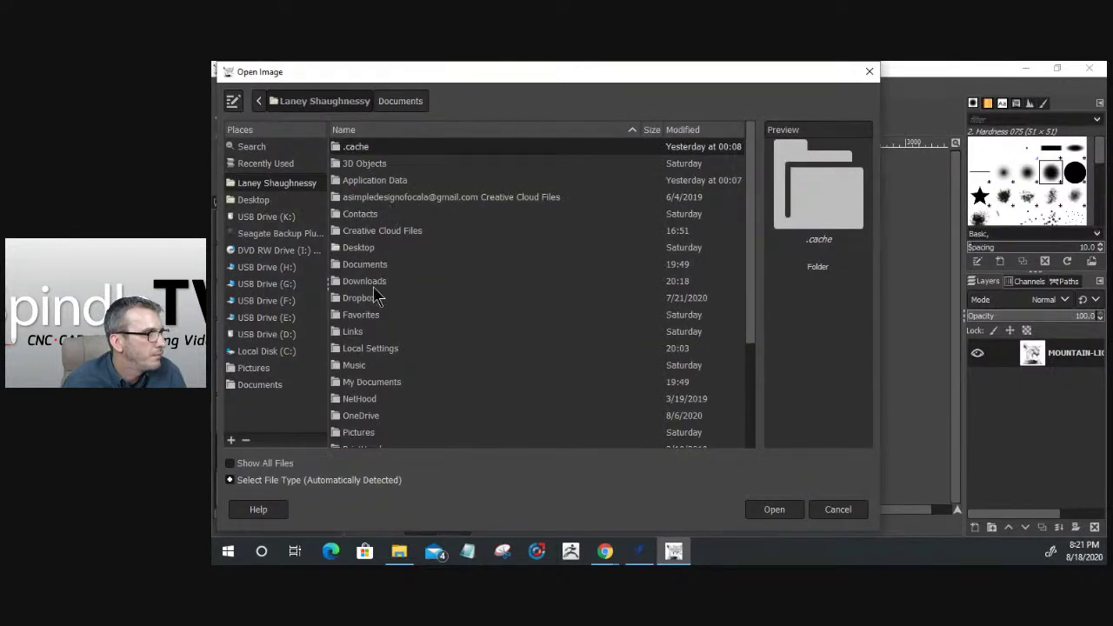
double_click(370, 281)
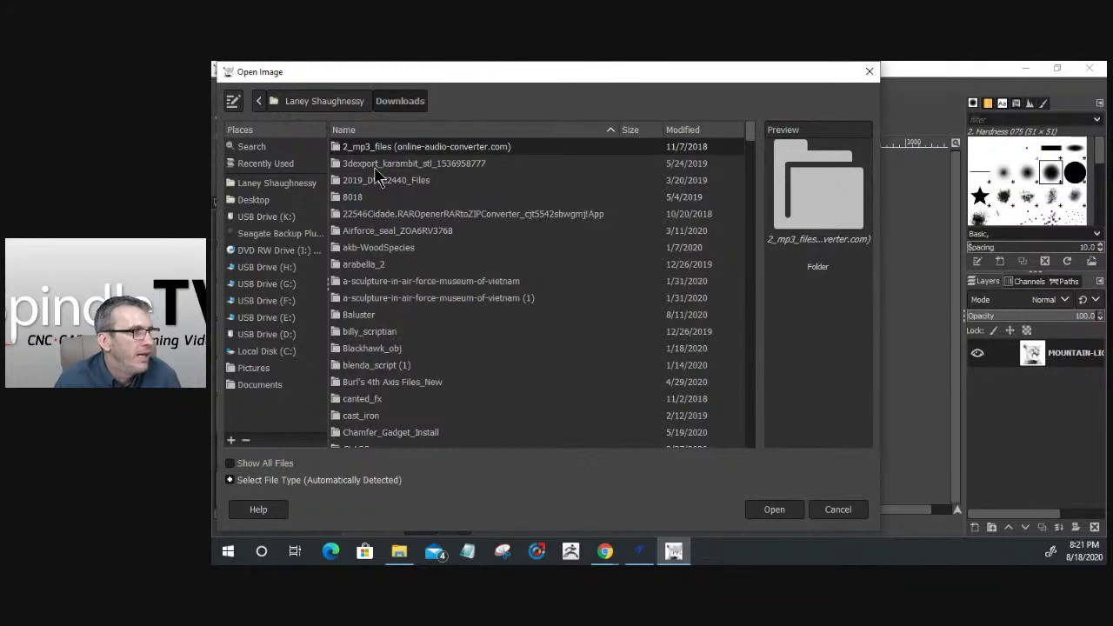
Find Hulk.jpg in the Downloads folder and open it as a new image
scroll(405, 252, down, 8)
scroll(405, 262, down, 15)
scroll(405, 262, down, 15)
scroll(405, 262, down, 15)
scroll(405, 260, down, 10)
scroll(406, 263, down, 10)
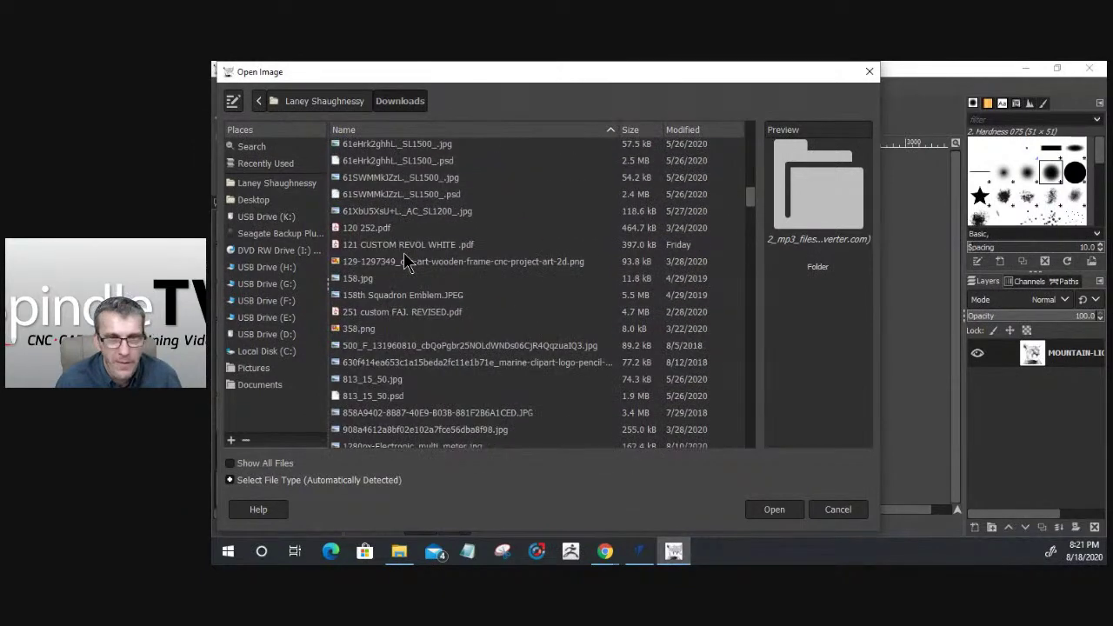
scroll(406, 263, down, 10)
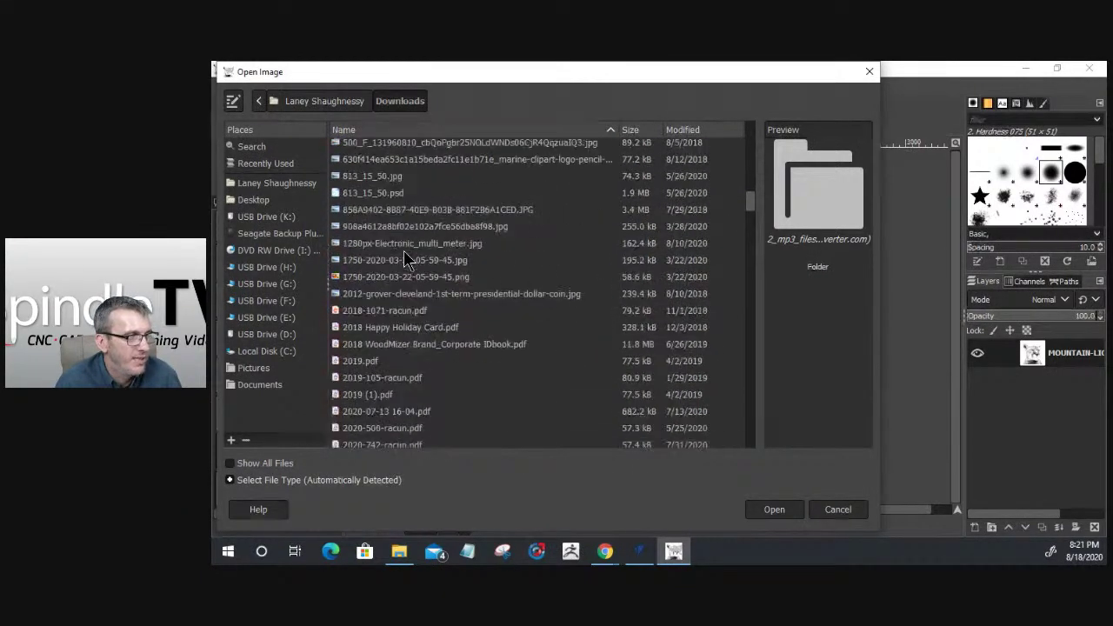
scroll(405, 260, down, 1)
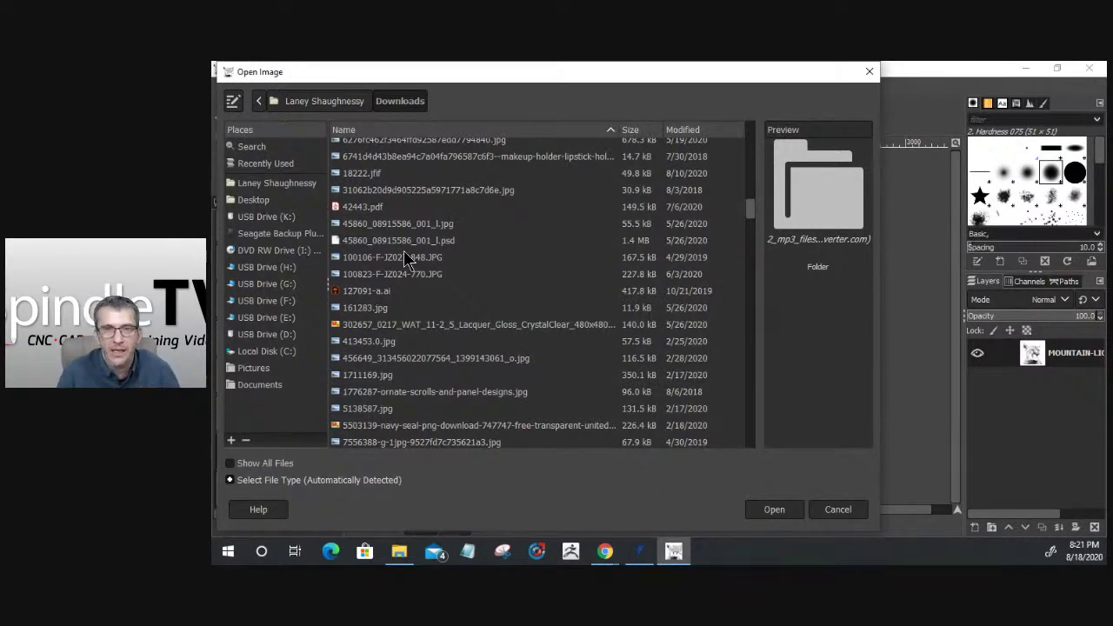
scroll(405, 263, down, 3)
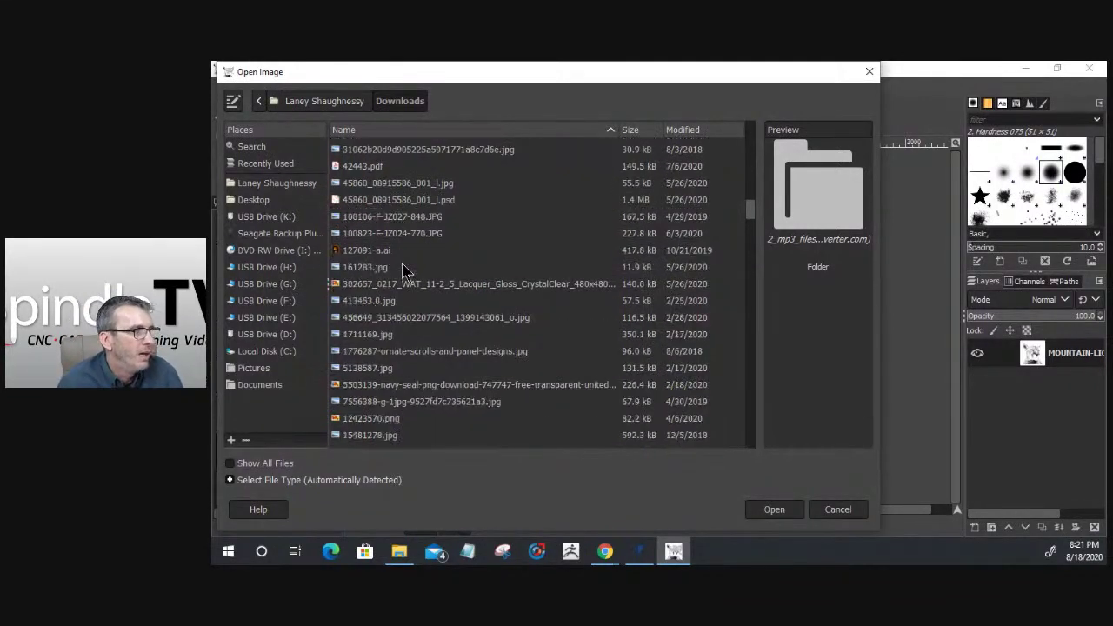
scroll(403, 272, down, 10)
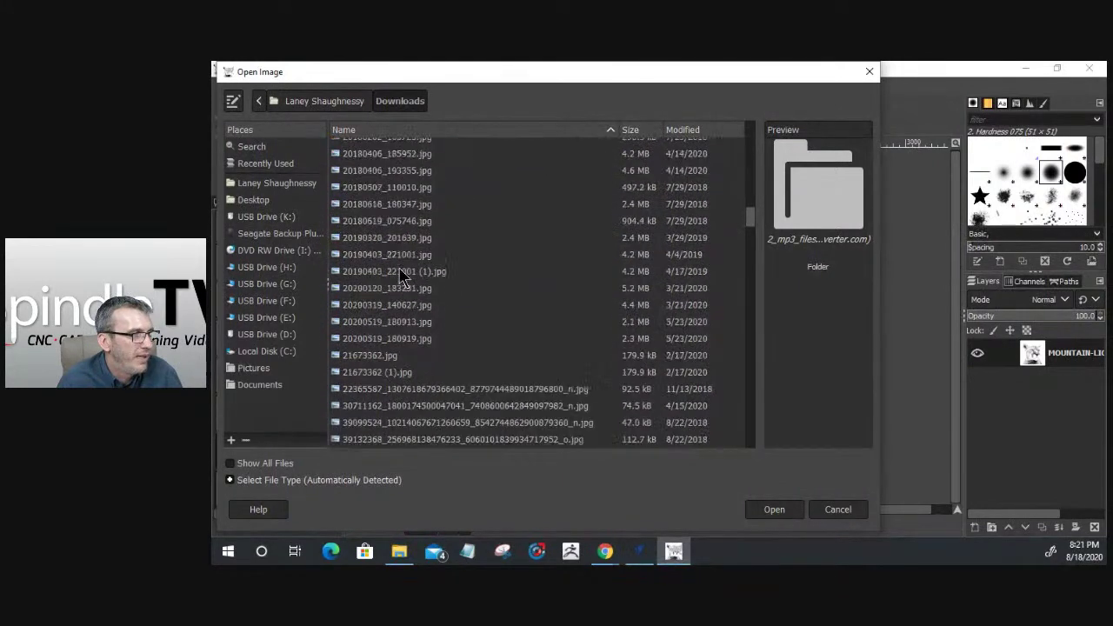
scroll(402, 276, down, 15)
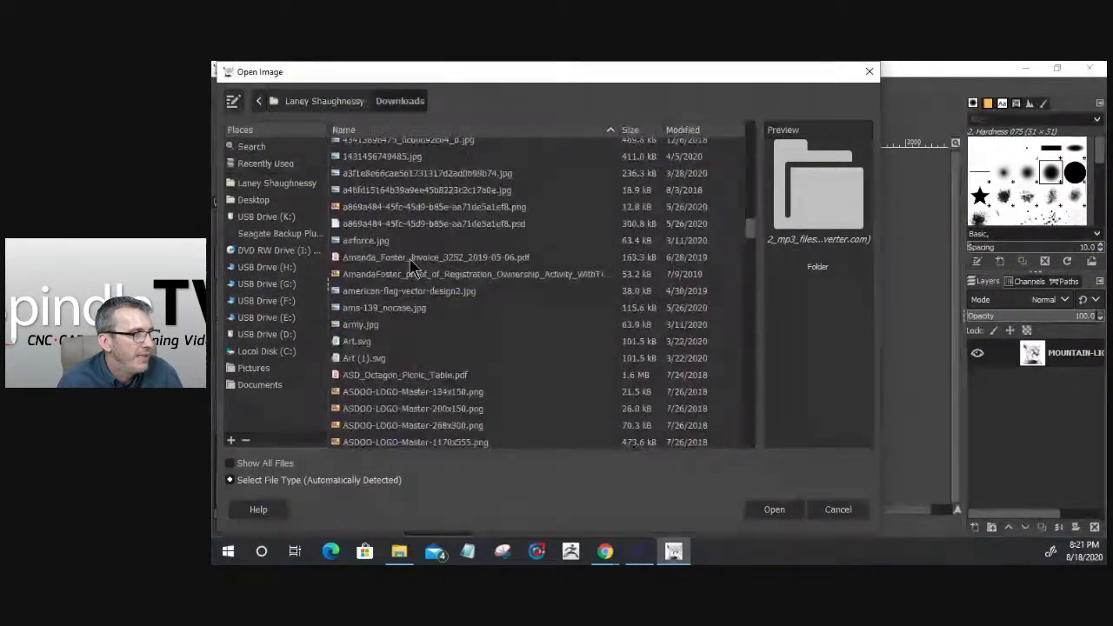
drag(750, 236, 749, 321)
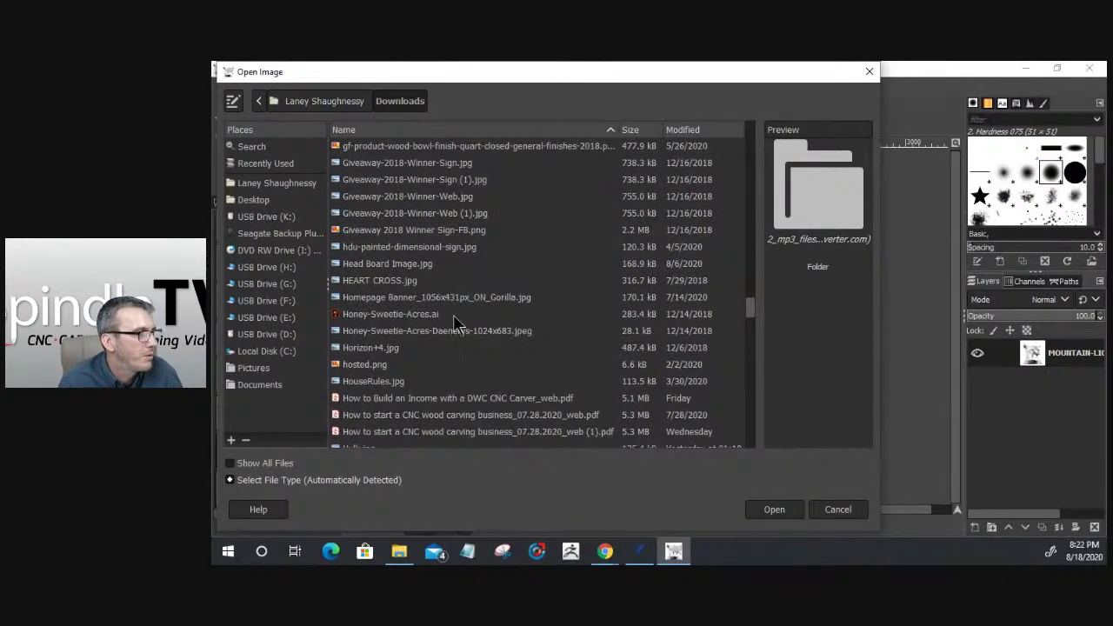
scroll(447, 323, down, 6)
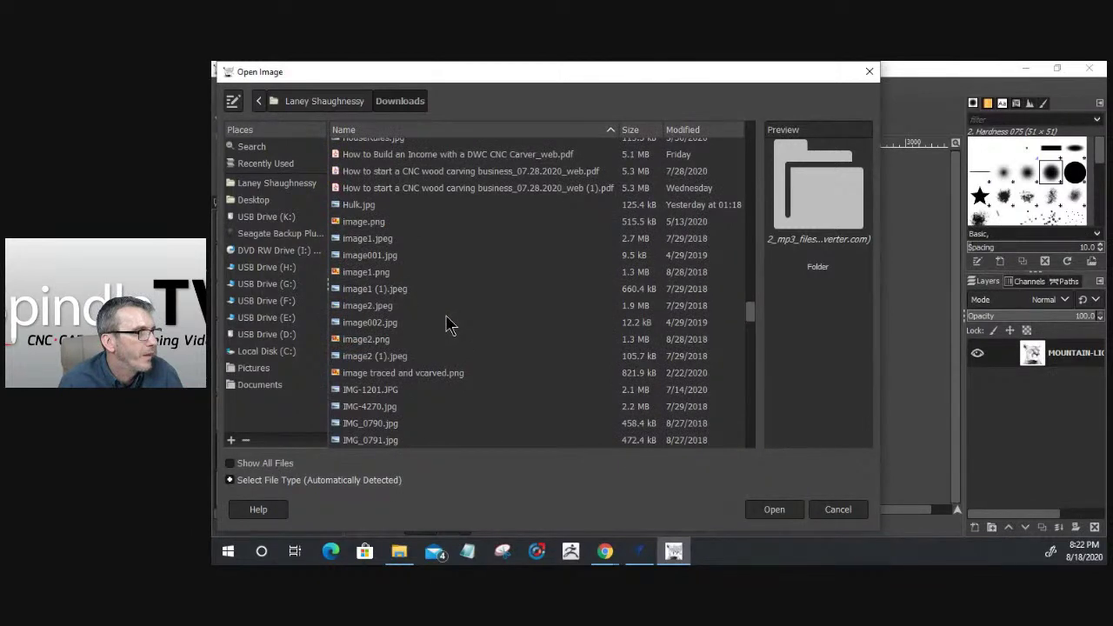
double_click(374, 207)
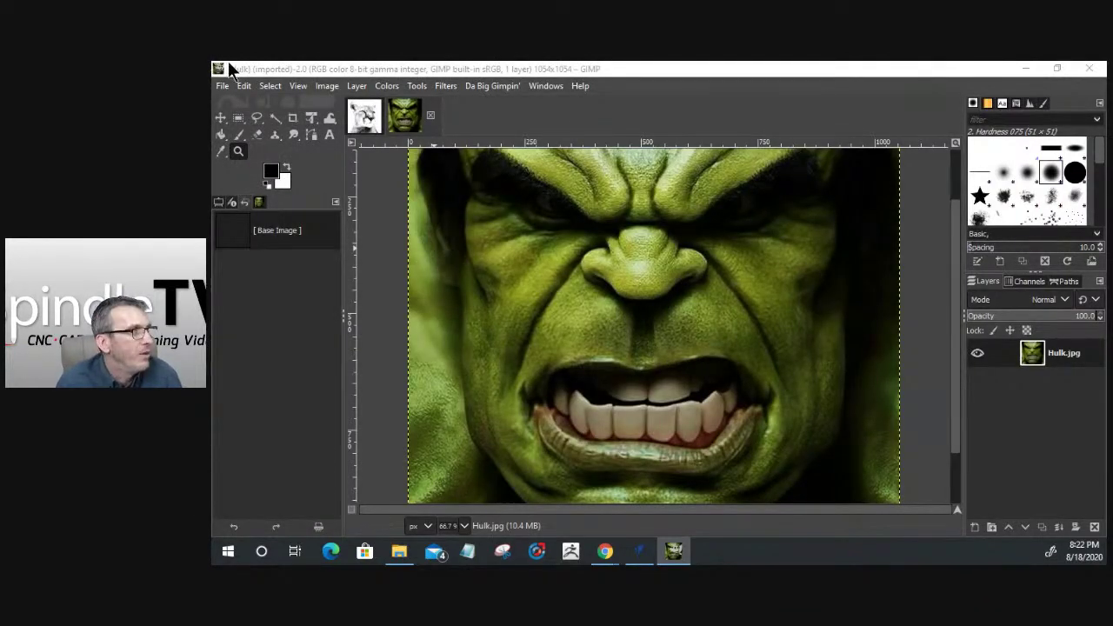
Scale the Hulk image to 3.875 by 3.875 inches at a resolution of 600 pixels/in
click(329, 87)
click(356, 272)
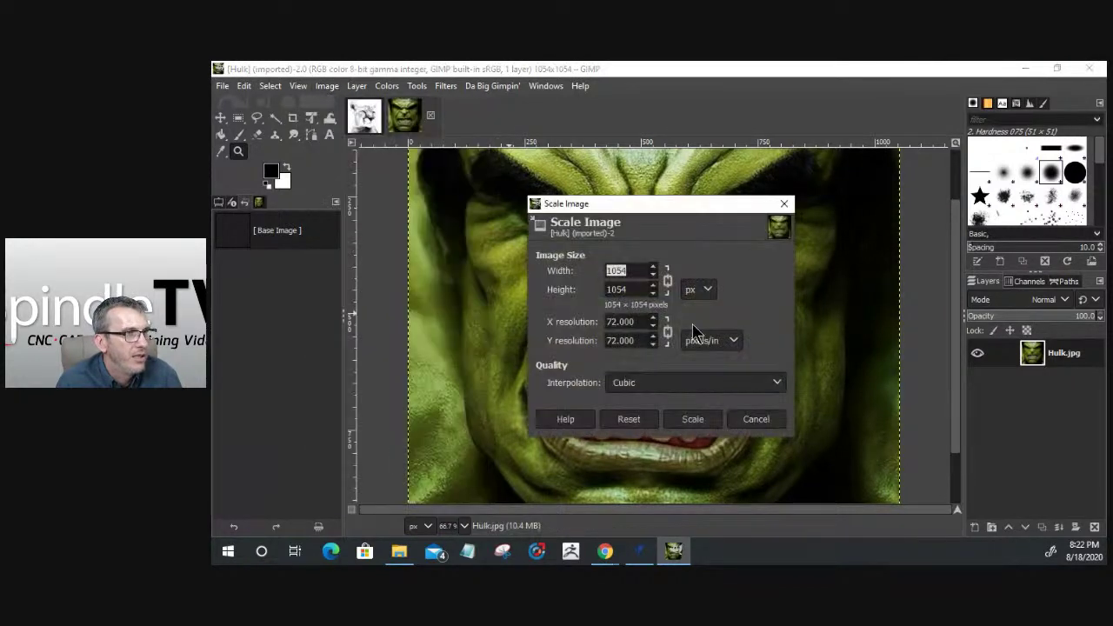
double_click(632, 321)
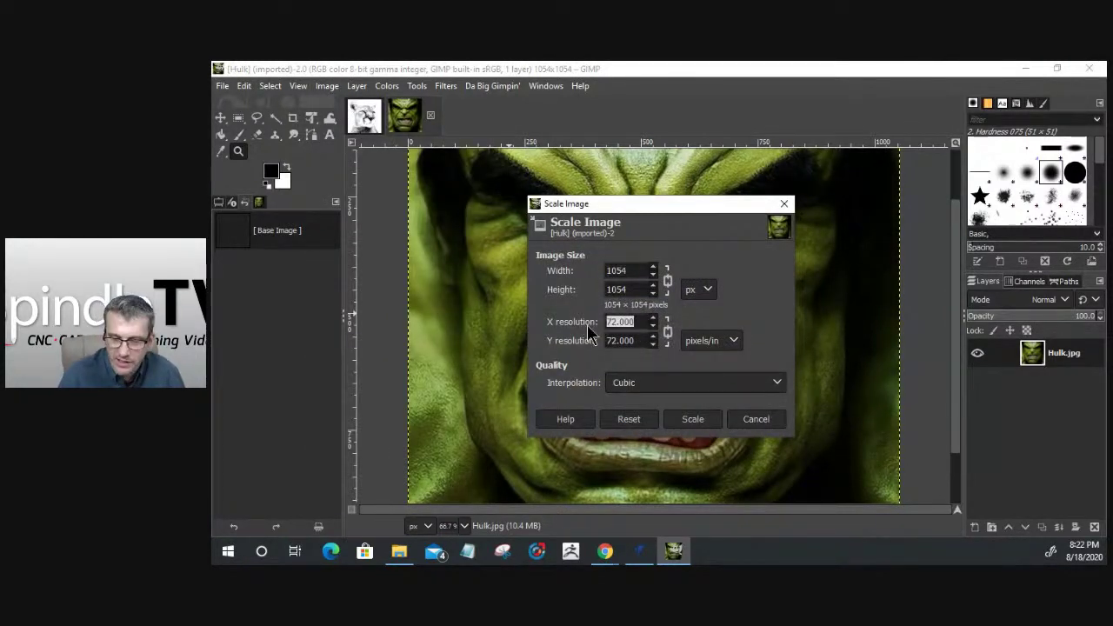
text(600)
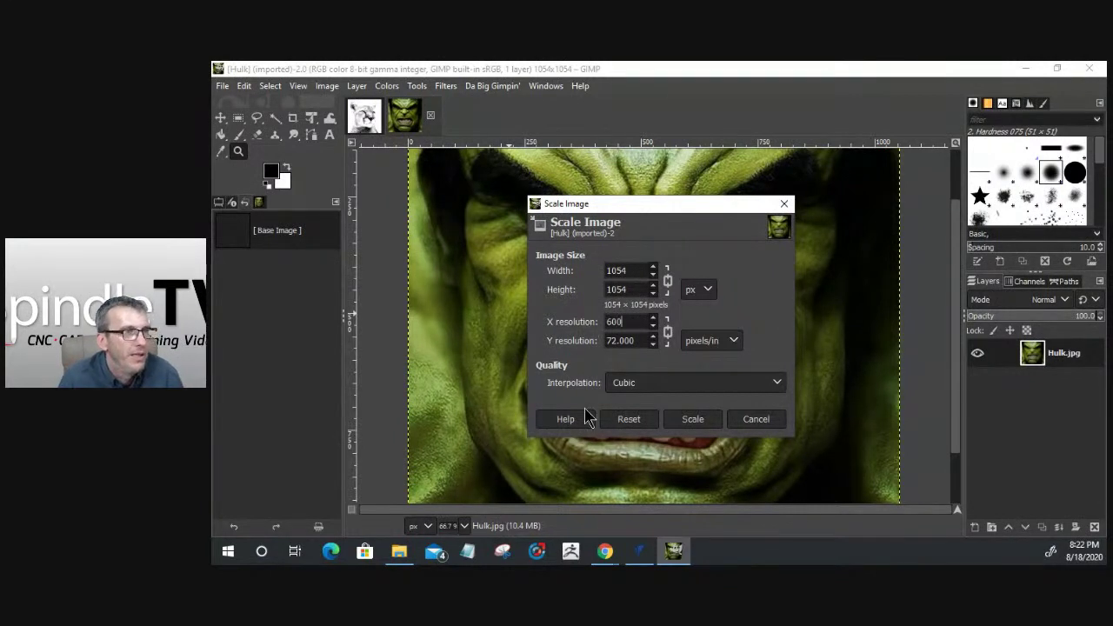
click(708, 289)
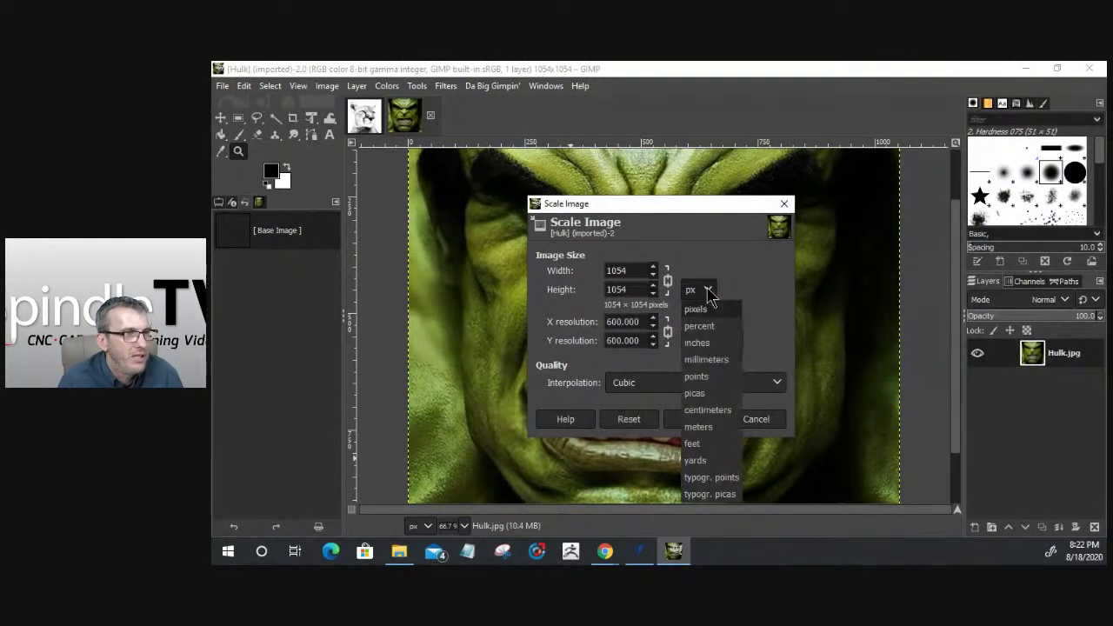
click(697, 342)
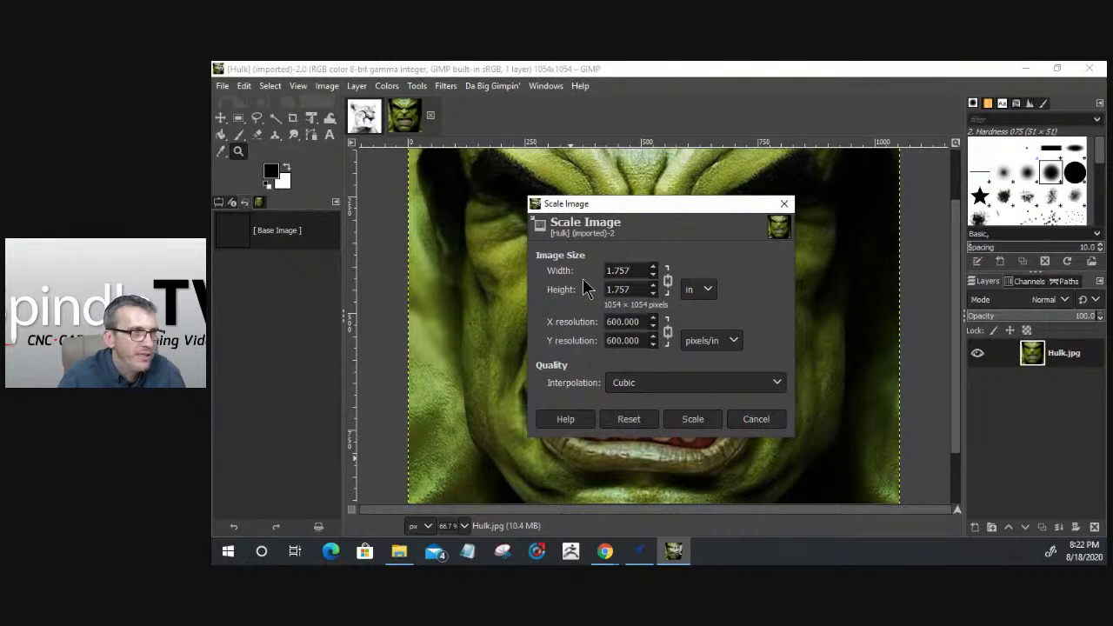
drag(633, 270, 561, 276)
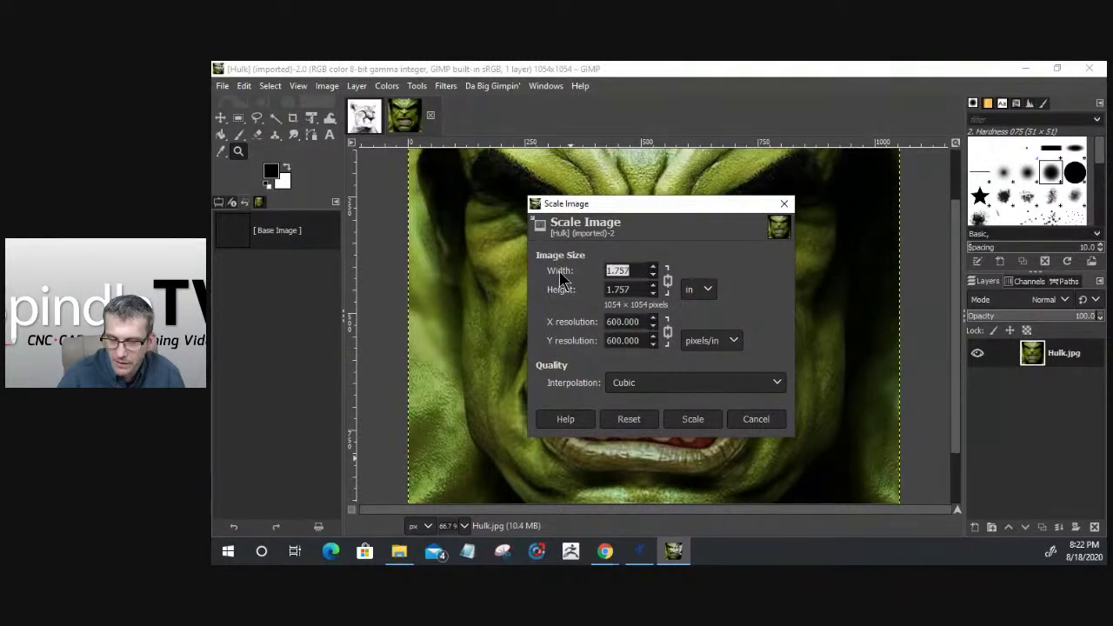
text(3.)
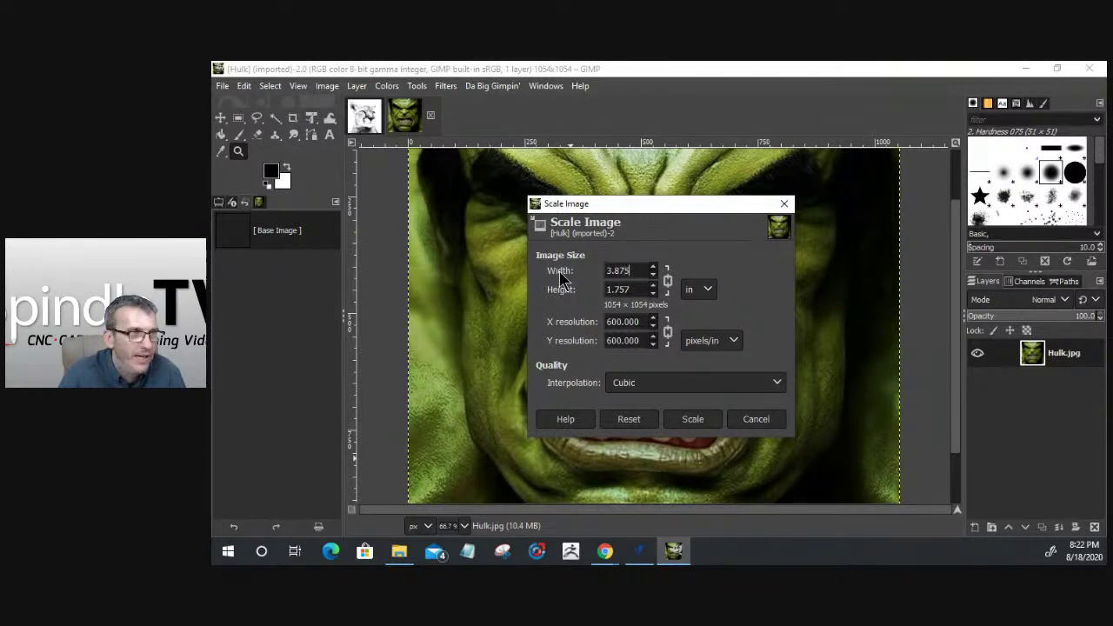
click(613, 290)
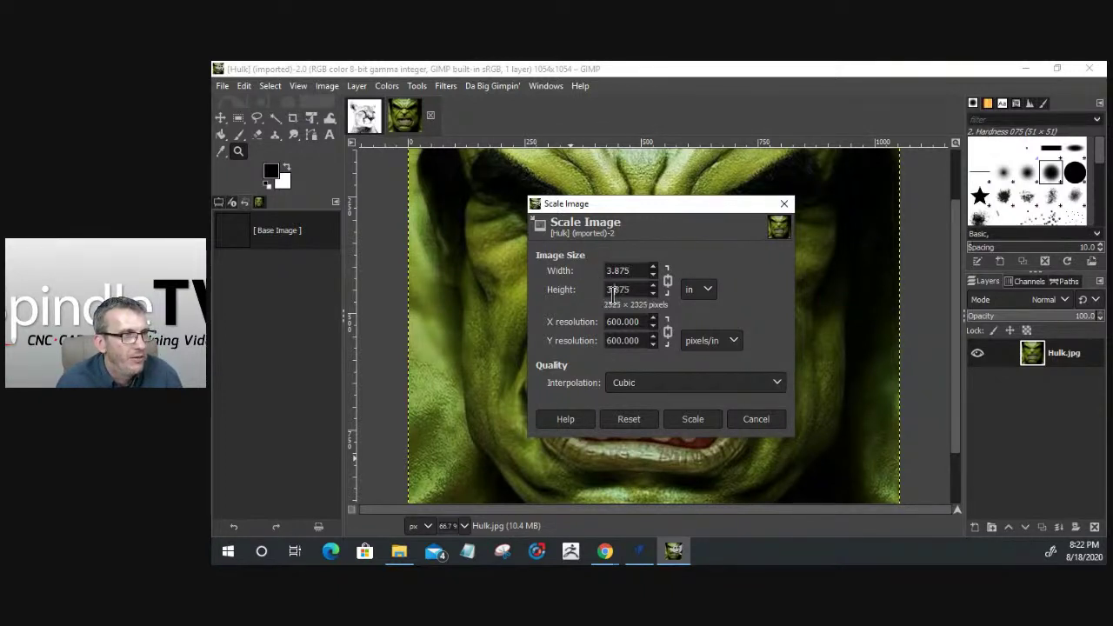
click(695, 419)
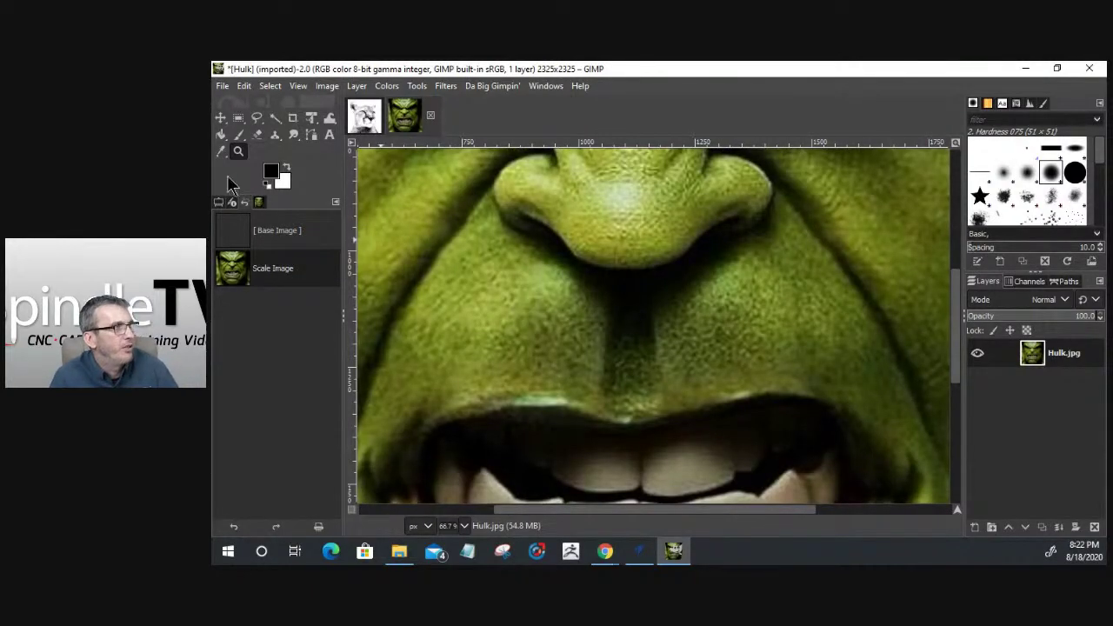
Run Da Big Gimpin' Plug-in v3 on the Hulk image with the Tile process, 600 DPI and a 100 by 100 mm maximum size
ctrl+click(640, 310)
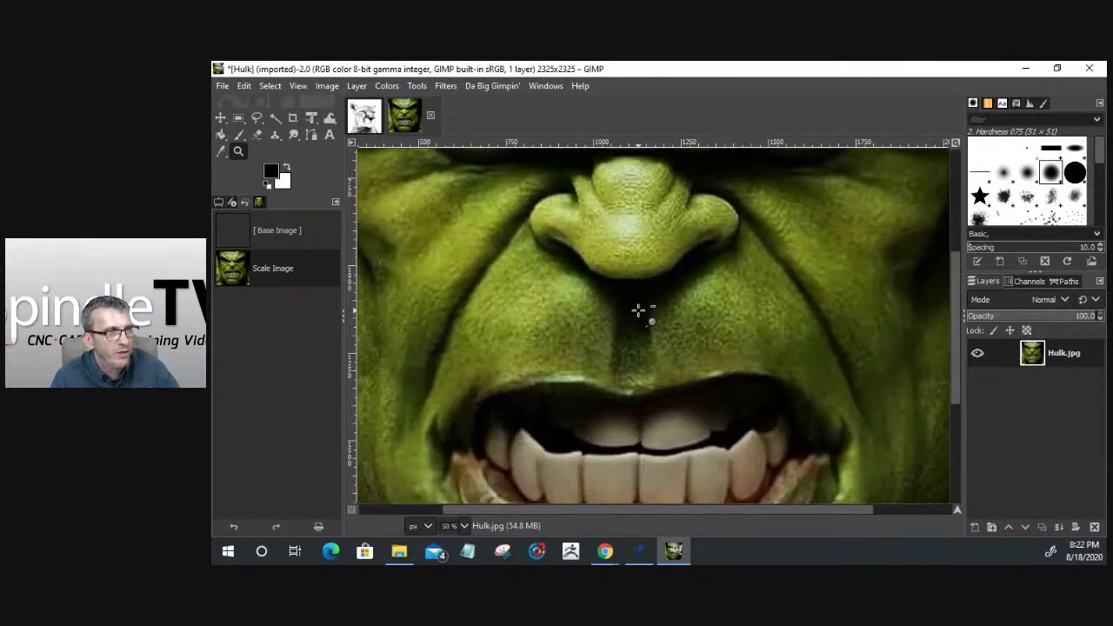
ctrl+click(640, 309)
ctrl+click(640, 309)
ctrl+click(641, 313)
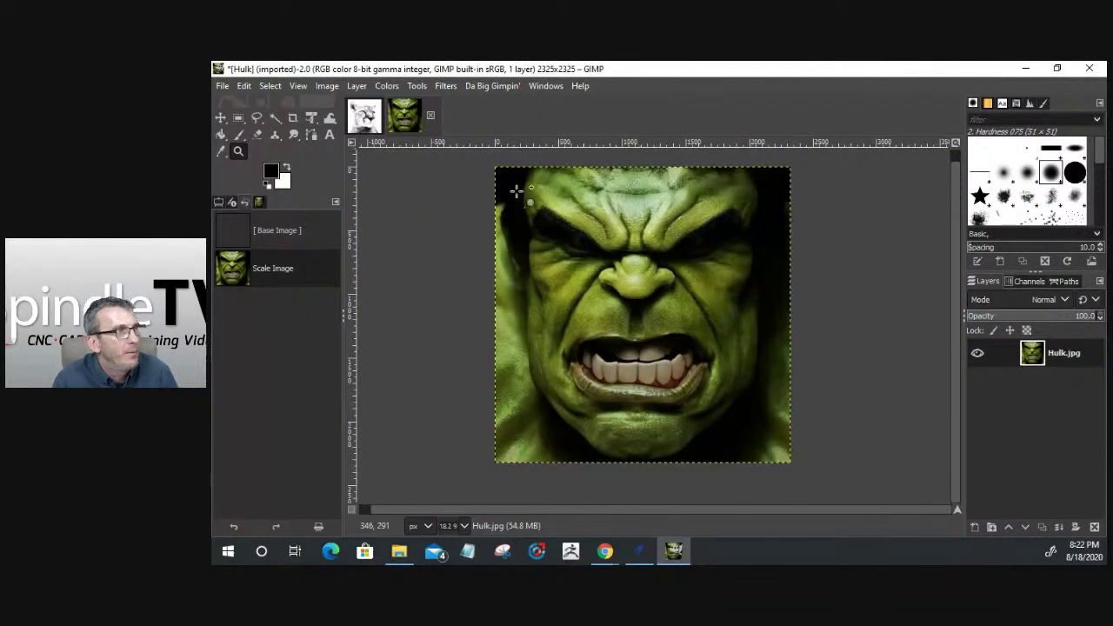
click(483, 87)
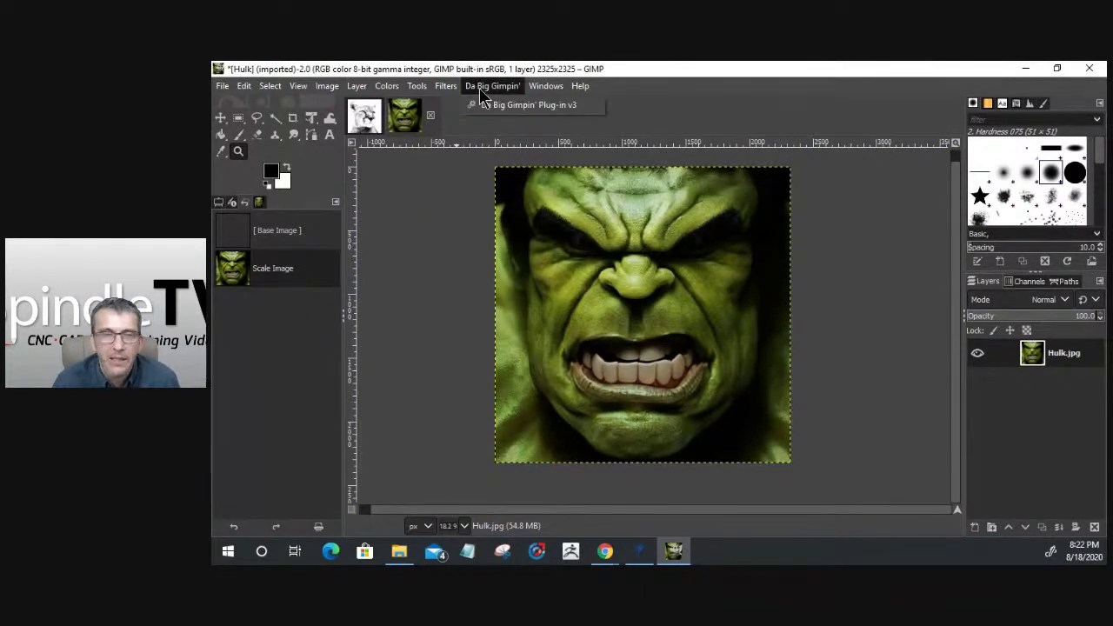
click(493, 108)
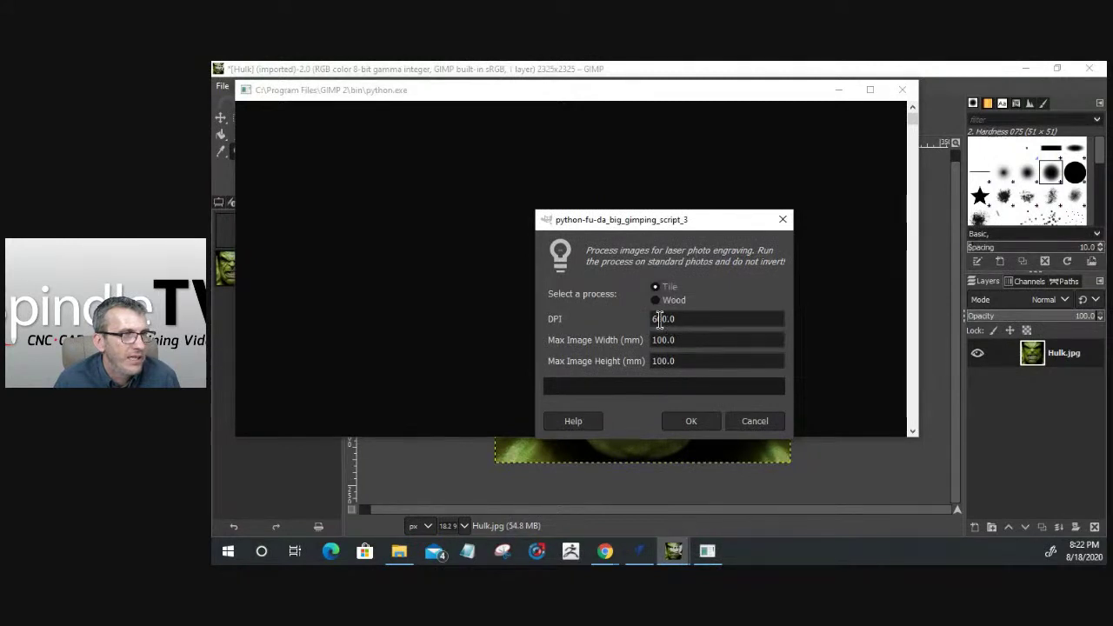
click(678, 433)
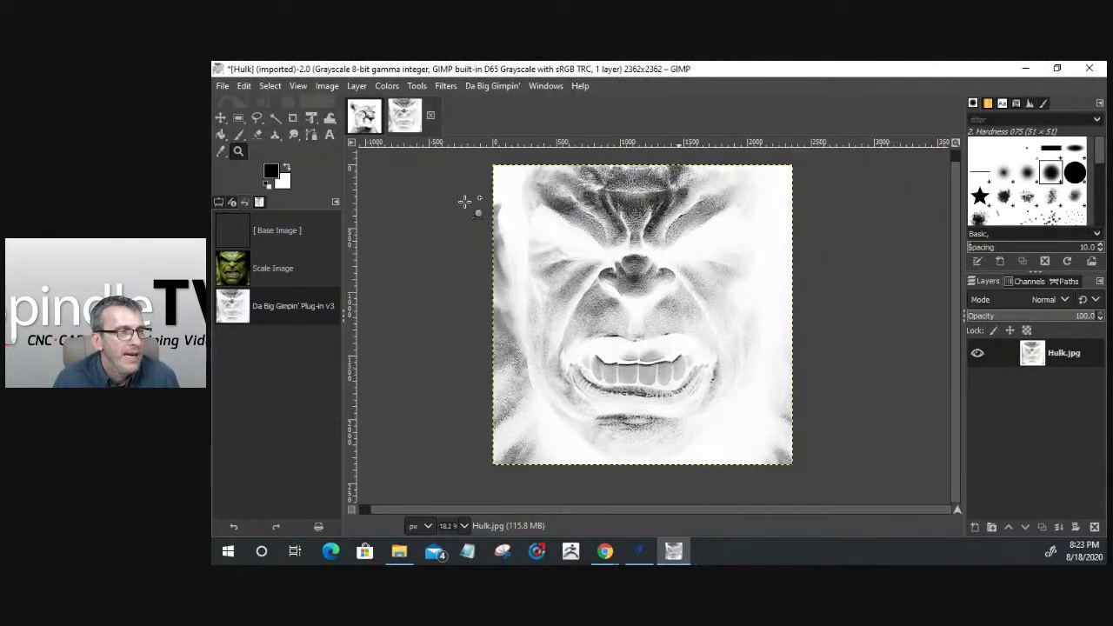
scroll(600, 347, up, 1)
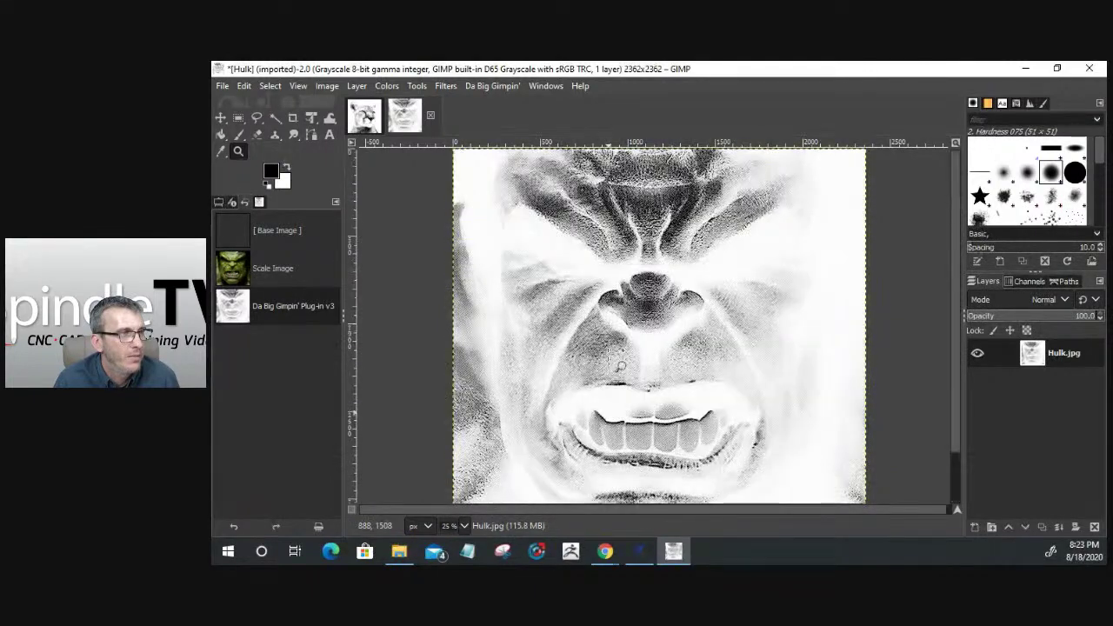
Export the processed image to the Downloads folder as HulkLaser_4x4.jpg with JPEG quality 100
click(230, 86)
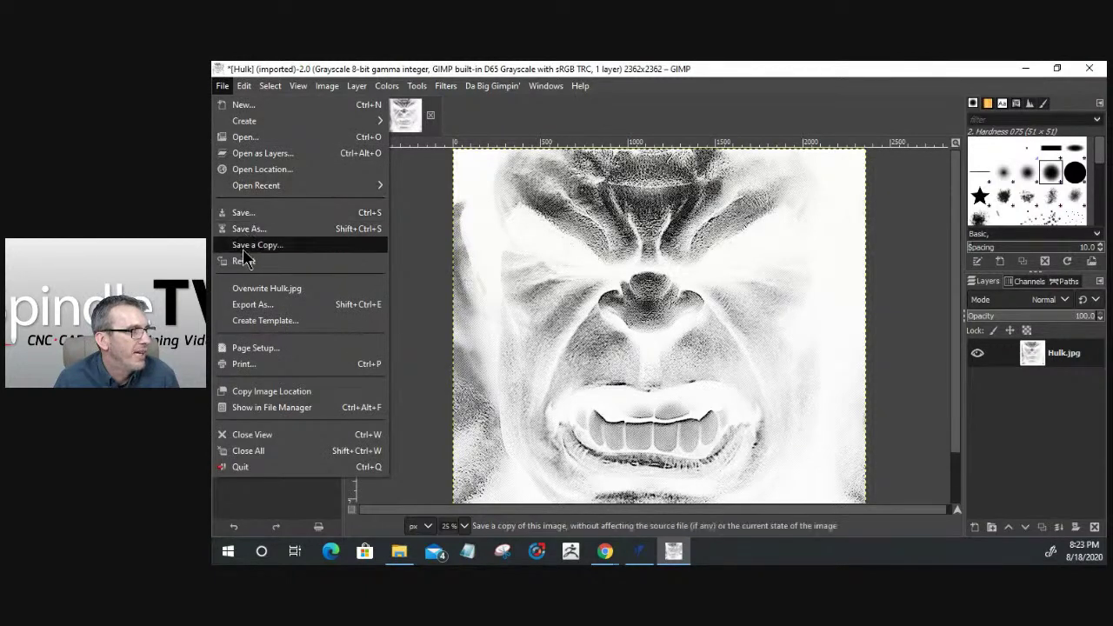
click(252, 305)
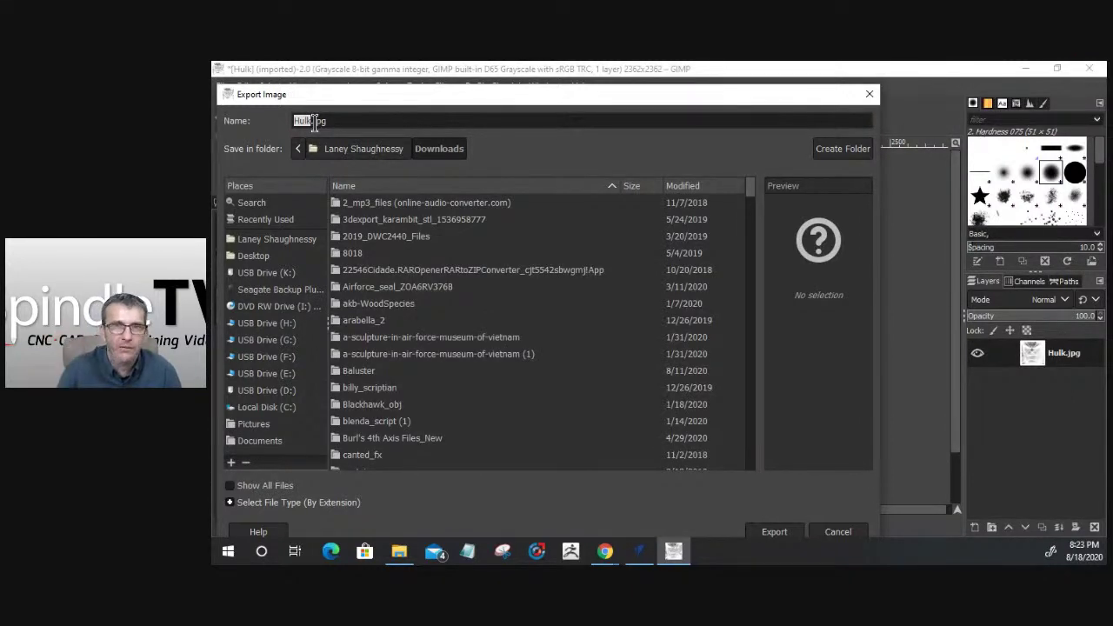
scroll(459, 256, down, 5)
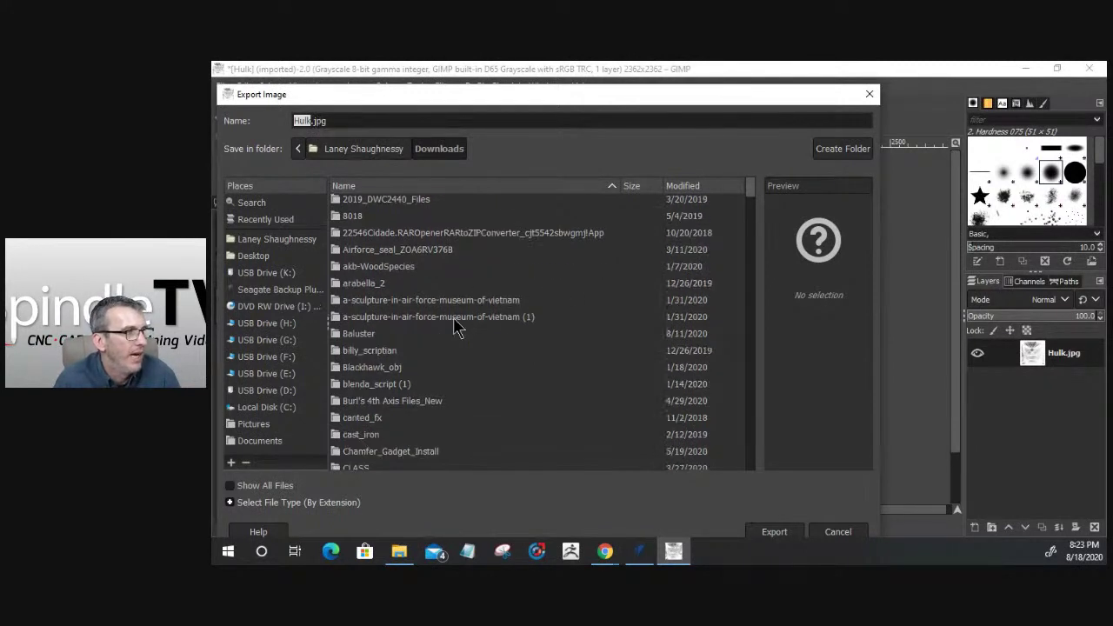
scroll(448, 317, up, 4)
scroll(440, 307, up, 1)
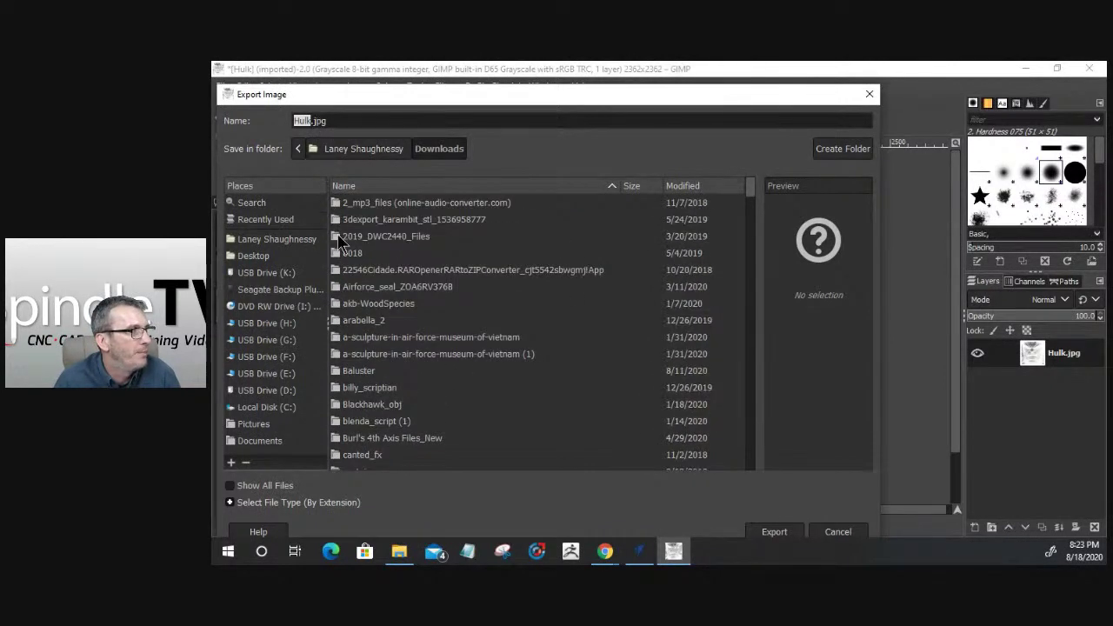
click(308, 120)
text(Laser_)
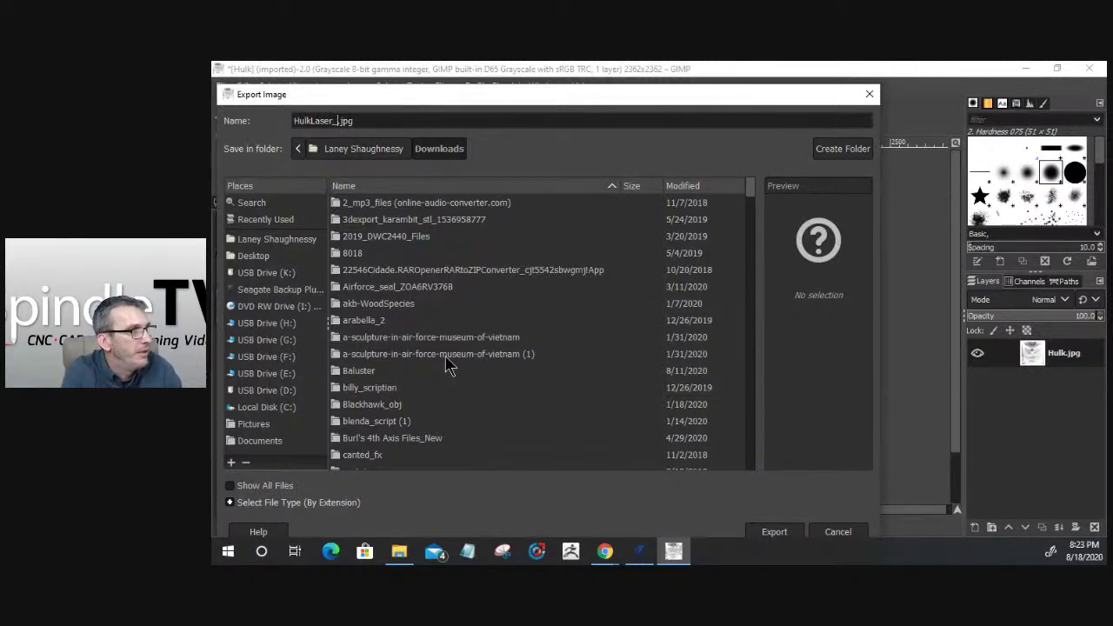
text(4x4)
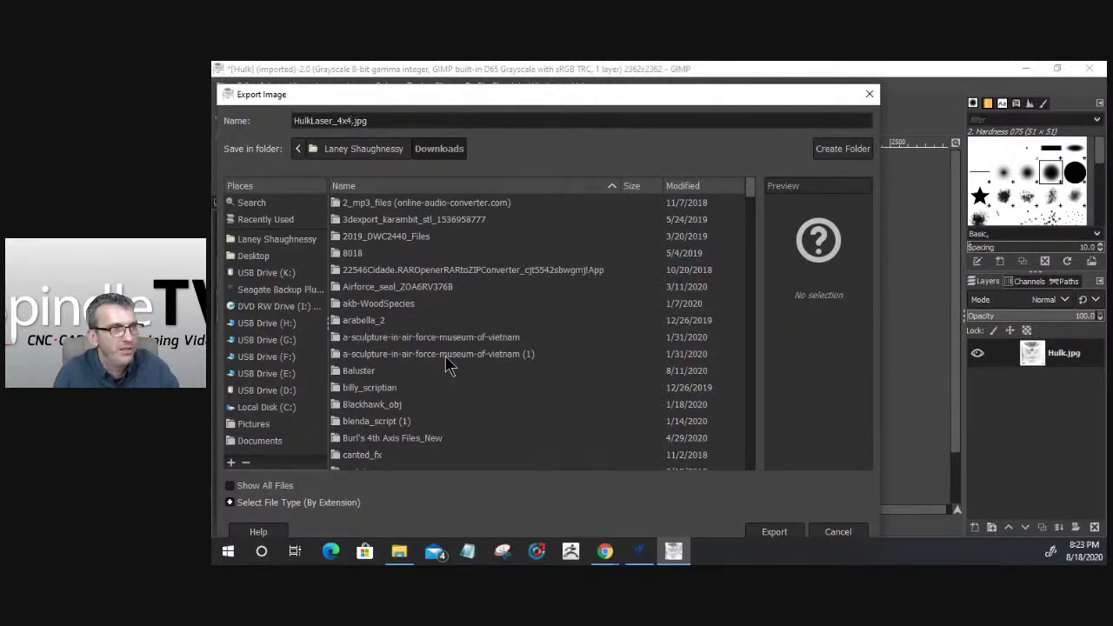
click(770, 531)
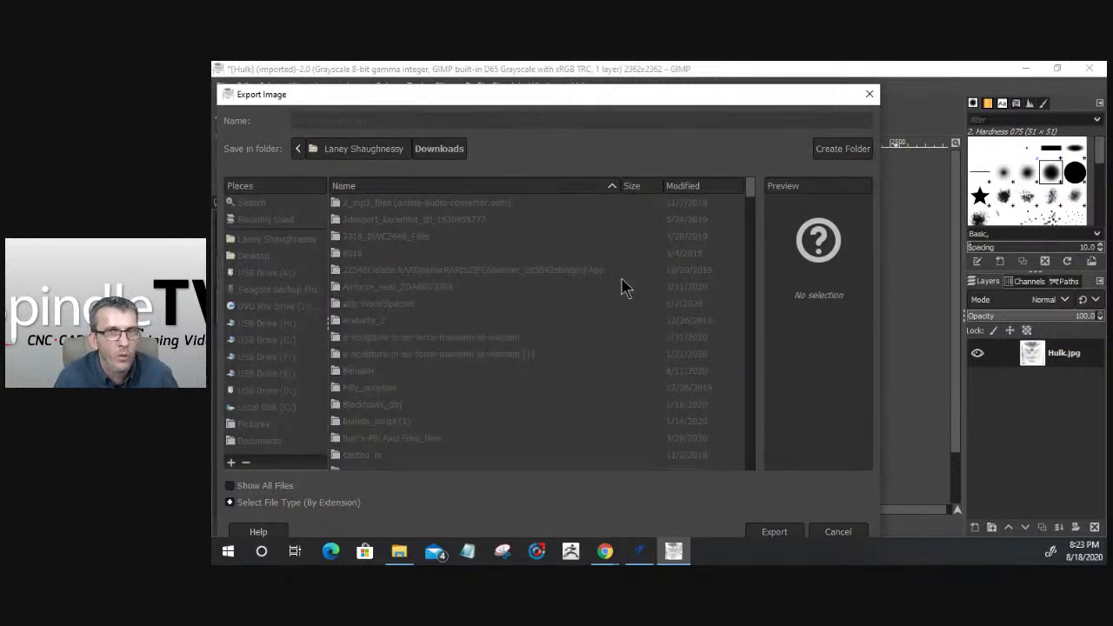
click(750, 187)
click(751, 187)
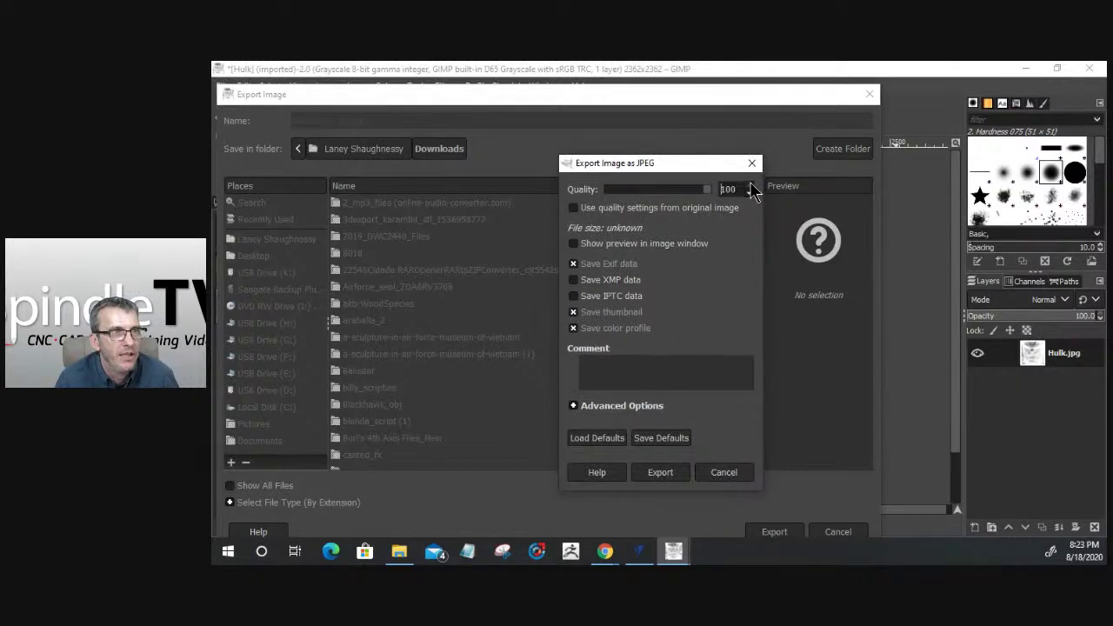
click(659, 472)
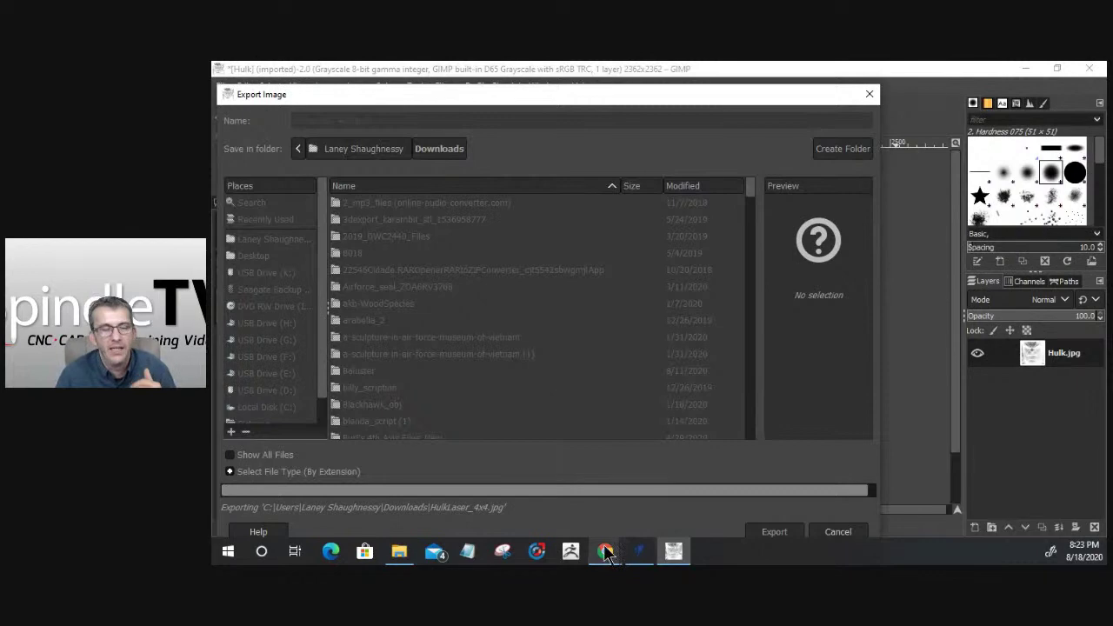
Examine the dot pattern of the processed Hulk image up close around the nose, mouth and teeth
mouse_move(606, 553)
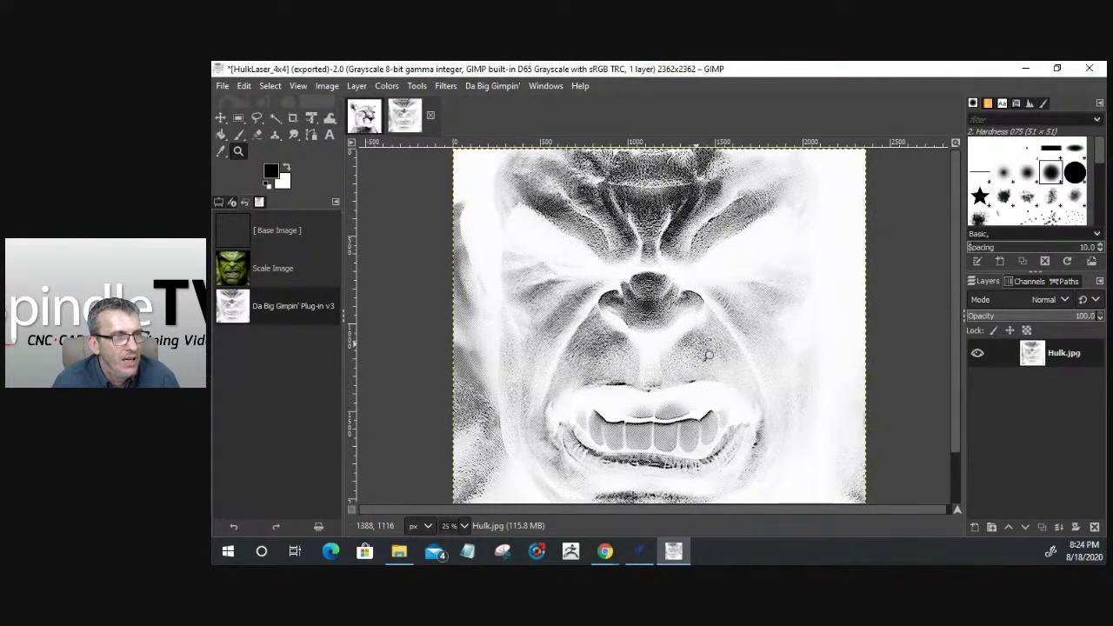
click(708, 355)
click(709, 355)
click(708, 355)
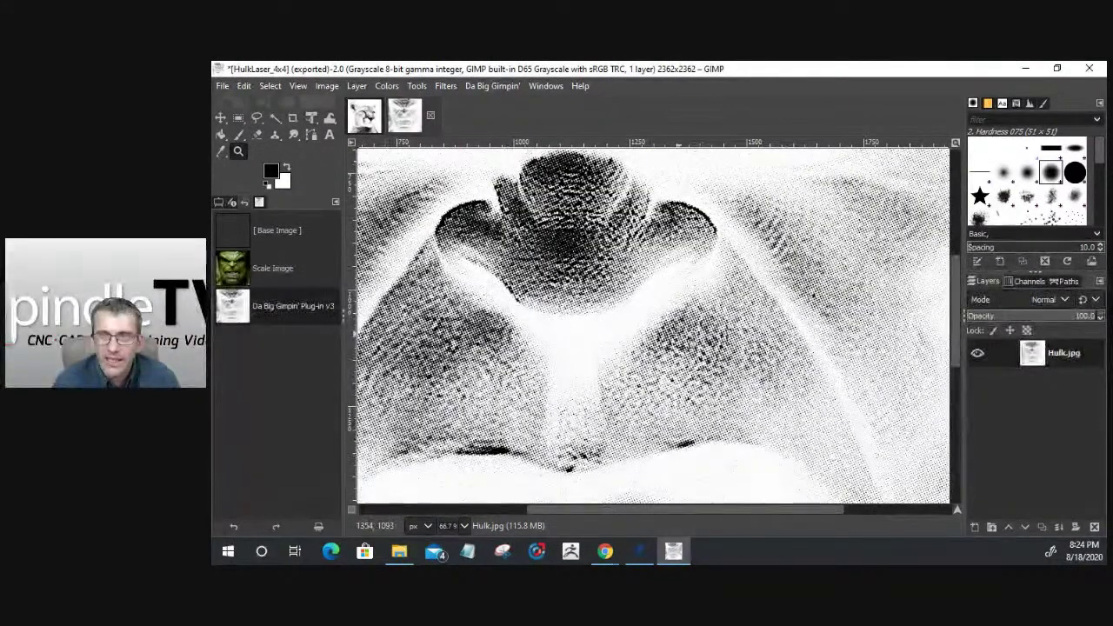
click(753, 413)
click(753, 412)
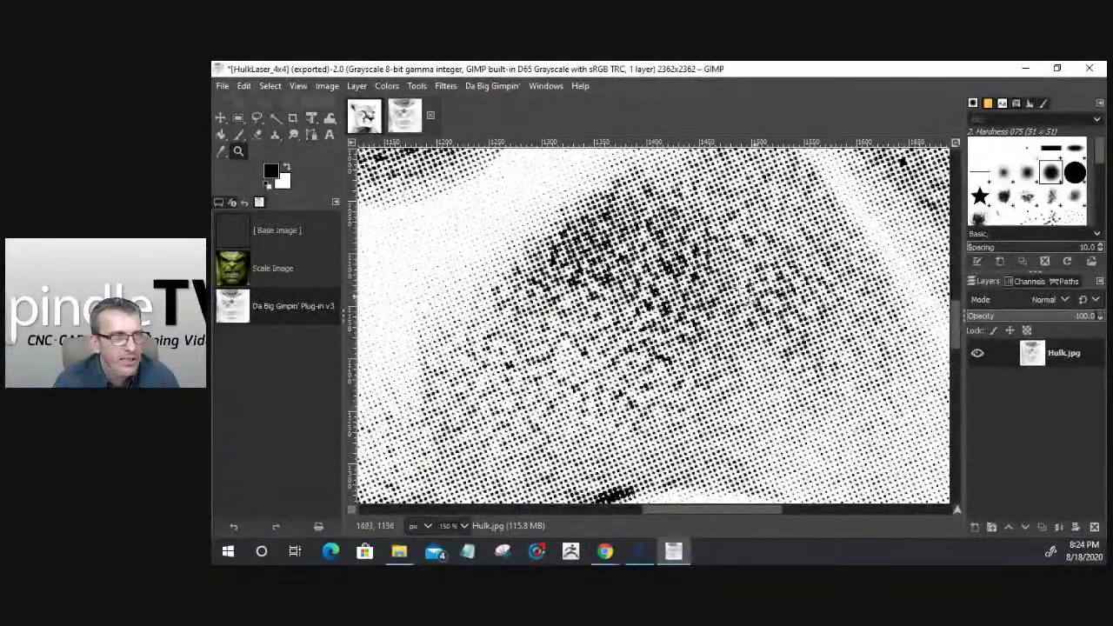
scroll(701, 336, down, 10)
scroll(709, 339, up, 4)
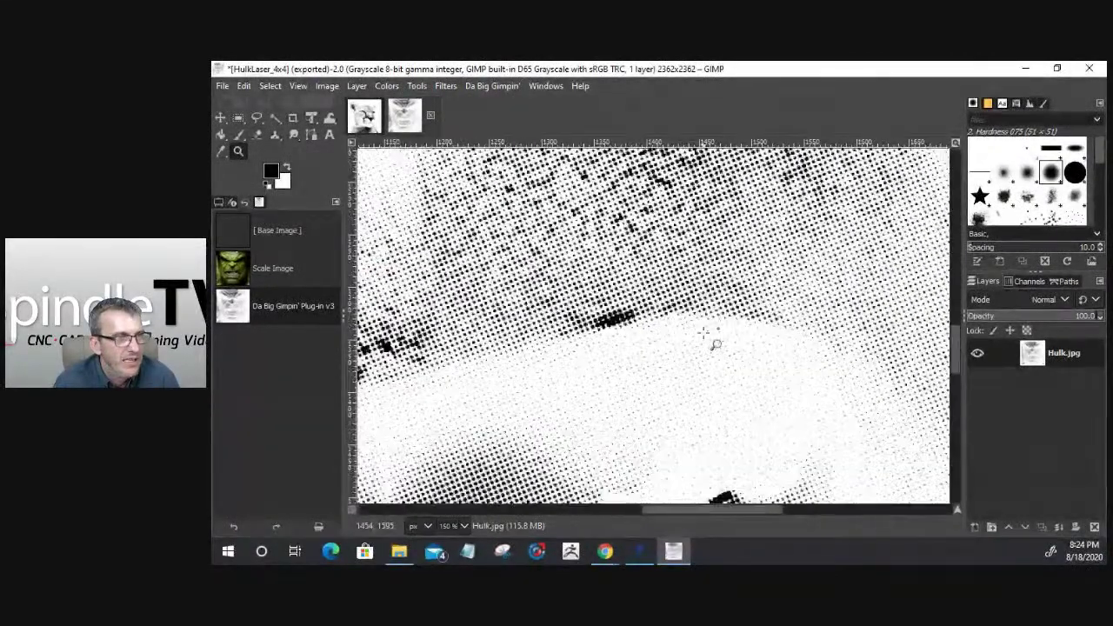
scroll(705, 339, down, 4)
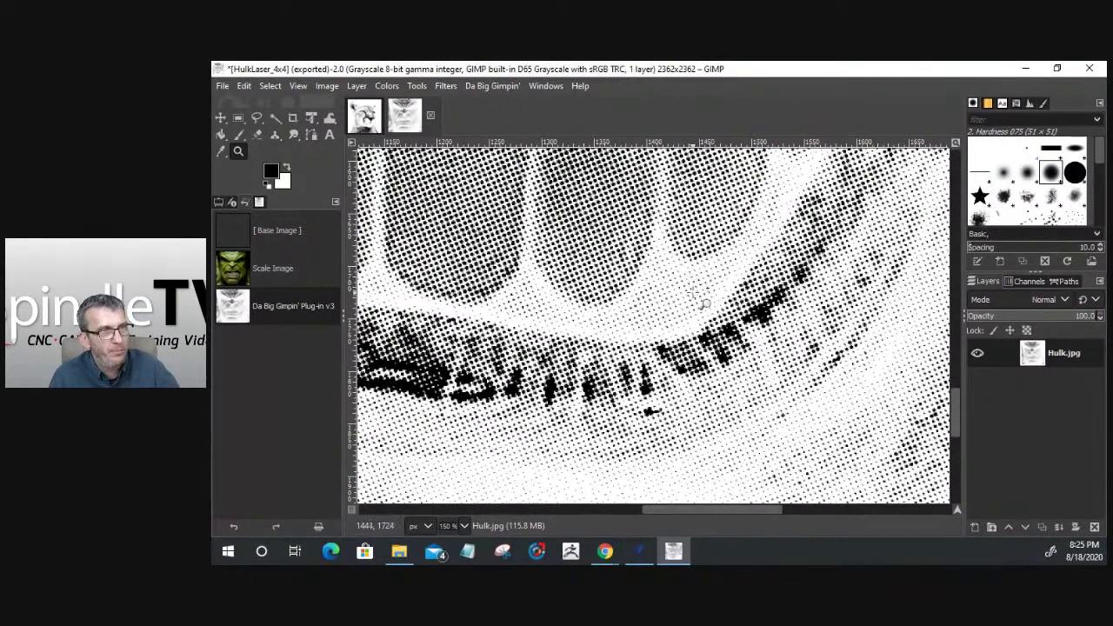
scroll(693, 287, down, 4)
scroll(693, 289, down, 2)
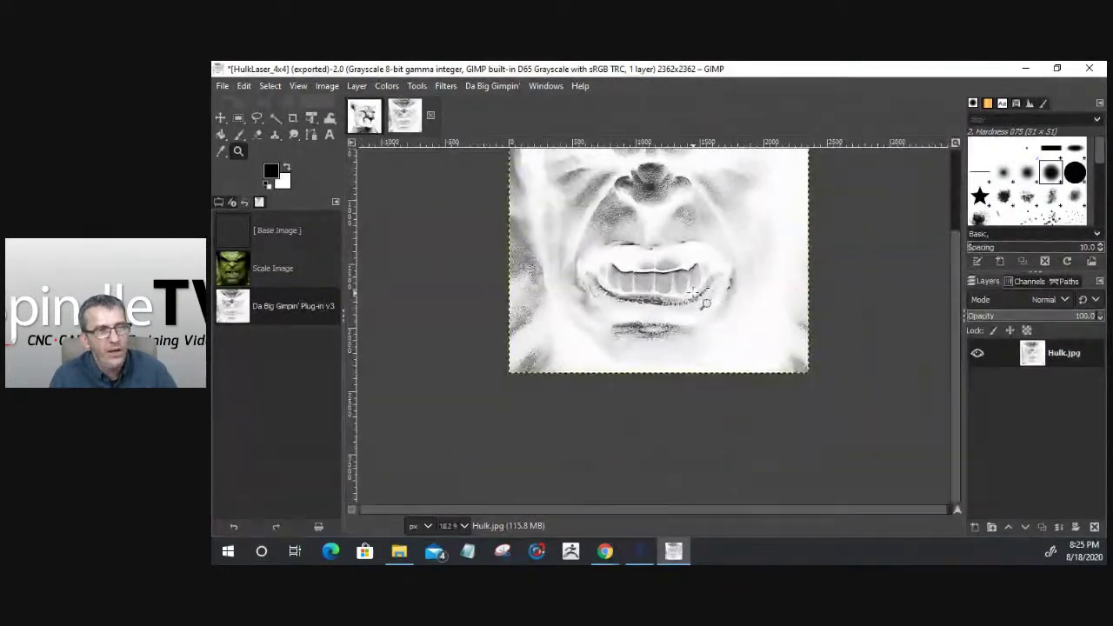
scroll(948, 304, up, 2)
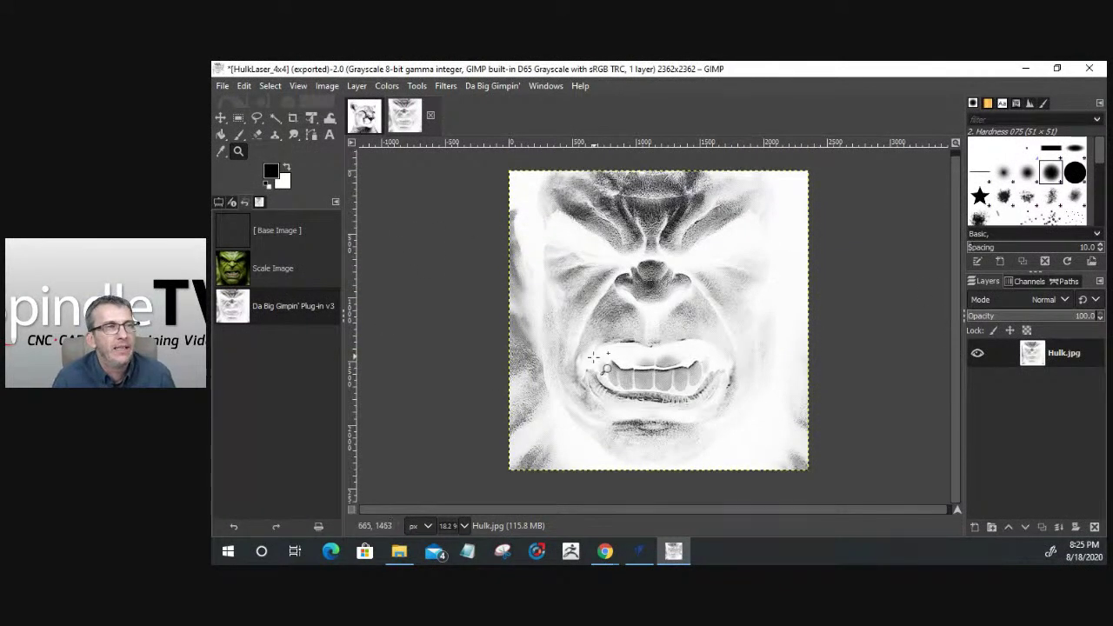
Revert the Hulk image to the Scale Image state in the undo history
click(240, 135)
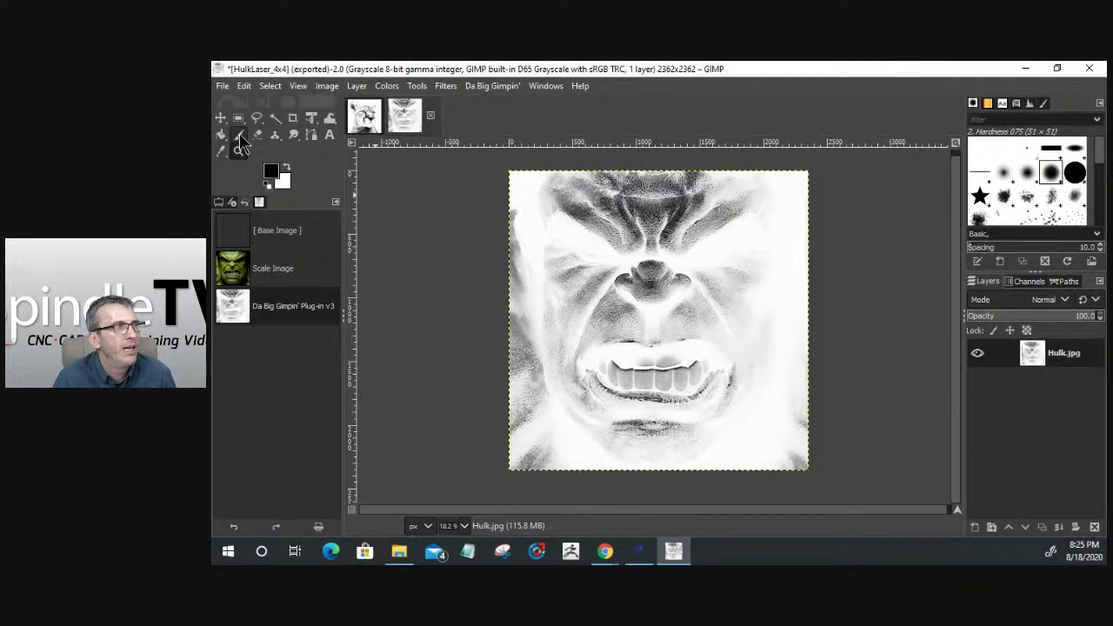
click(393, 85)
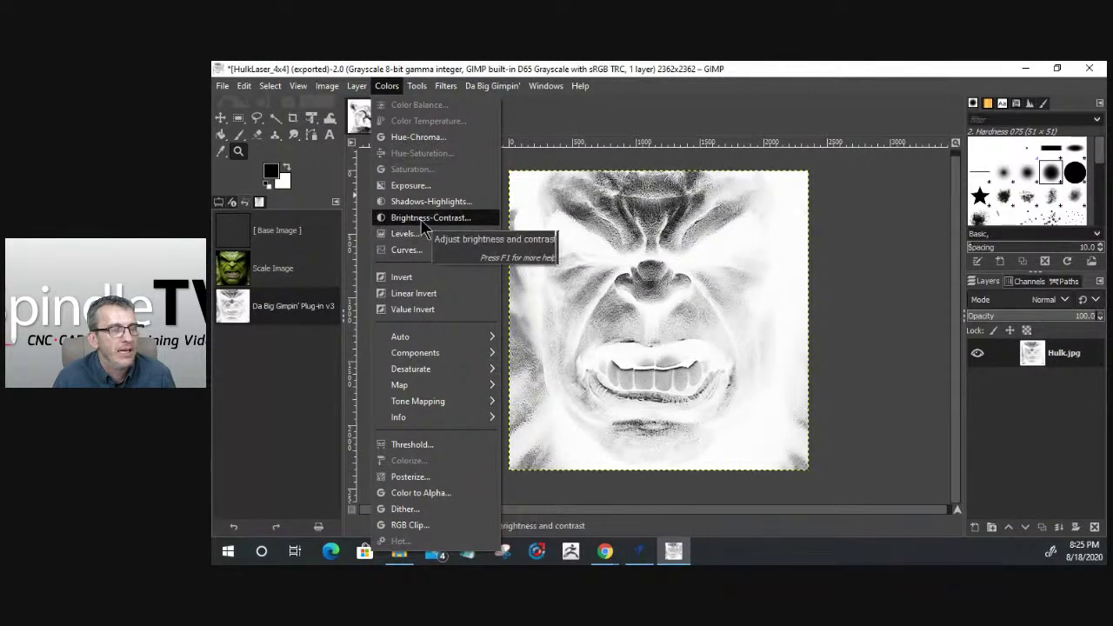
click(563, 158)
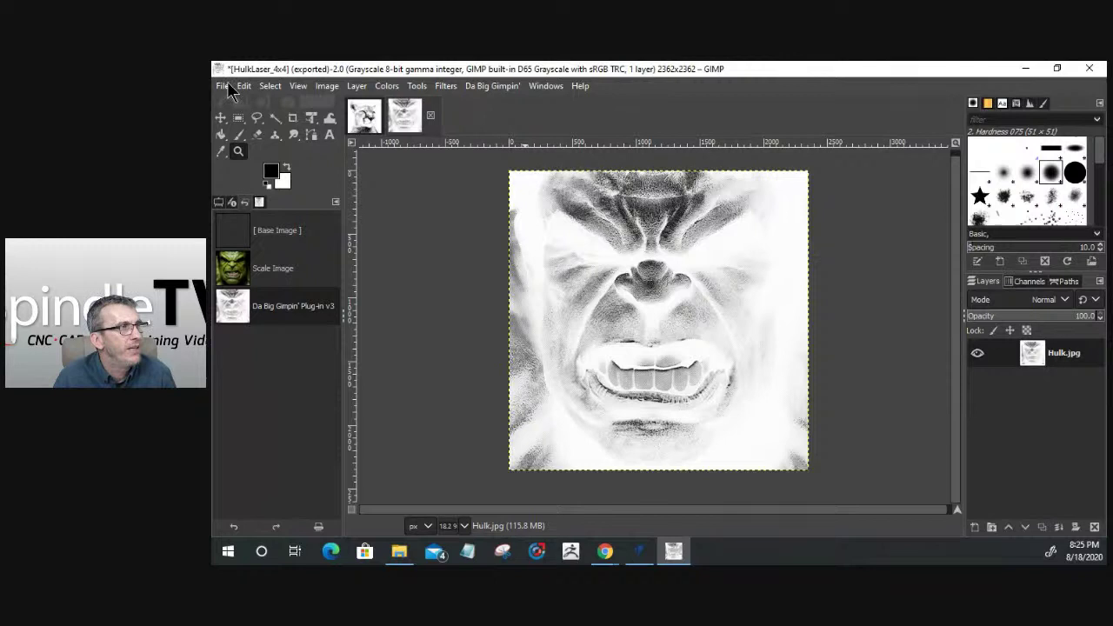
click(270, 268)
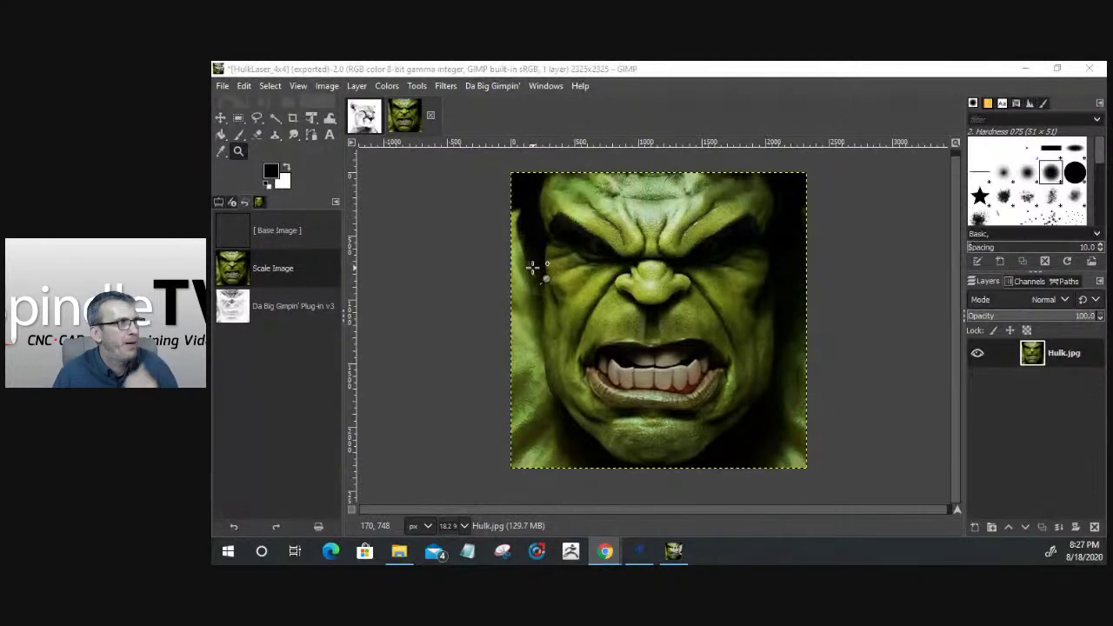
Preview a brightness of 1 and a contrast of 24 on the color Hulk photo and discard the adjustment
click(391, 85)
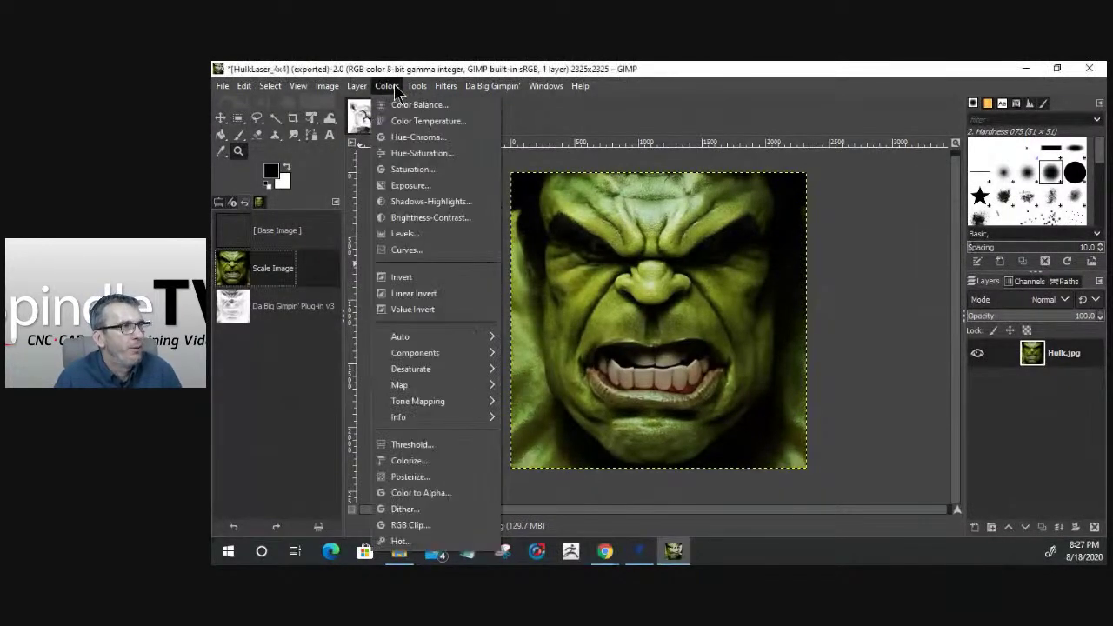
click(421, 217)
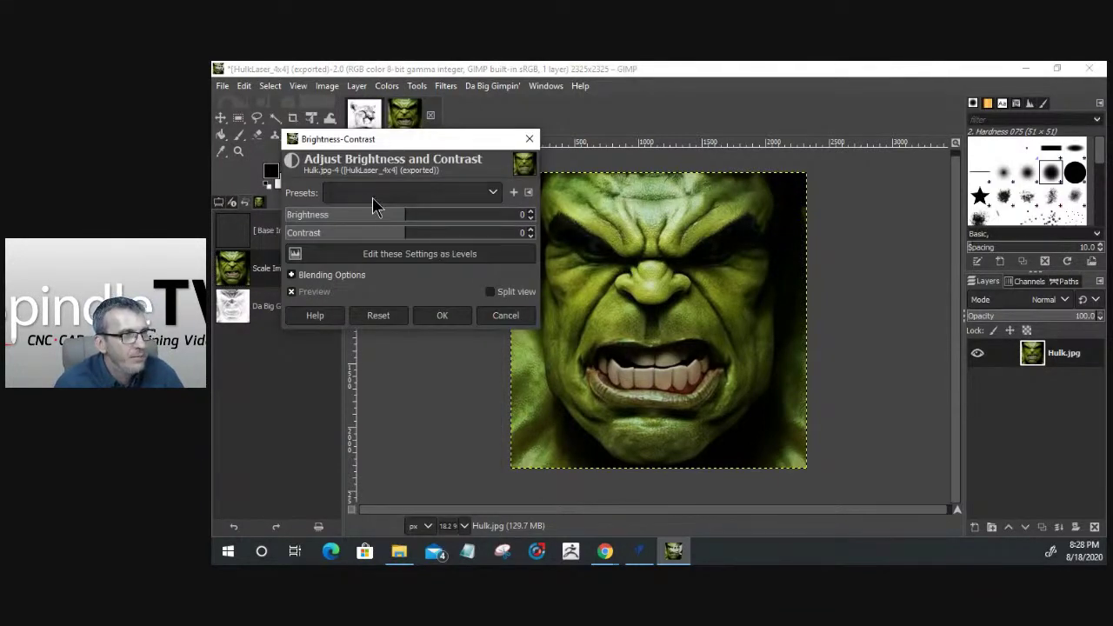
mouse_move(407, 218)
mouse_down()
mouse_move(425, 218)
mouse_move(389, 218)
mouse_up()
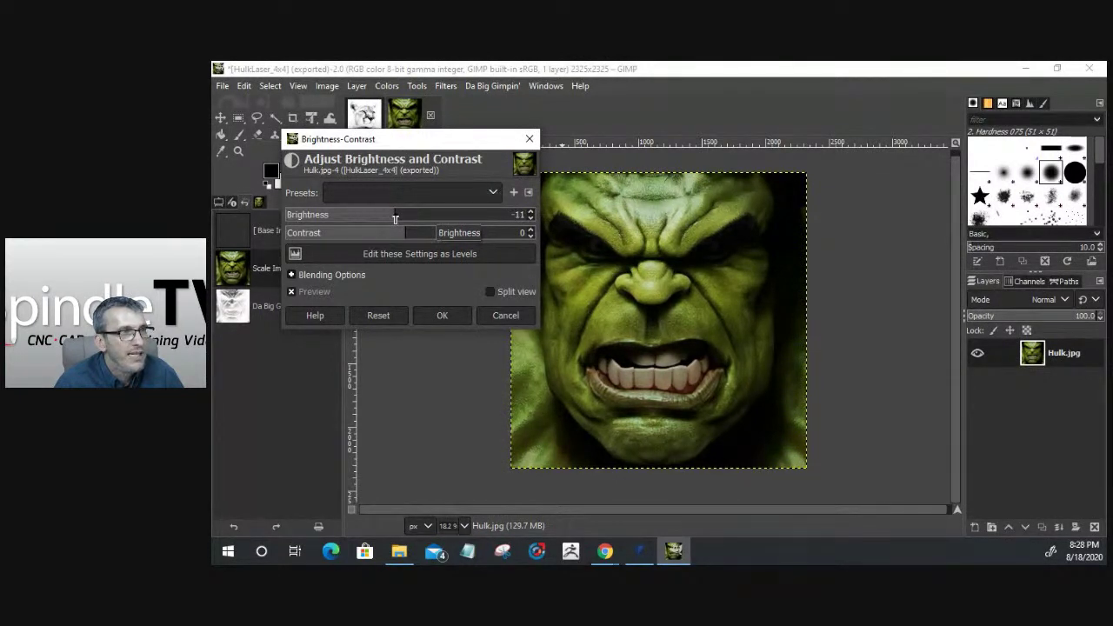
drag(395, 218, 408, 218)
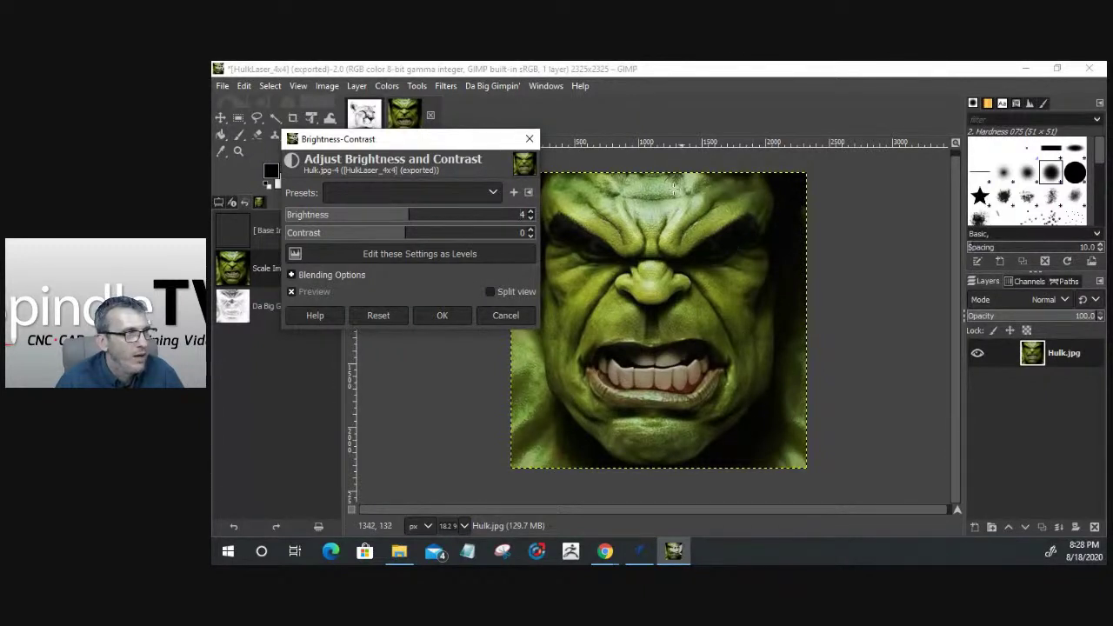
drag(408, 214, 427, 234)
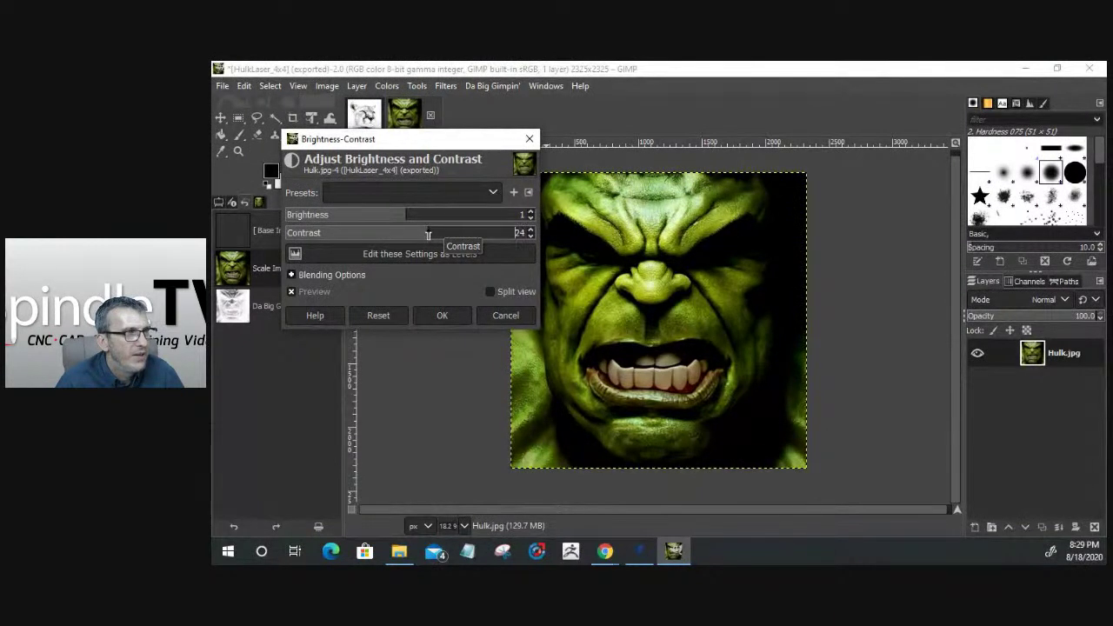
click(505, 315)
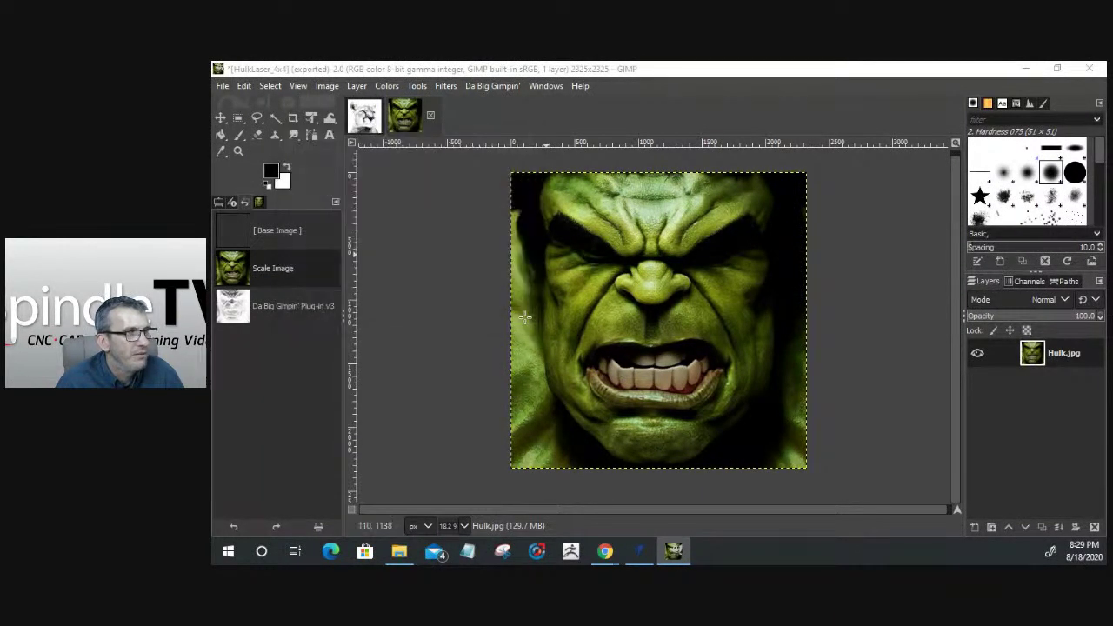
Apply an Exposure adjustment to the color Hulk photo with a black level of 0.006 and an exposure of 1.802
click(388, 86)
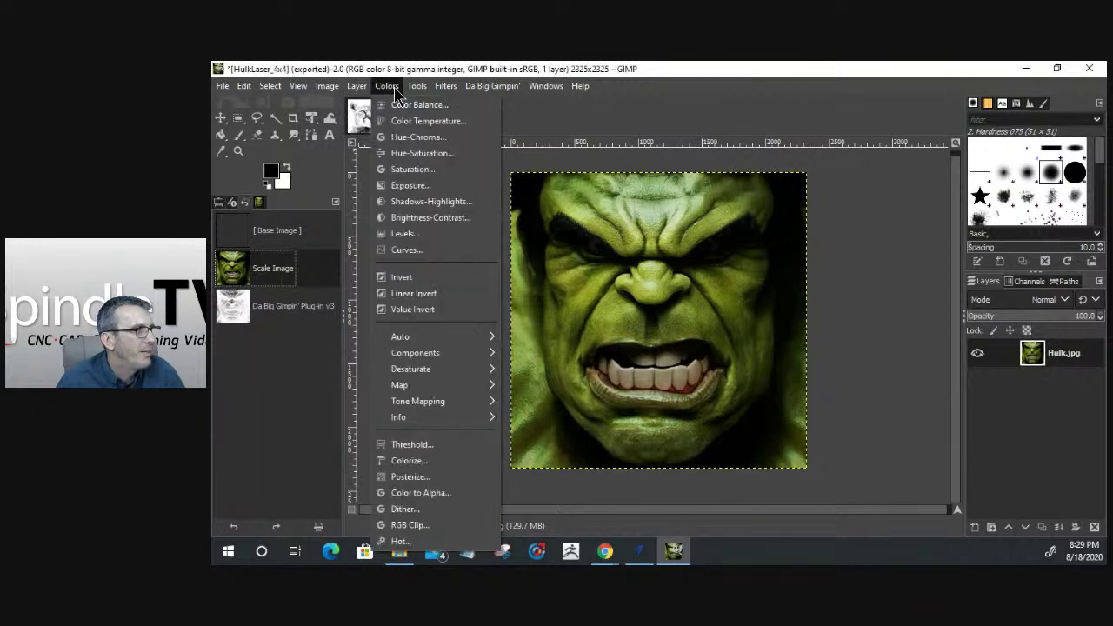
click(401, 186)
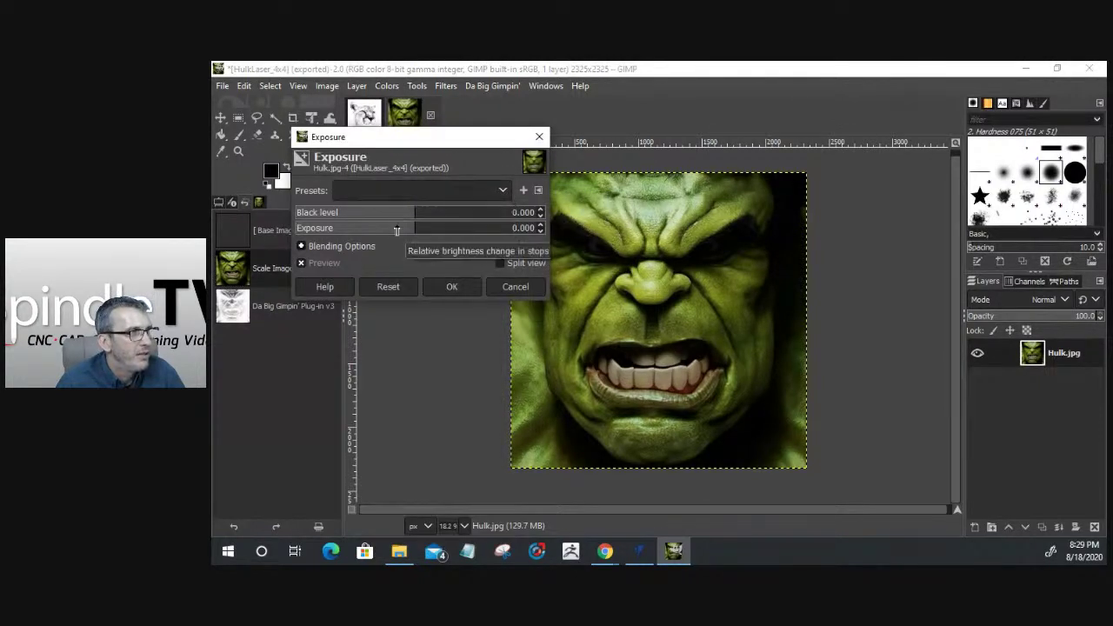
click(412, 213)
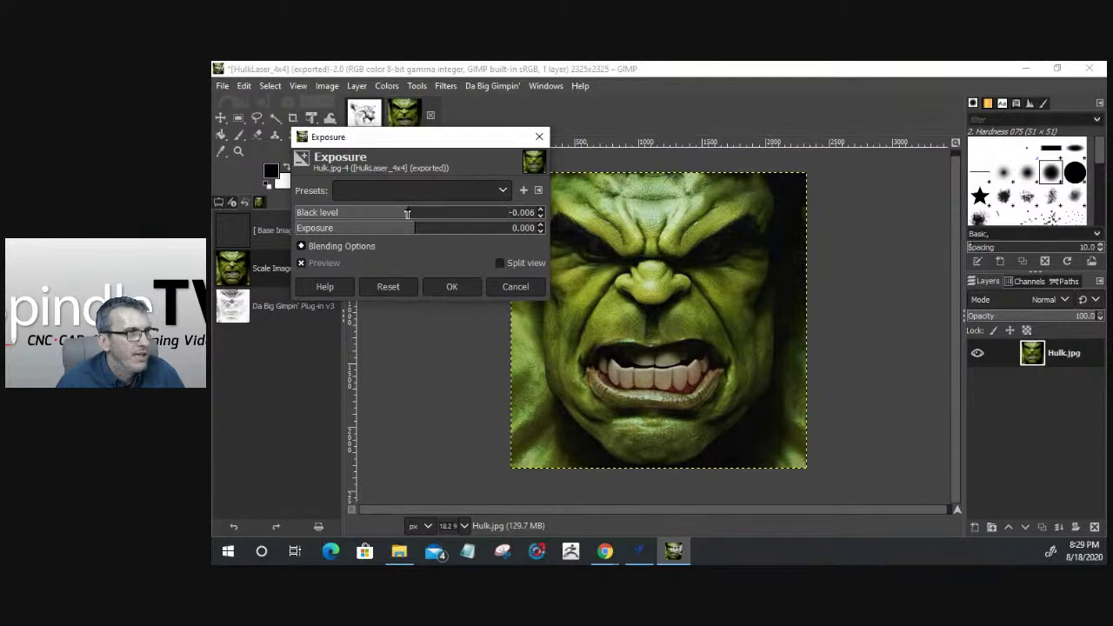
mouse_move(407, 213)
mouse_down()
mouse_move(441, 214)
mouse_move(408, 215)
mouse_move(436, 233)
mouse_move(422, 217)
mouse_up()
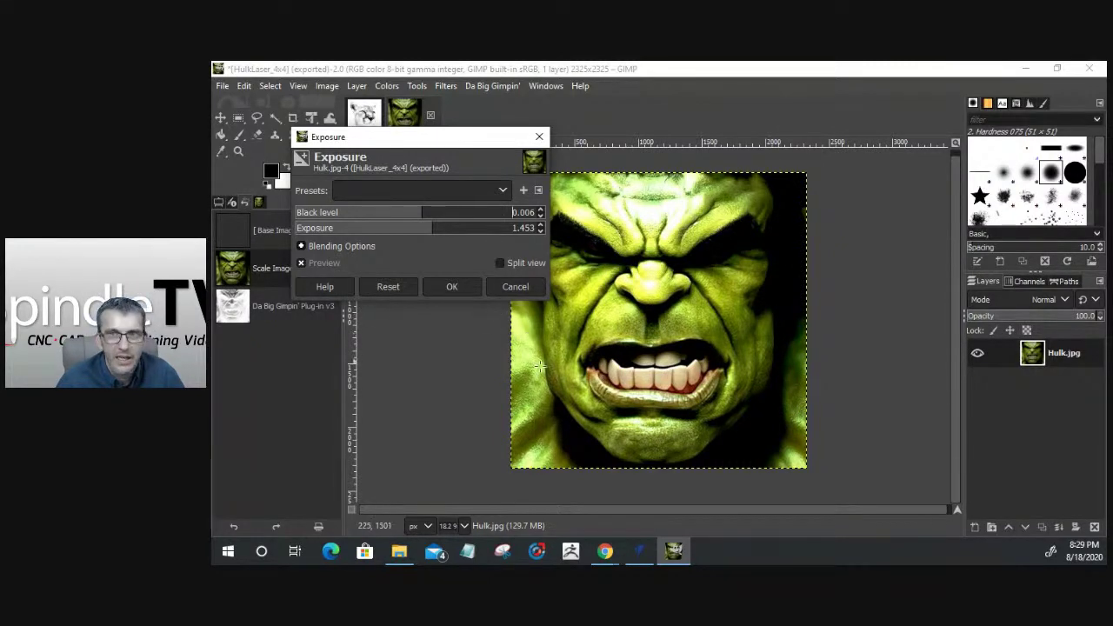
drag(455, 139, 382, 91)
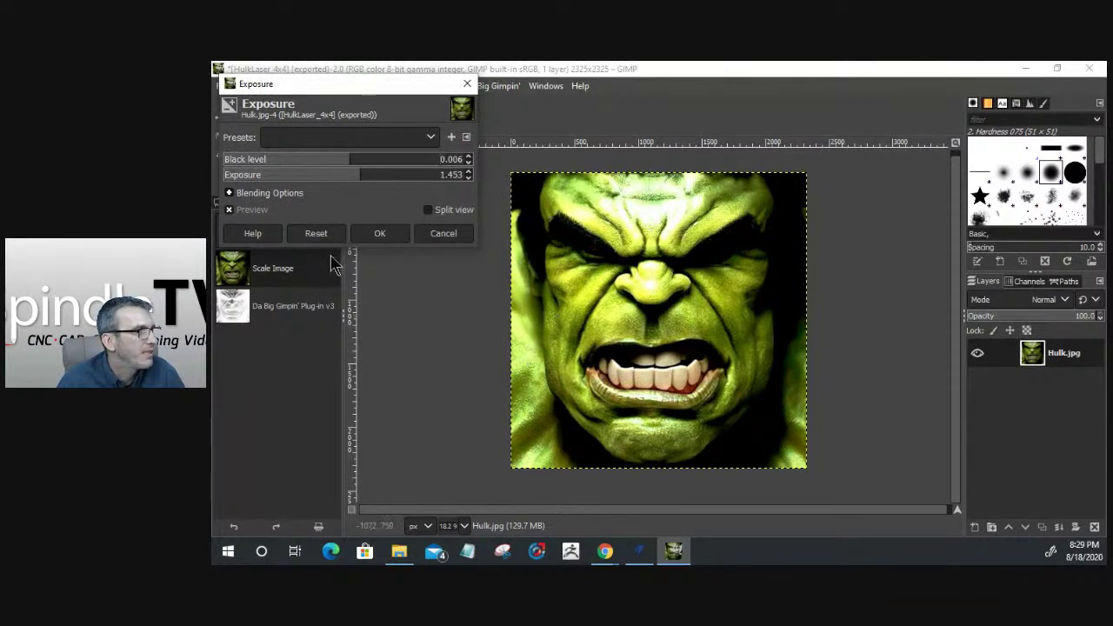
scroll(588, 315, up, 1)
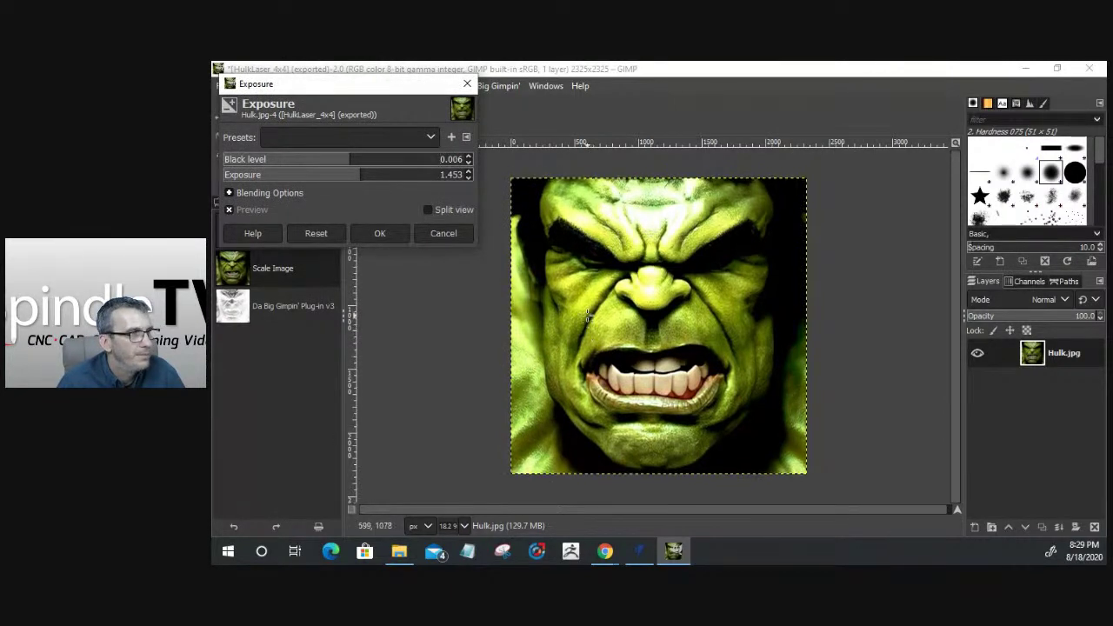
click(536, 320)
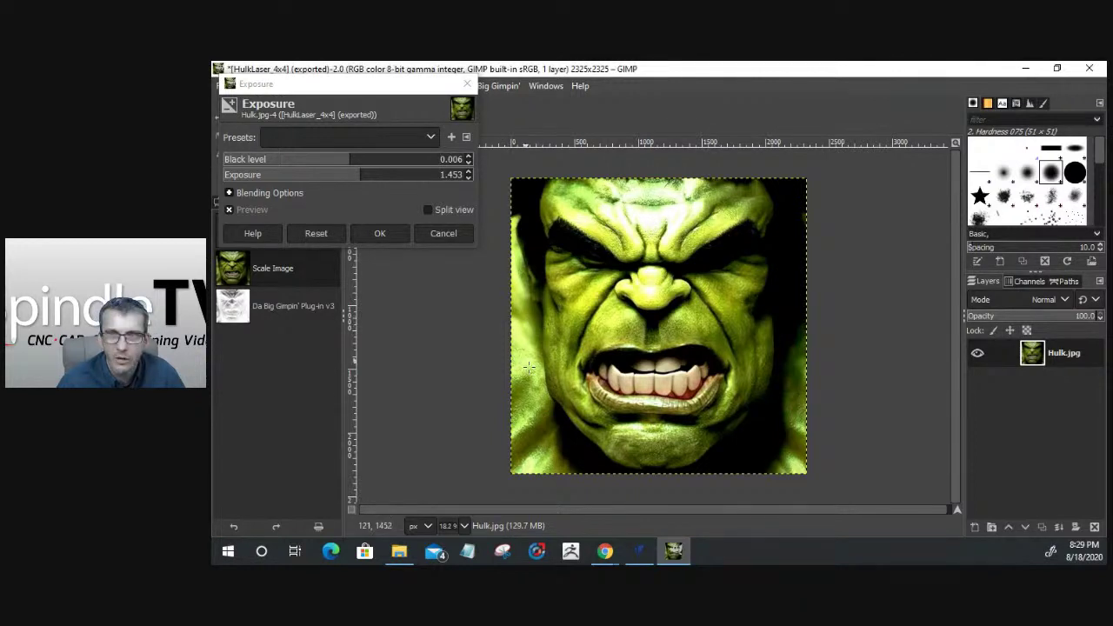
drag(358, 176, 366, 181)
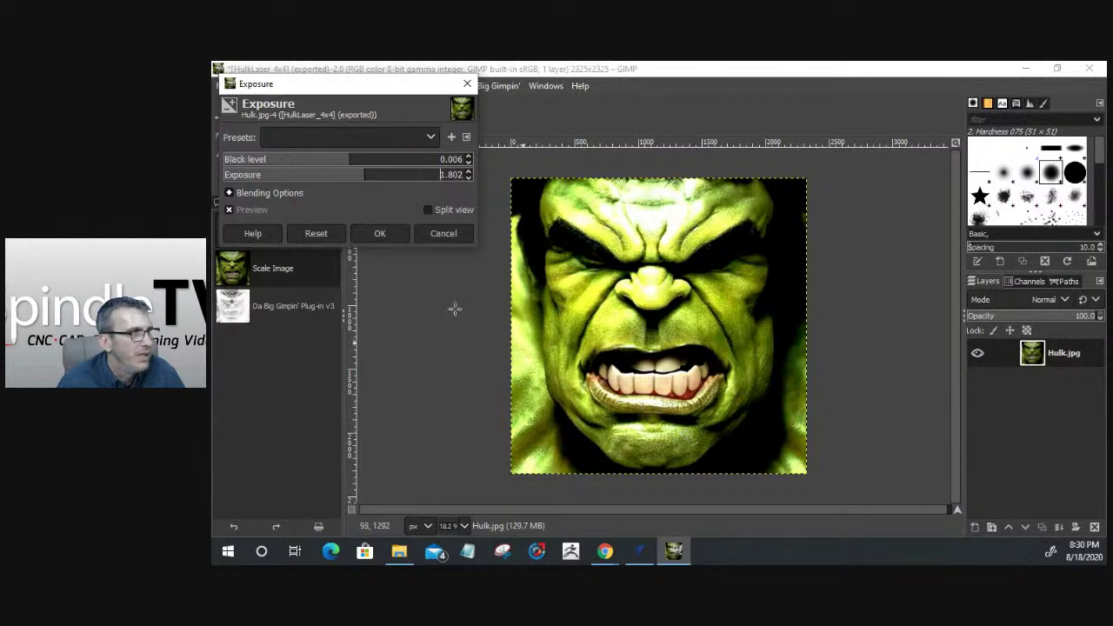
click(380, 233)
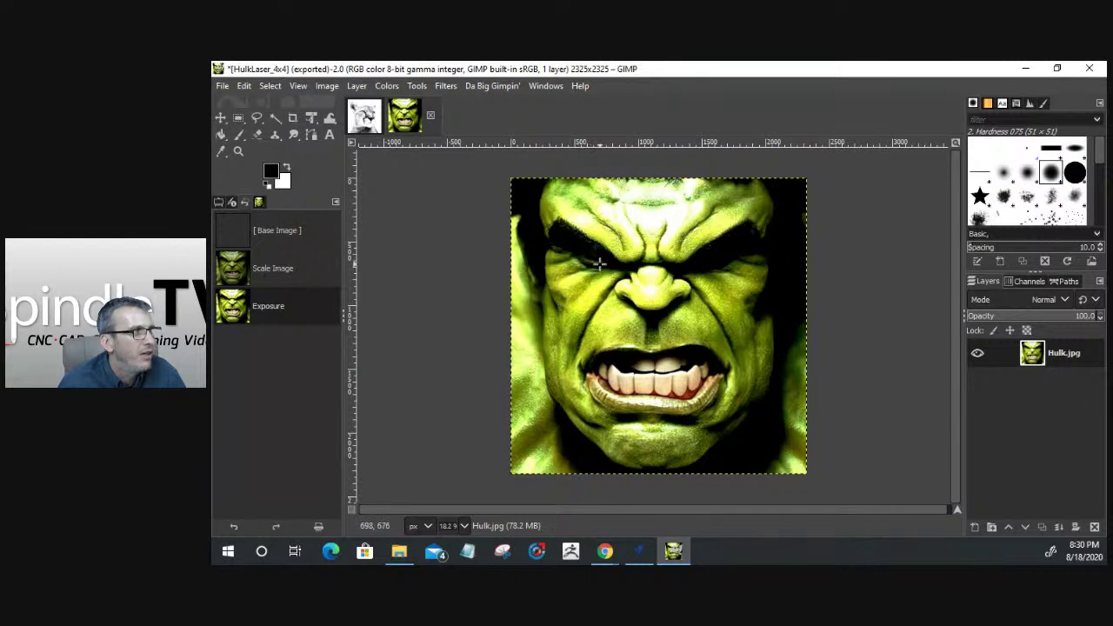
Compare the Scale Image and Exposure states in the undo history while viewing the face up close, ending on the Exposure state
click(268, 268)
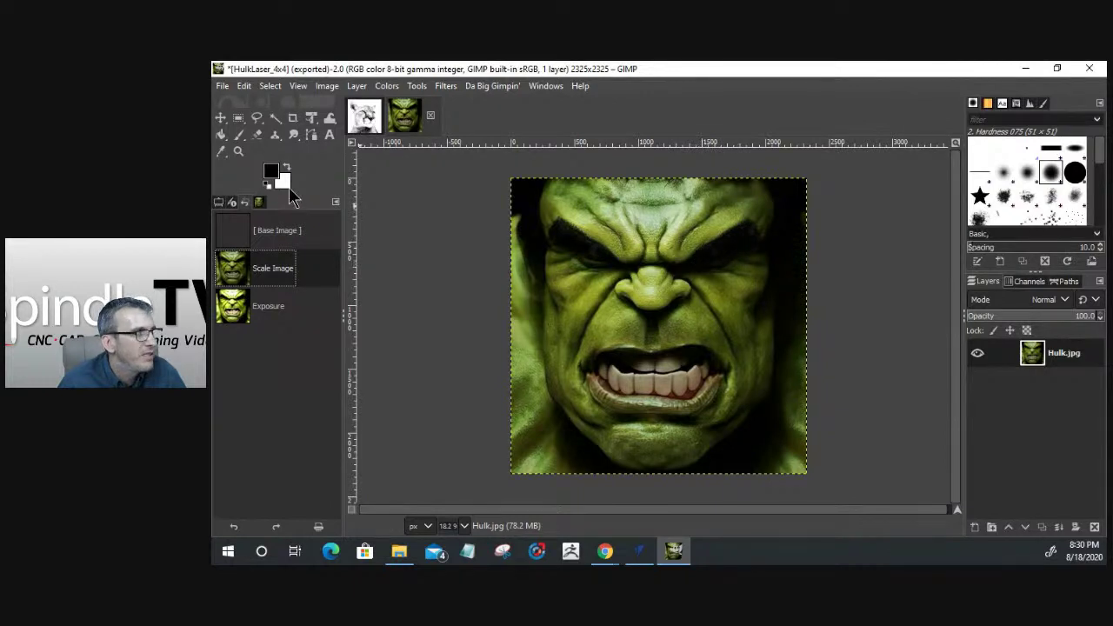
click(238, 151)
click(666, 284)
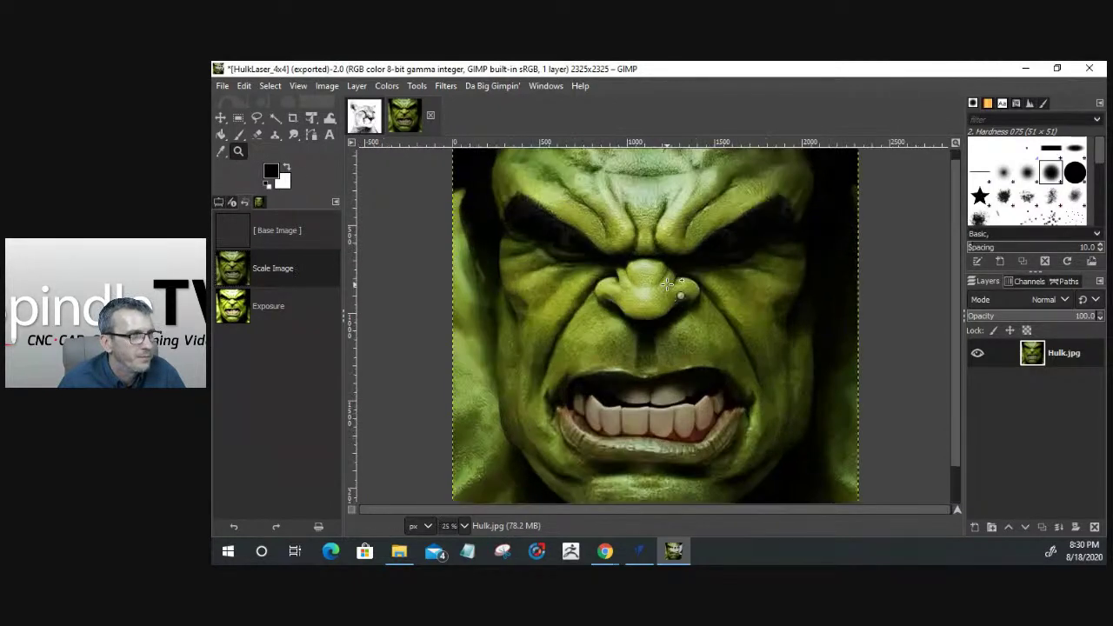
click(667, 283)
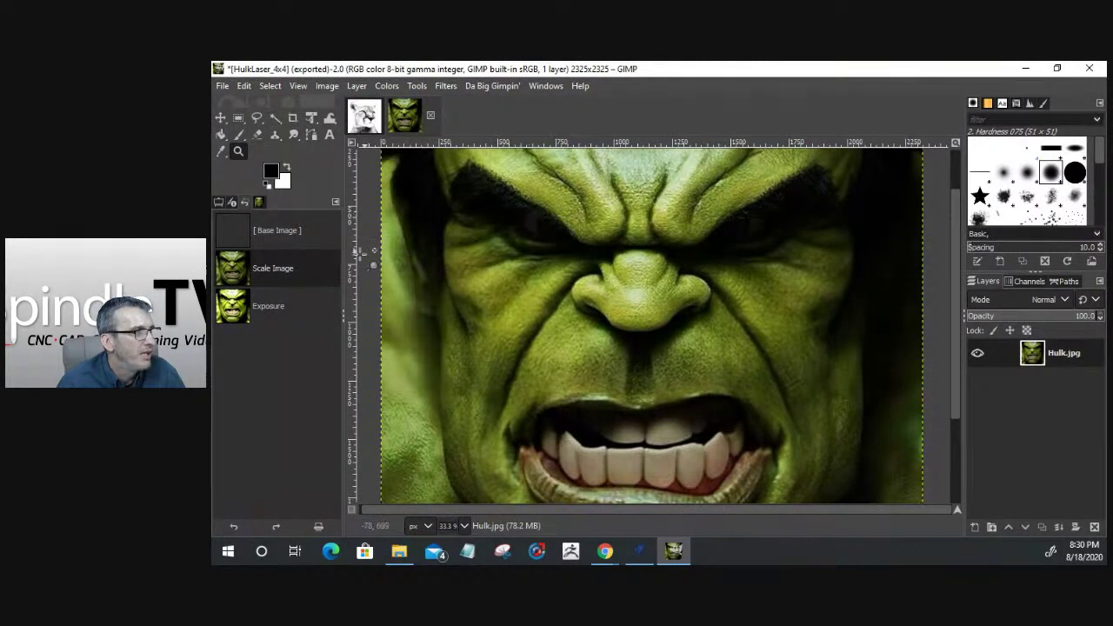
click(268, 306)
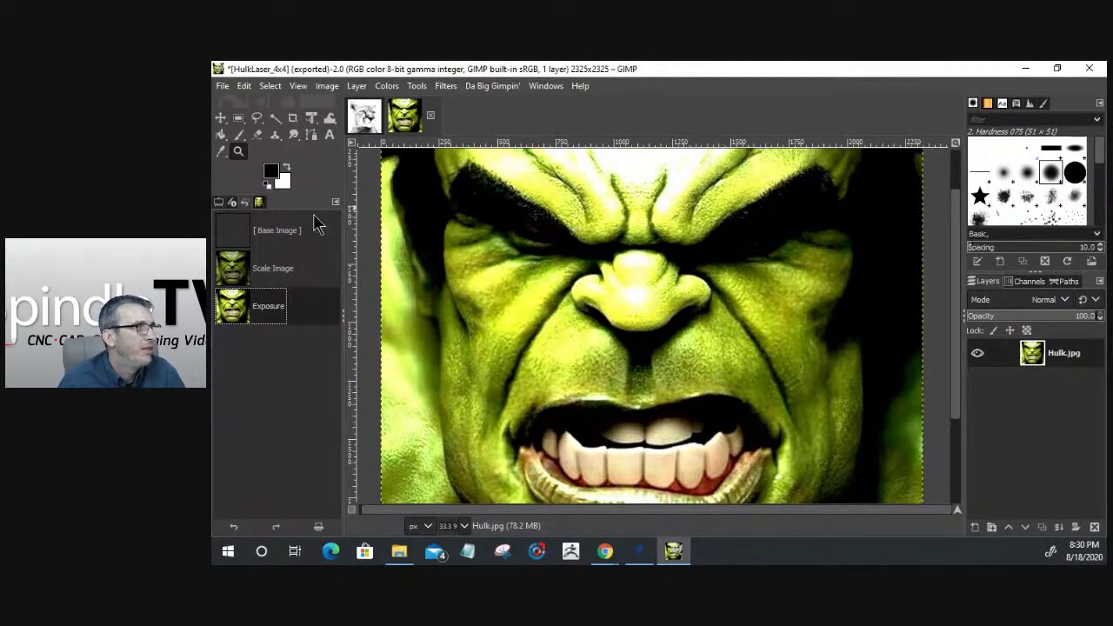
Brighten the midtones with a Curves adjustment on the Value channel, raising input 80 to about 146 and setting the white end's output to 253
click(388, 86)
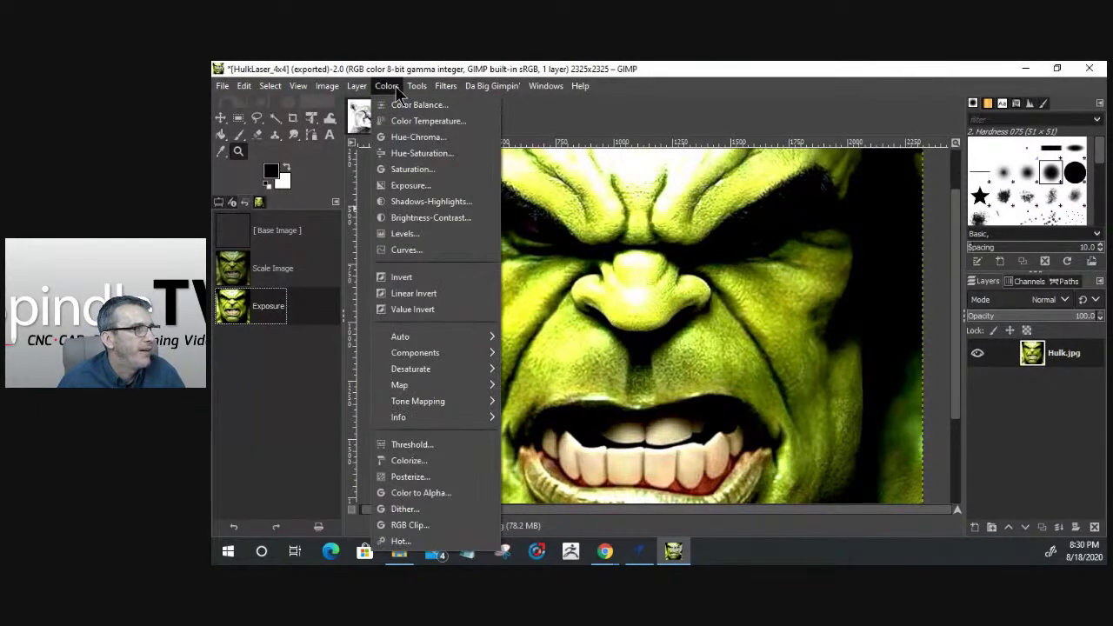
click(401, 250)
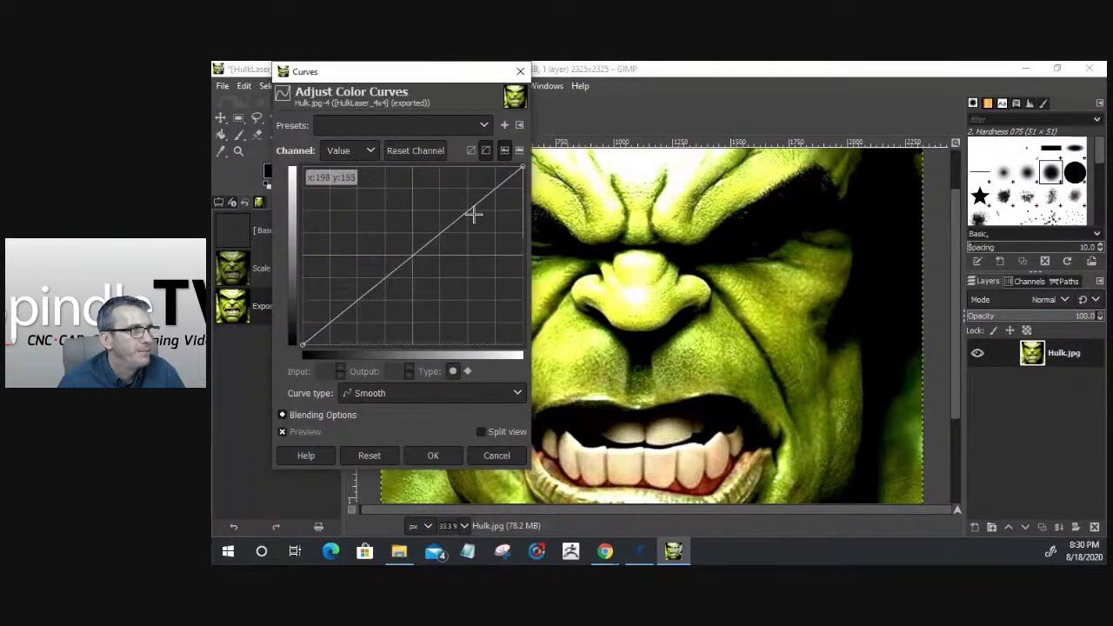
mouse_move(521, 167)
mouse_down()
mouse_move(465, 204)
mouse_move(452, 193)
mouse_move(433, 237)
mouse_move(479, 189)
mouse_move(524, 168)
mouse_up()
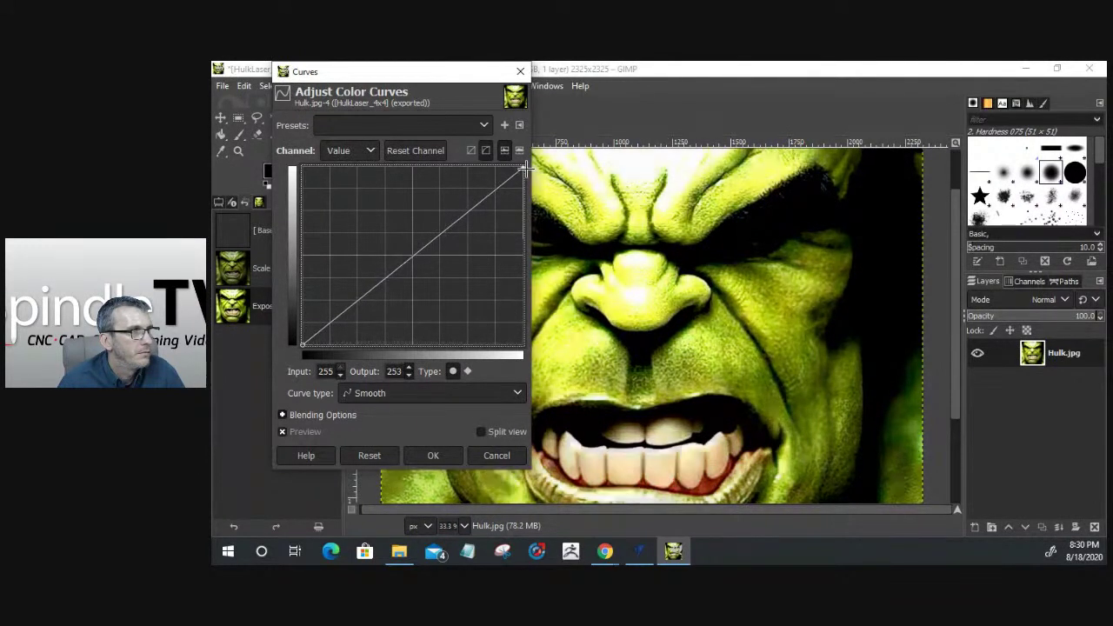
drag(444, 228, 371, 242)
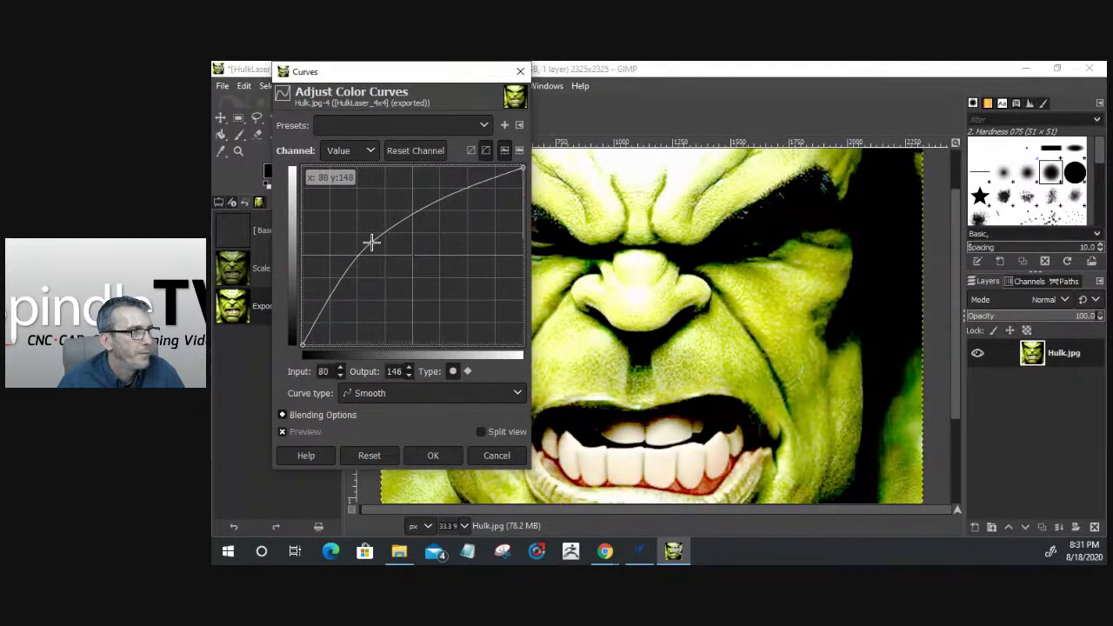
click(438, 457)
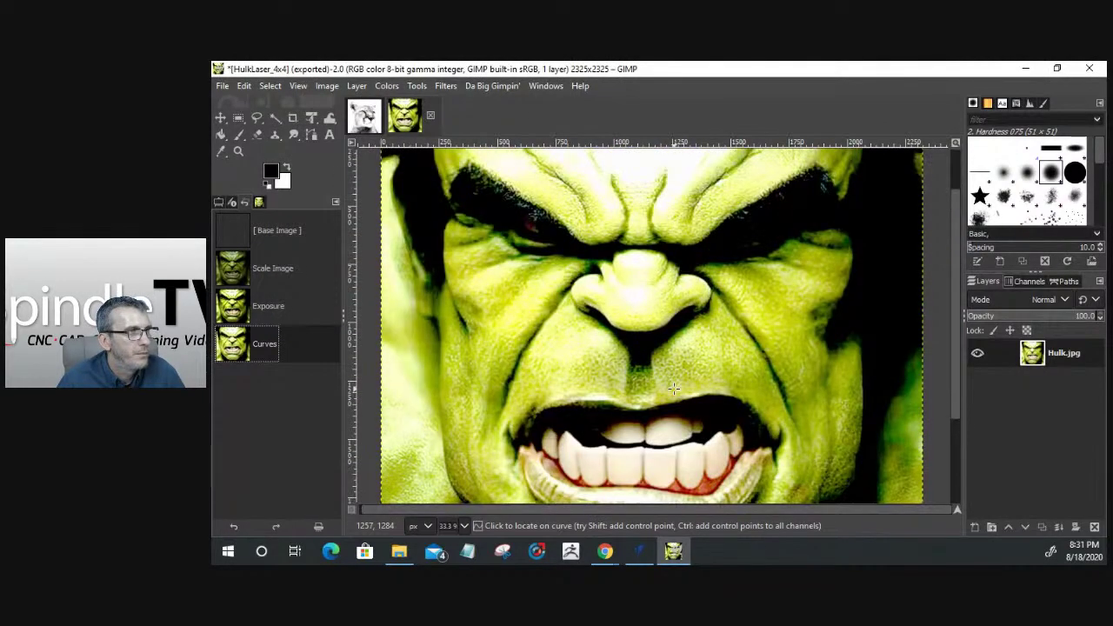
scroll(674, 388, up, 2)
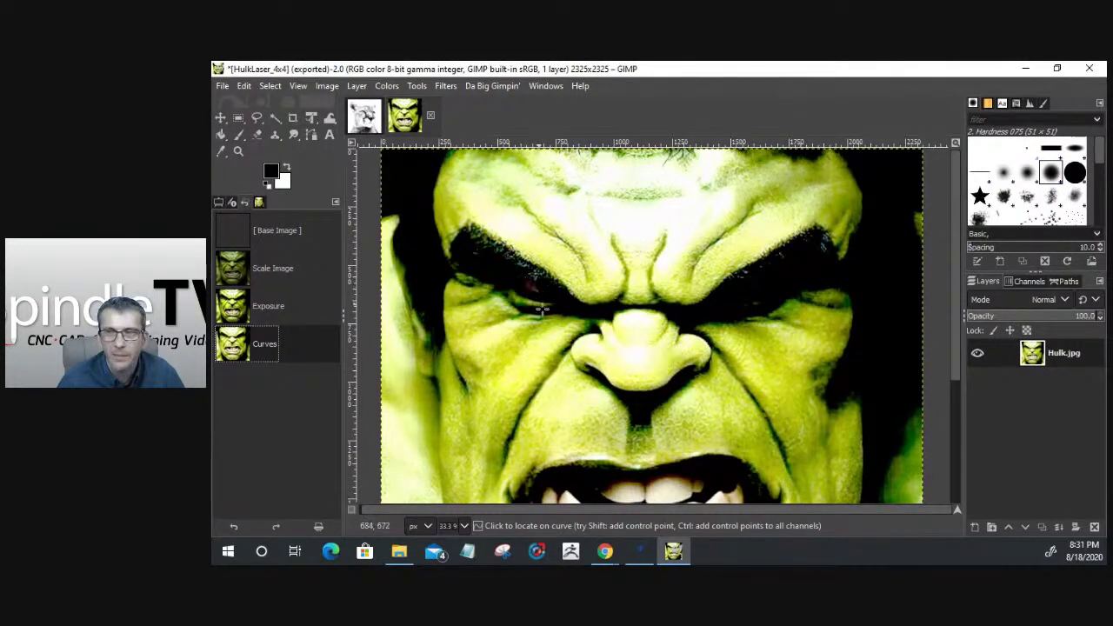
click(713, 342)
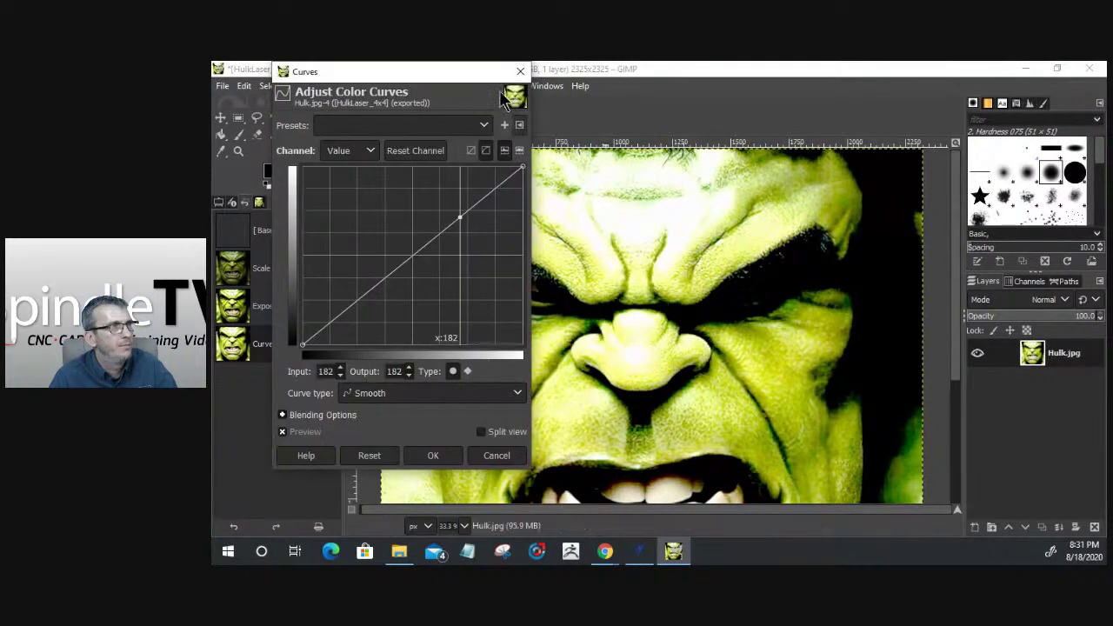
click(520, 72)
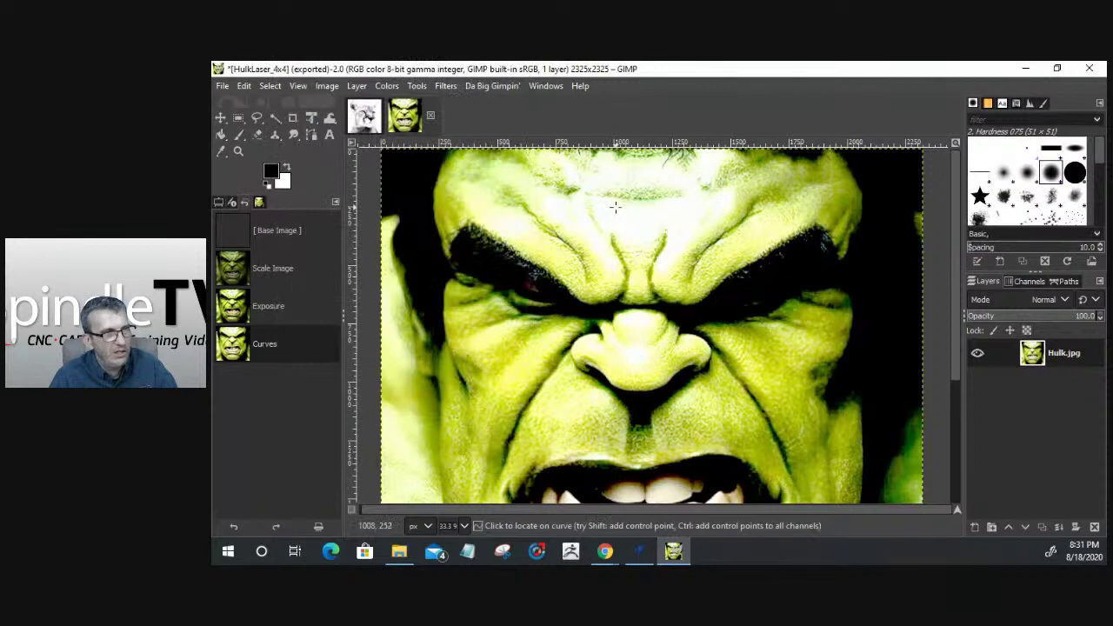
Process the whole Hulk image with Da Big Gimpin' Plug-in v3 using the Tile process, 600 DPI and a maximum size of 100 × 100 mm
click(239, 152)
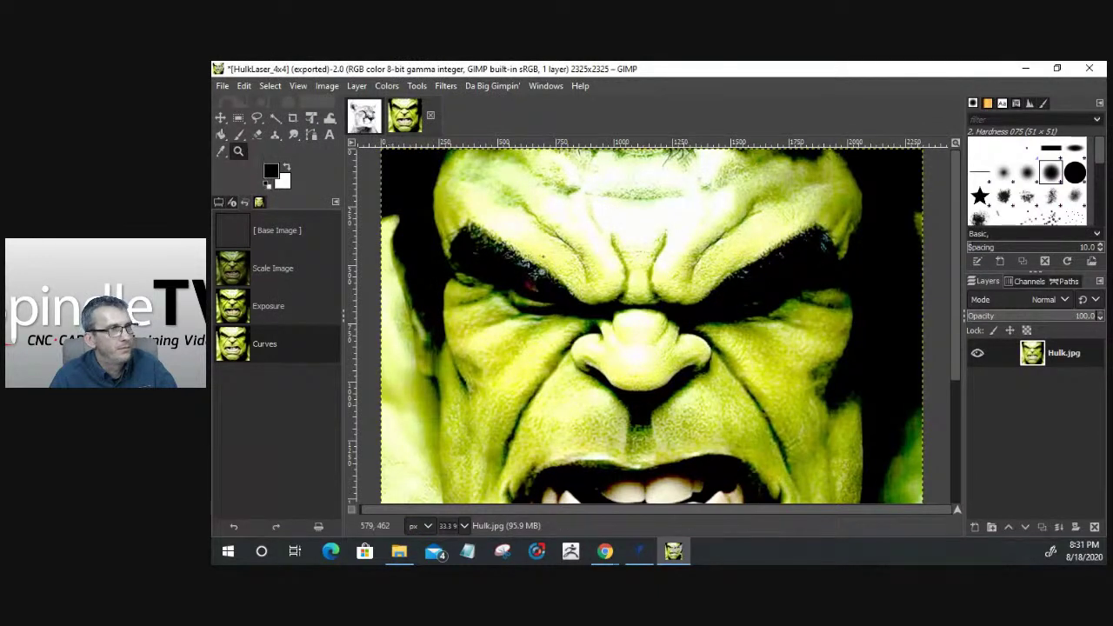
ctrl+click(570, 274)
ctrl+click(570, 273)
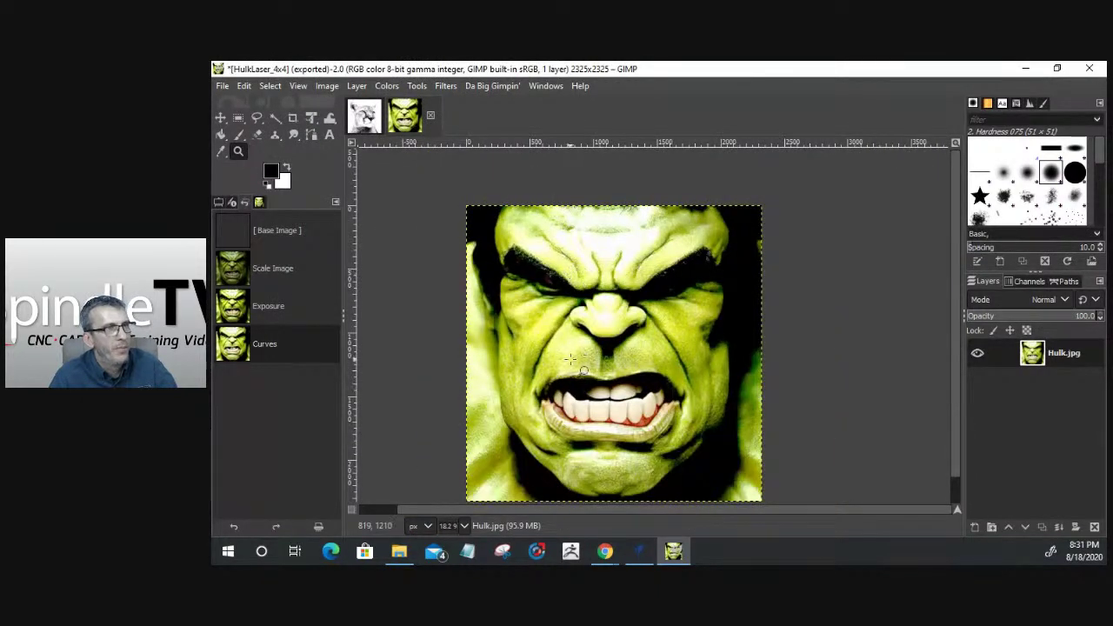
scroll(695, 330, down, 1)
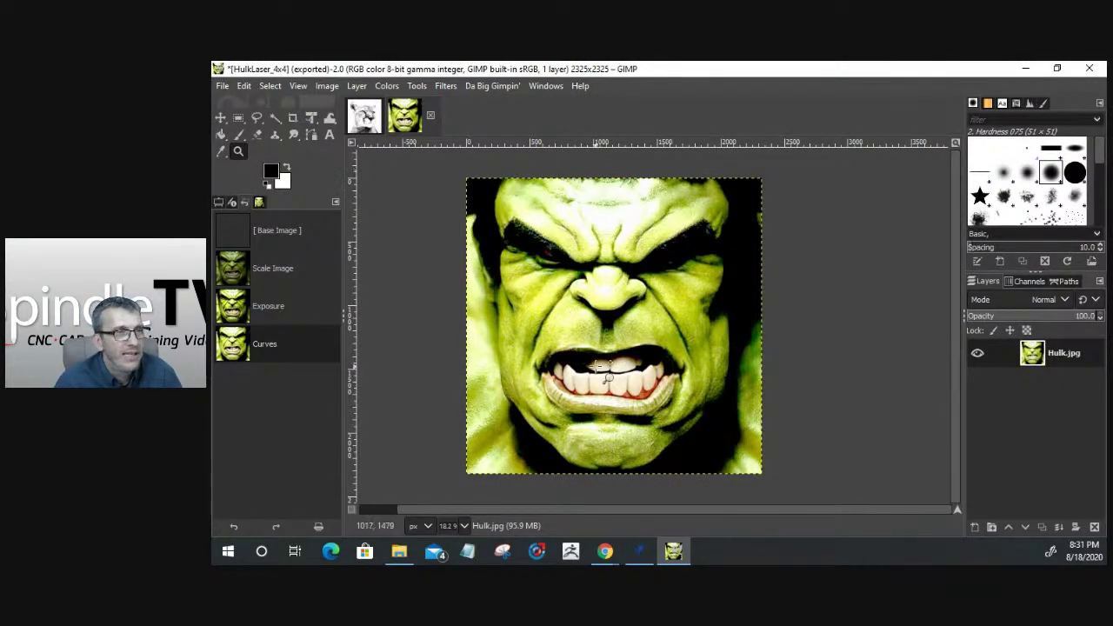
click(445, 86)
mouse_move(494, 90)
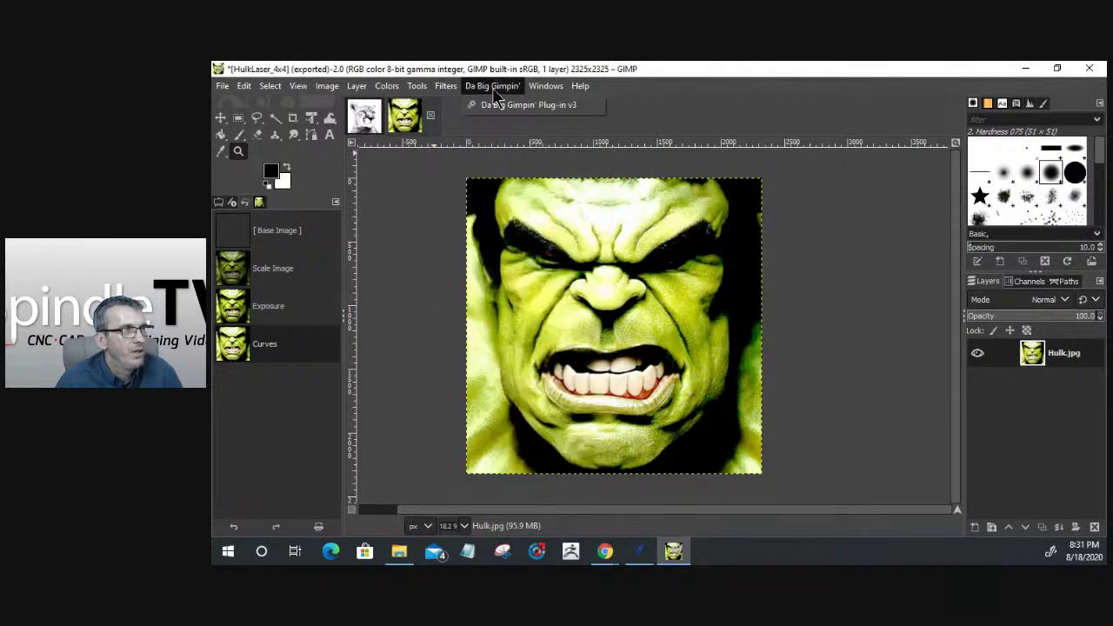
click(499, 105)
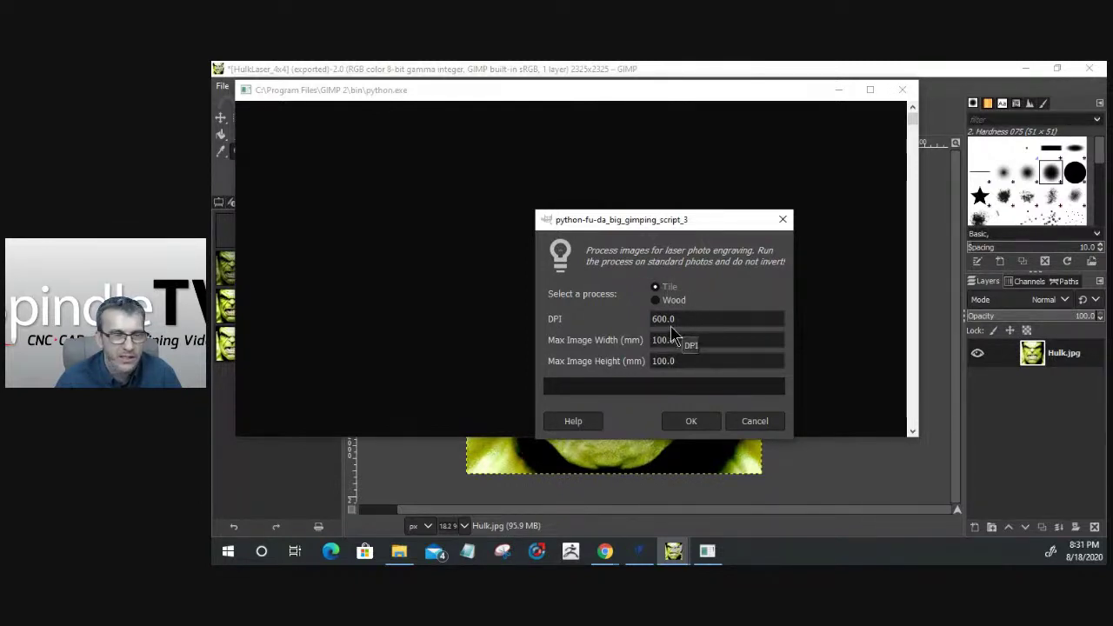
click(690, 423)
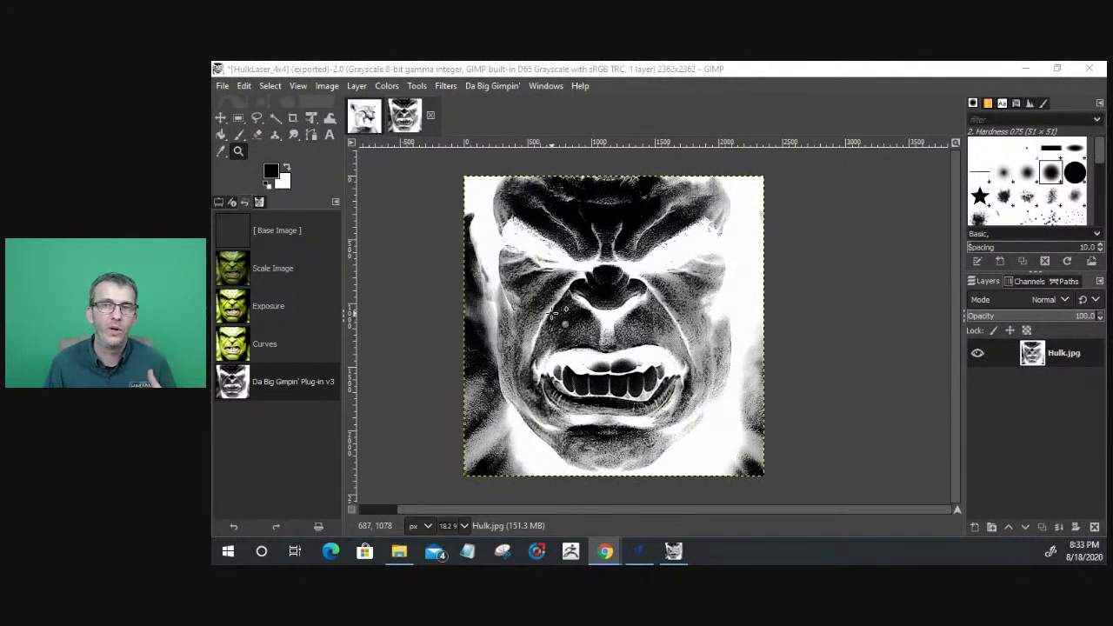
Begin a new export of the processed image and locate the existing HulkLaser_4x4.jpg in the Downloads folder
click(223, 87)
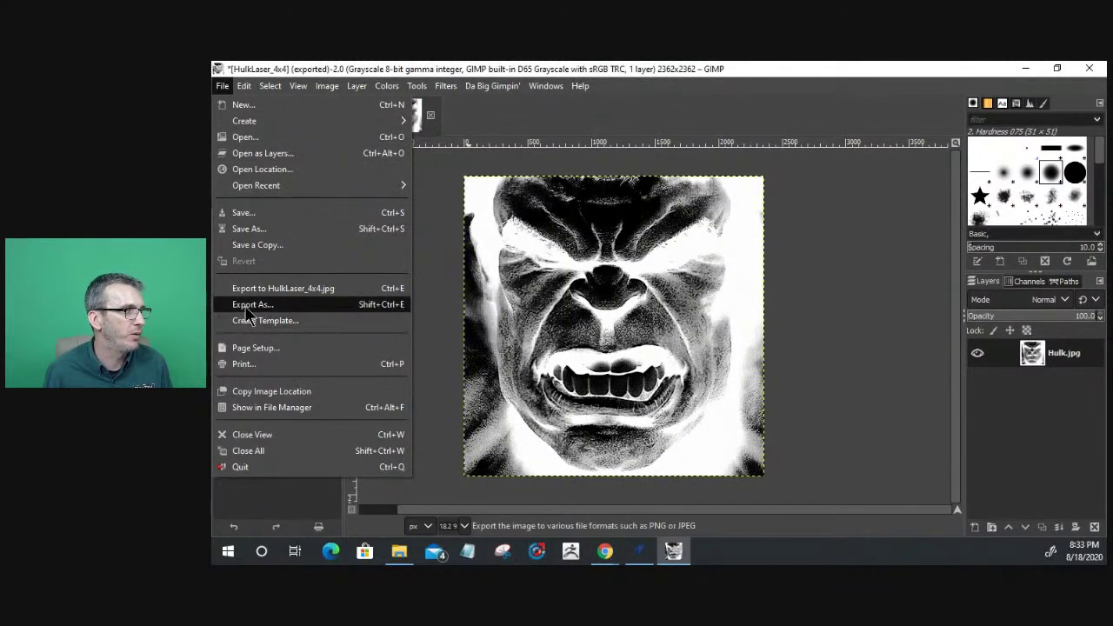
click(326, 313)
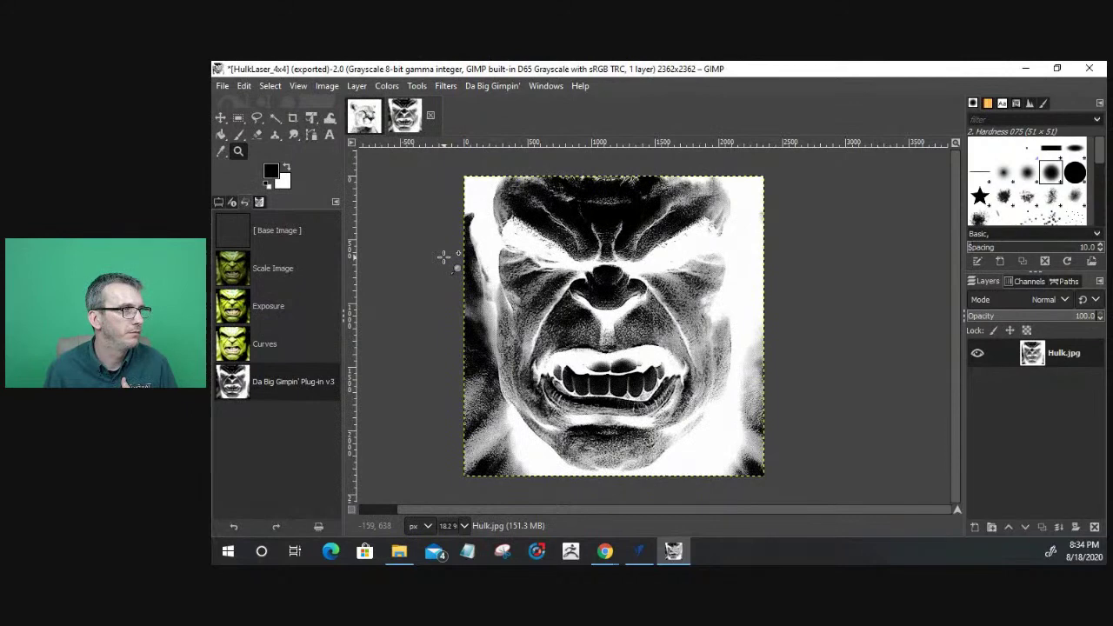
click(222, 90)
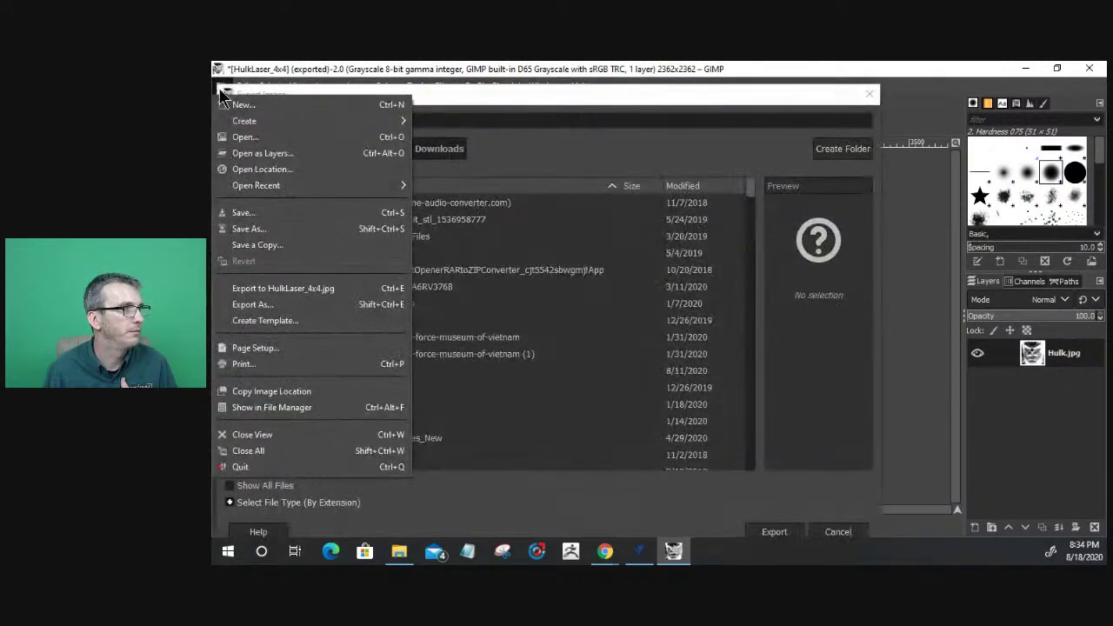
click(606, 118)
scroll(431, 382, down, 10)
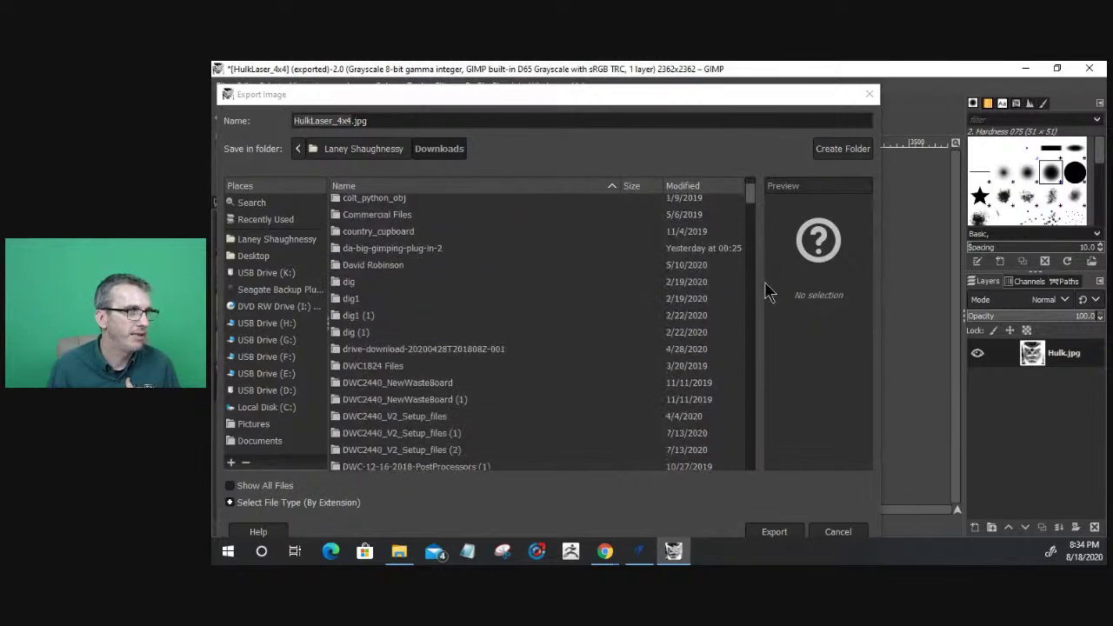
drag(755, 198, 752, 351)
scroll(426, 383, down, 3)
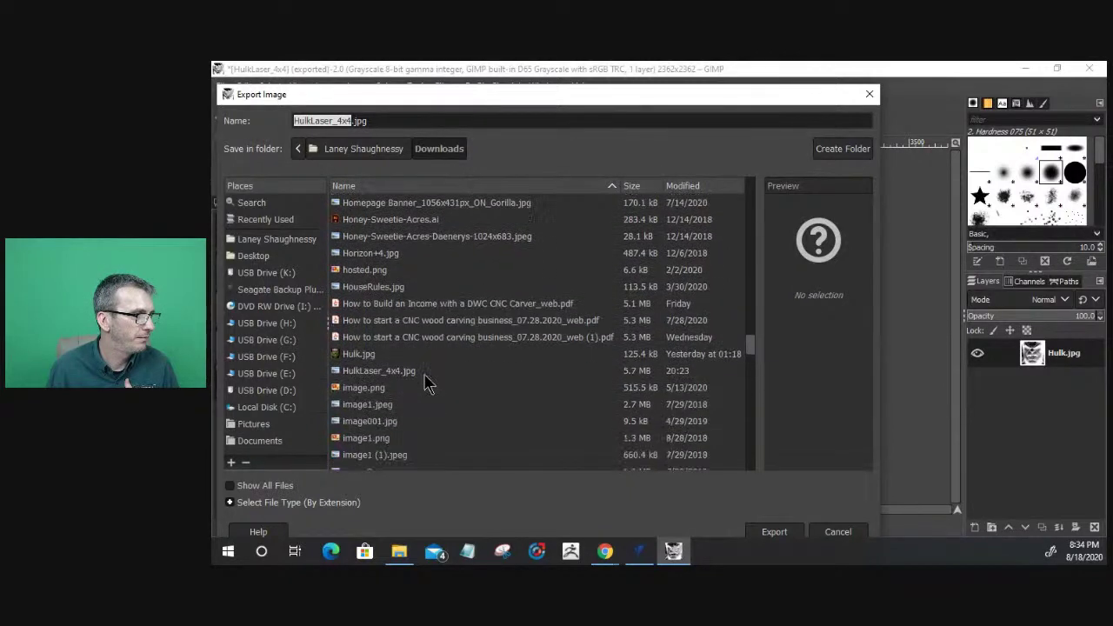
Export the image as a JPEG over HulkLaser_4x4.jpg in the Downloads folder at quality 100
click(346, 374)
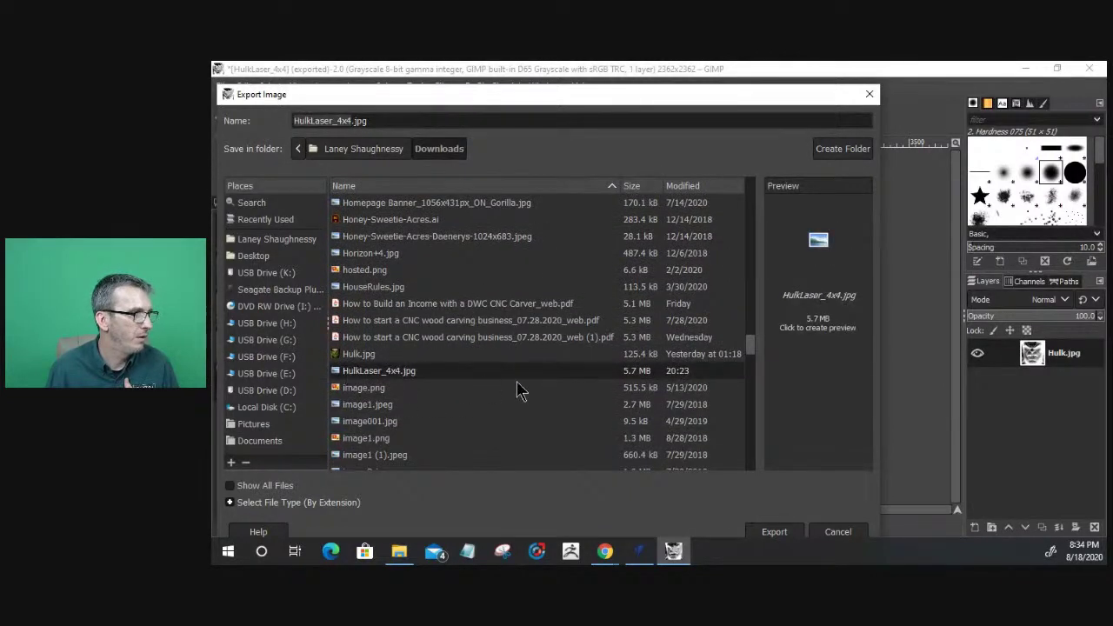
click(772, 532)
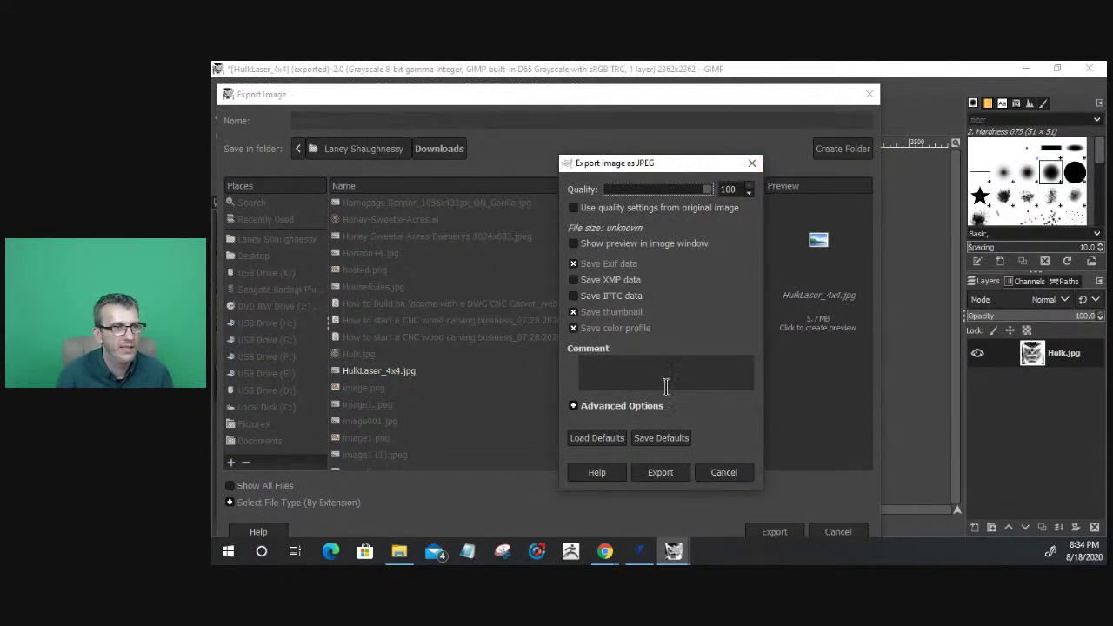
click(651, 477)
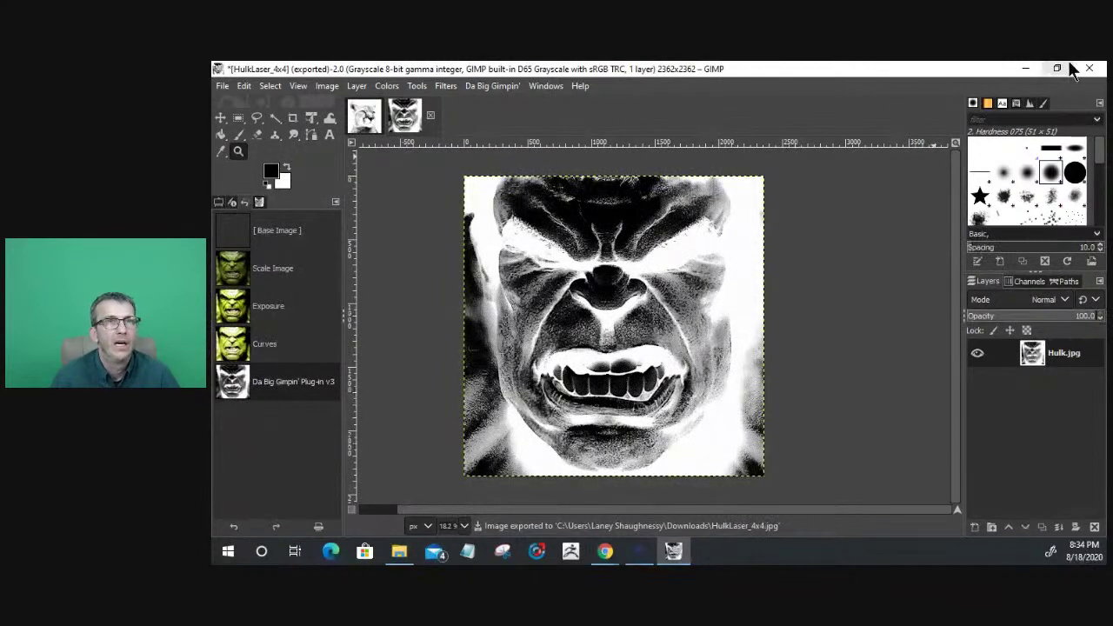
Switch to VCarve Pro and import the HulkLaser_4x4 bitmap from the Downloads folder into the new job
click(1026, 68)
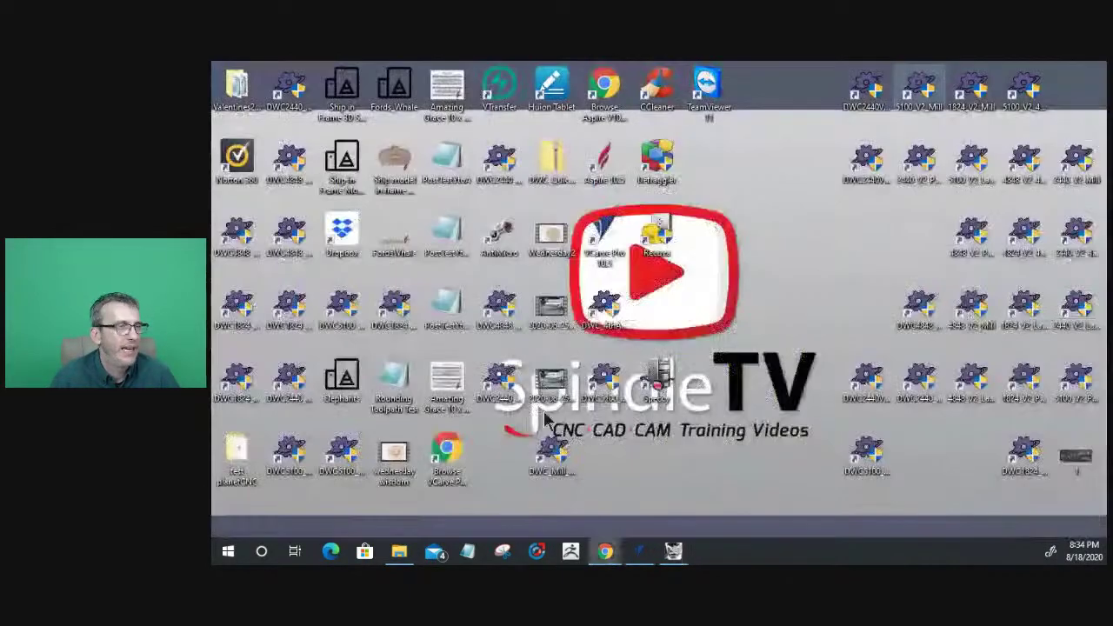
click(639, 552)
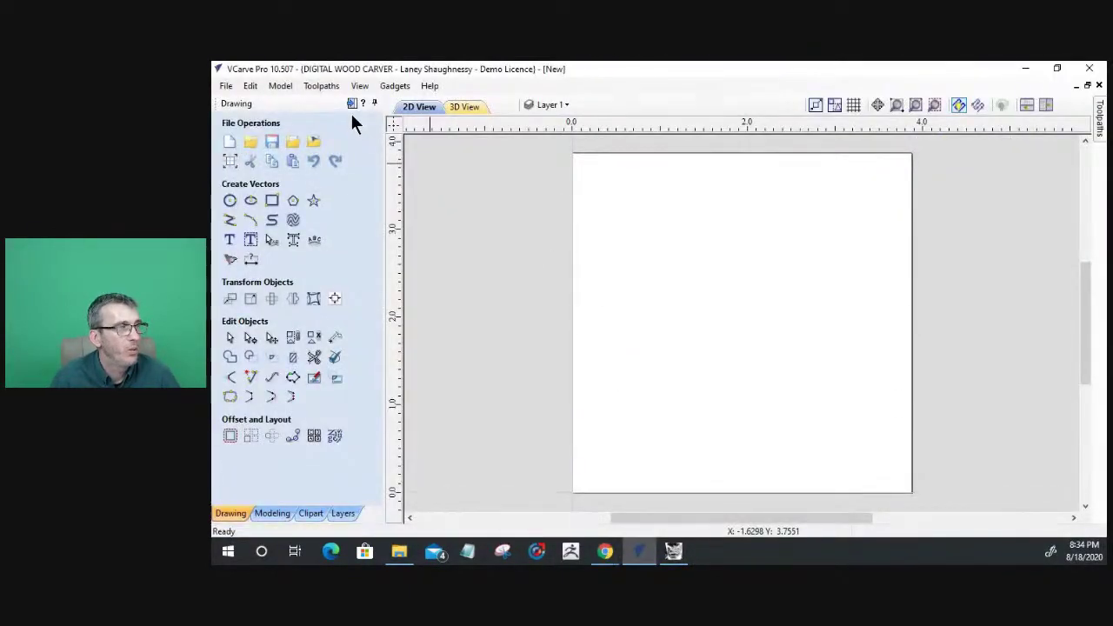
click(313, 141)
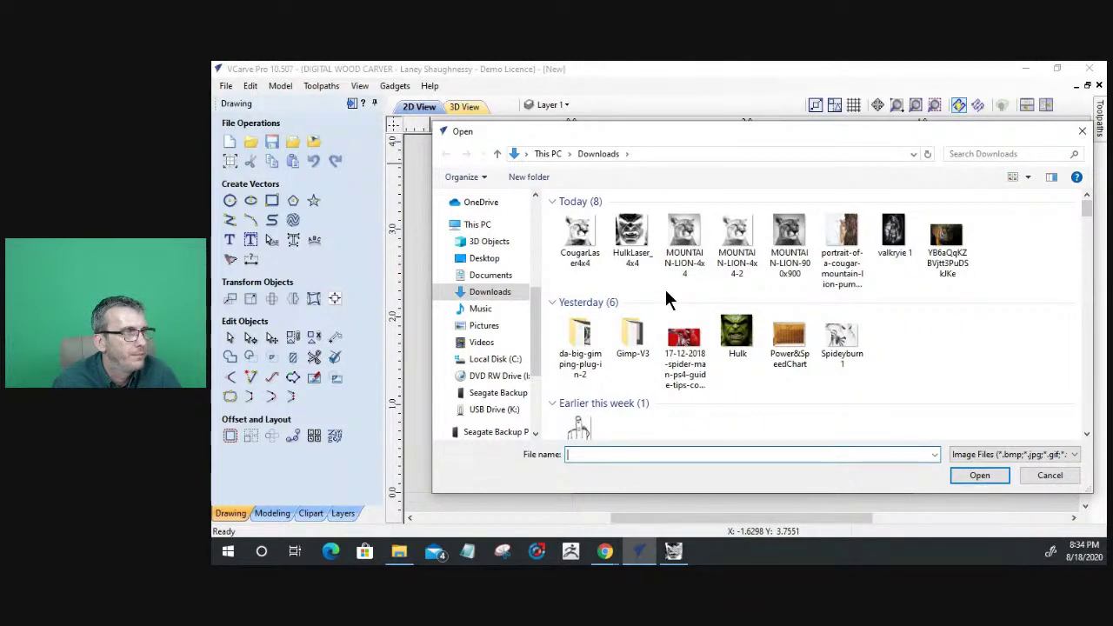
click(634, 239)
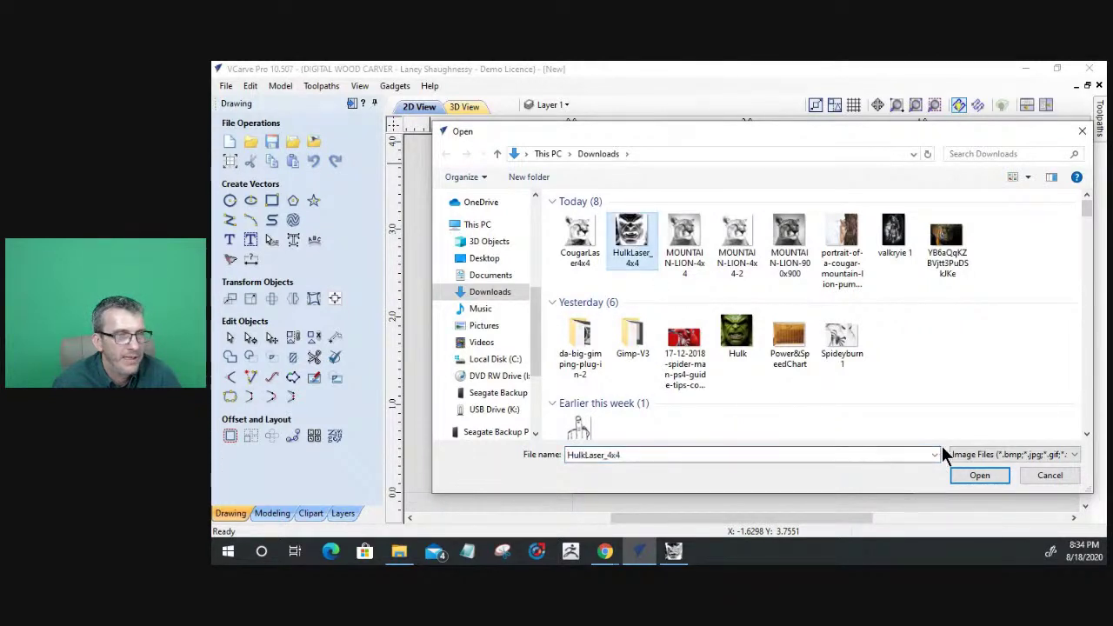
click(974, 475)
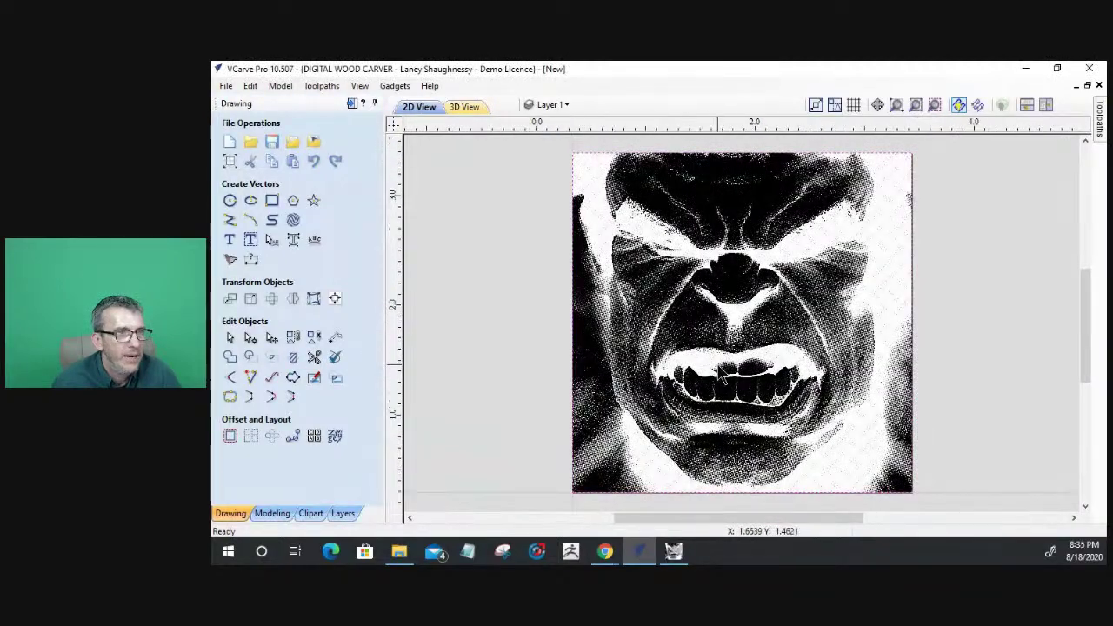
Reduce the imported picture's gamma slightly with Edit Picture and apply the adjustment
scroll(720, 372, up, 2)
scroll(720, 371, up, 2)
scroll(720, 371, down, 3)
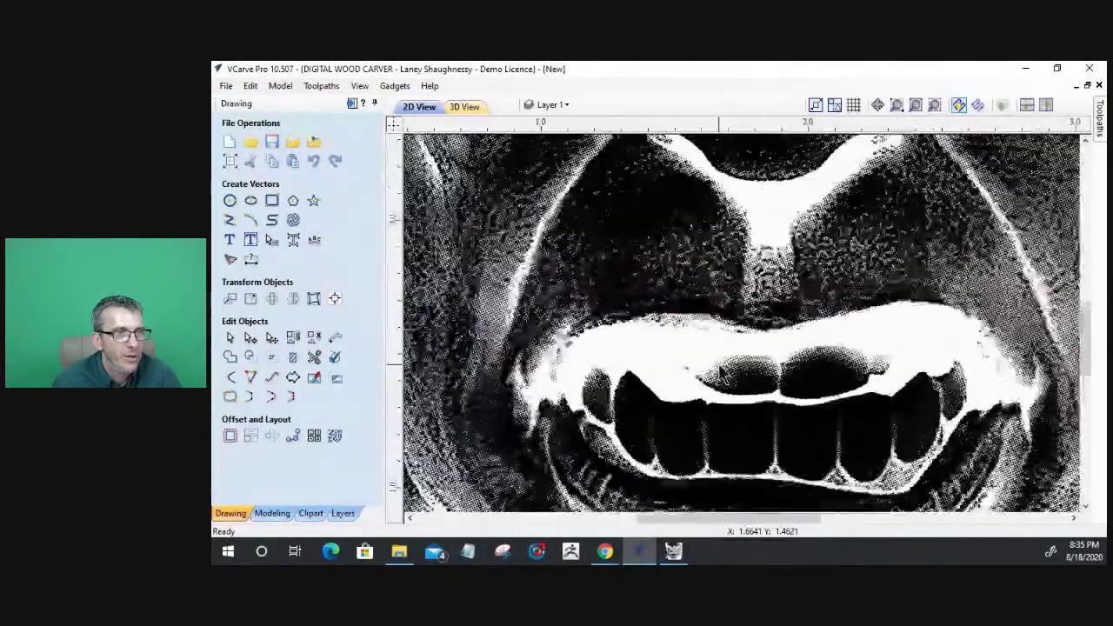
scroll(720, 371, up, 3)
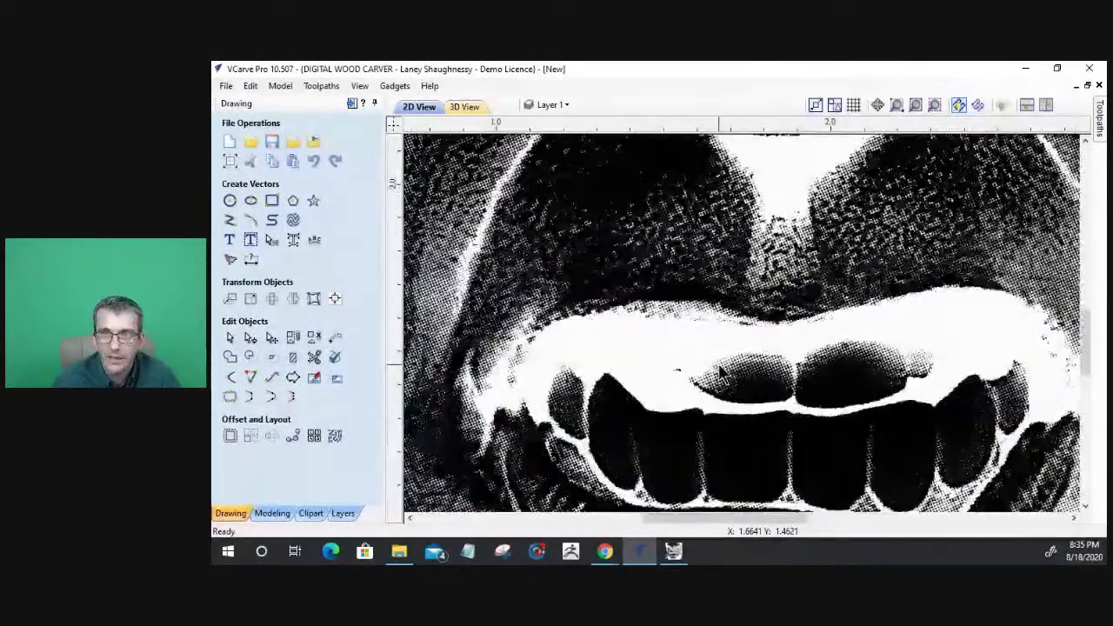
scroll(720, 371, down, 1)
scroll(720, 371, down, 4)
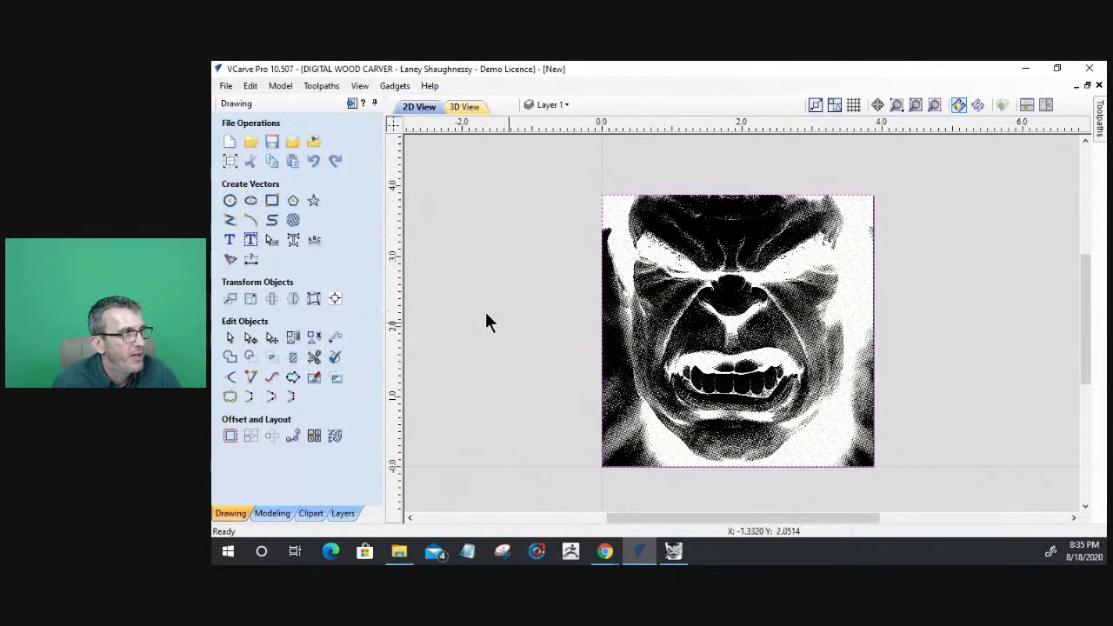
click(314, 378)
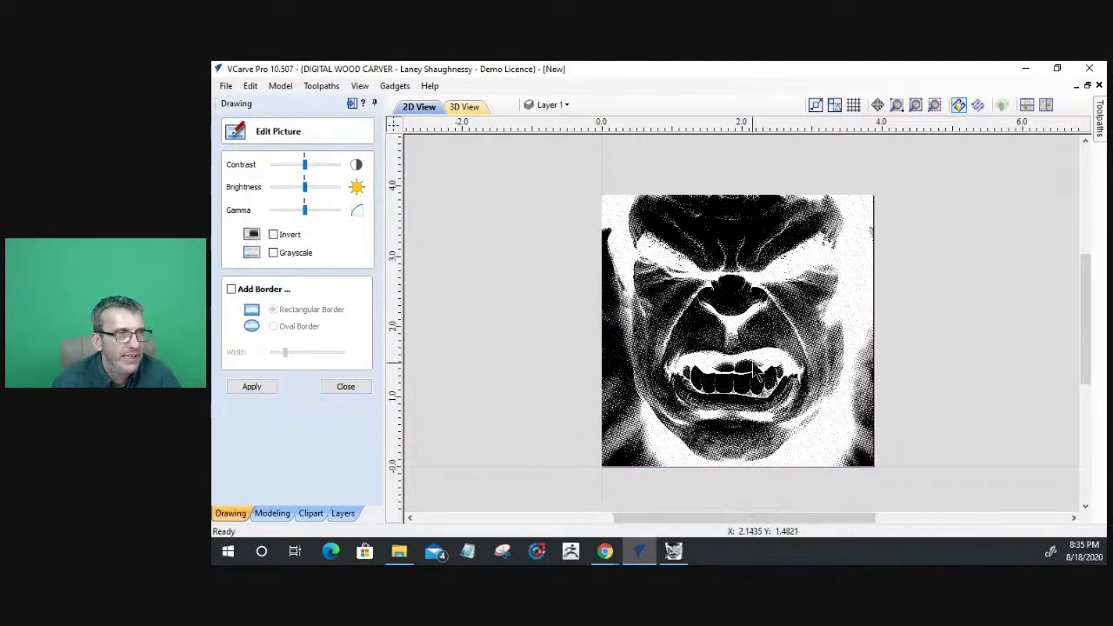
scroll(753, 369, up, 3)
scroll(753, 369, down, 1)
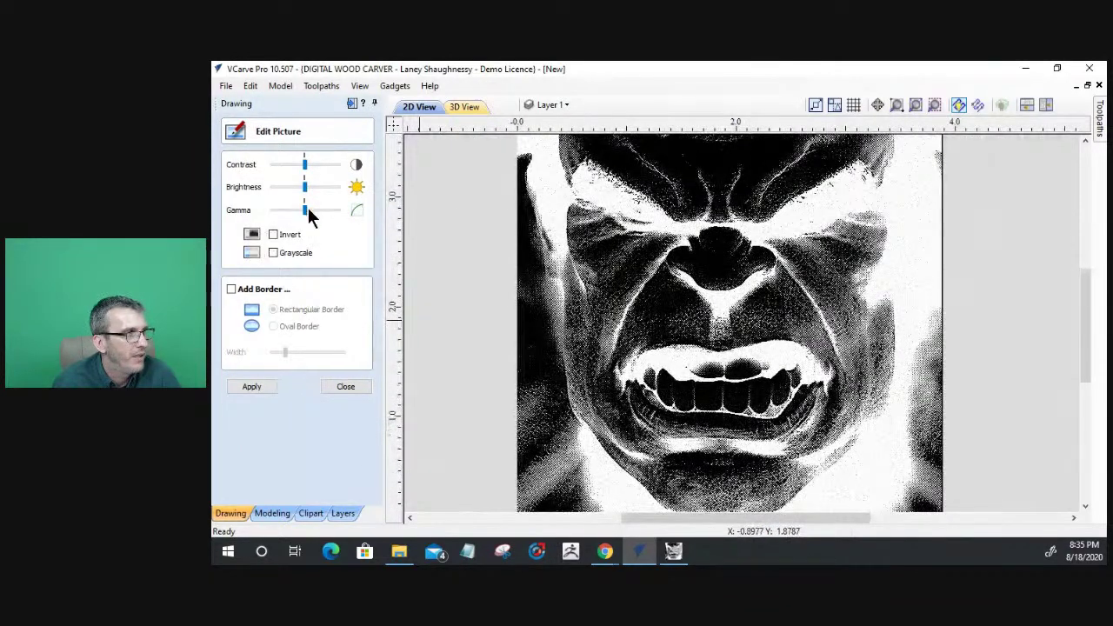
mouse_move(306, 209)
mouse_down()
mouse_move(273, 208)
mouse_move(297, 221)
mouse_up()
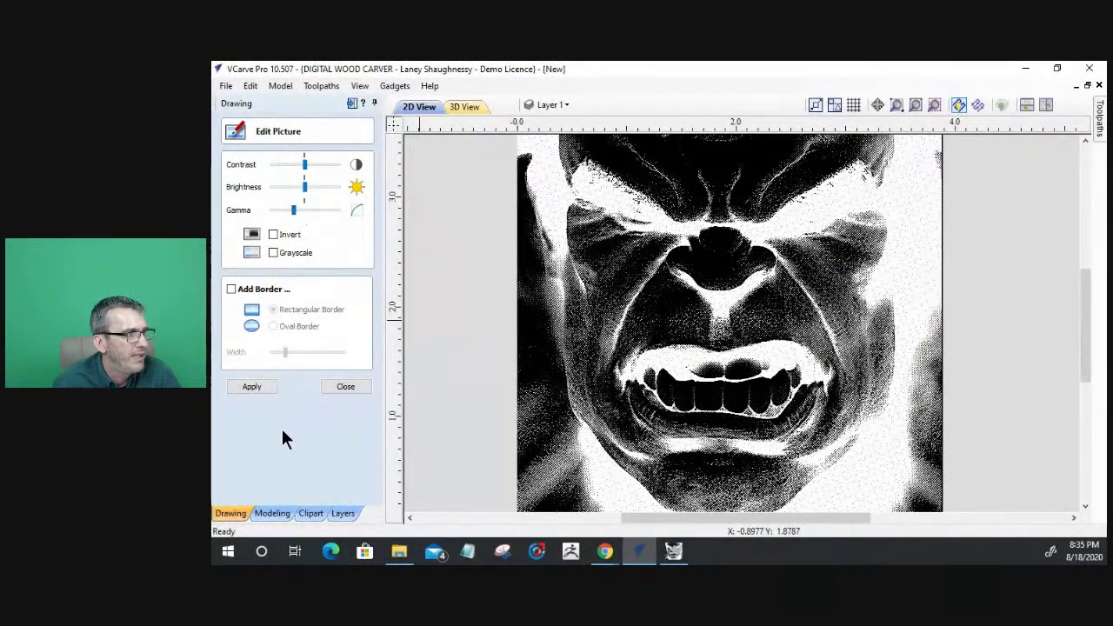
click(252, 386)
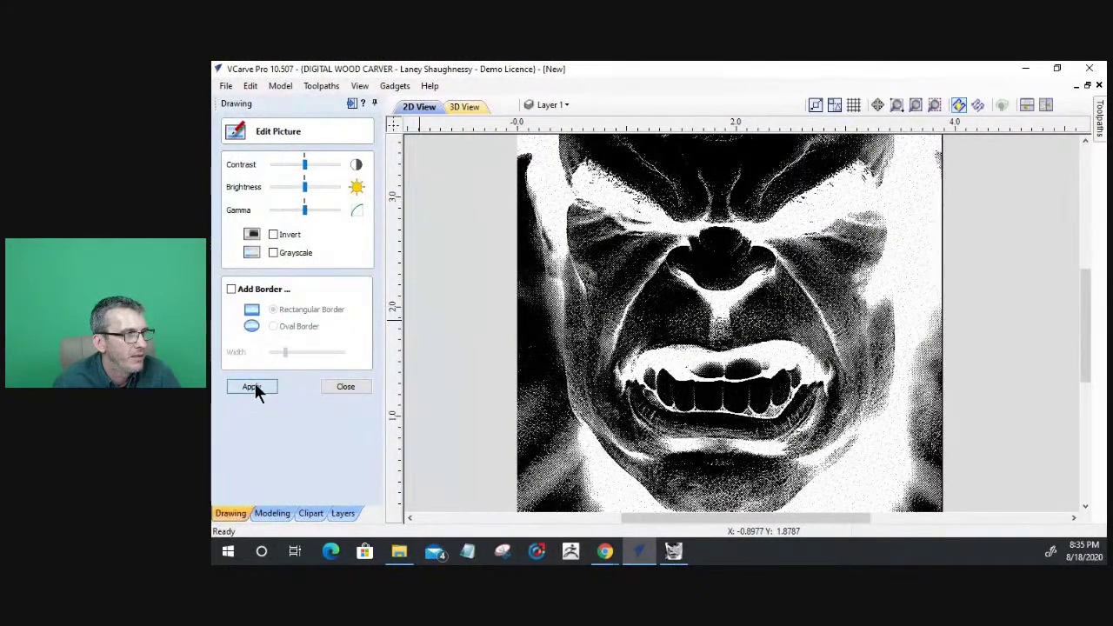
click(354, 386)
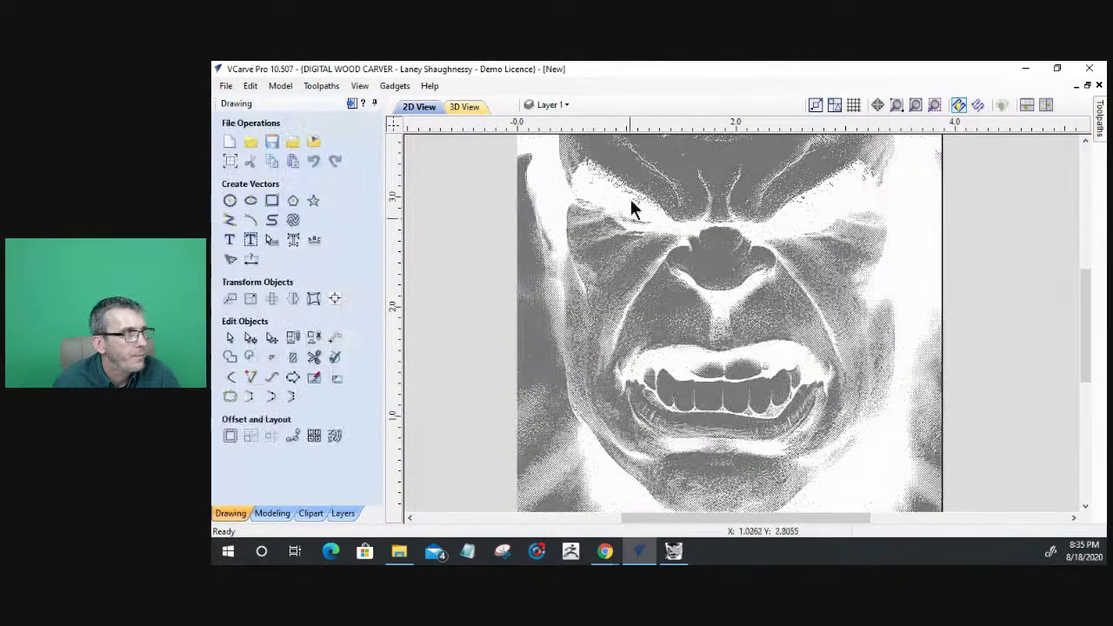
Set the maximum power of the Laser Picture toolpath to 10 %
click(351, 104)
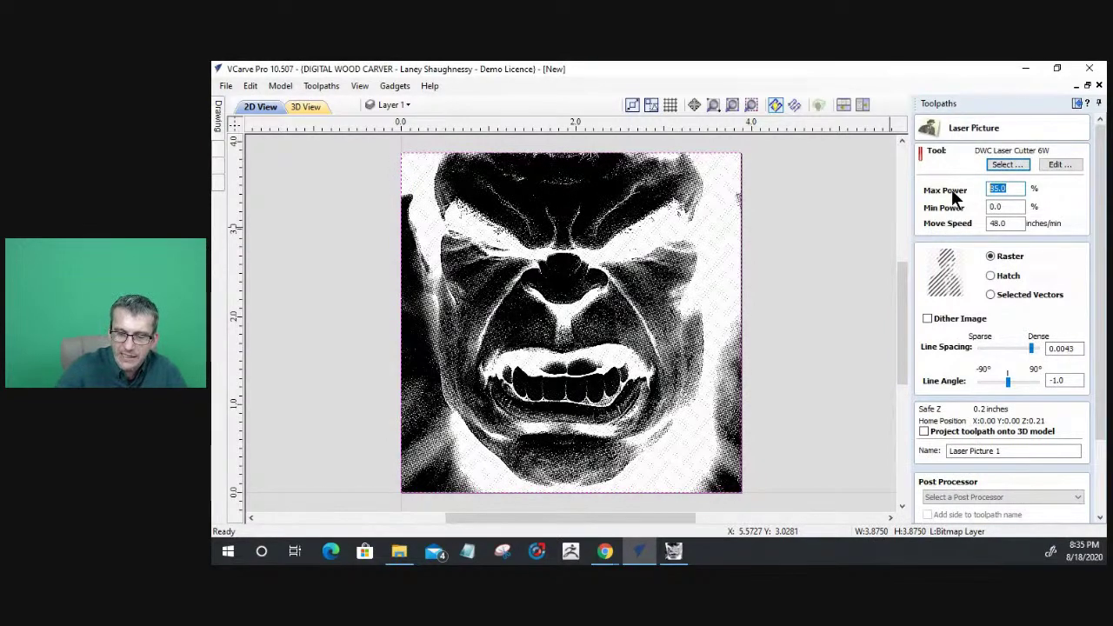
text(8)
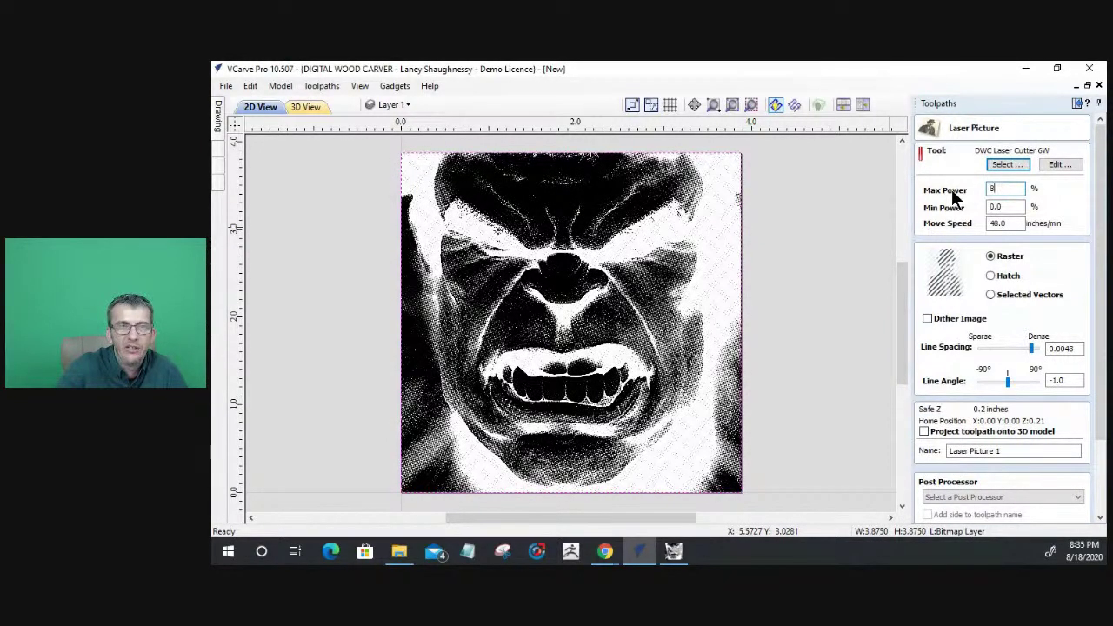
key(BackSpace)
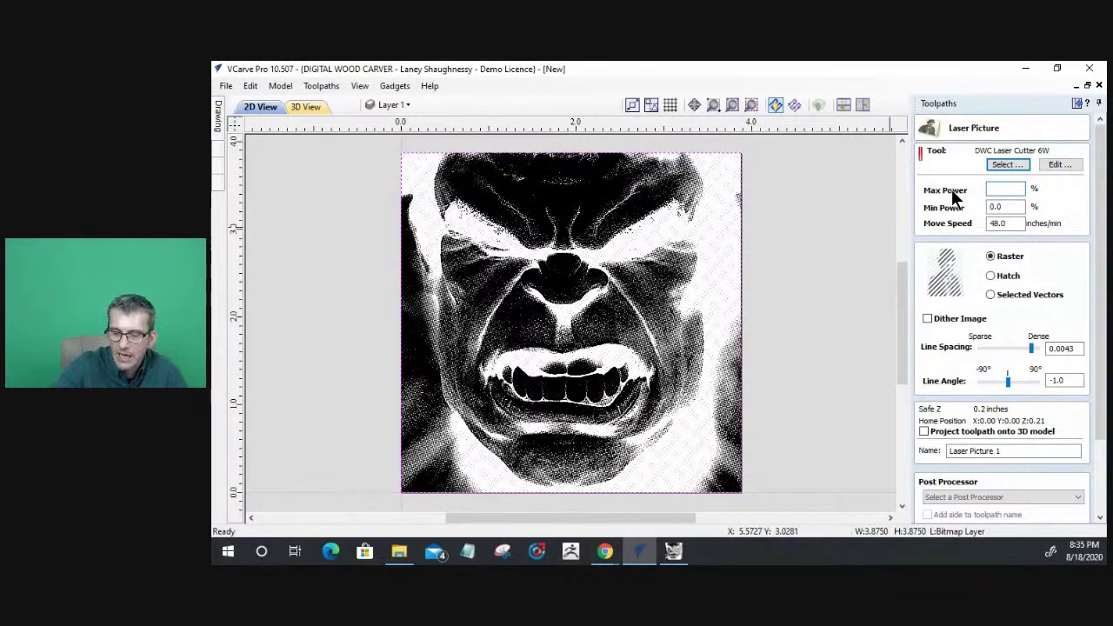
text(9)
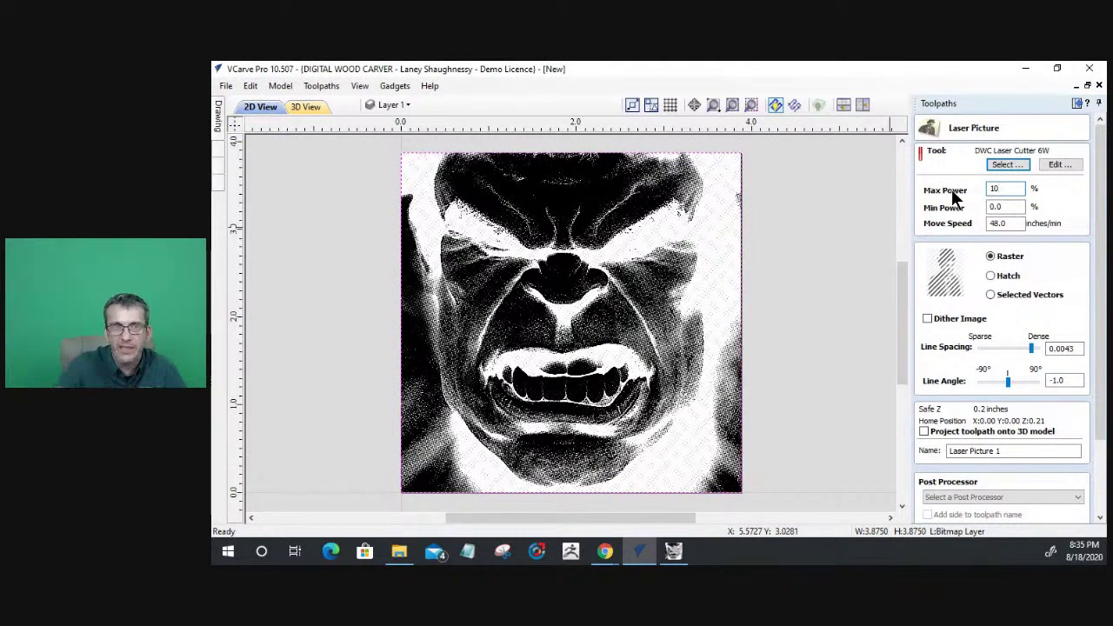
double_click(1016, 223)
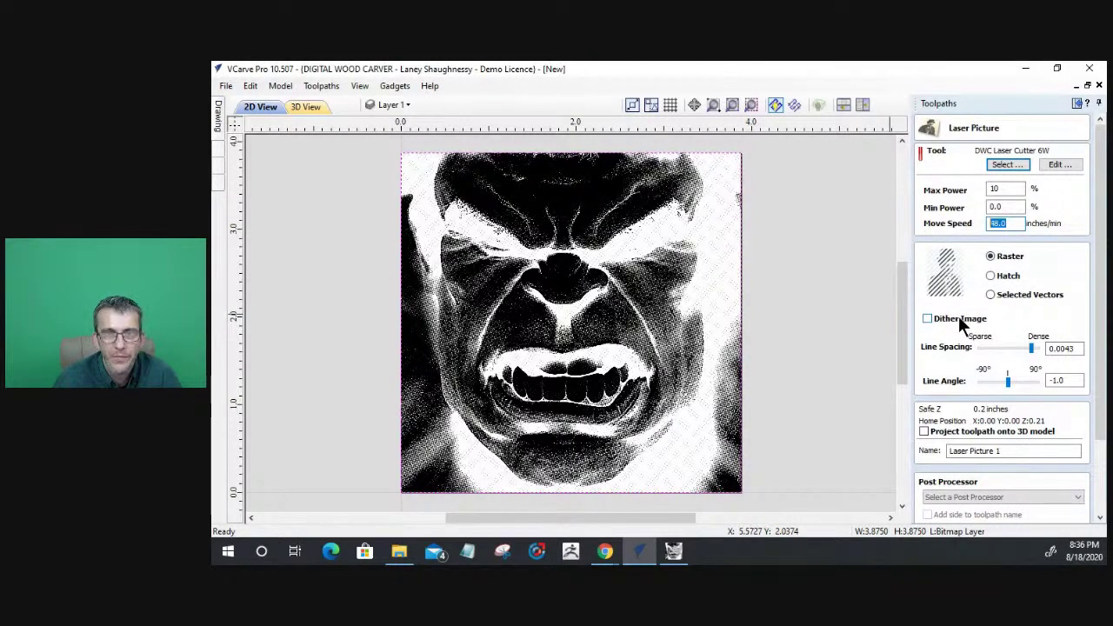
Make the raster line spacing denser by setting it to 0.0015
drag(1031, 349, 1034, 350)
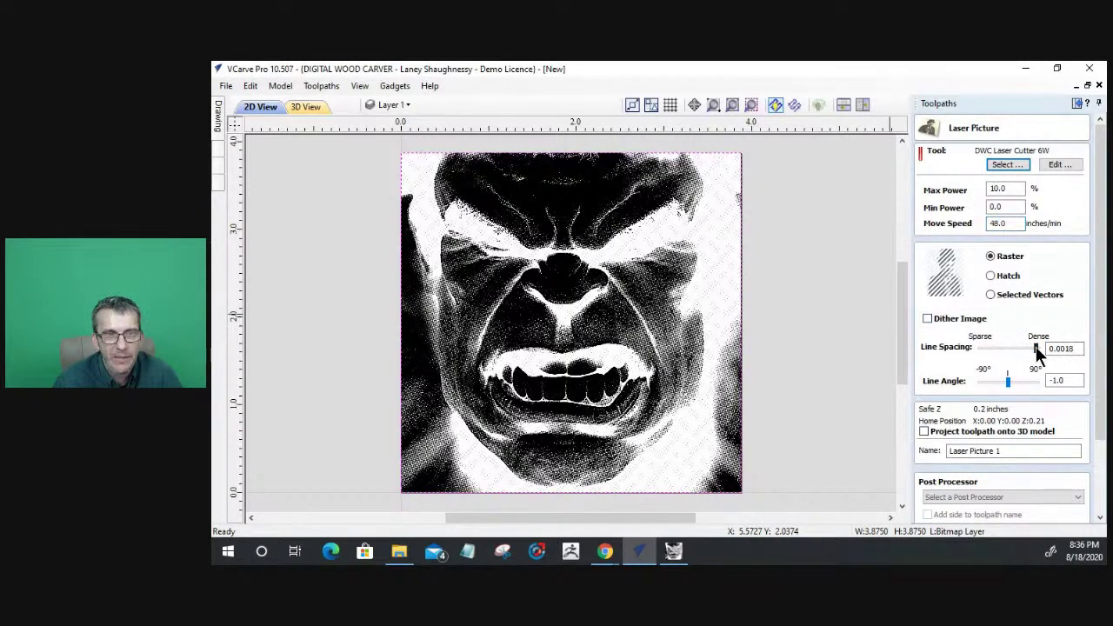
click(1071, 348)
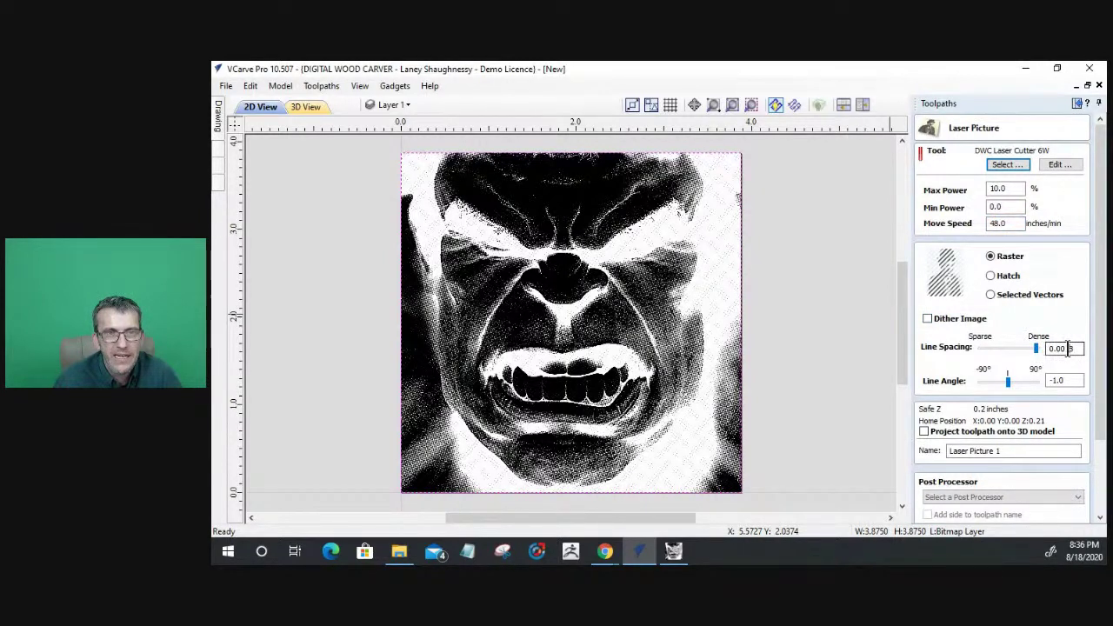
key(BackSpace)
text(5)
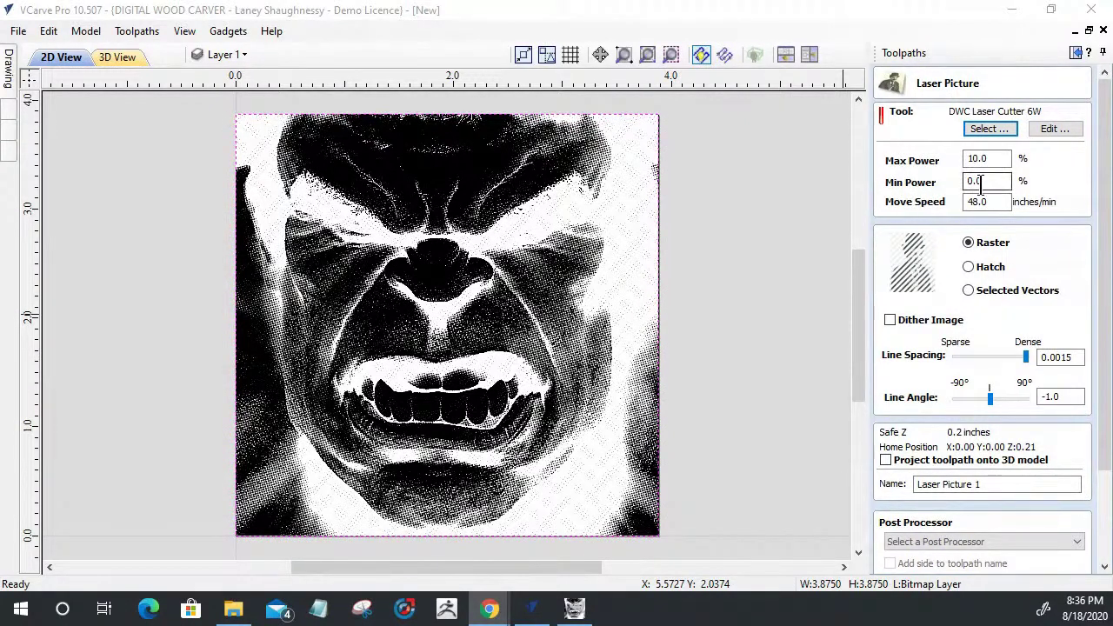
Set the minimum power of the Laser Picture toolpath to 3 %
drag(980, 181, 896, 186)
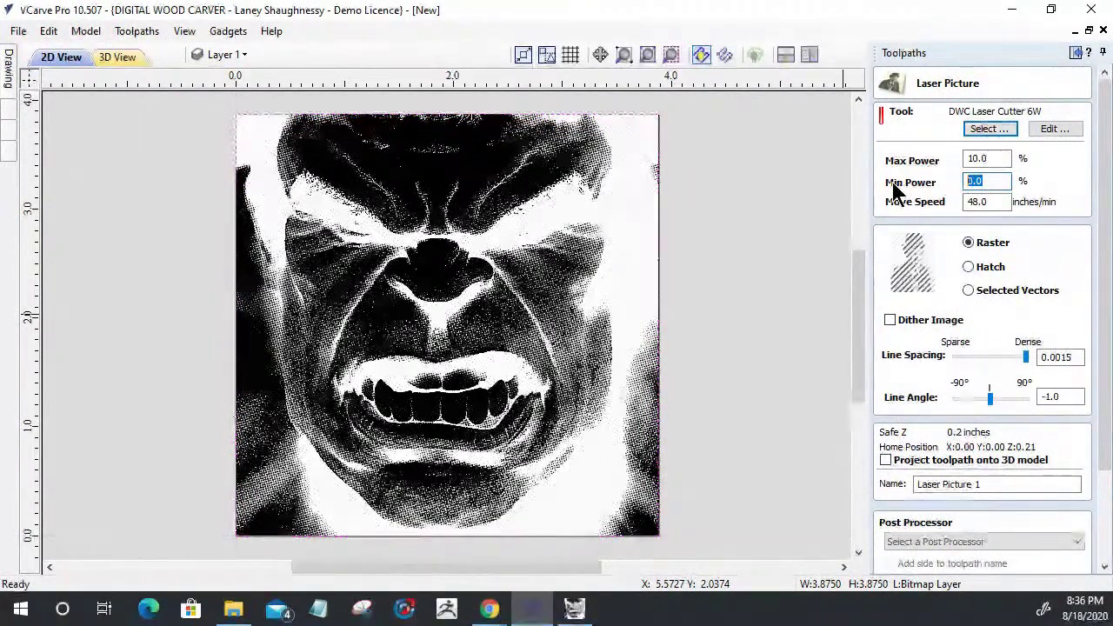
text(5)
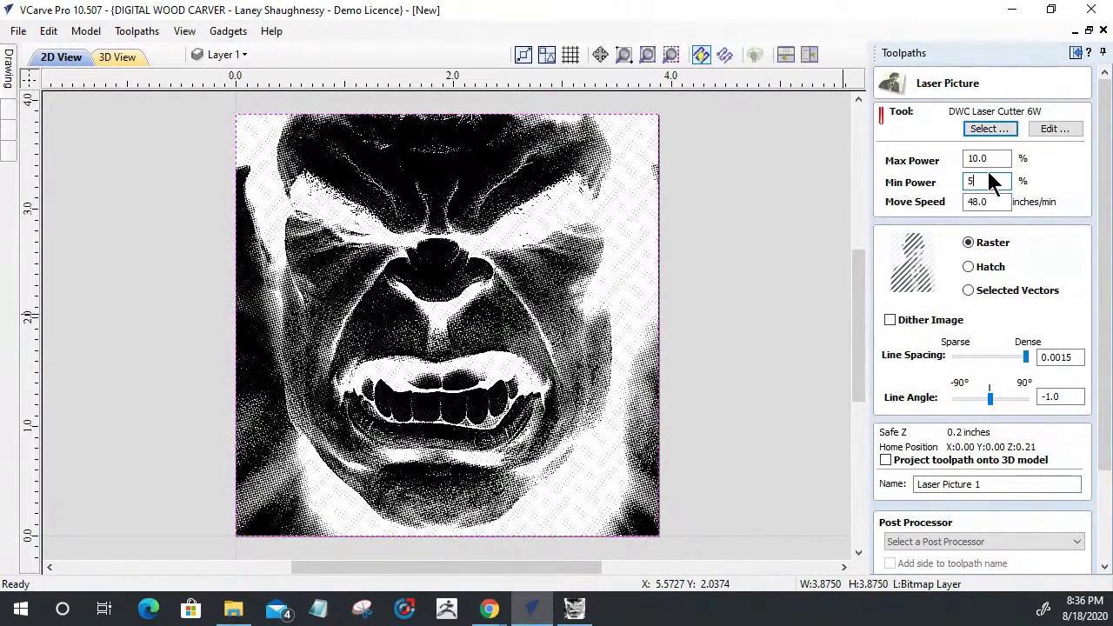
drag(1000, 180, 948, 181)
text(0)
double_click(965, 182)
text(3)
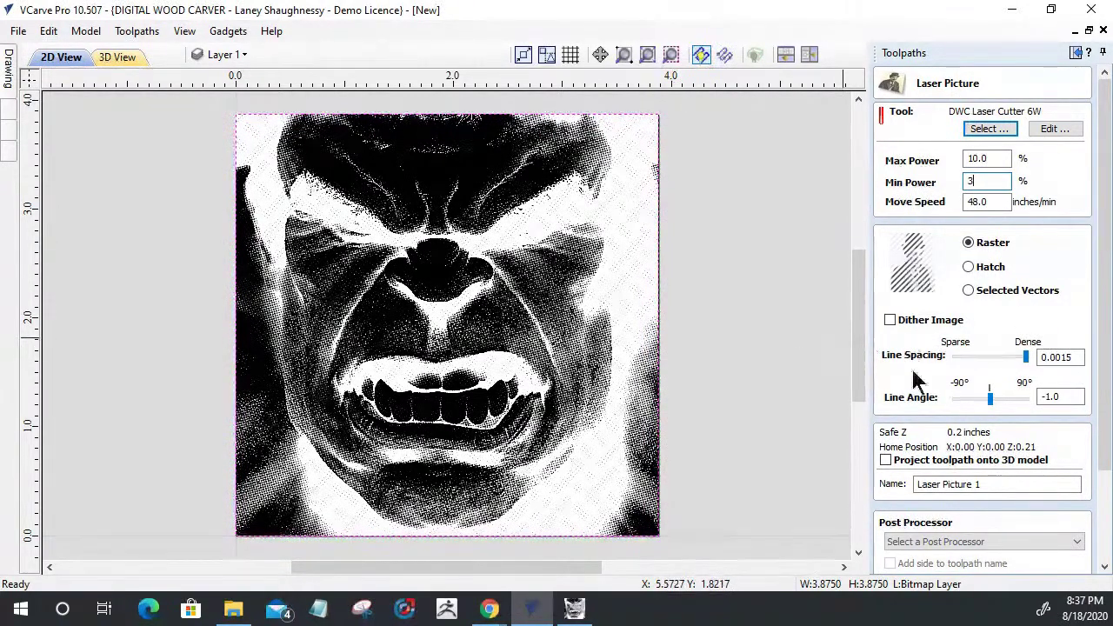
Calculate the laser picture toolpath and preview the selected toolpath in 3D
drag(1105, 422, 1106, 570)
click(923, 555)
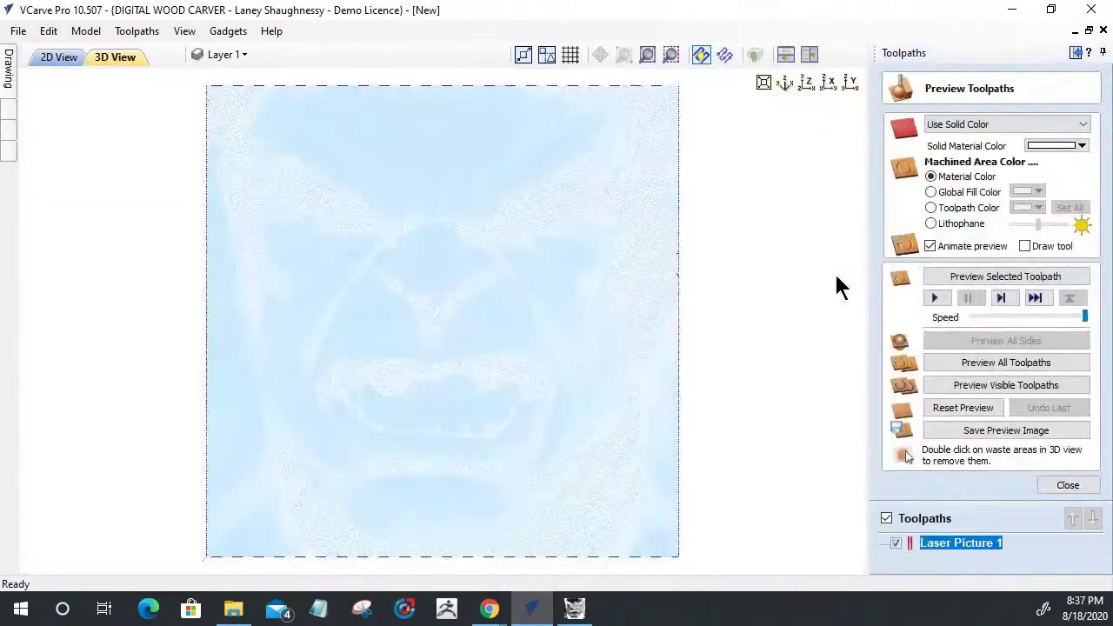
click(999, 277)
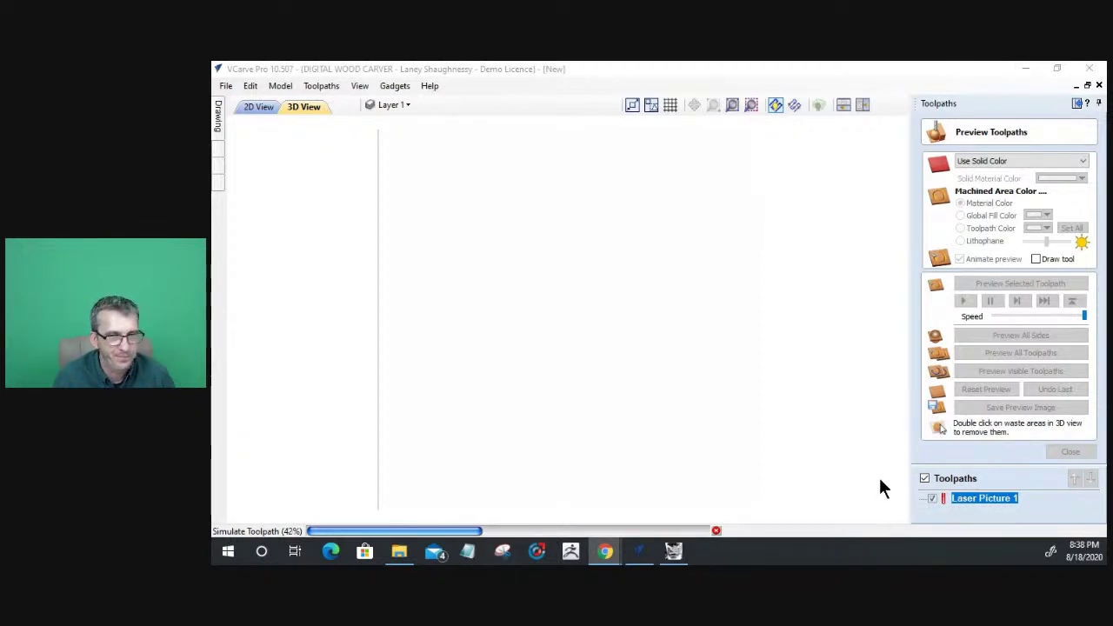
click(398, 555)
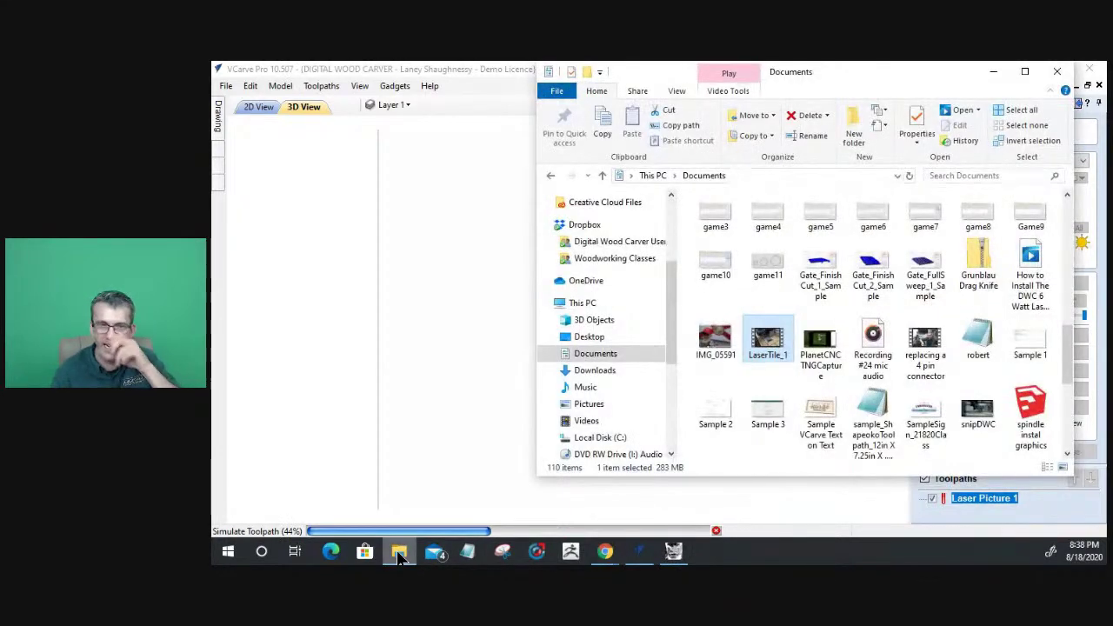
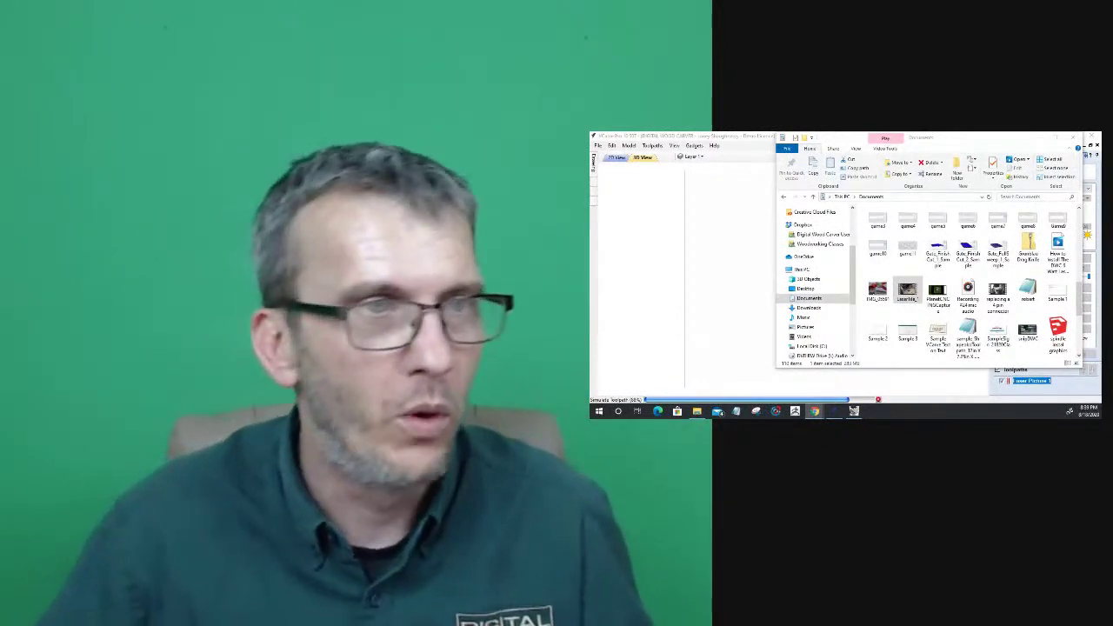
click(1092, 137)
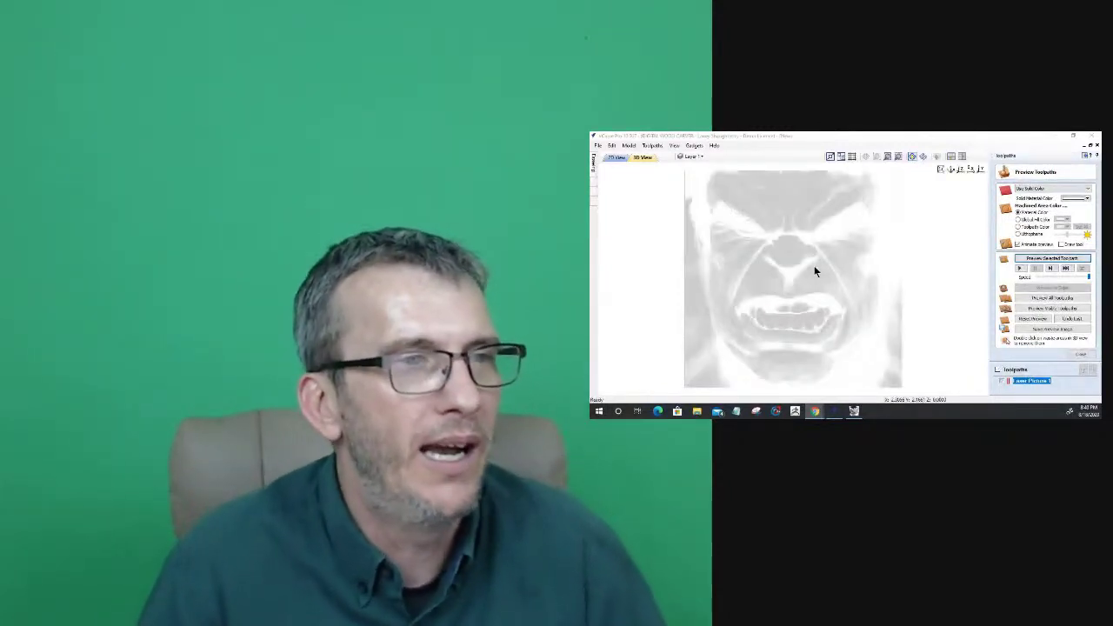
Try Canadian Maple and MDF as the preview material, then return it to the solid colour
scroll(844, 294, down, 2)
scroll(775, 273, up, 3)
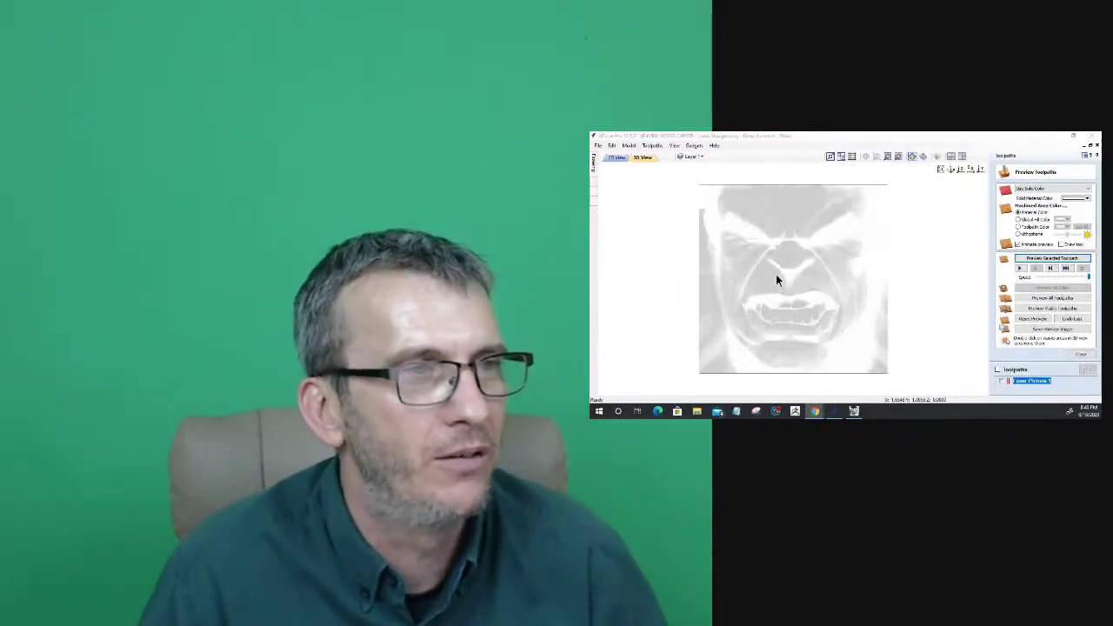
scroll(774, 274, down, 3)
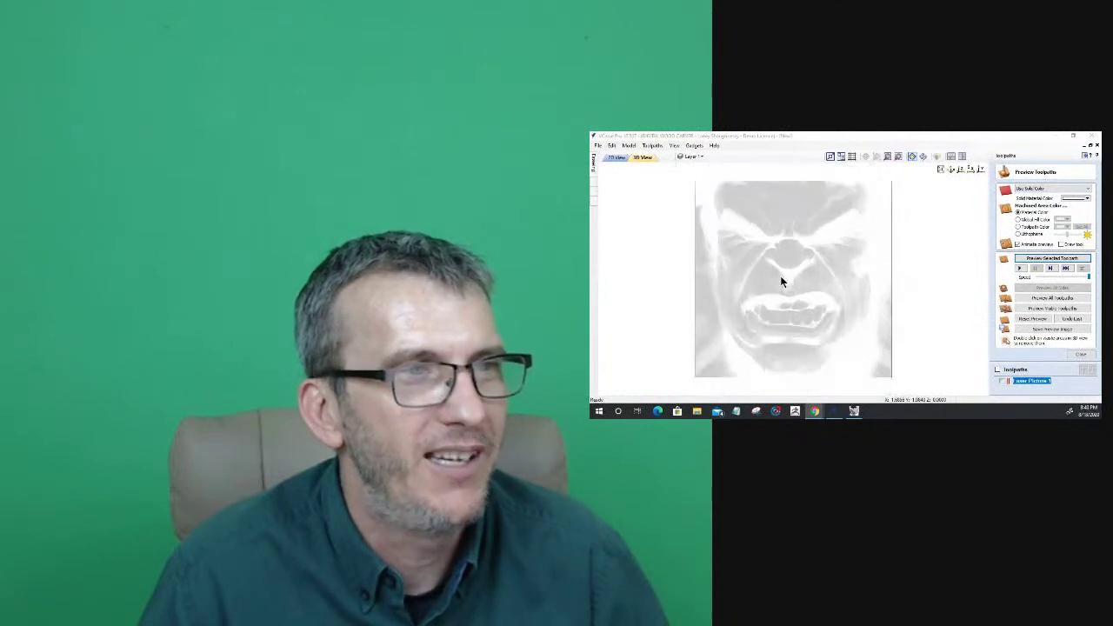
click(1059, 187)
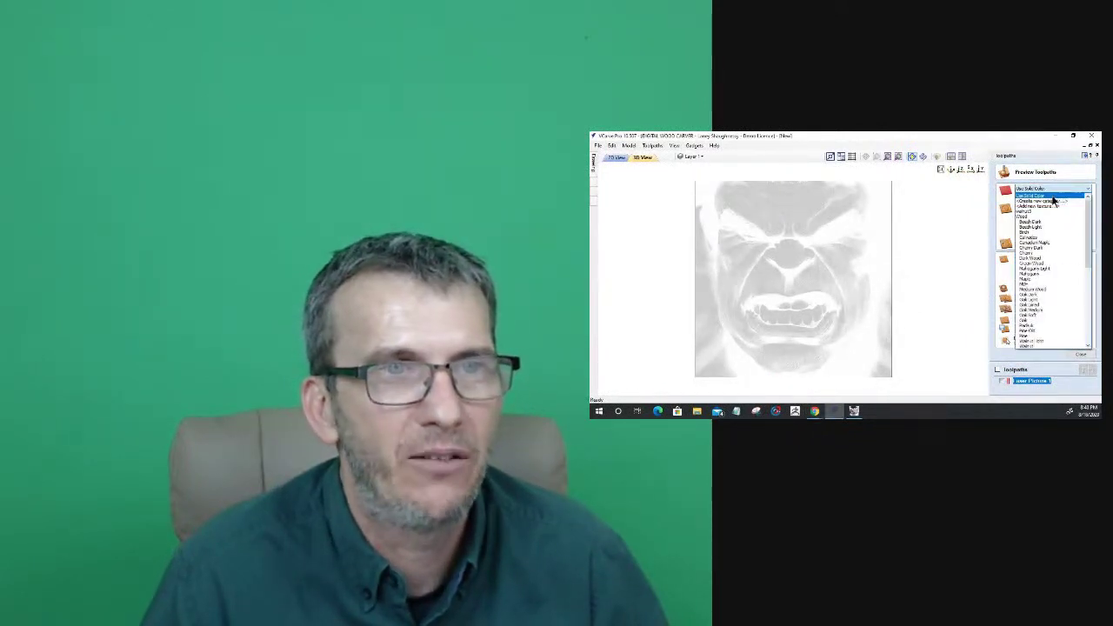
click(1036, 246)
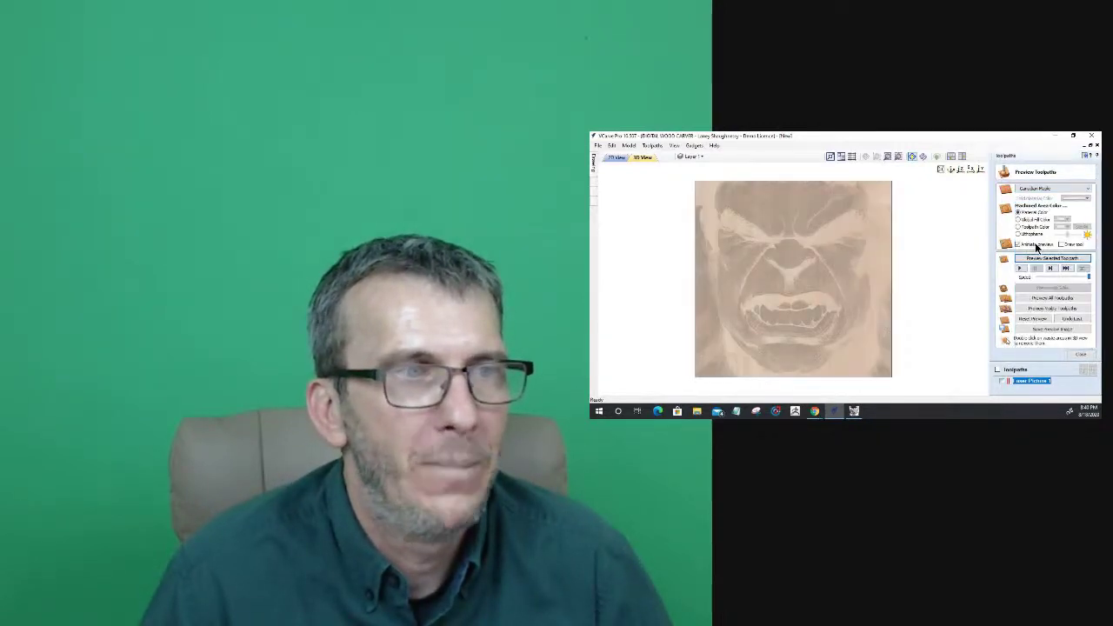
click(1040, 189)
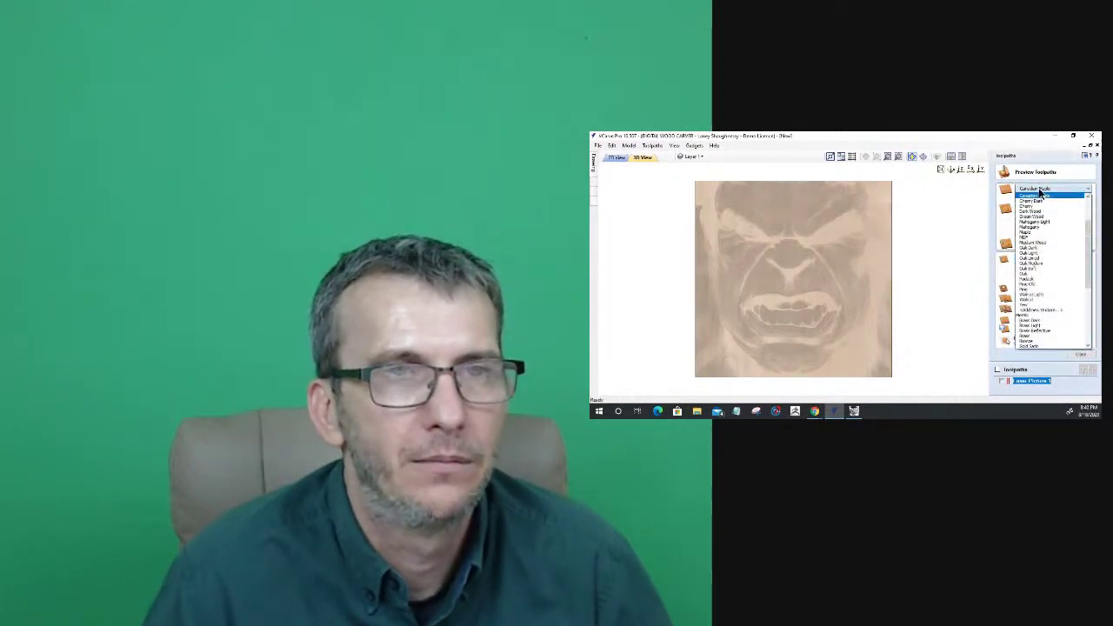
click(1031, 238)
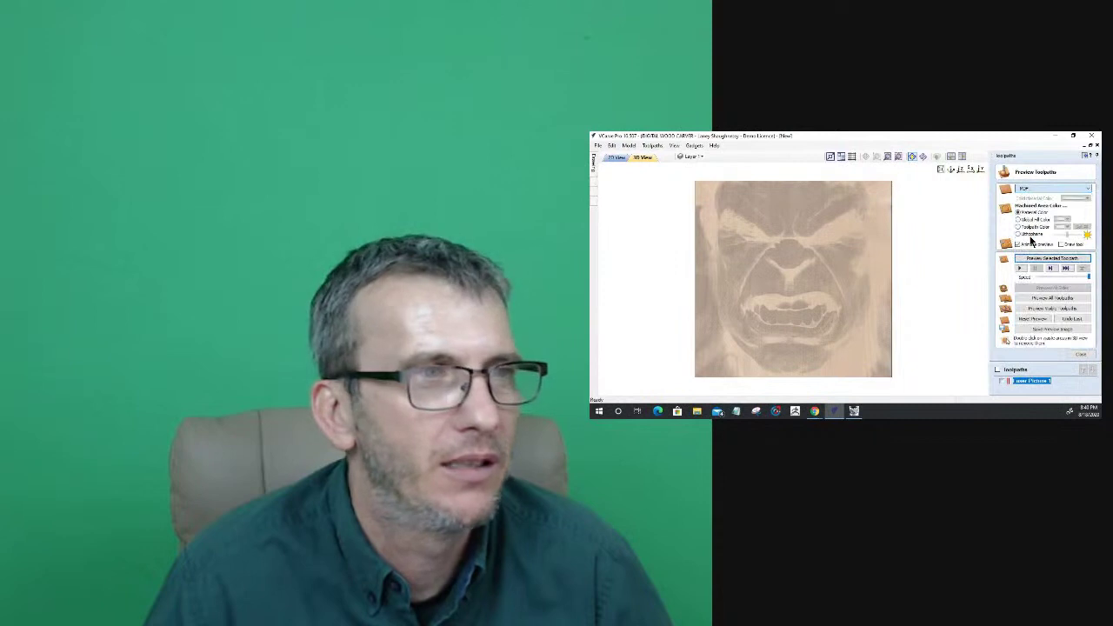
click(1038, 190)
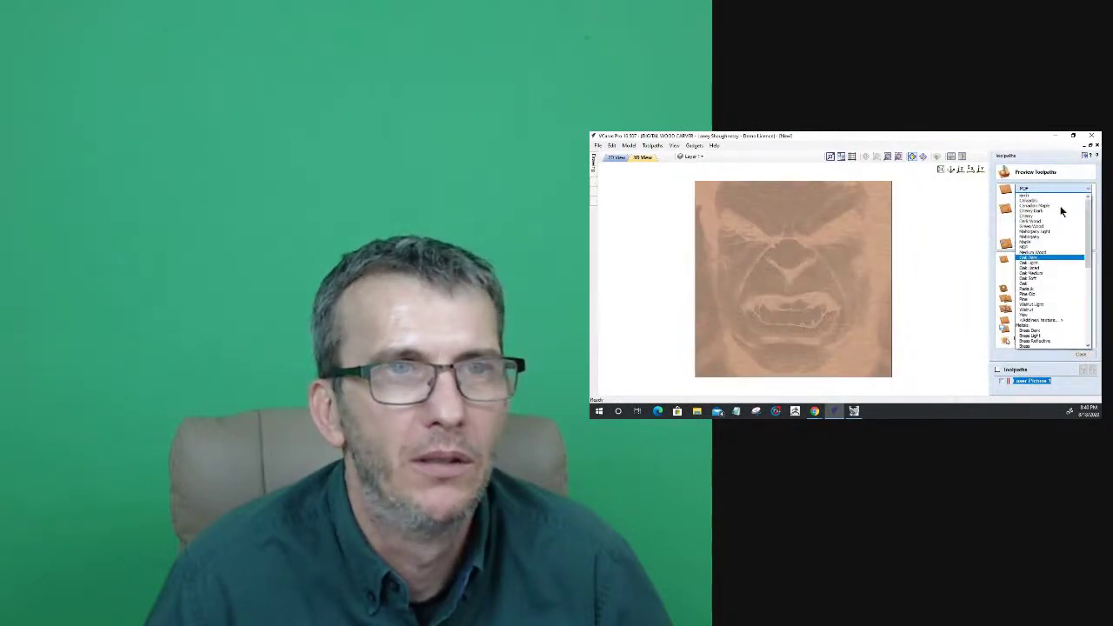
click(1051, 196)
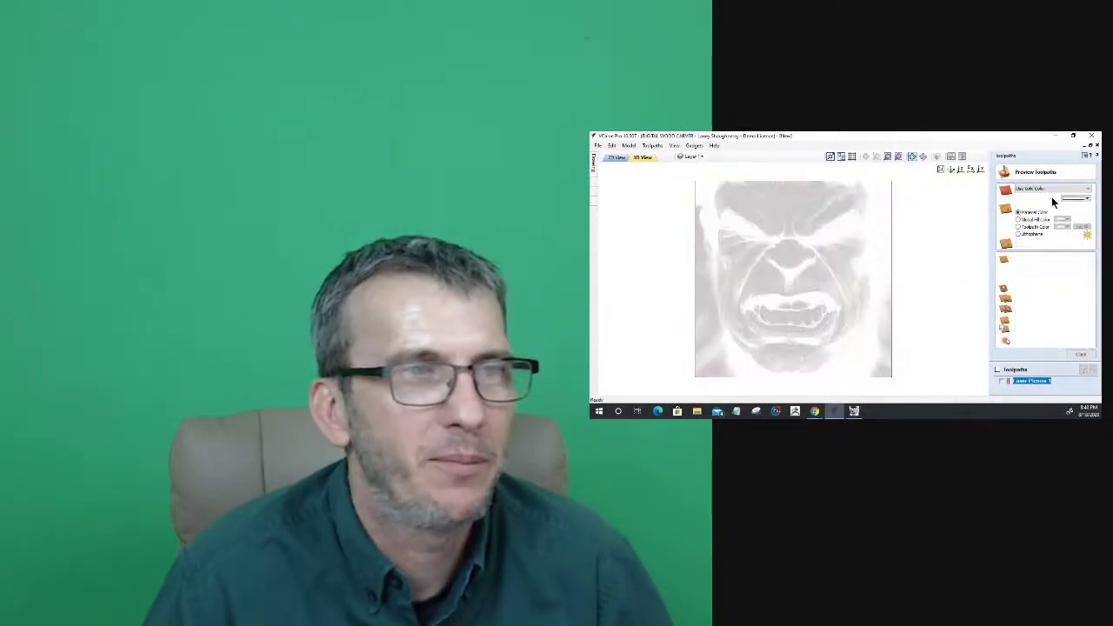
Try light yellow as the solid material colour of the preview, then return it to white
click(1075, 198)
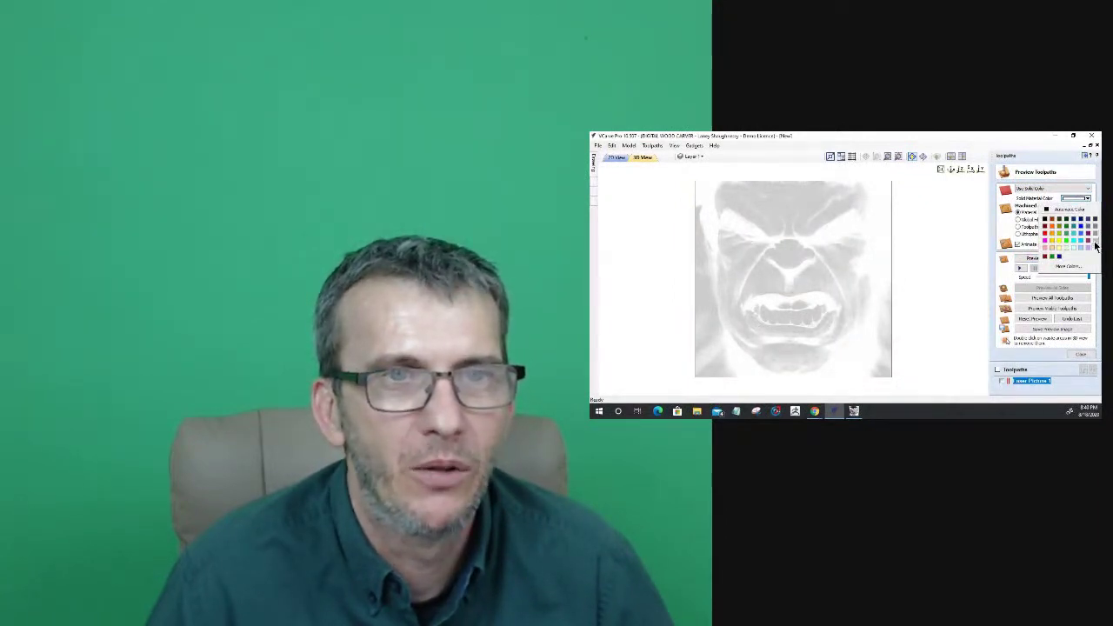
click(1059, 249)
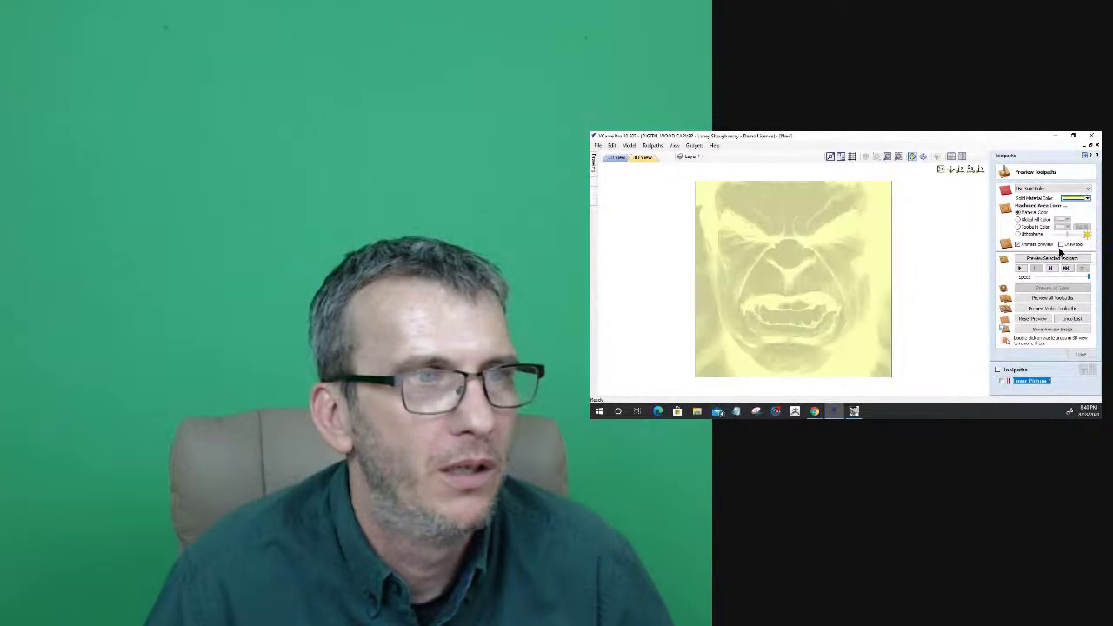
click(1066, 200)
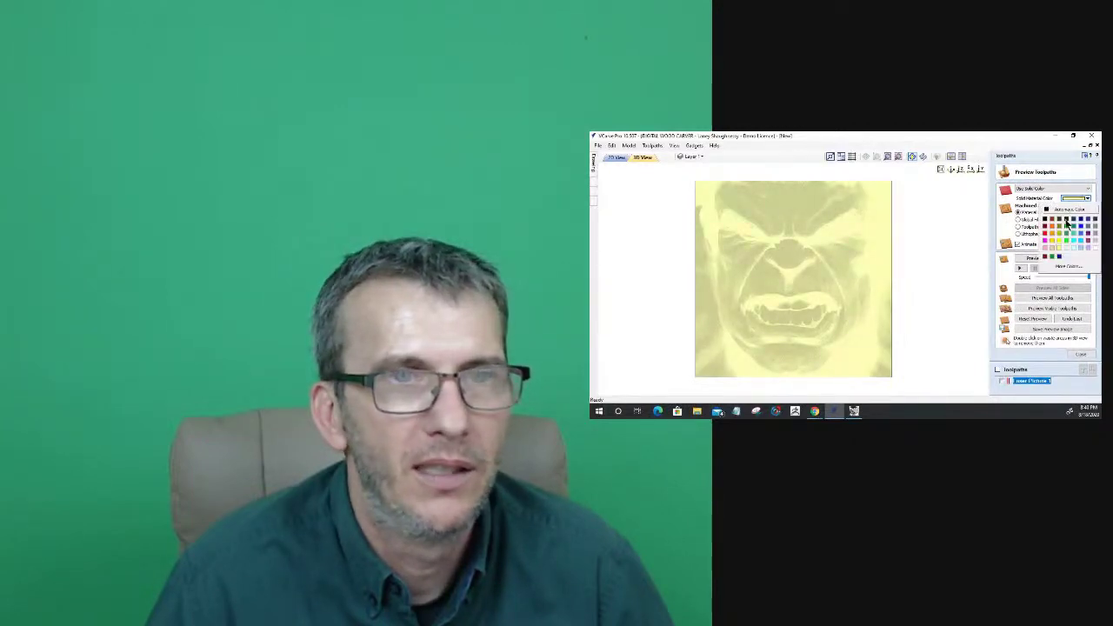
click(1093, 249)
Examine the engraving detail around the nose, mouth and teeth in the 3D preview
scroll(804, 282, up, 5)
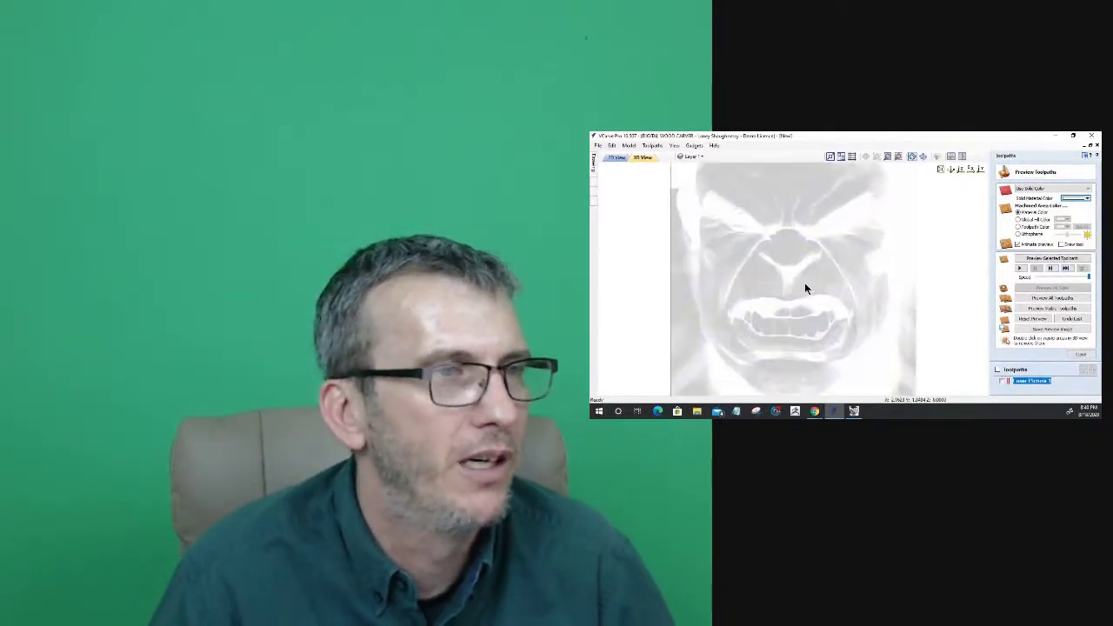
scroll(806, 281, down, 6)
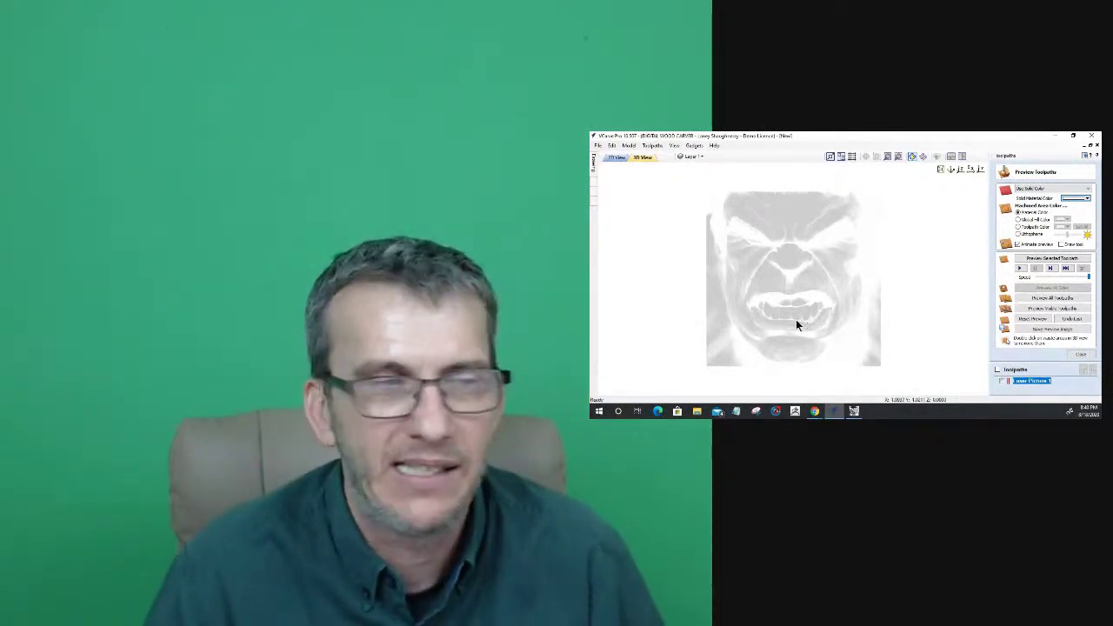
scroll(796, 319, up, 4)
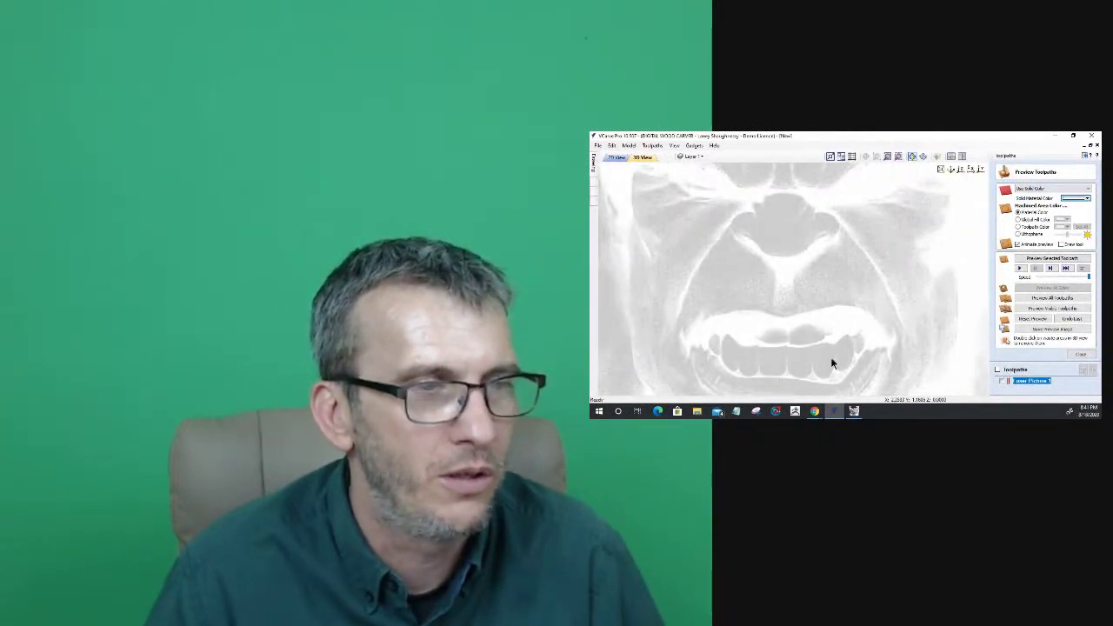
scroll(795, 344, down, 3)
scroll(779, 240, up, 4)
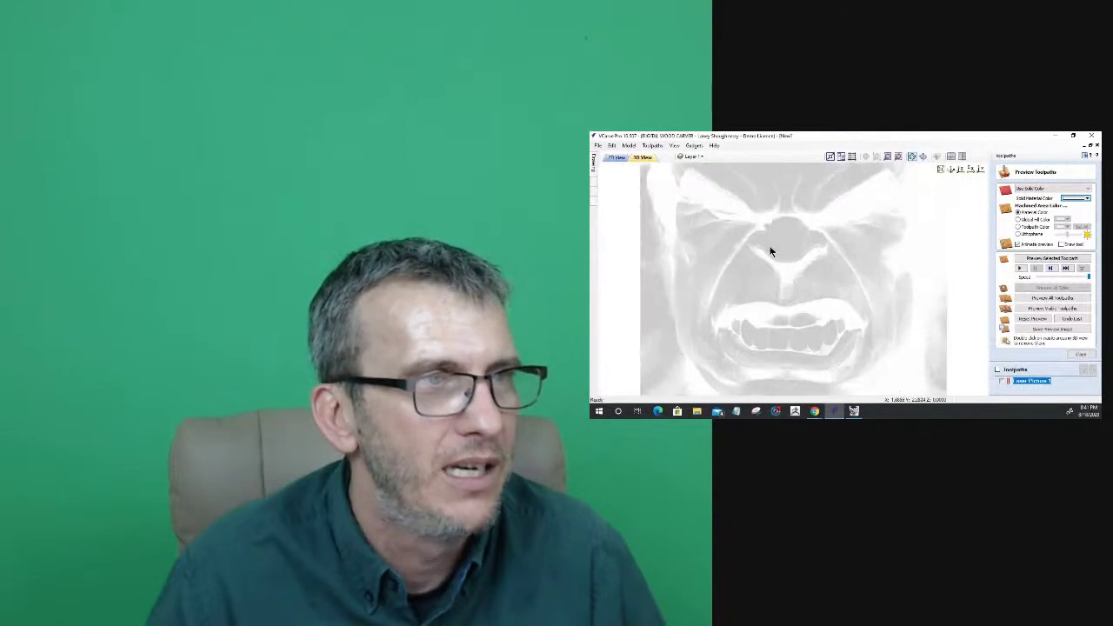
scroll(803, 255, down, 5)
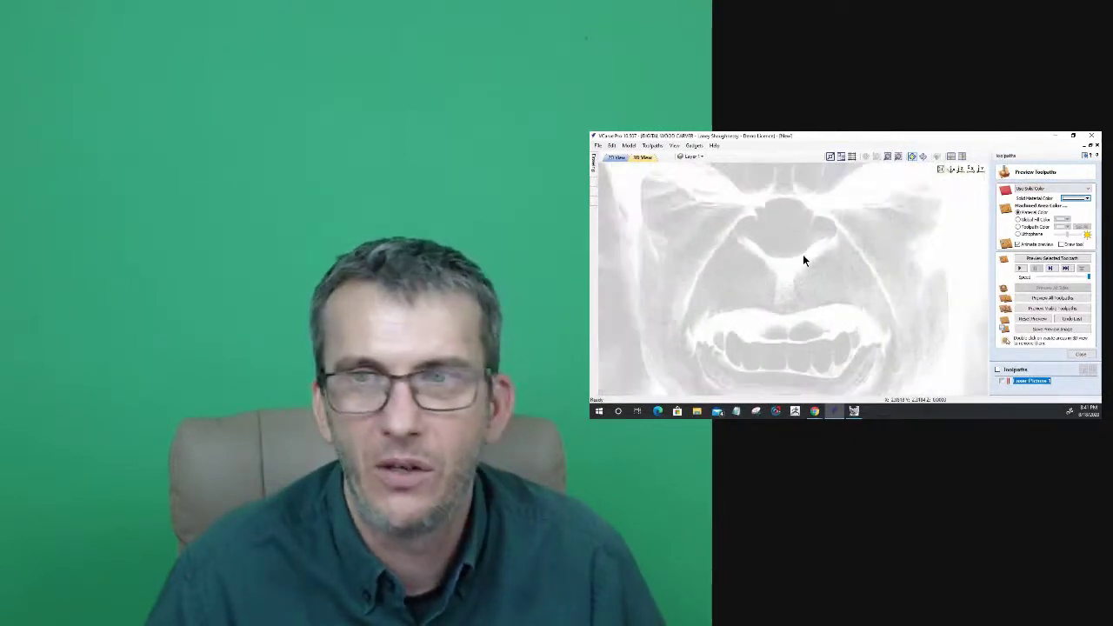
Save the job in the Downloads folder as Hulk_VCarvePro
click(598, 145)
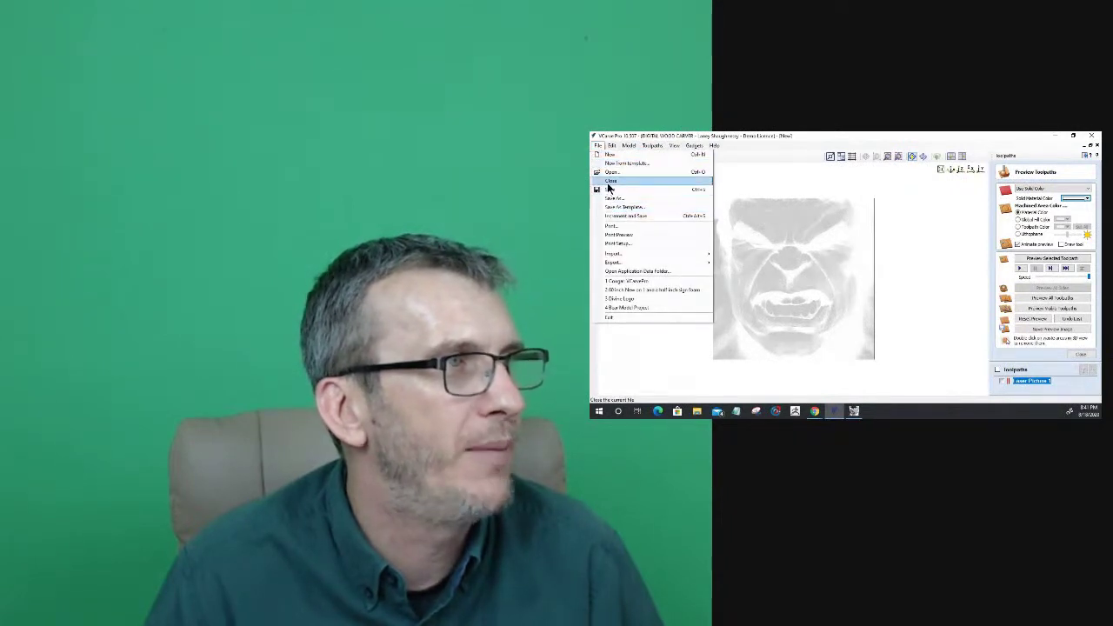
click(609, 192)
scroll(763, 286, down, 3)
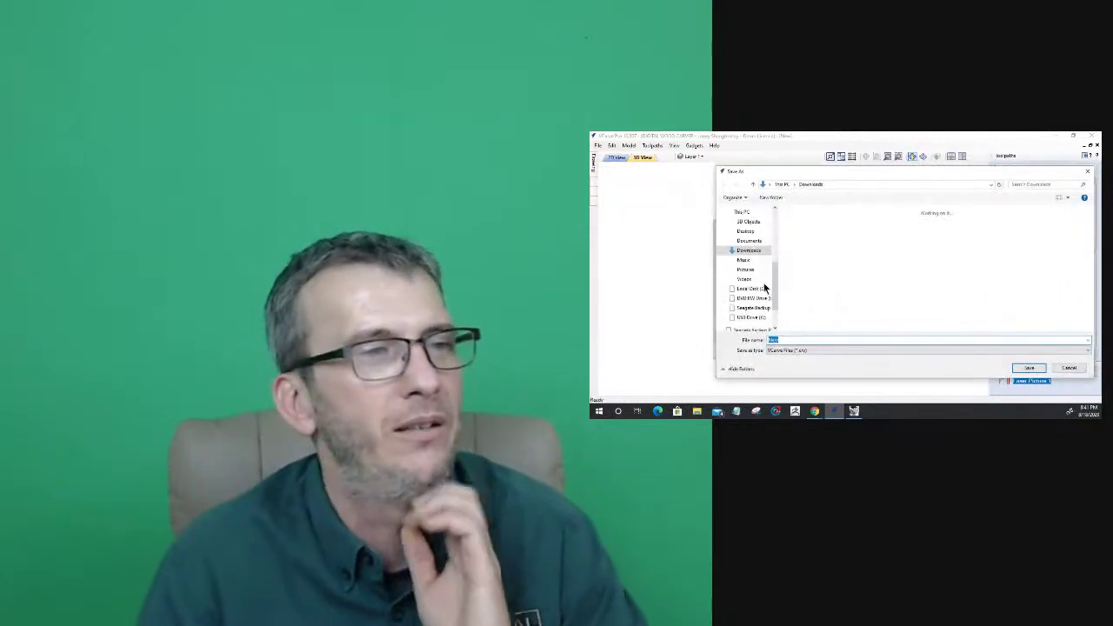
click(748, 326)
click(785, 339)
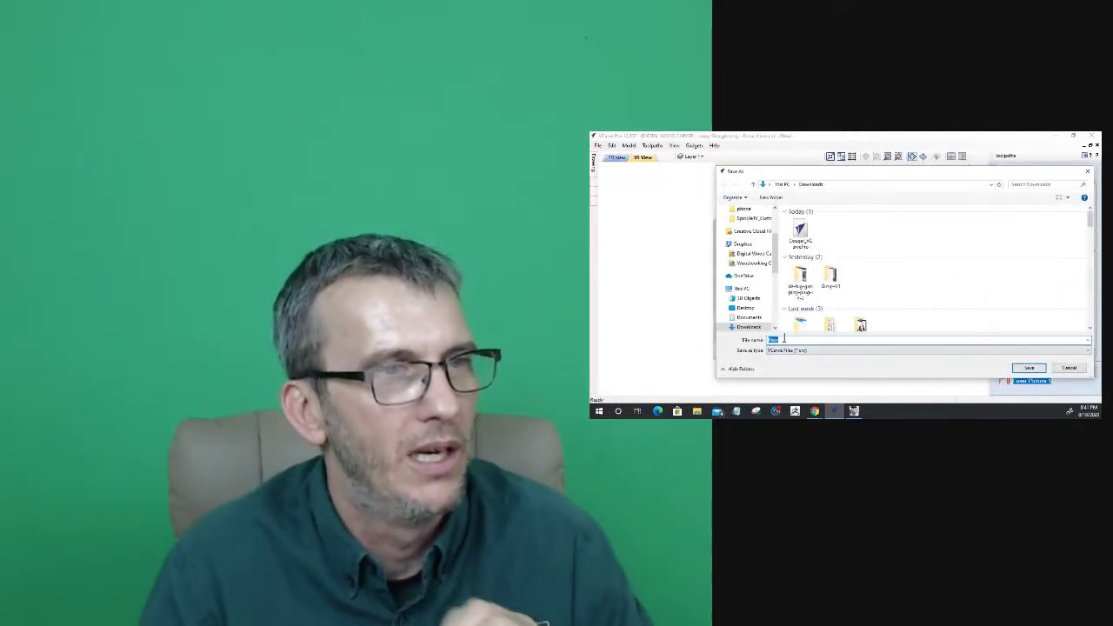
key(BackSpace)
key(BackSpace)
key(BackSpace)
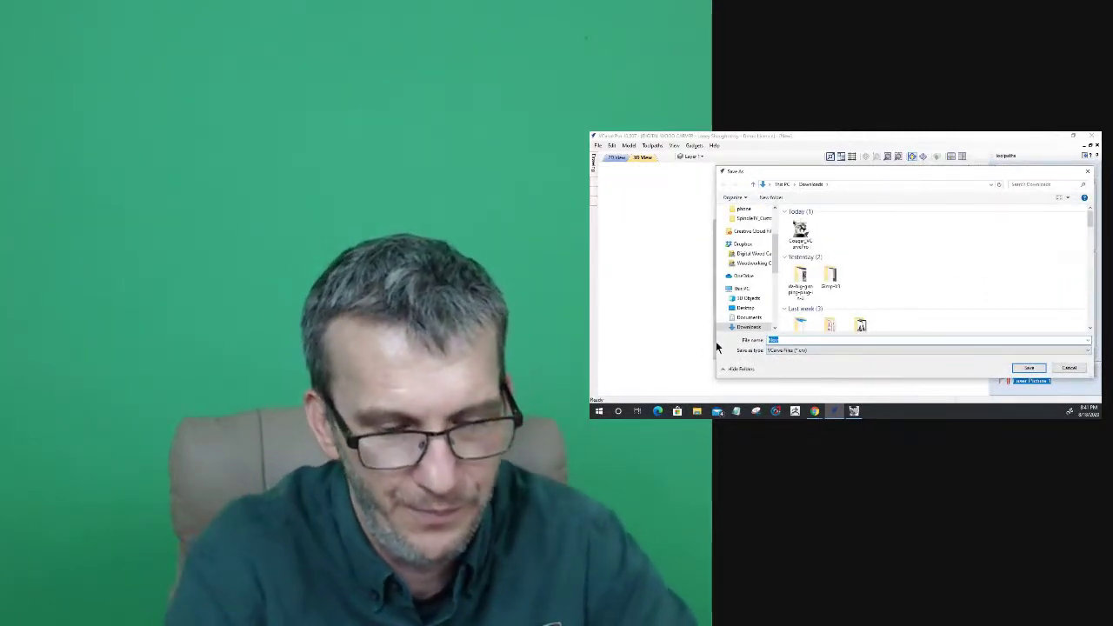
text(Hulk)
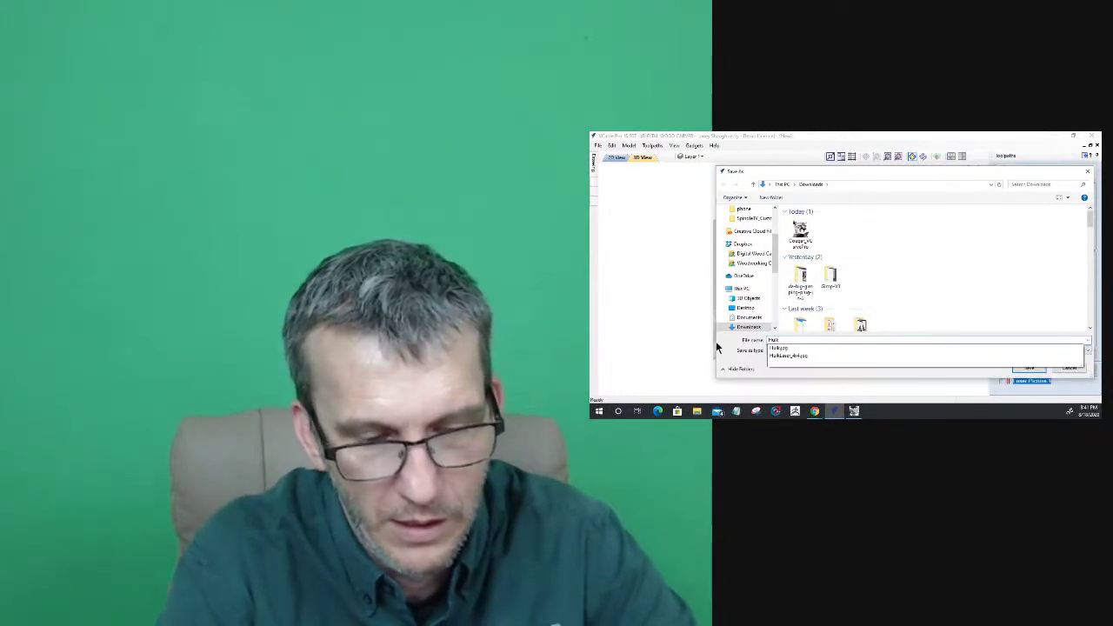
text(_VCarveP)
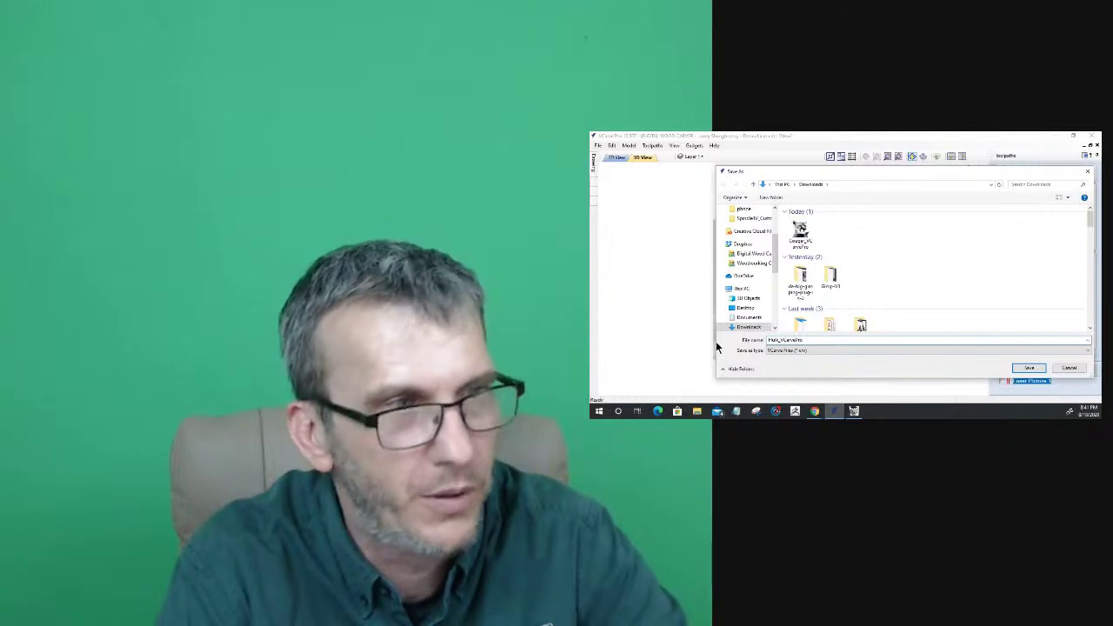
text(ro)
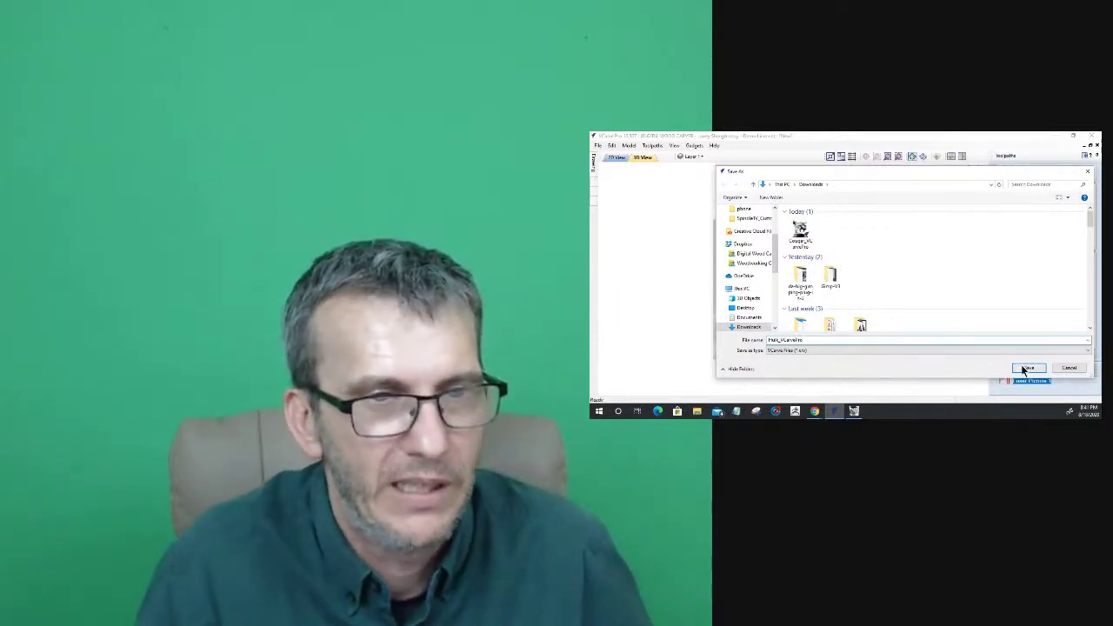
click(1026, 368)
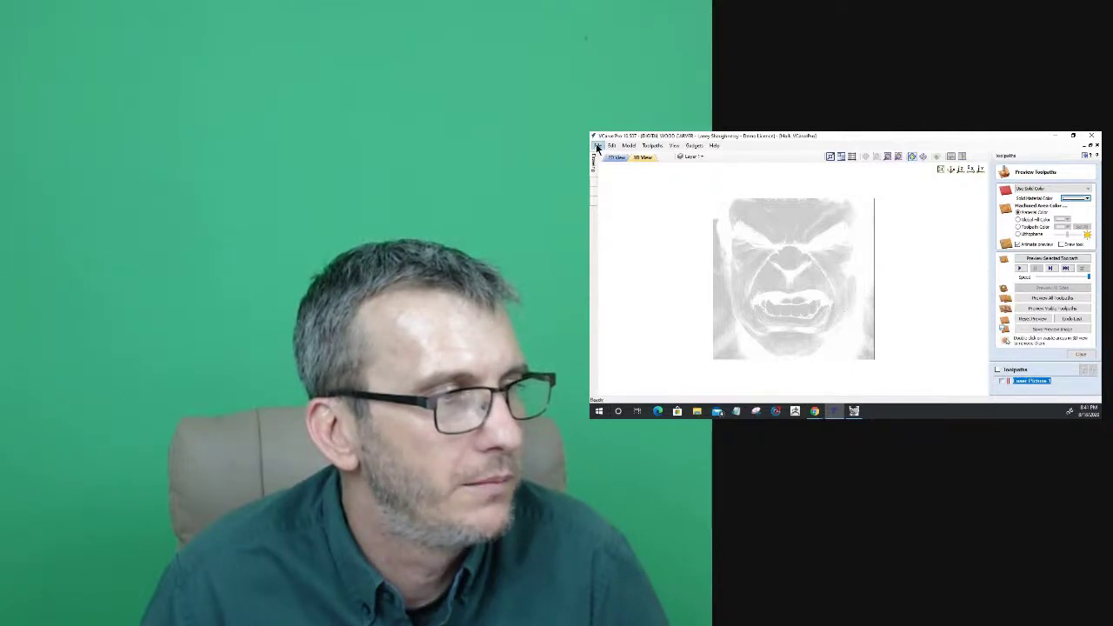
Start a new job 11.625 inches wide and set its height to 3.875*3 inches
click(597, 146)
click(610, 160)
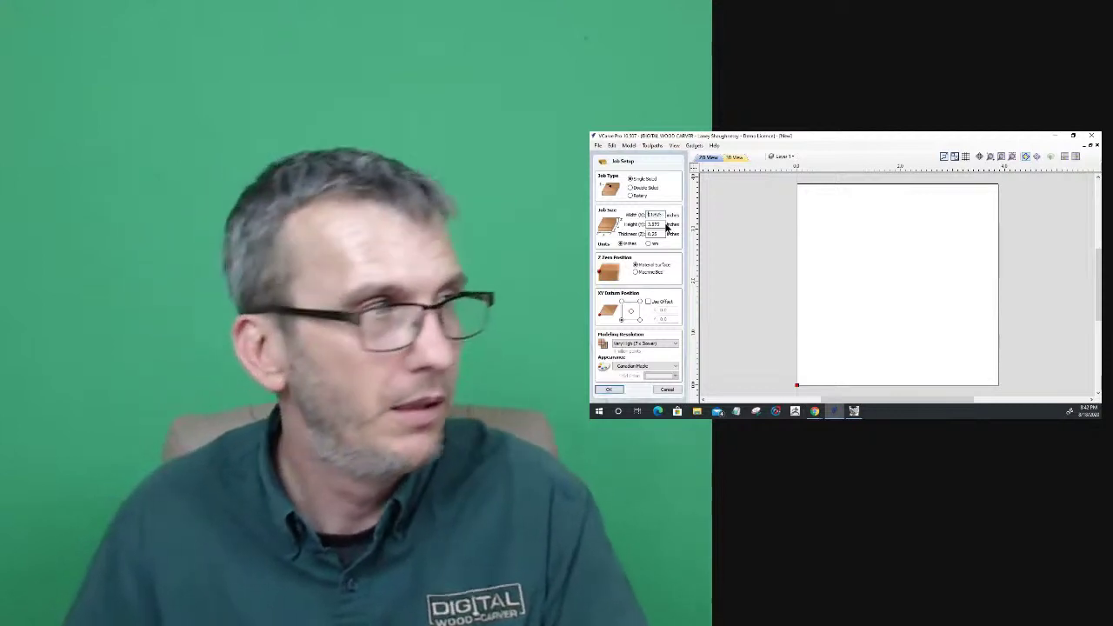
key(Tab)
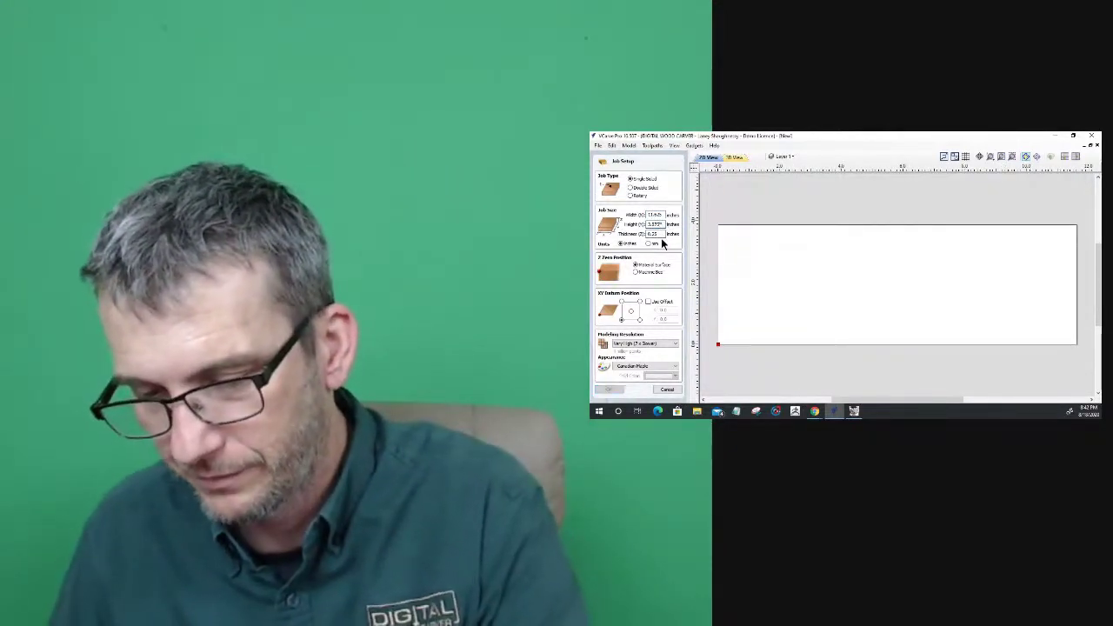
text(3.625)
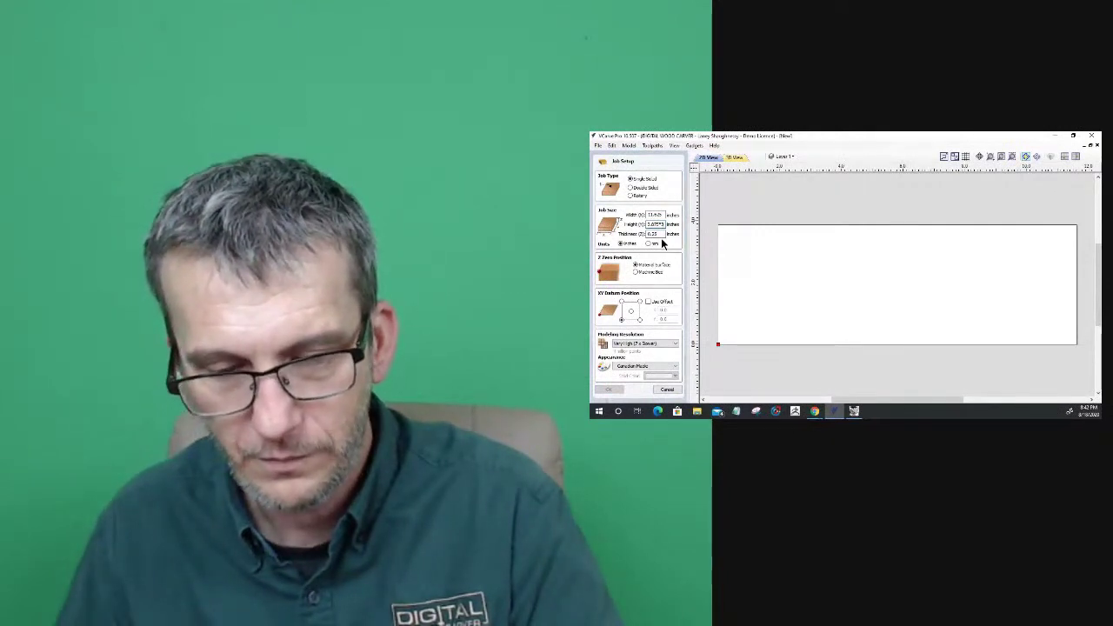
key(Tab)
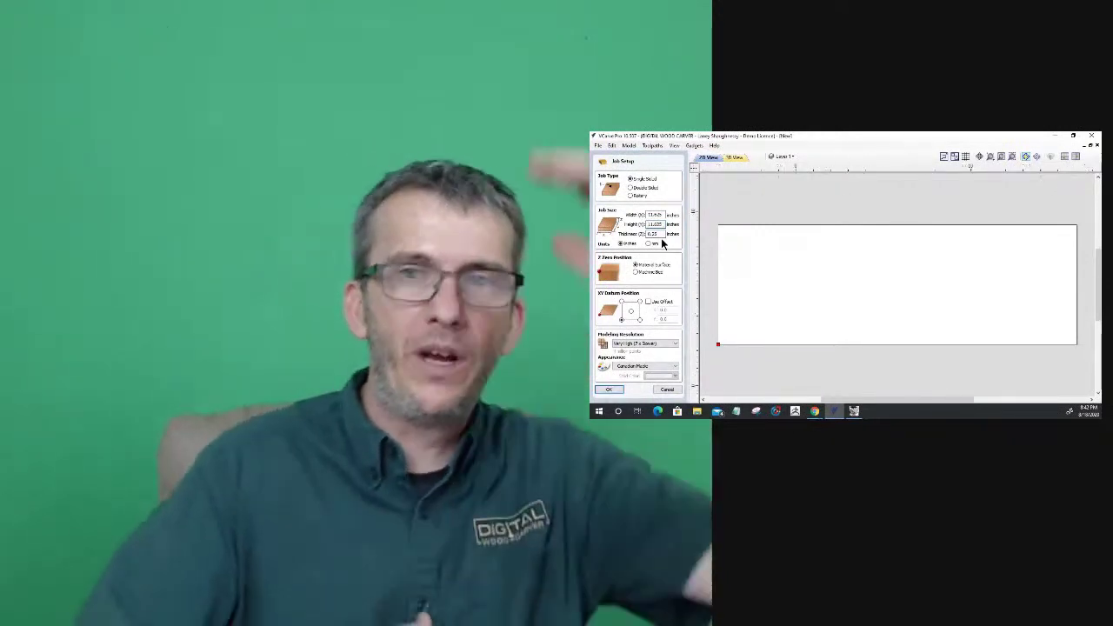
key(Tab)
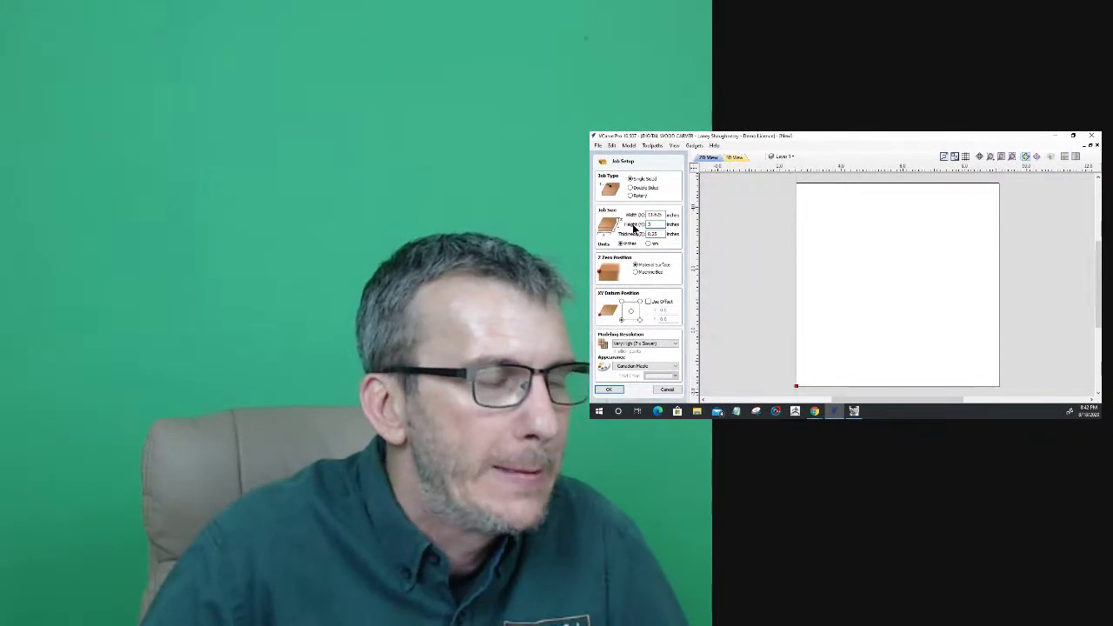
Set the job height to 15.5 inches and accept the job setup
key(Tab)
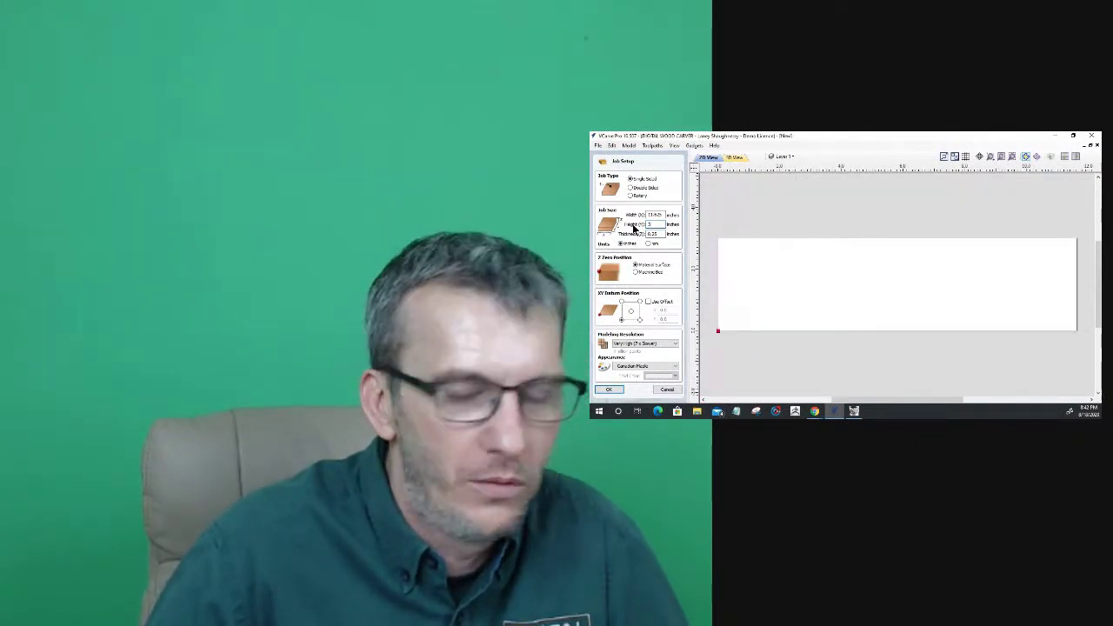
text(3.25)
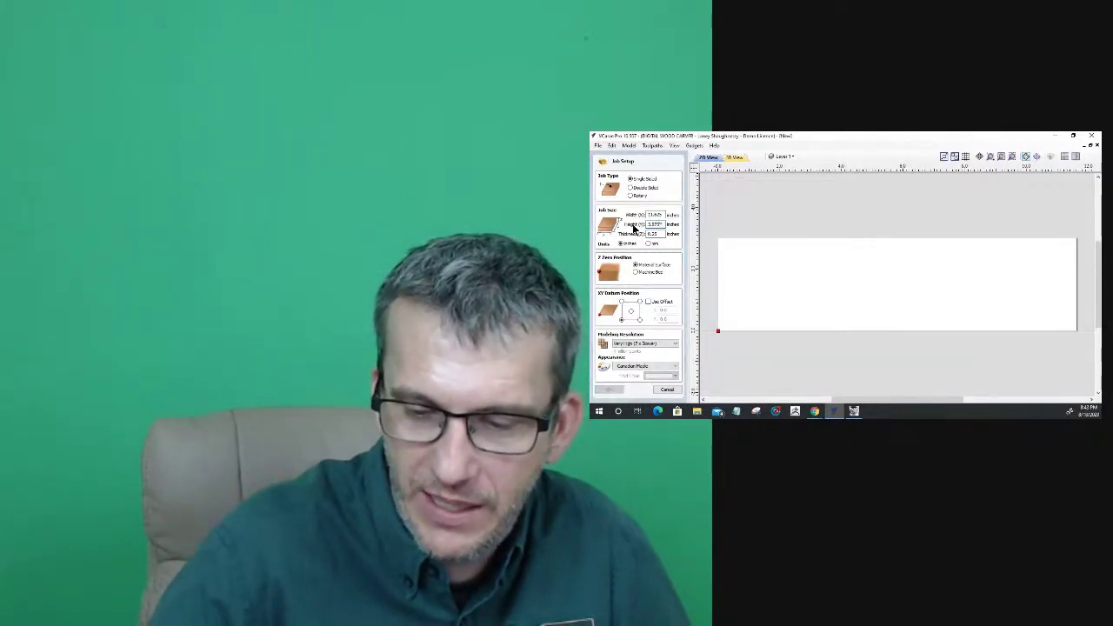
text(41.5)
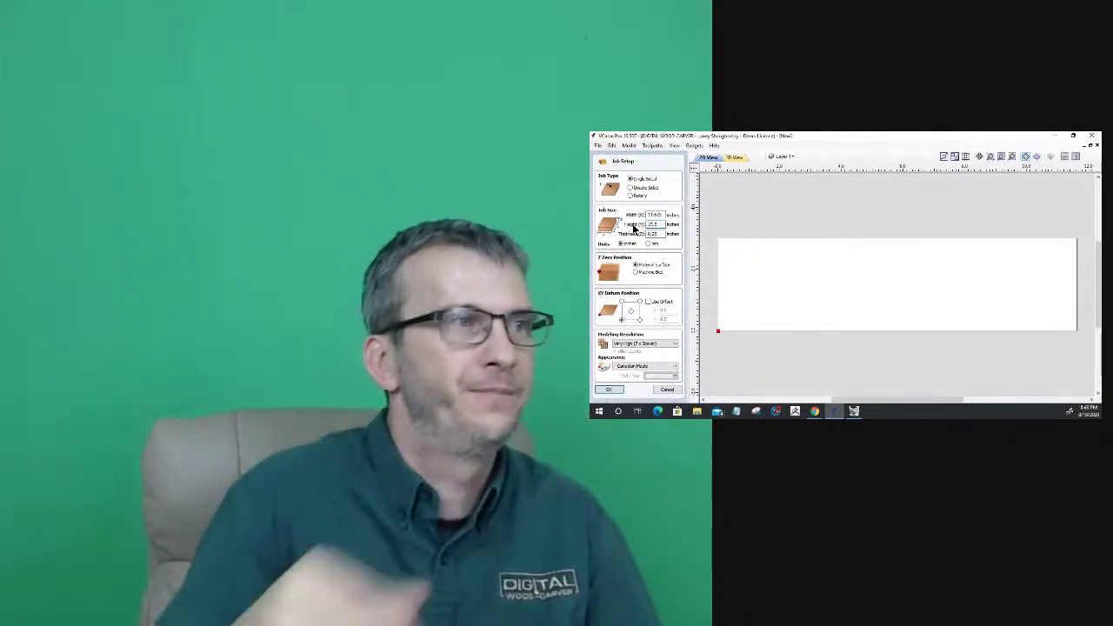
key(Tab)
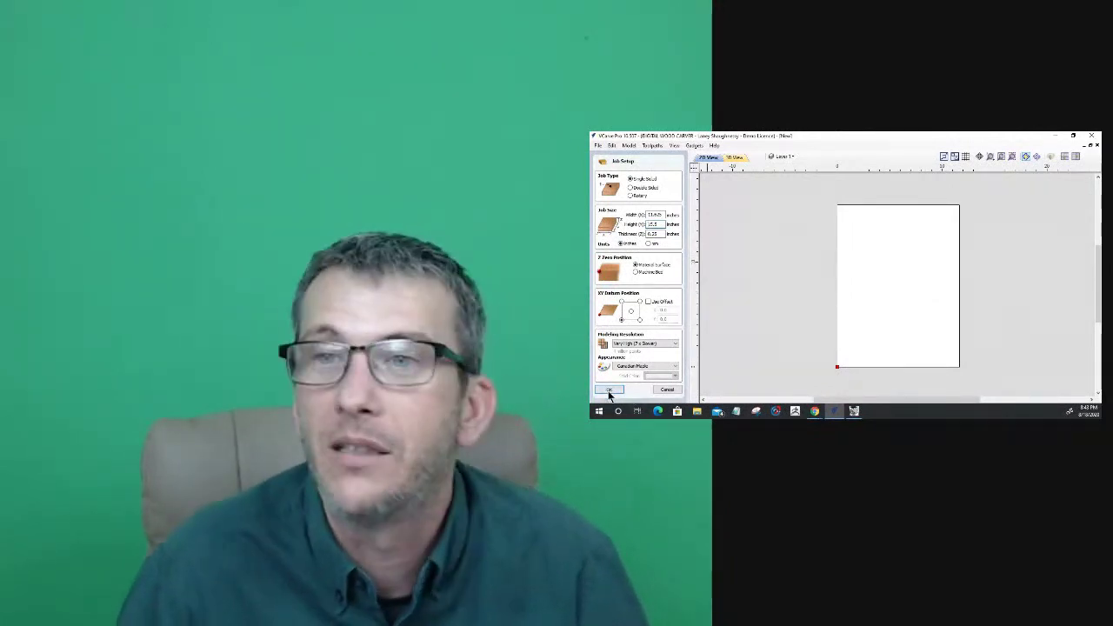
click(608, 391)
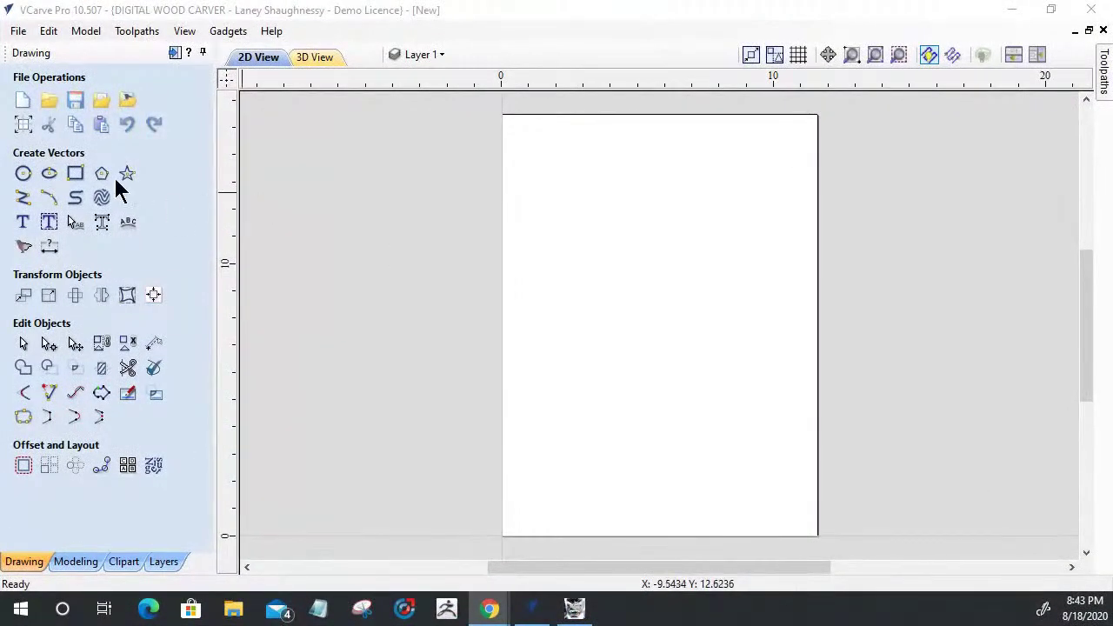
Draw a 3.875 by 3.875 inch rectangle with square corners
click(75, 173)
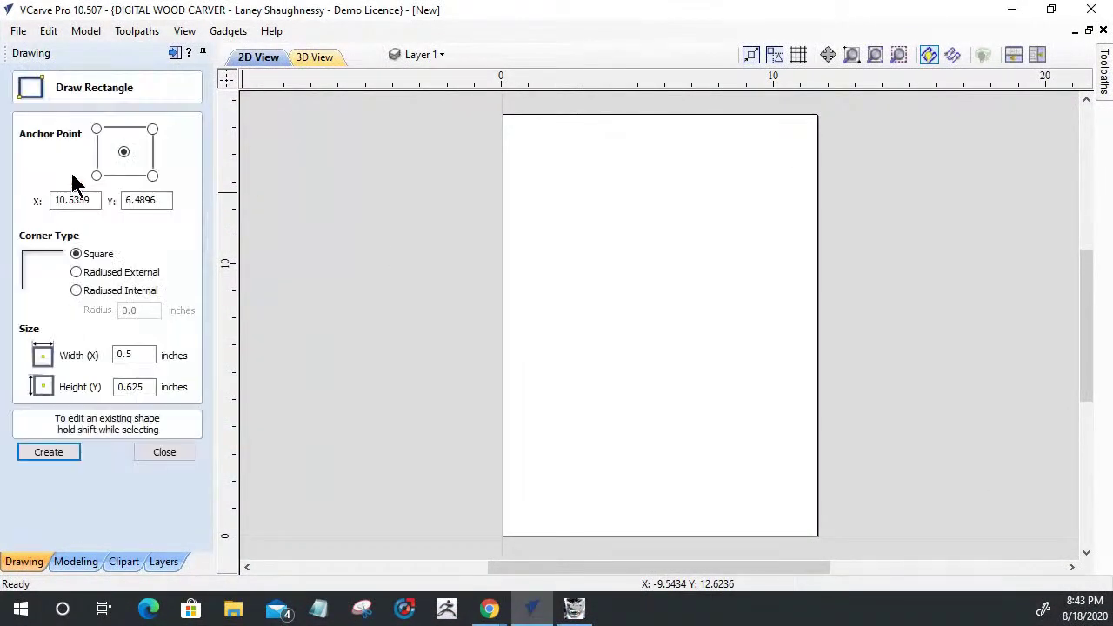
click(164, 452)
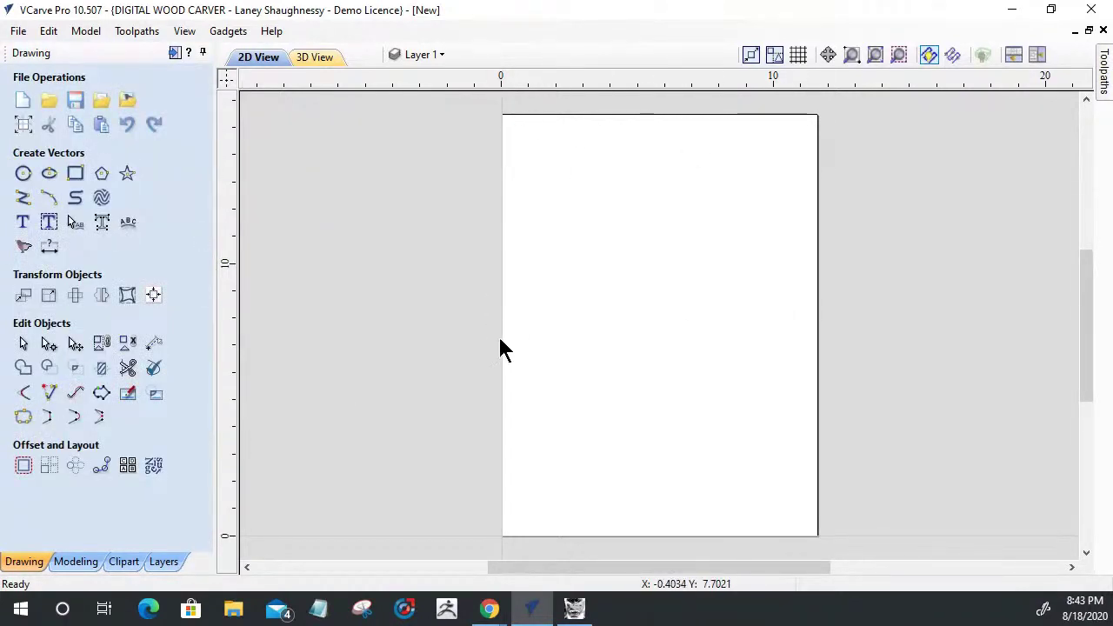
click(74, 173)
click(132, 353)
text(3.875)
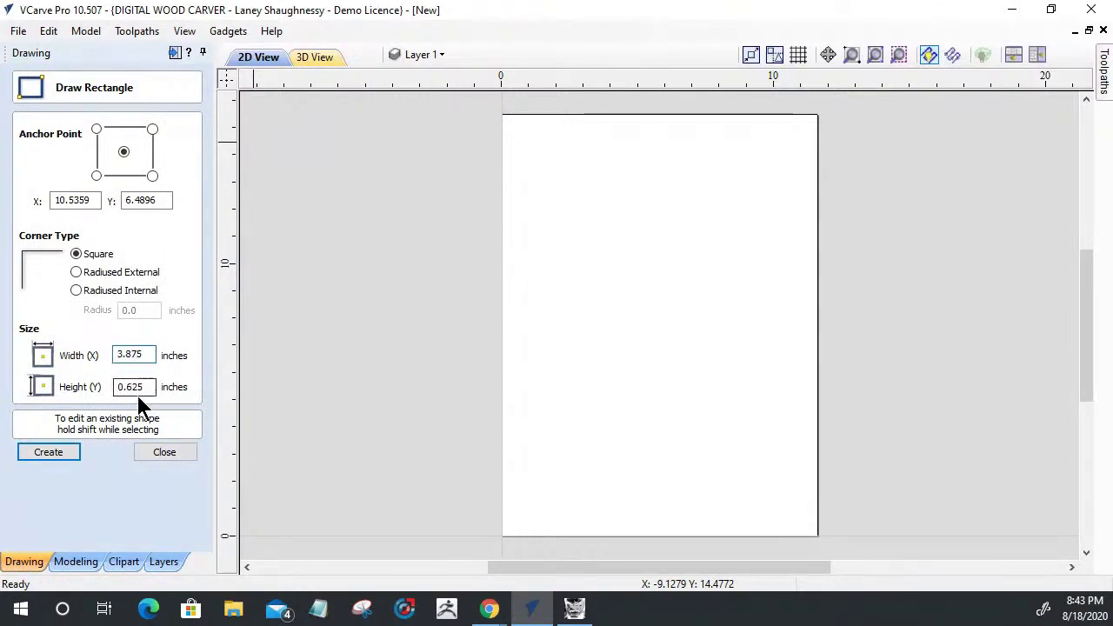
double_click(145, 389)
text(3.875)
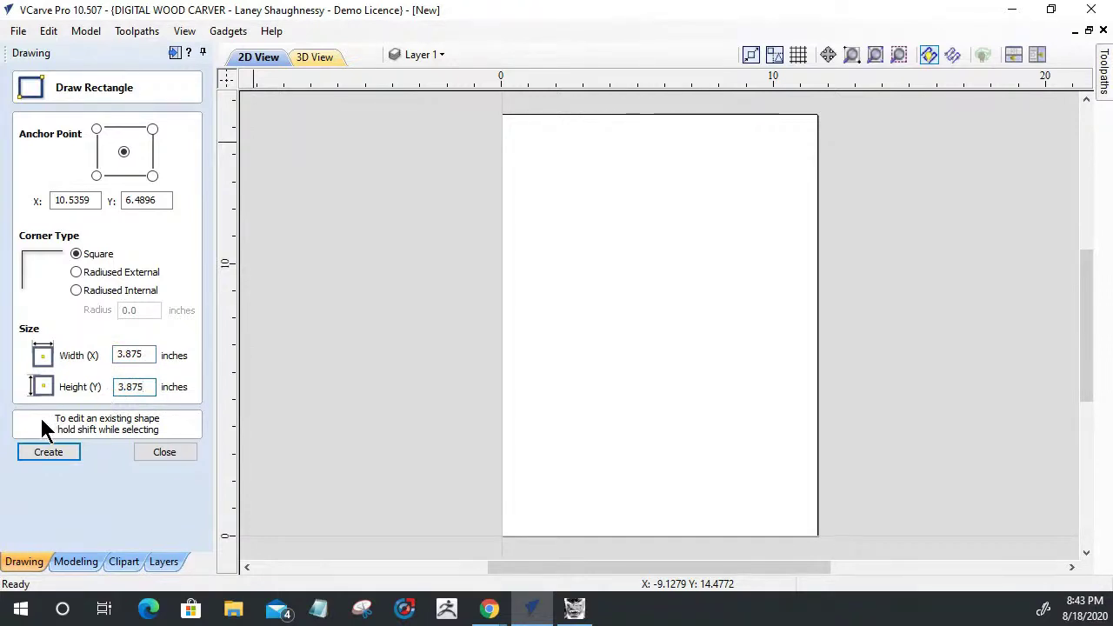
click(47, 445)
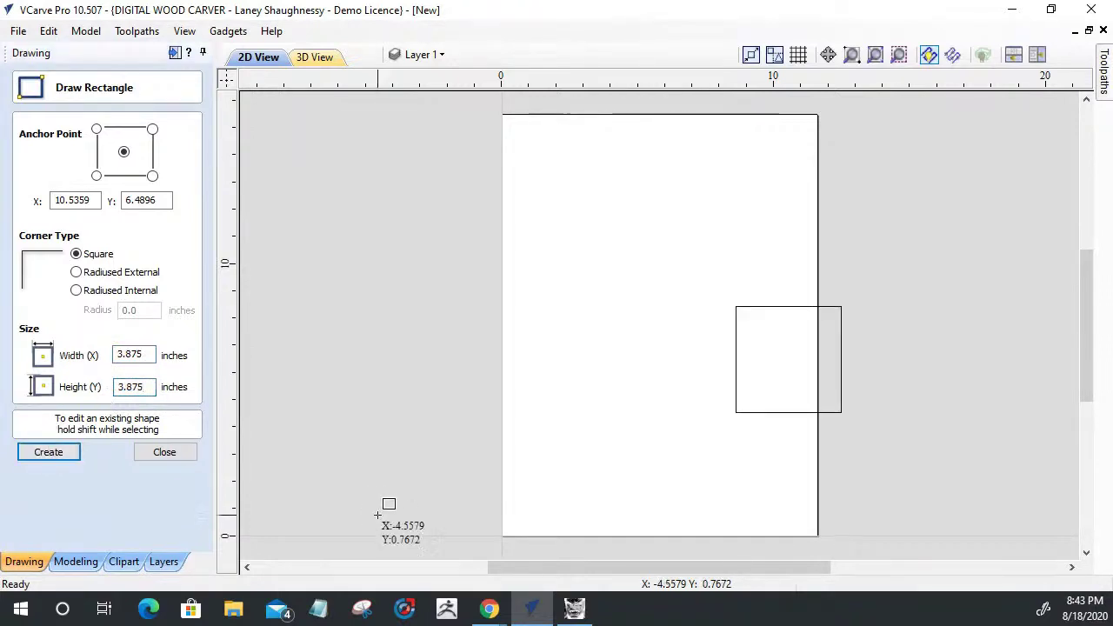
click(152, 459)
Move the square so its lower-left corner sits on the job's lower-left corner
click(736, 411)
click(737, 412)
drag(738, 407, 503, 540)
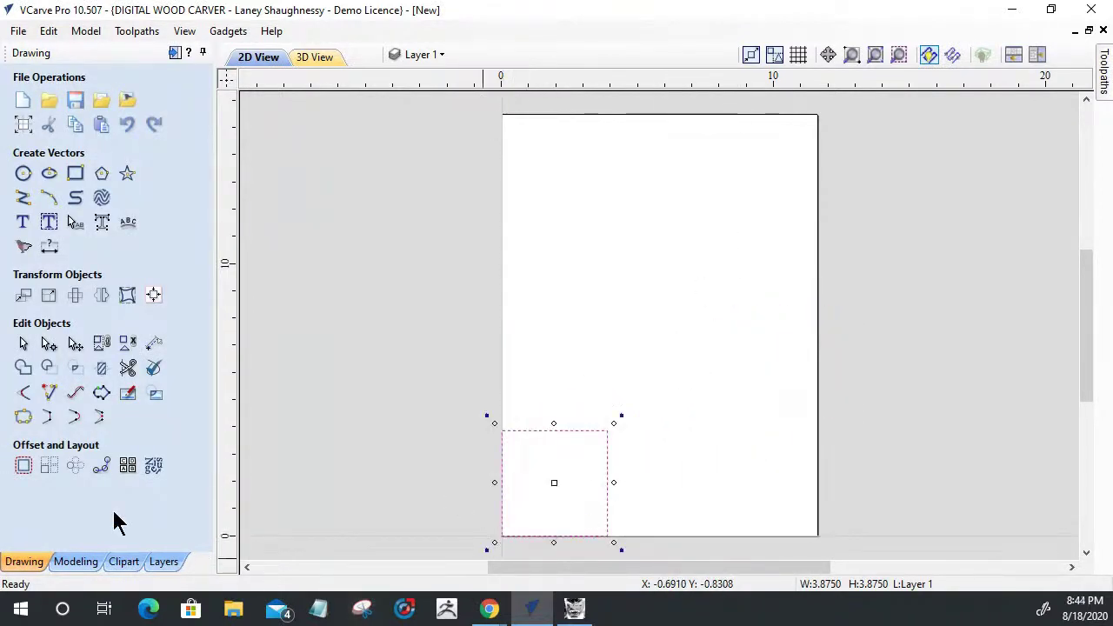
Array-copy the square into 4 rows and 3 columns with an X gap of 0.375 inches
click(49, 469)
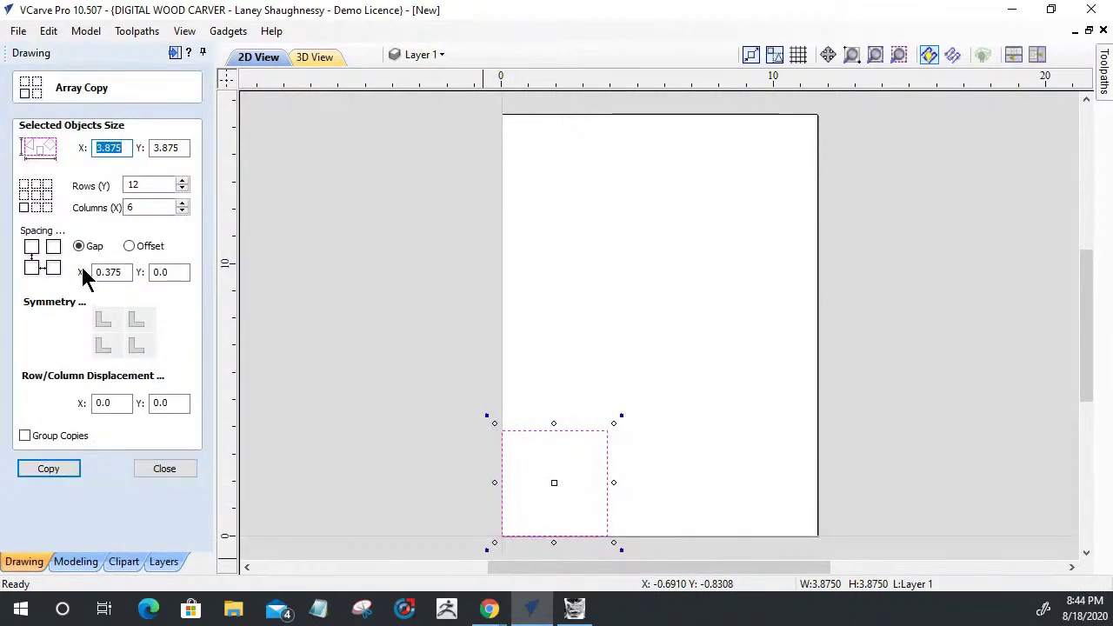
click(142, 185)
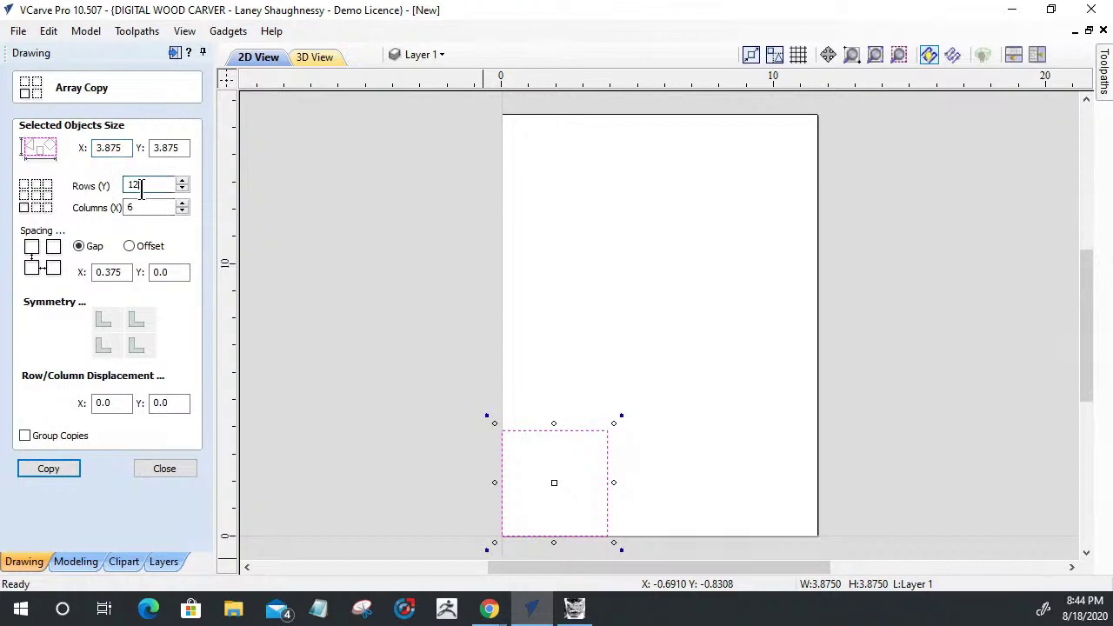
text(4)
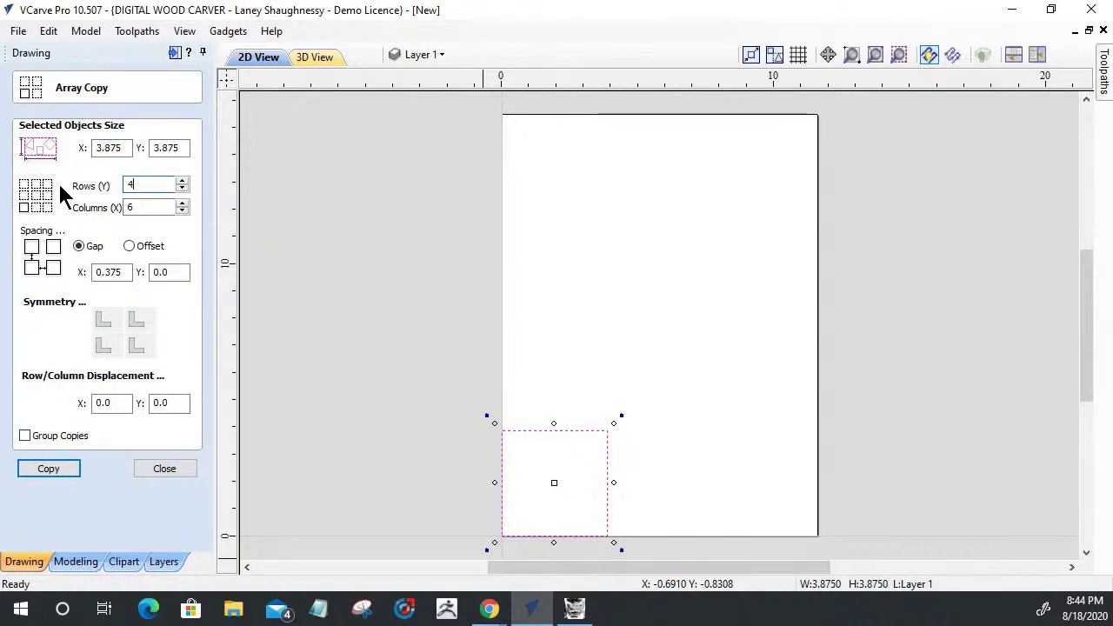
text(3)
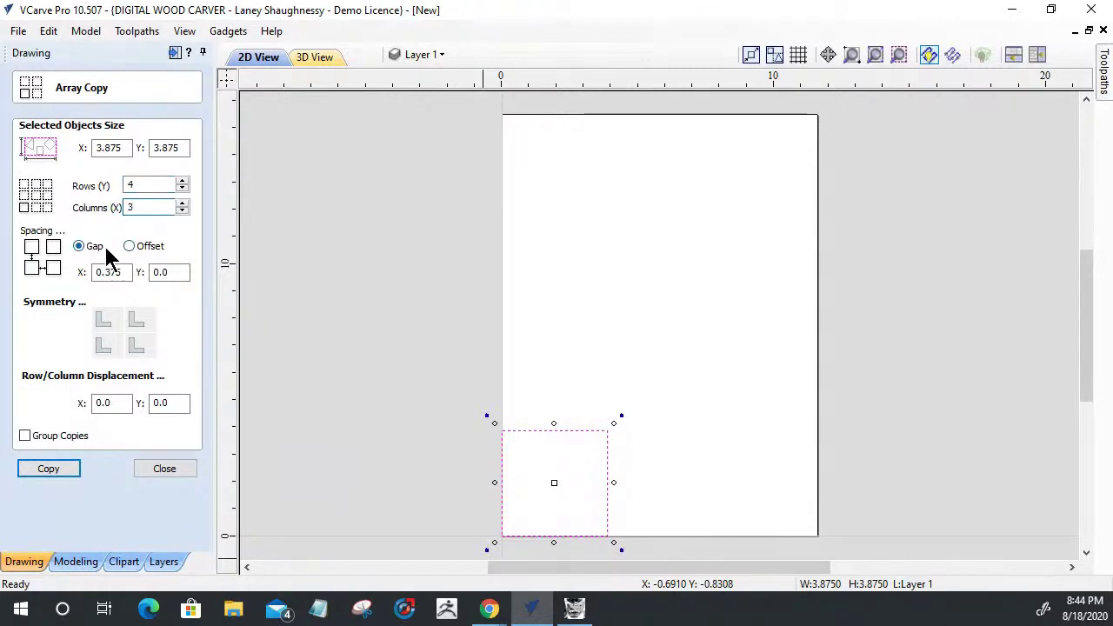
drag(118, 272, 82, 272)
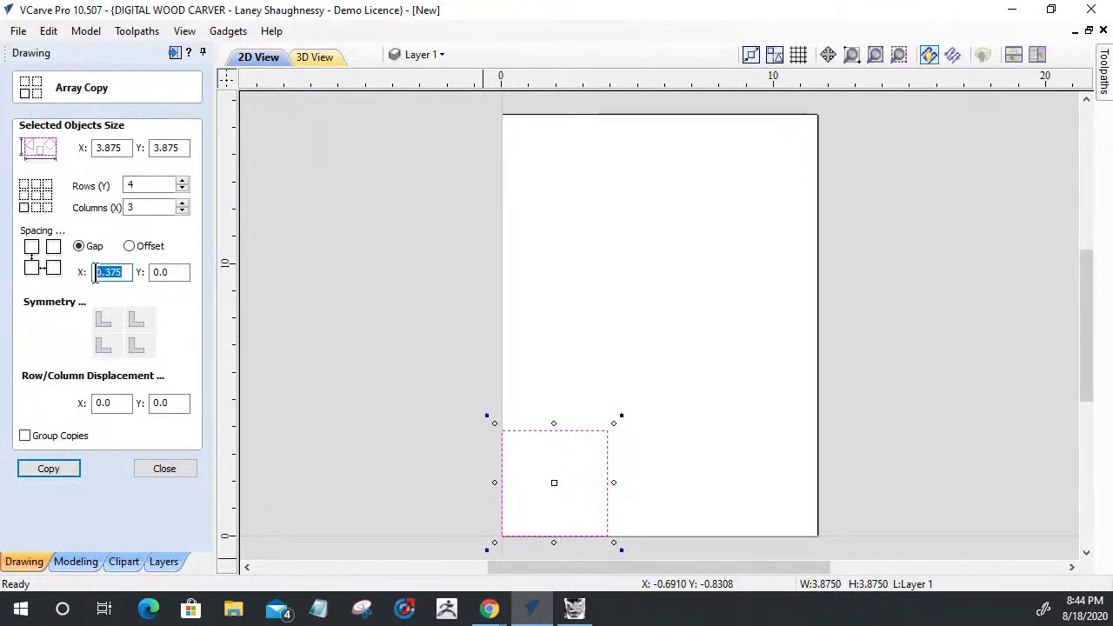
click(40, 470)
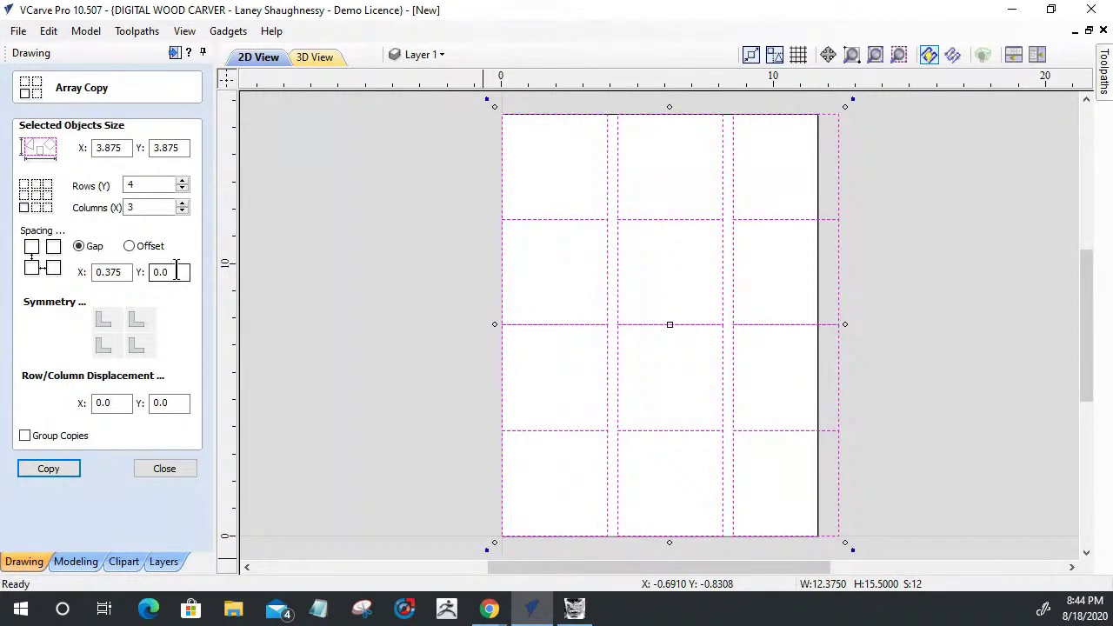
Redo the array copy of the square with the X gap set to 0
double_click(123, 271)
text(0)
click(38, 469)
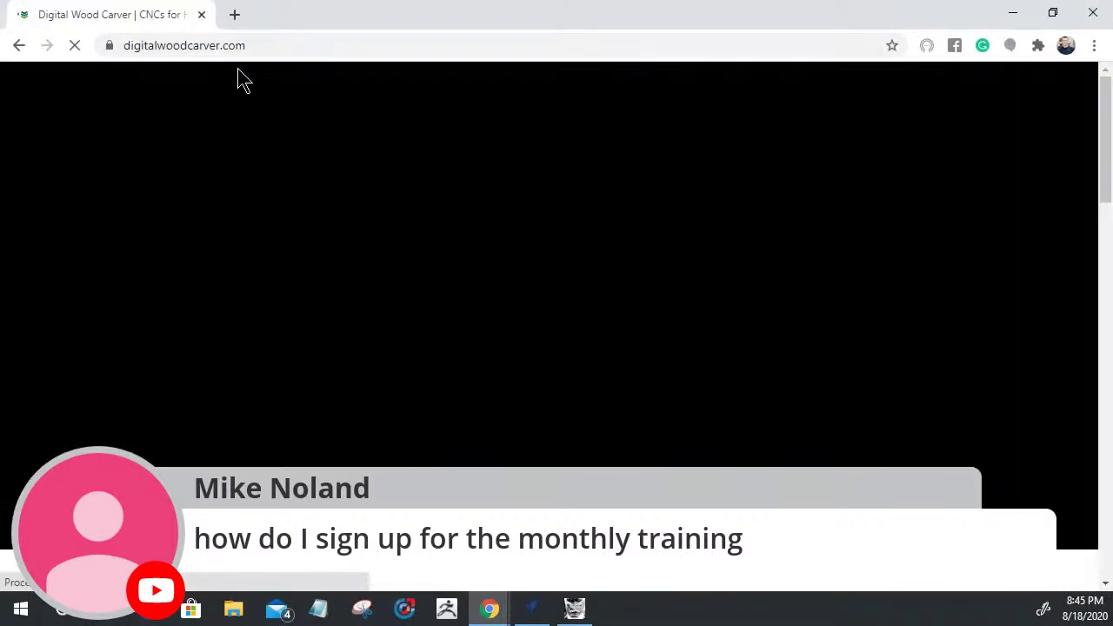
On the digitalwoodcarver.com site in Chrome, open the training page and examine its training sessions and subscription packages
mouse_move(816, 119)
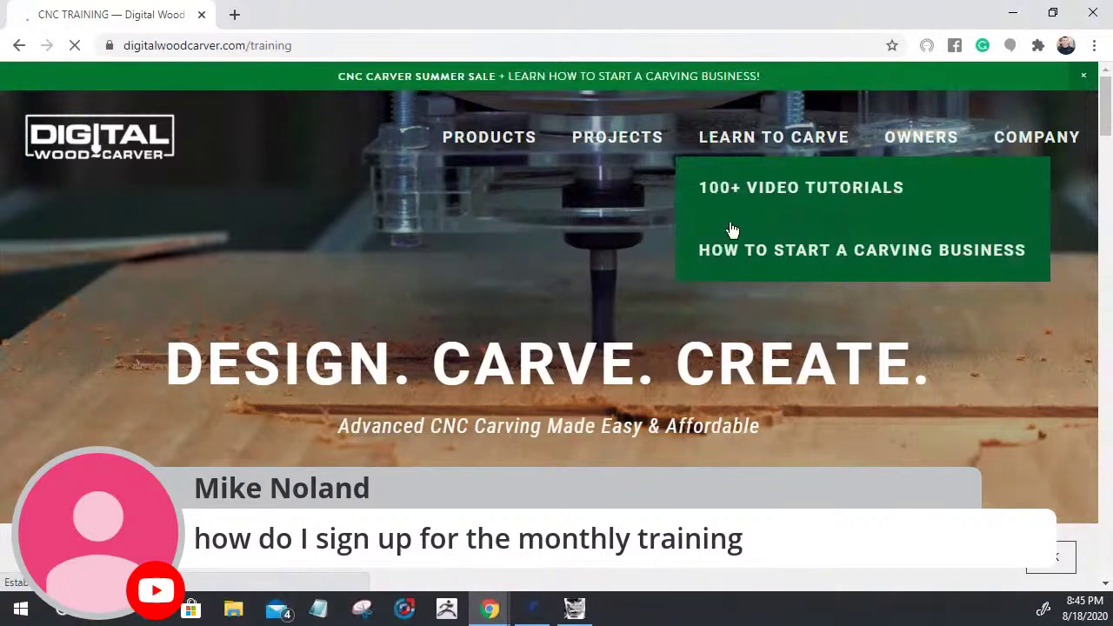
scroll(731, 226, down, 10)
scroll(732, 231, down, 15)
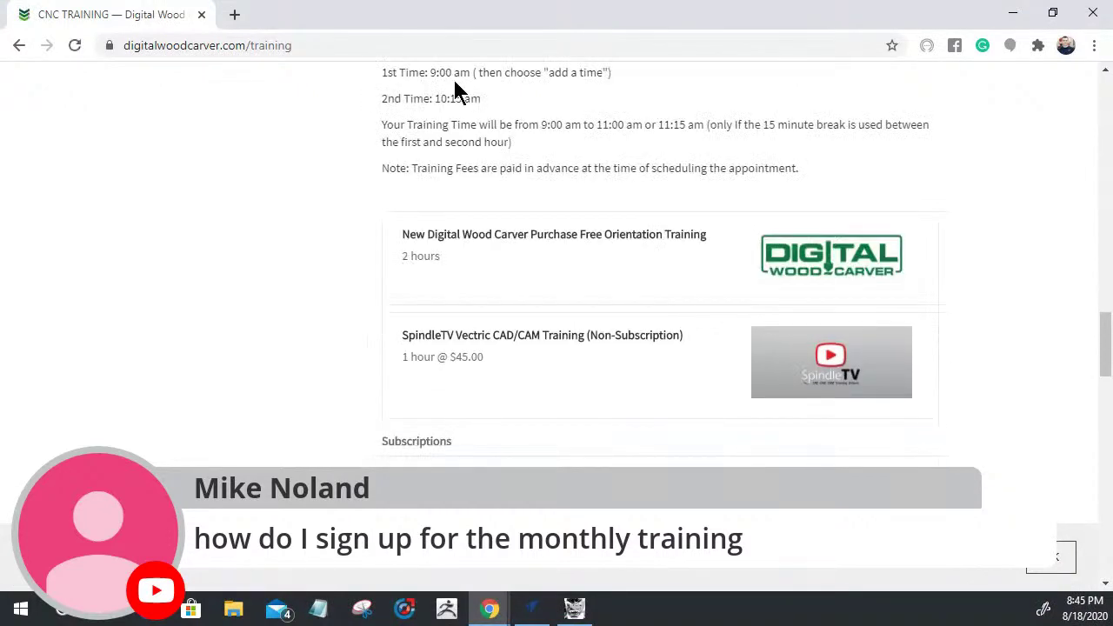
scroll(558, 233, down, 3)
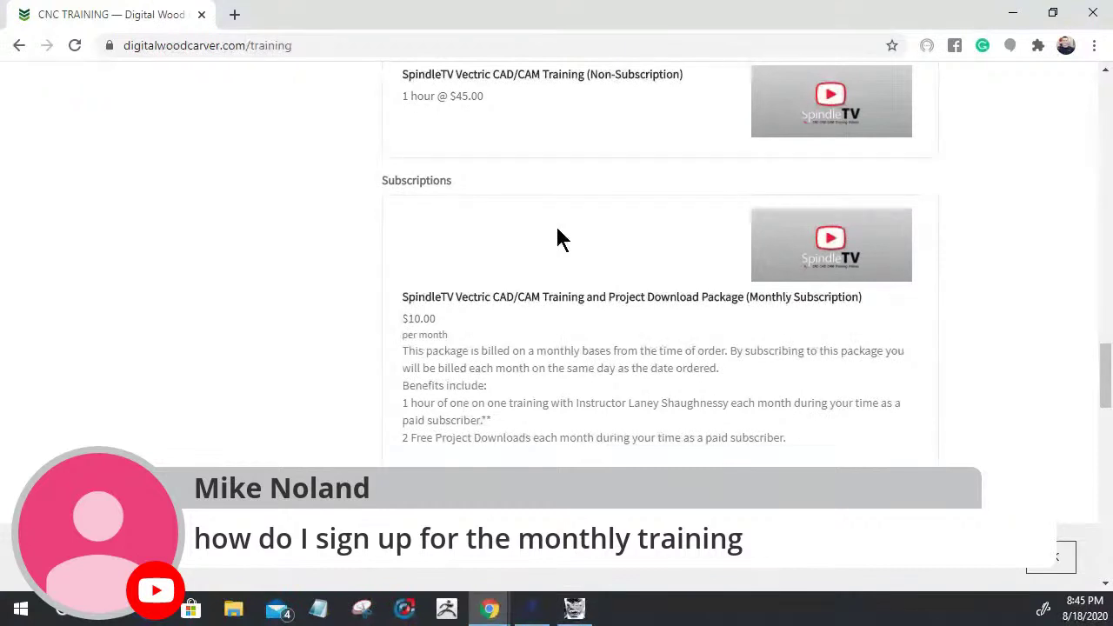
scroll(532, 159, up, 2)
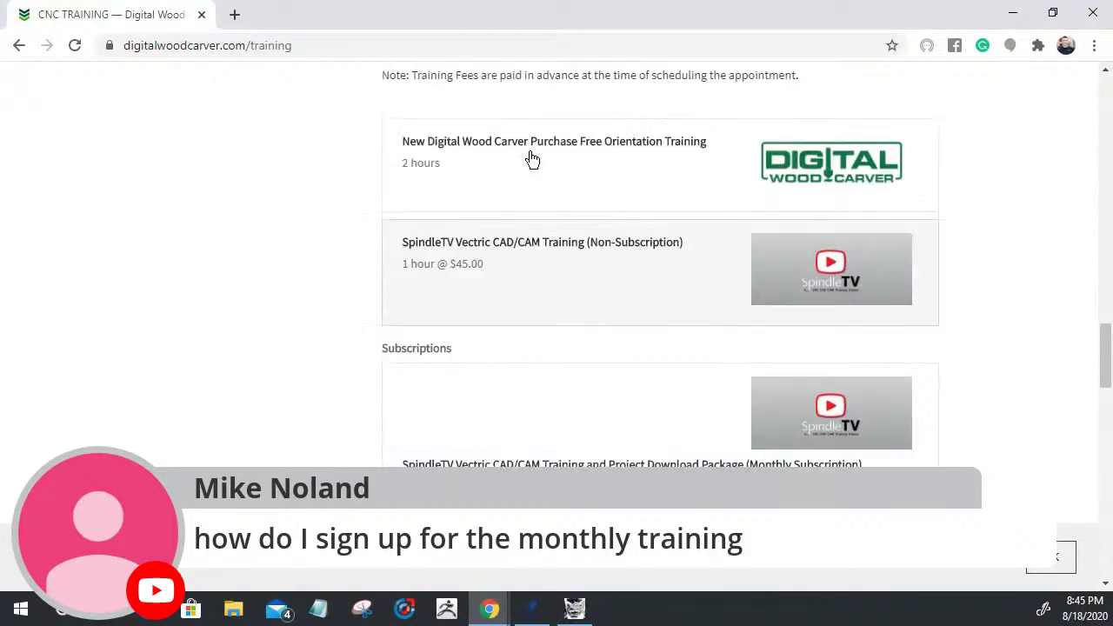
scroll(443, 283, down, 3)
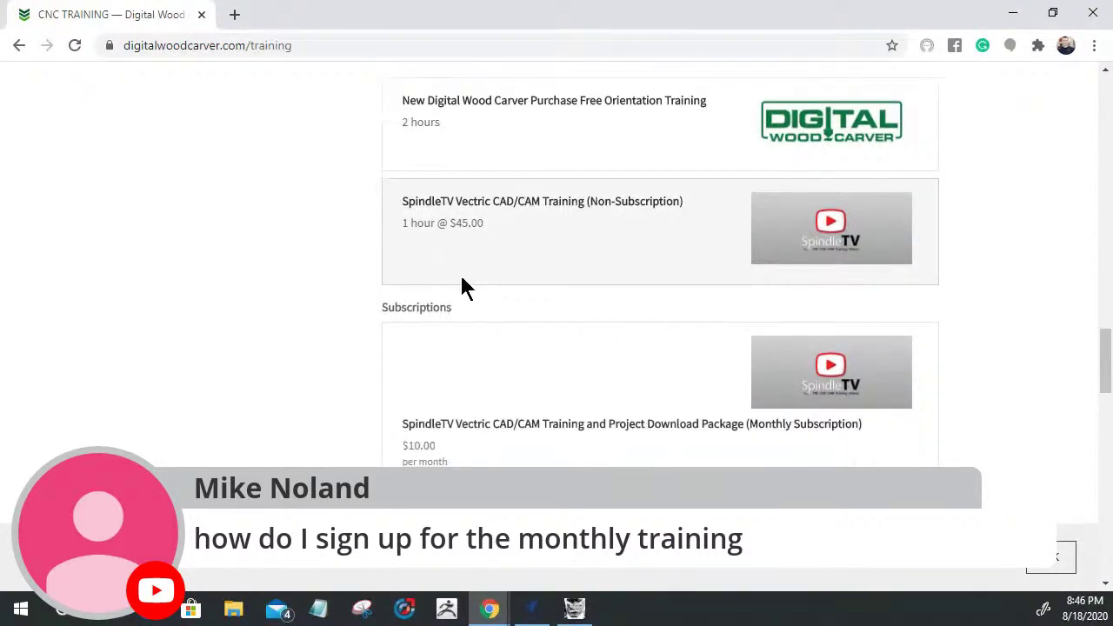
scroll(434, 253, down, 4)
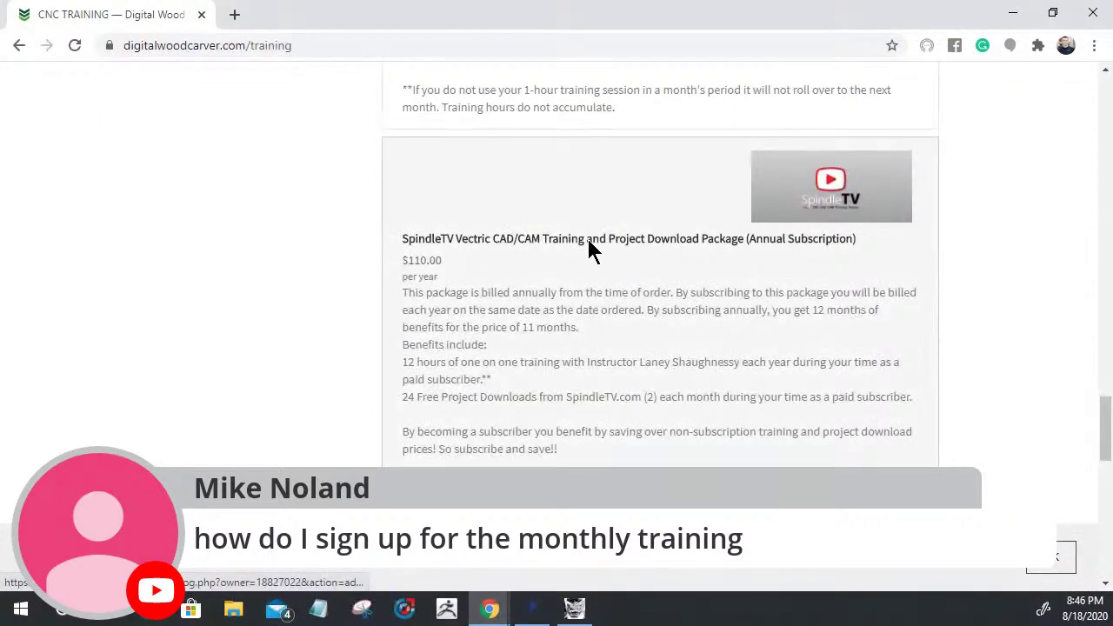
Open the checkout for the annual SpindleTV training subscription, look over its order form, and close the page
click(611, 220)
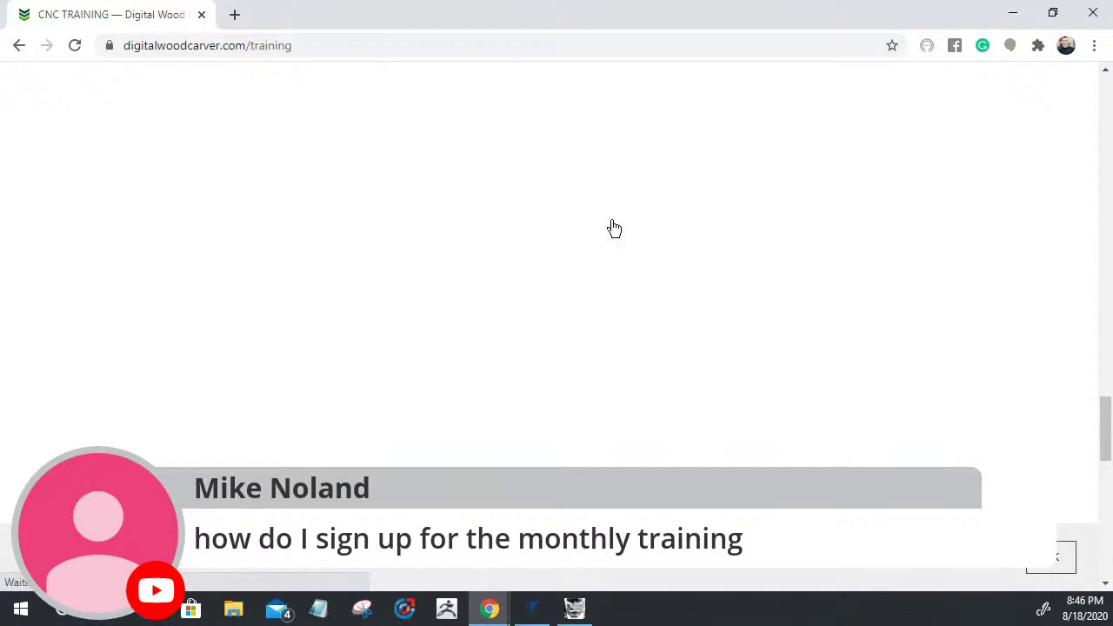
scroll(539, 409, down, 5)
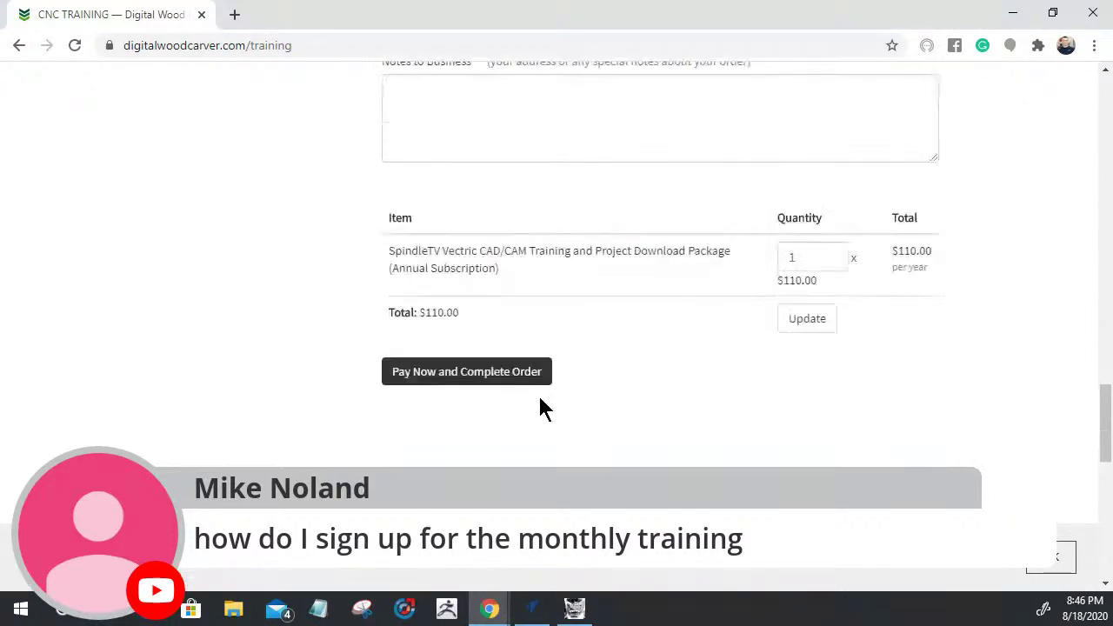
scroll(776, 332, up, 5)
scroll(777, 333, up, 15)
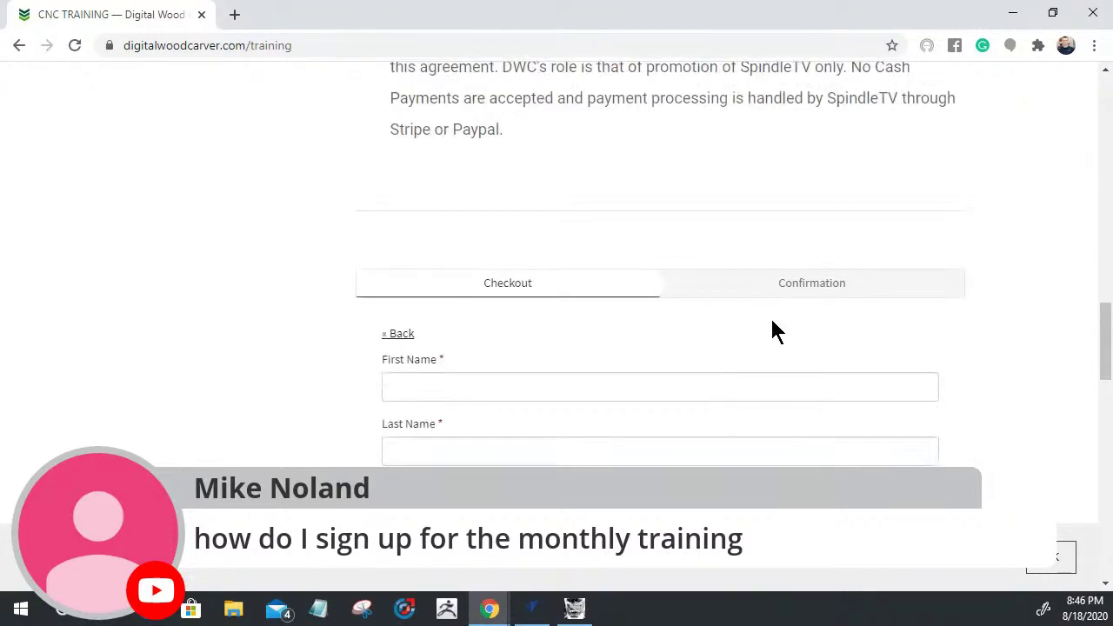
scroll(706, 287, up, 4)
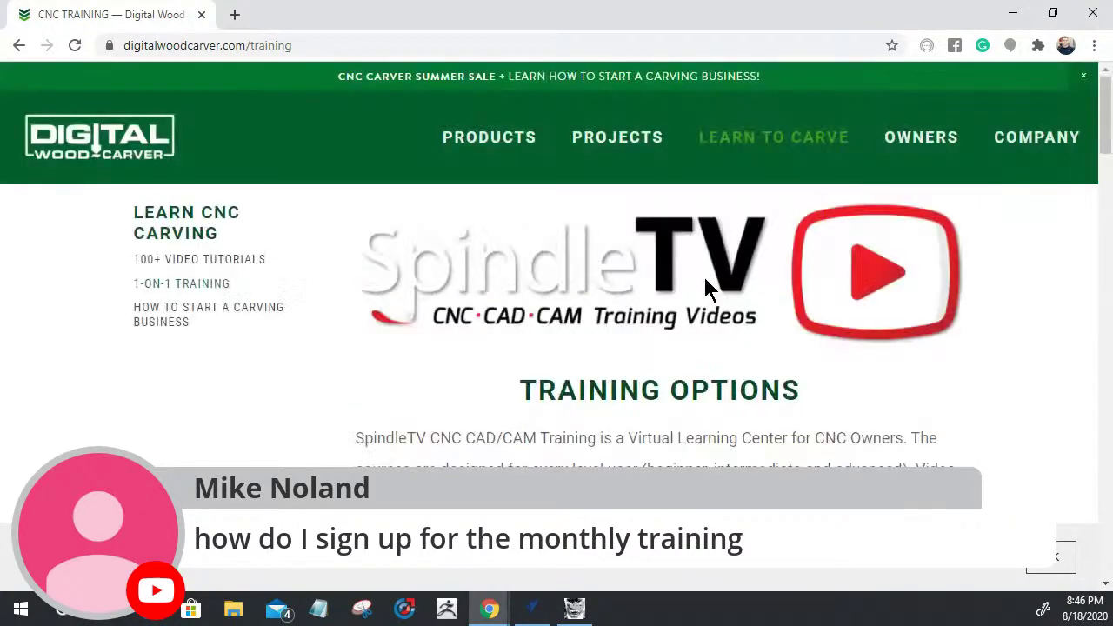
mouse_move(786, 139)
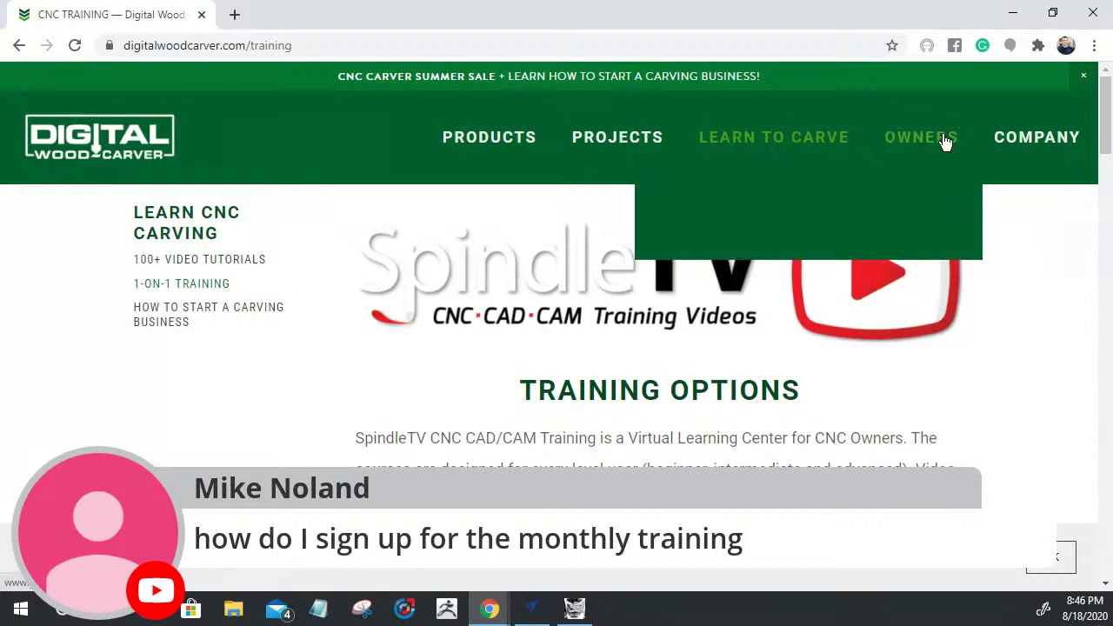
click(201, 16)
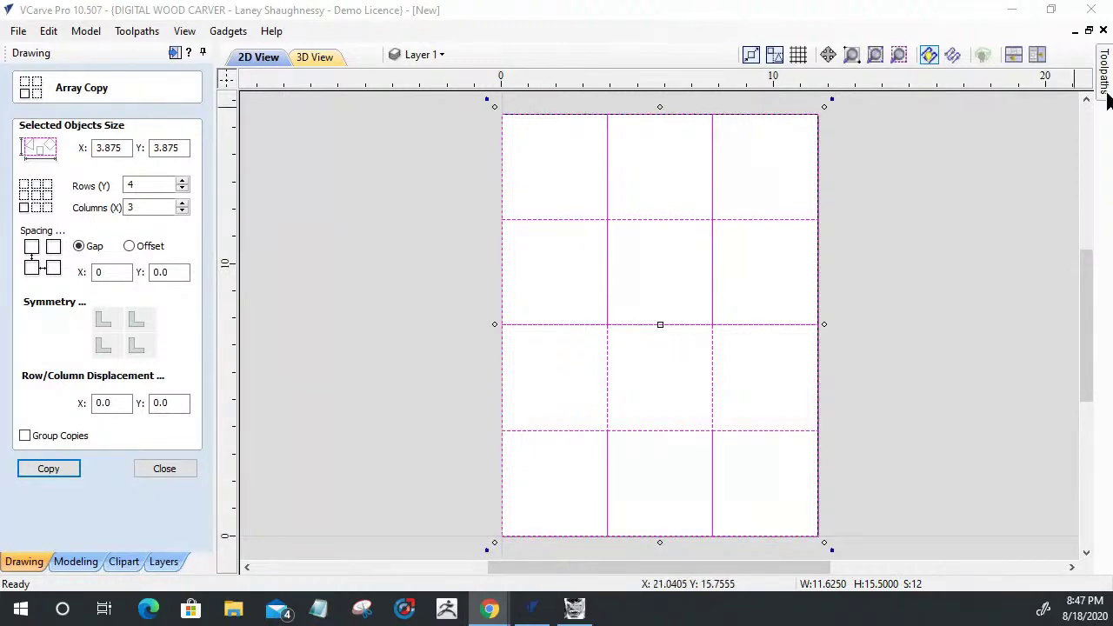
Deselect the grid of squares and close the Array Copy tool
mouse_move(1105, 91)
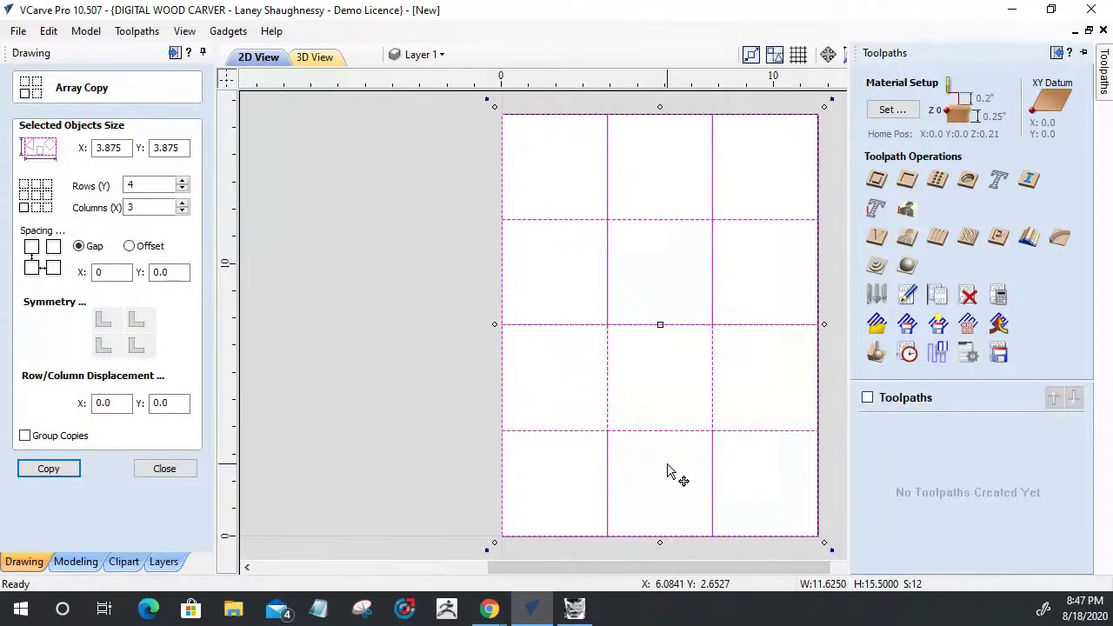
click(434, 440)
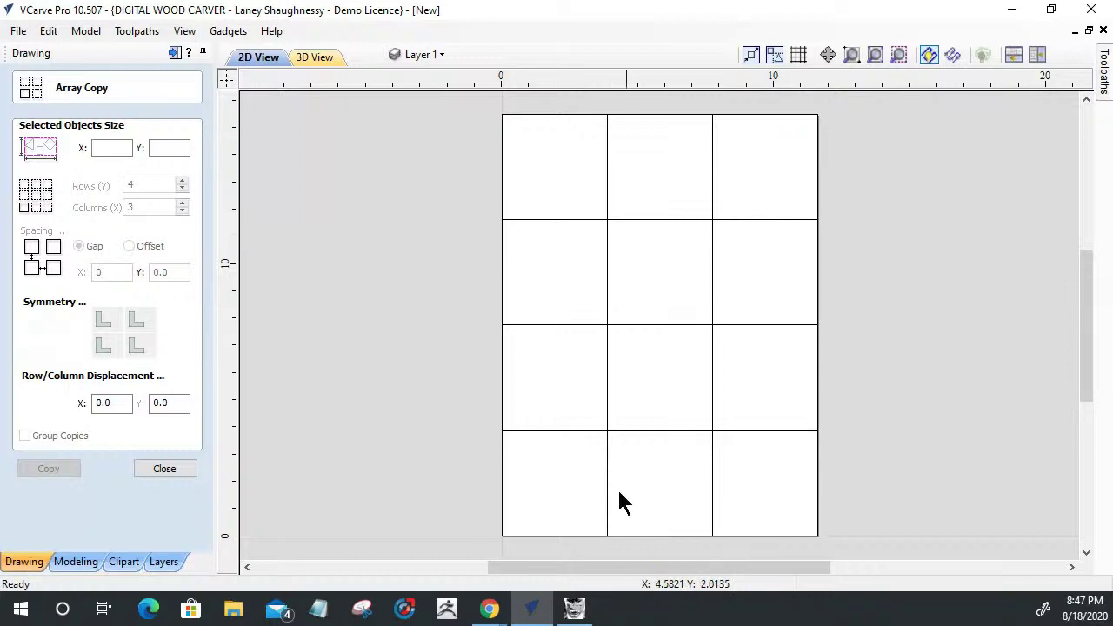
click(165, 469)
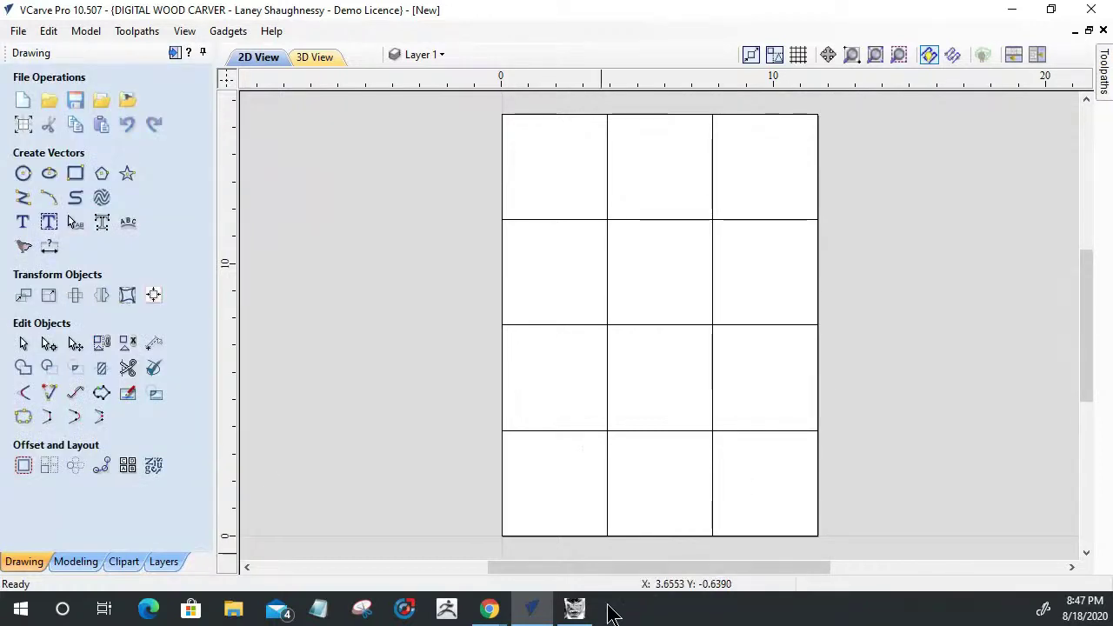
Review the job setup's size, Z zero, datum and modeling resolution settings, and close it
click(574, 608)
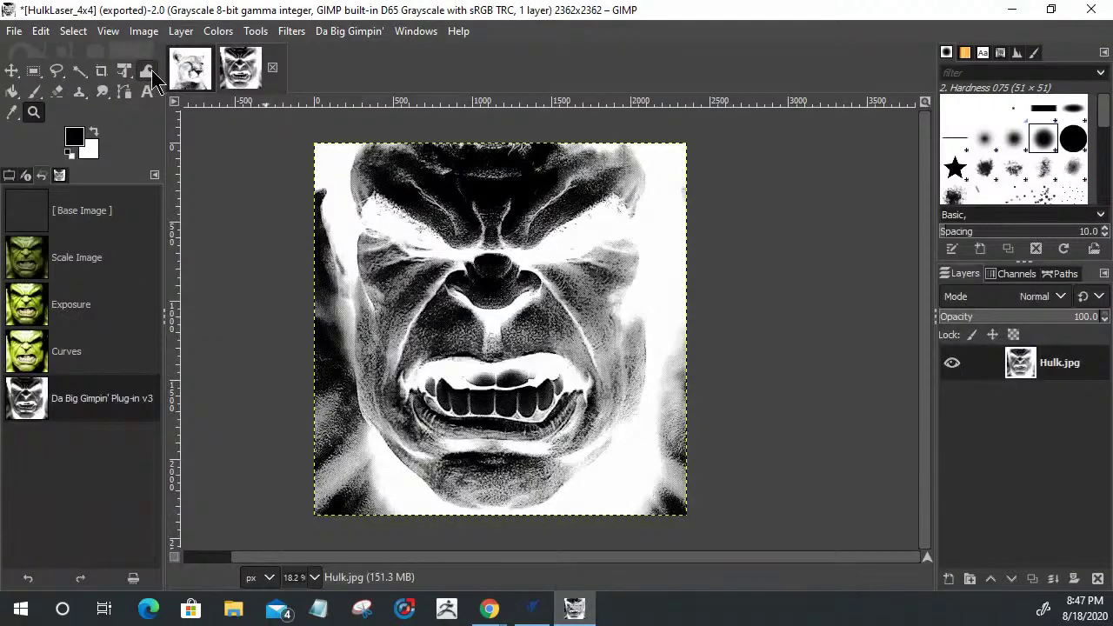
click(538, 611)
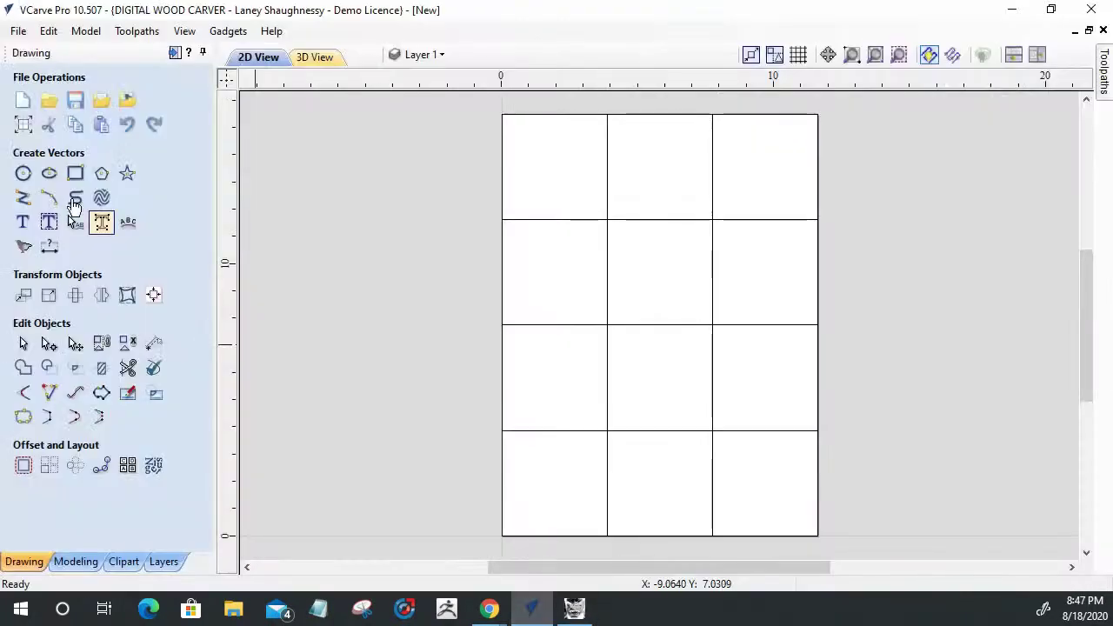
click(25, 122)
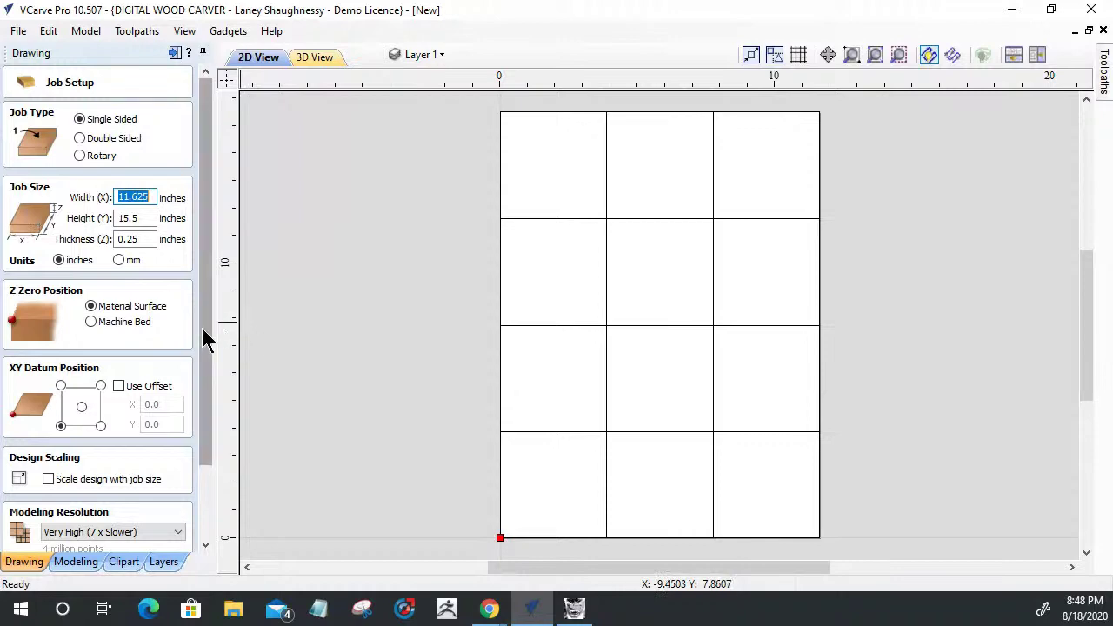
drag(202, 328, 204, 455)
click(160, 541)
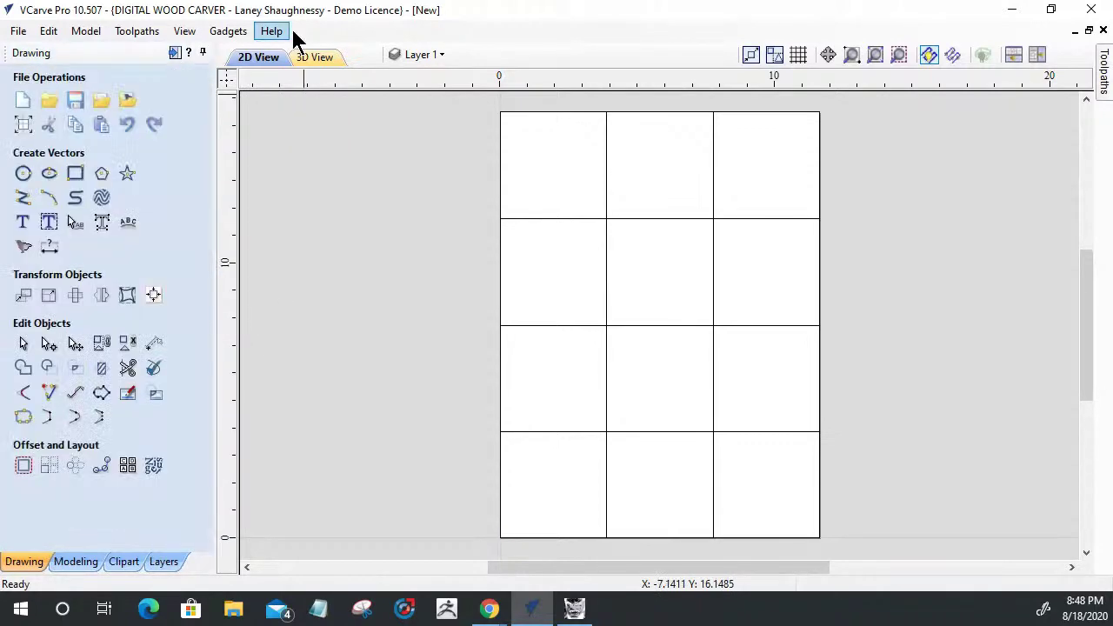
Switch to GIMP and open the image valkryie 1.jpg from the Downloads folder
click(1008, 10)
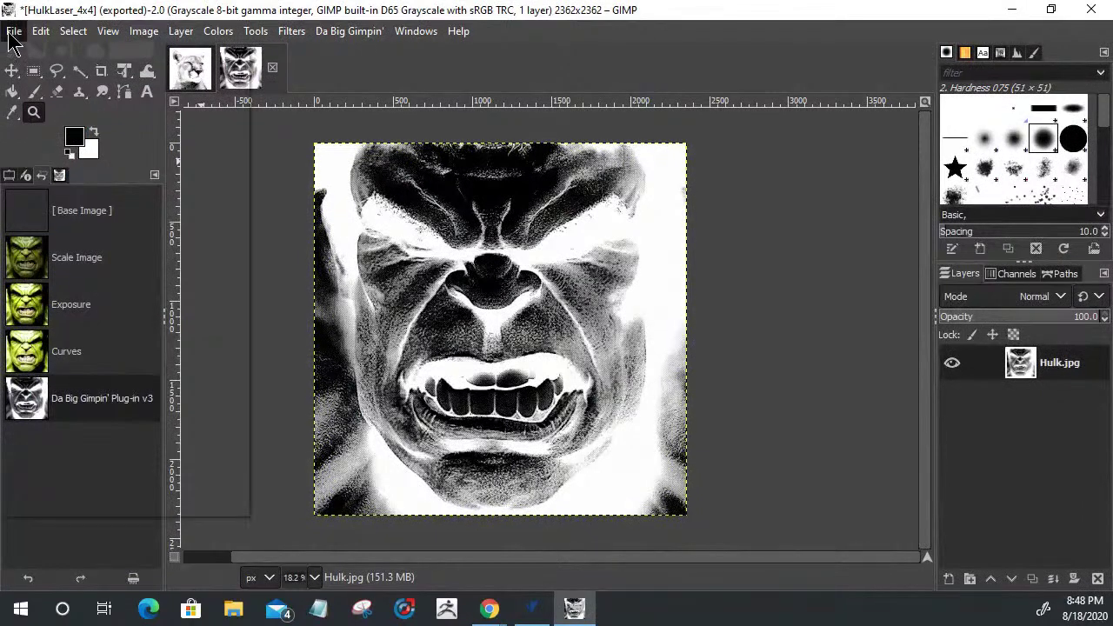
click(14, 31)
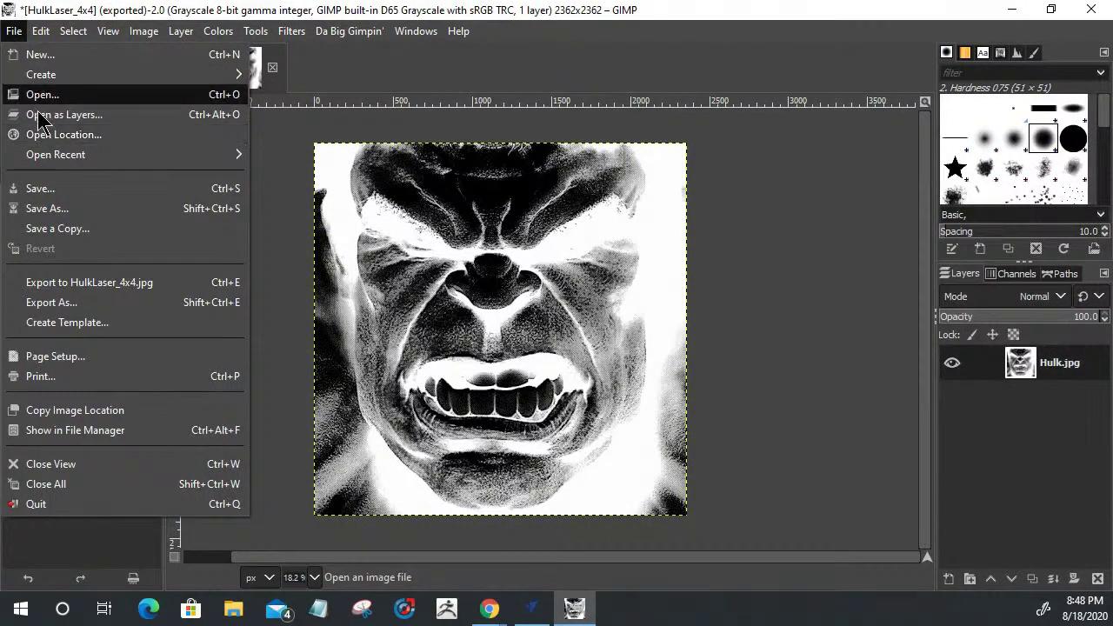
click(39, 96)
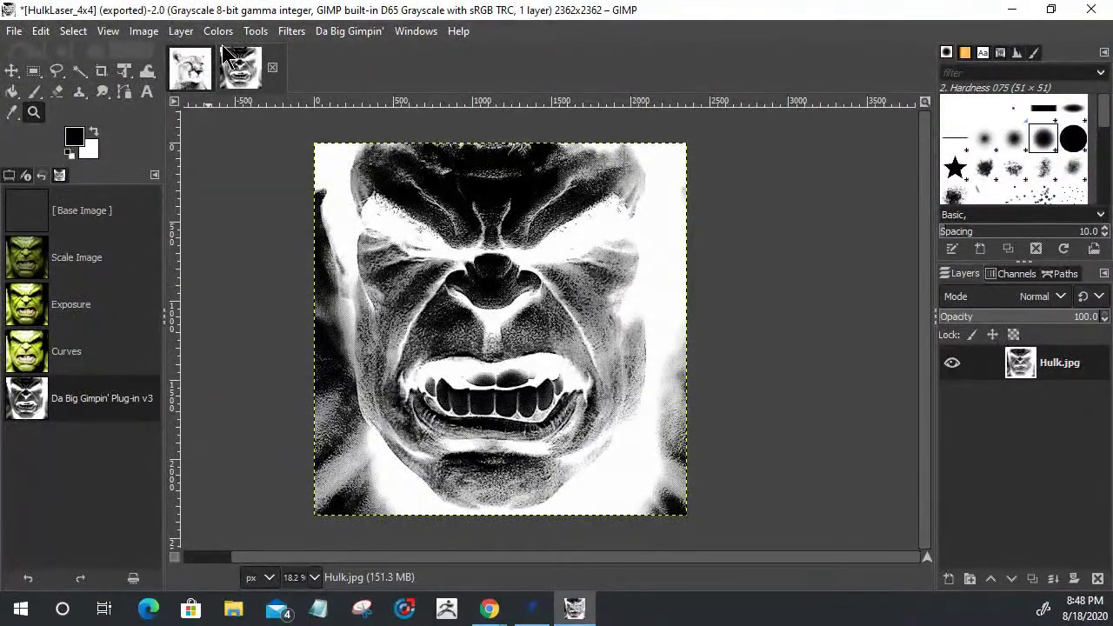
click(231, 224)
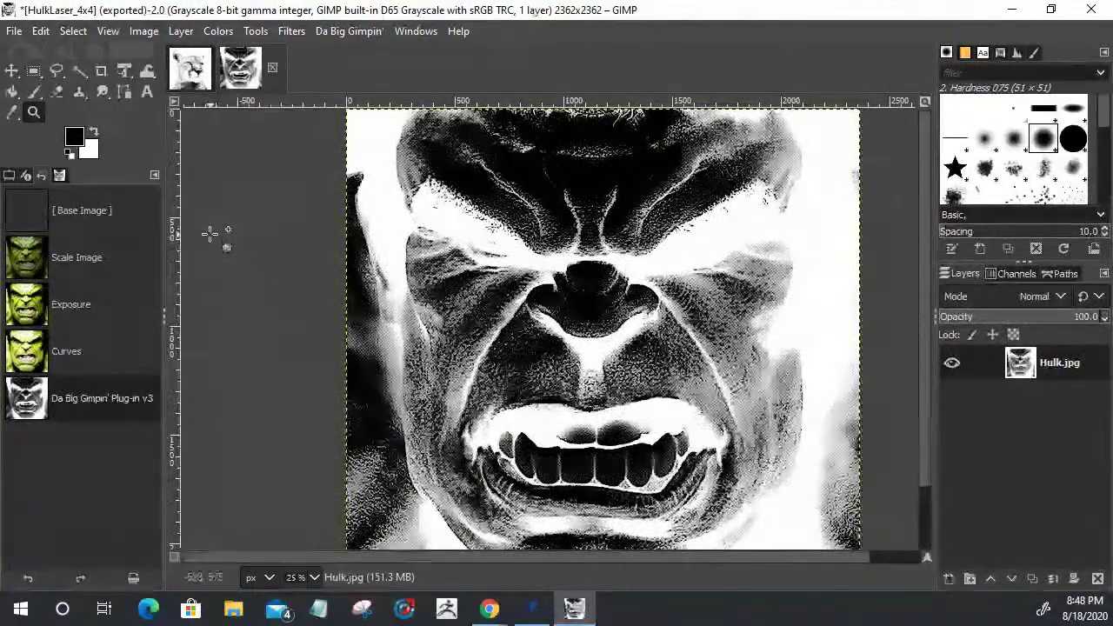
click(14, 31)
key(ctrl+o)
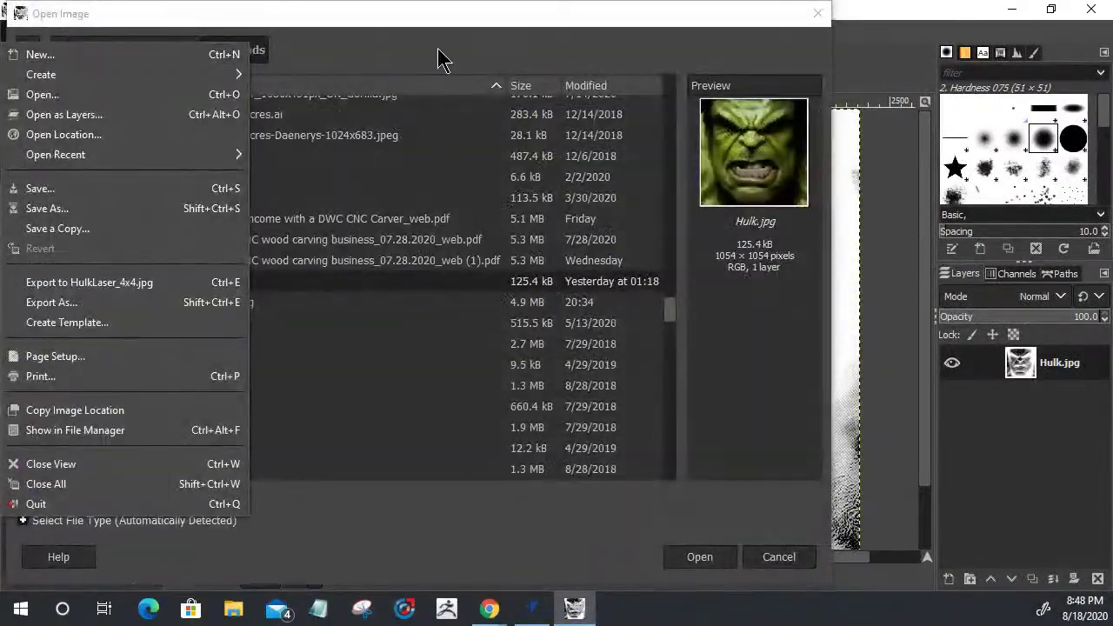
scroll(243, 352, down, 4)
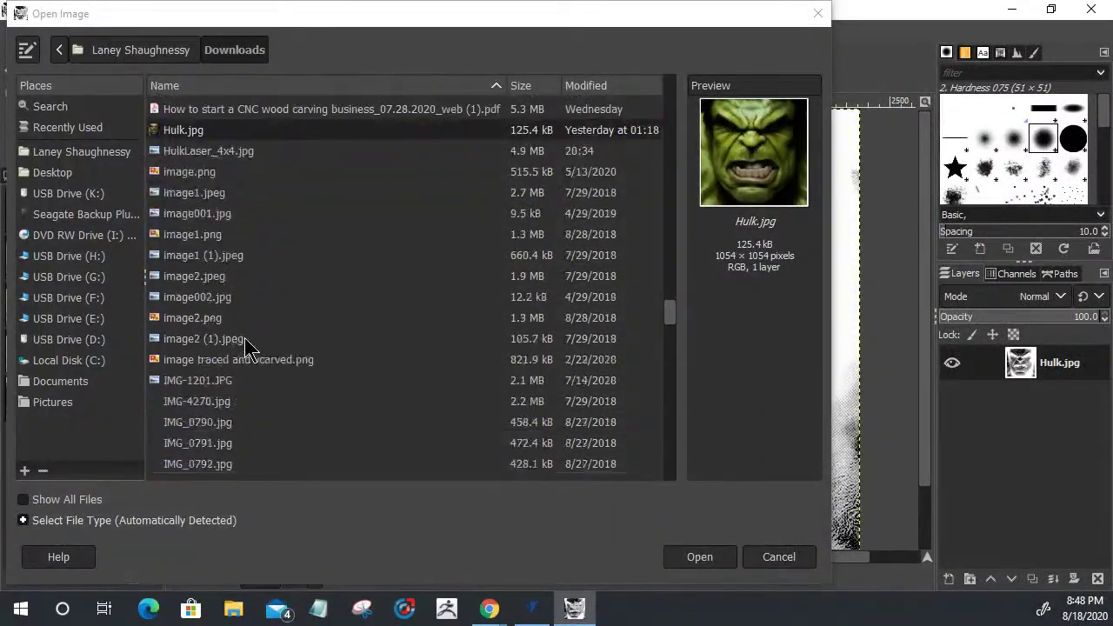
drag(670, 323, 662, 474)
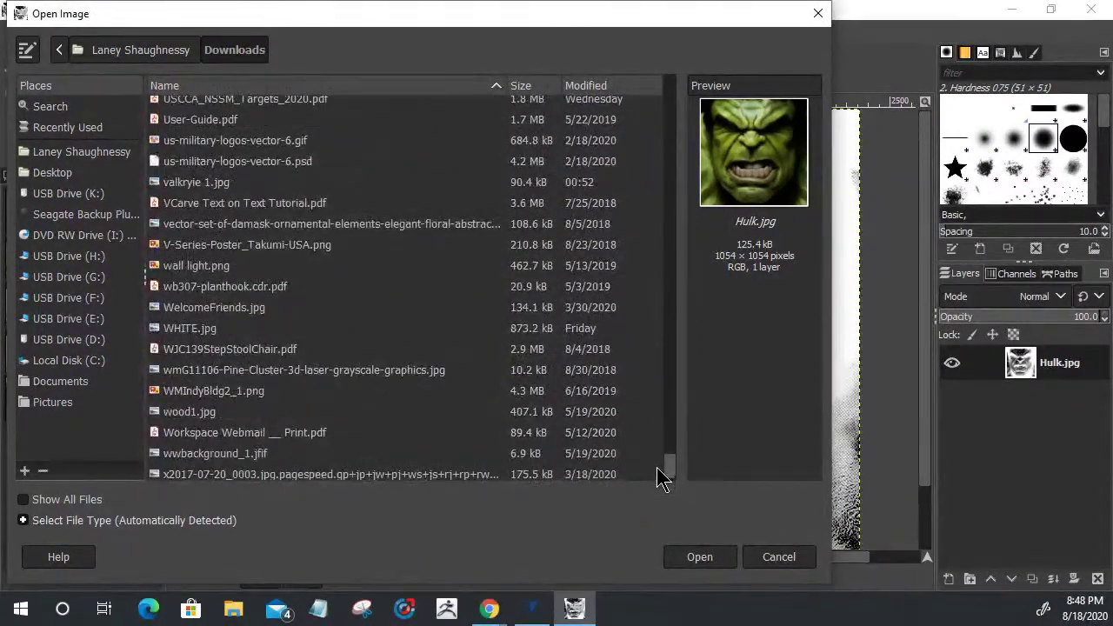
double_click(213, 182)
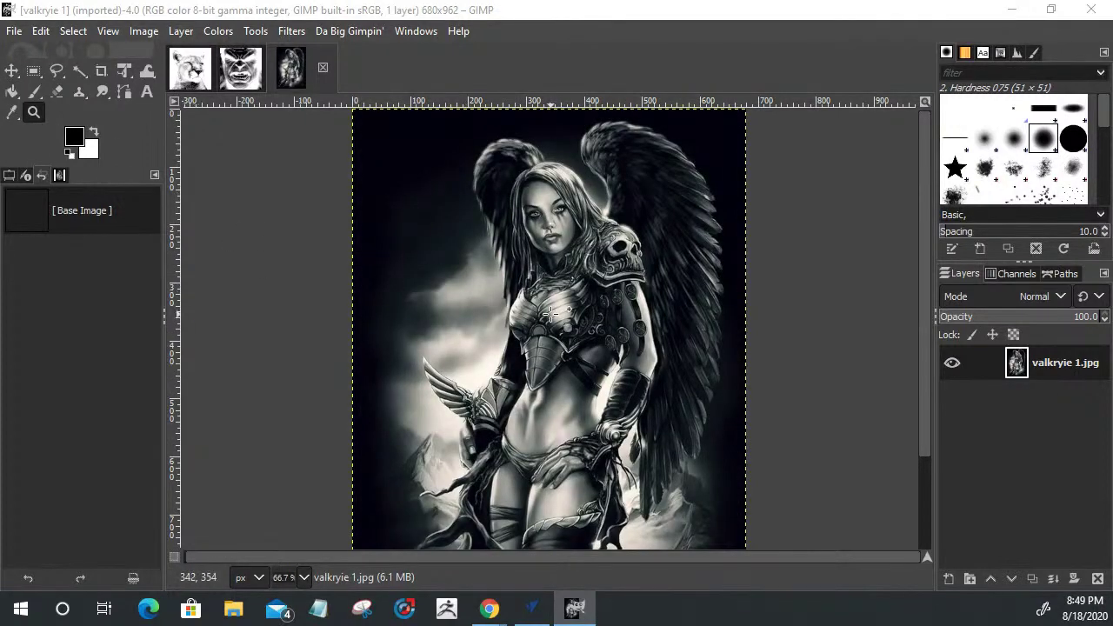
Start Scale Image for the valkyrie picture, setting X and Y resolution to 600 pixels/in and the size unit to inches
key(minus)
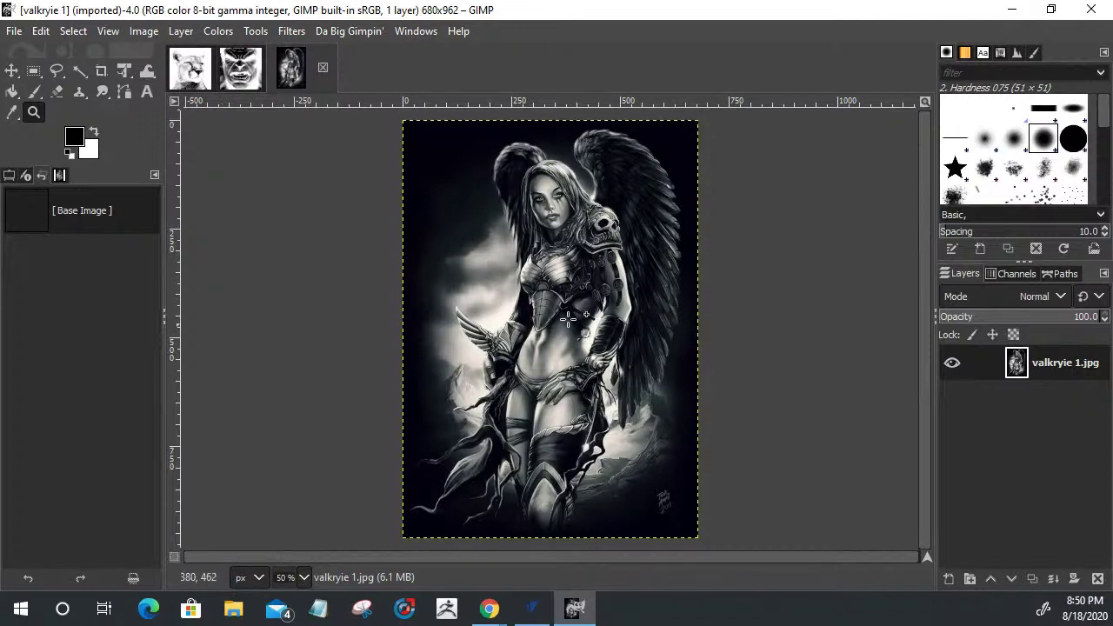
click(145, 32)
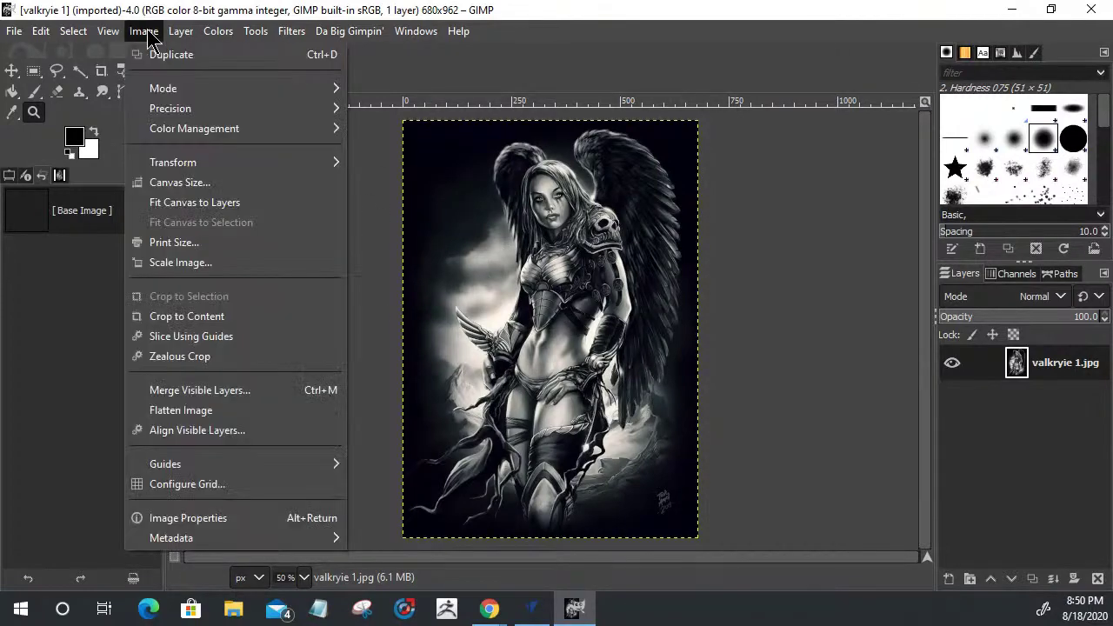
click(163, 264)
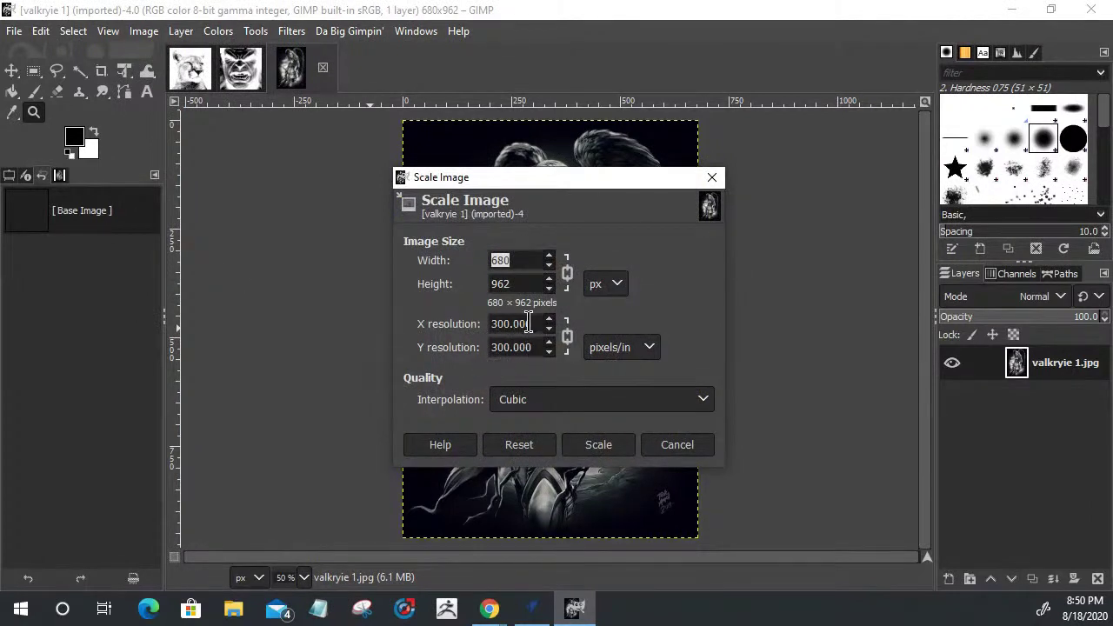
double_click(528, 324)
text(6)
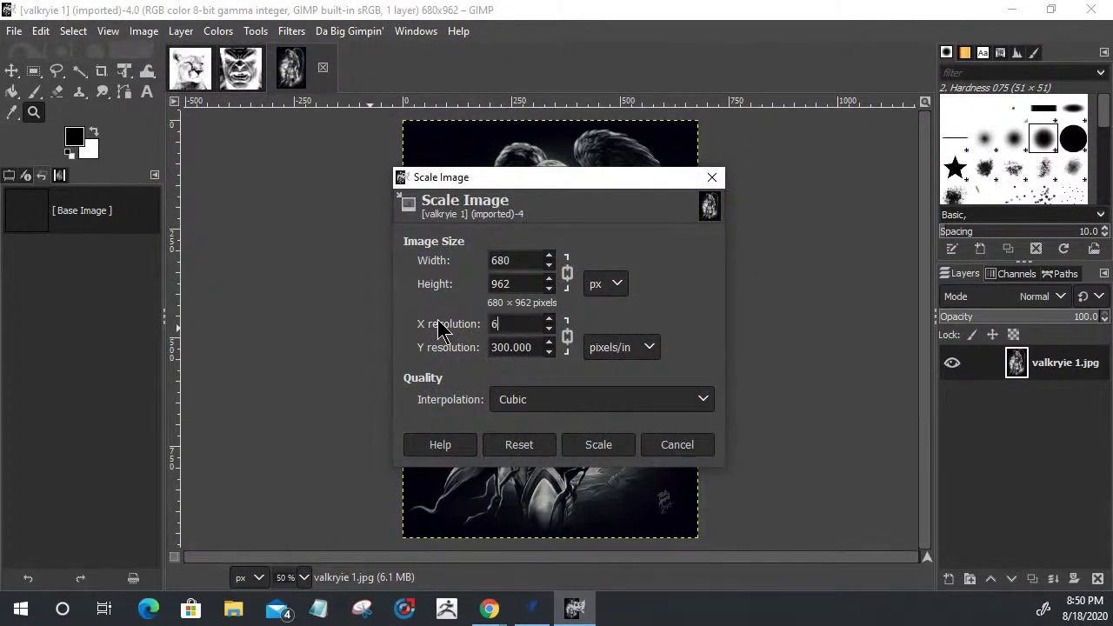
text(00)
click(517, 347)
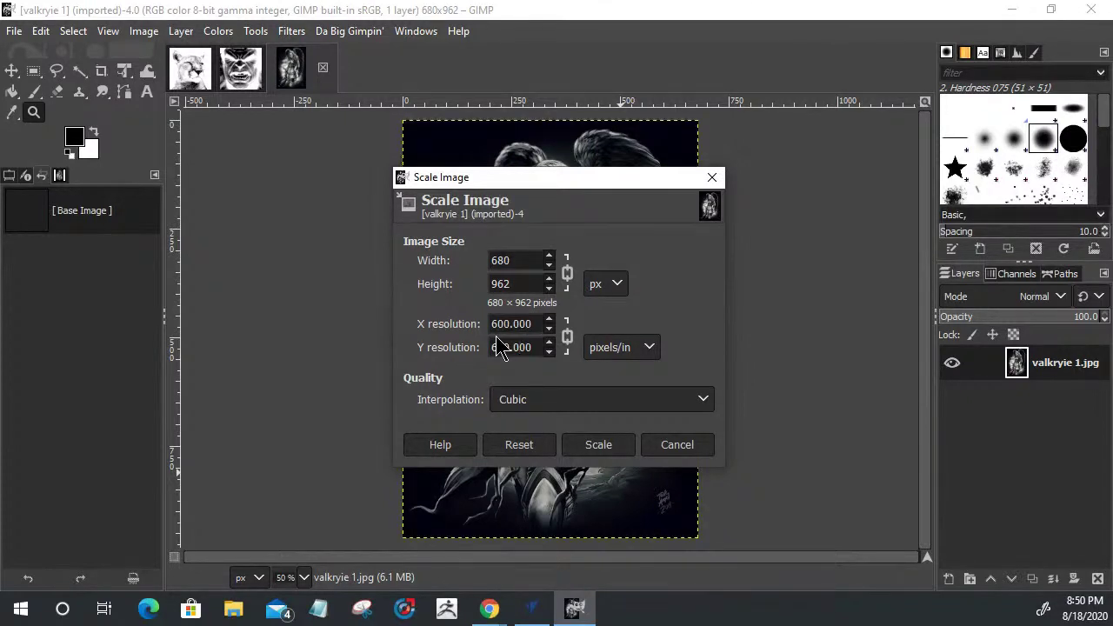
click(617, 287)
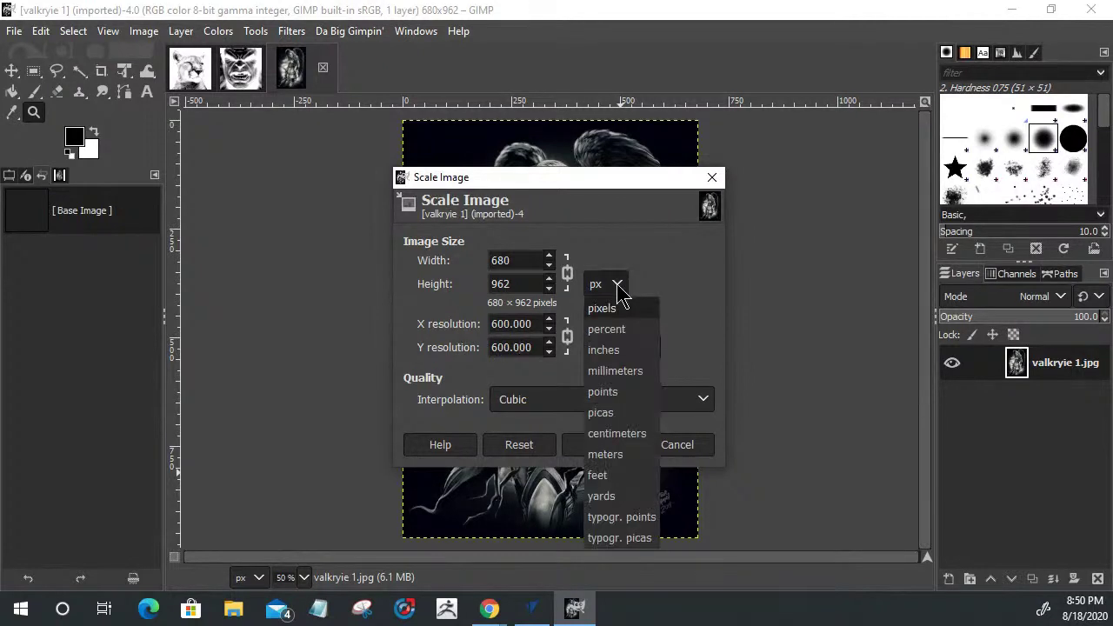
click(615, 351)
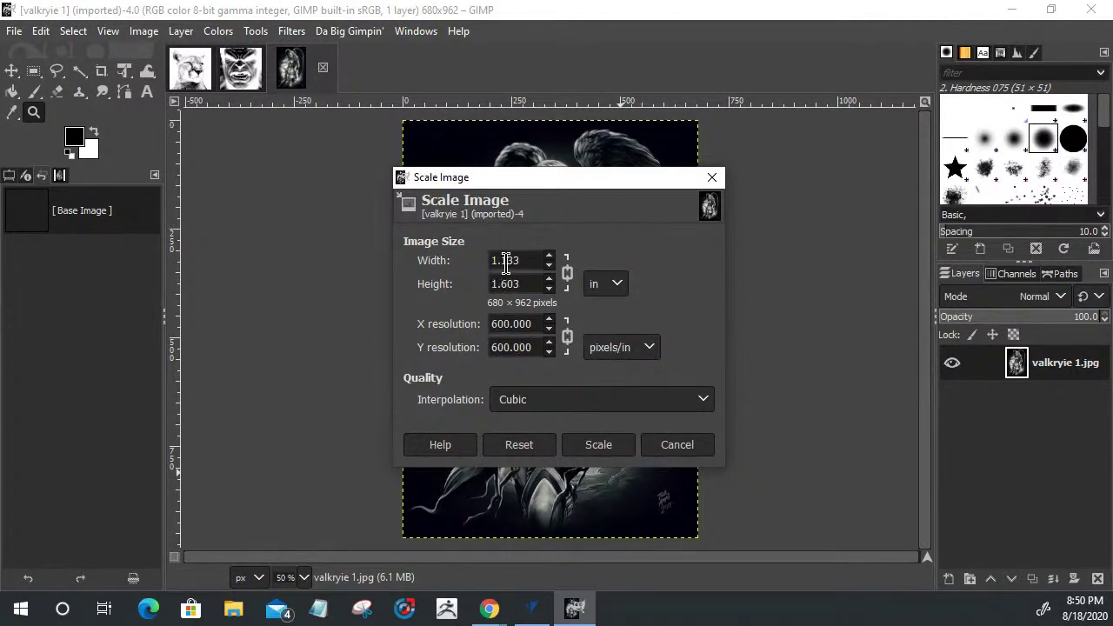
Unlink width and height, then scale the image to 11.625 in wide by 15.5 in high despite its large size
click(566, 272)
drag(532, 261, 442, 263)
text(11.625)
drag(523, 283, 487, 291)
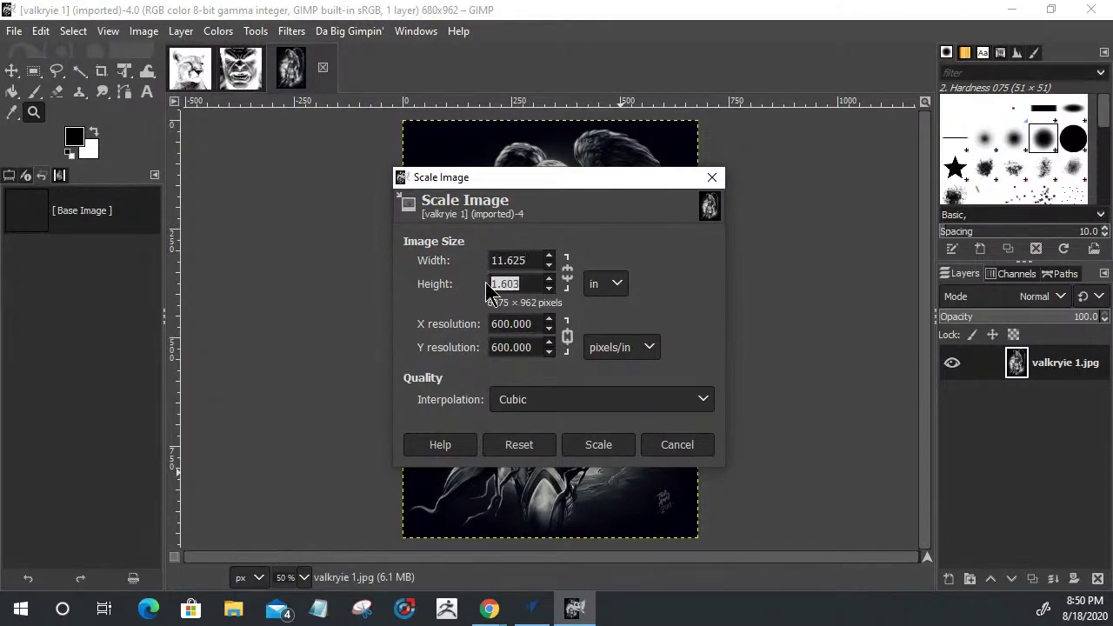
text(15.5)
click(604, 448)
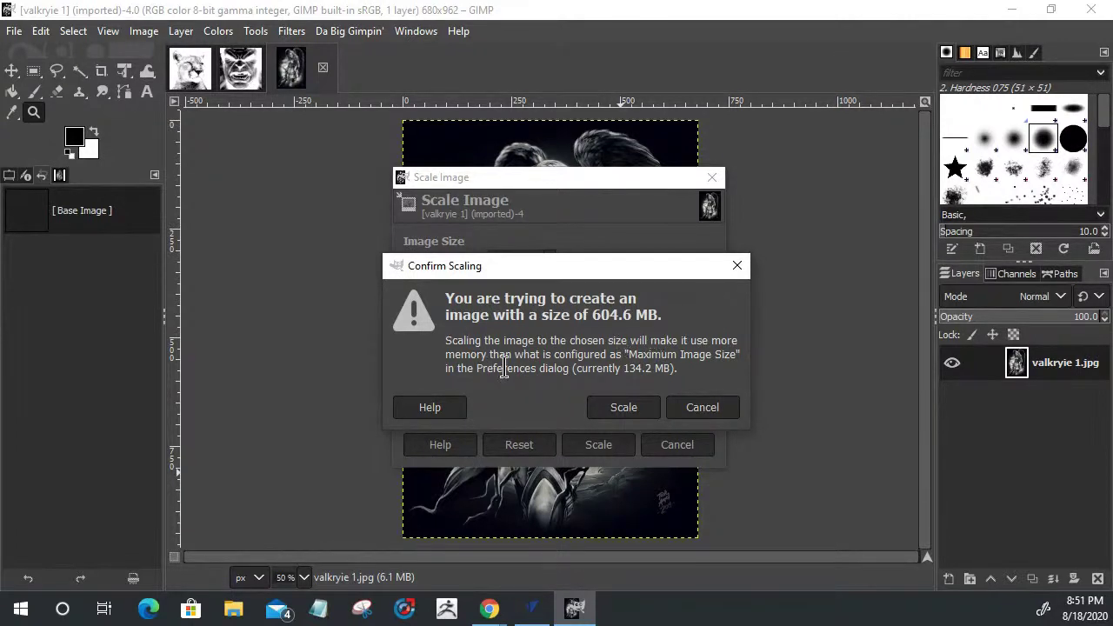
click(621, 402)
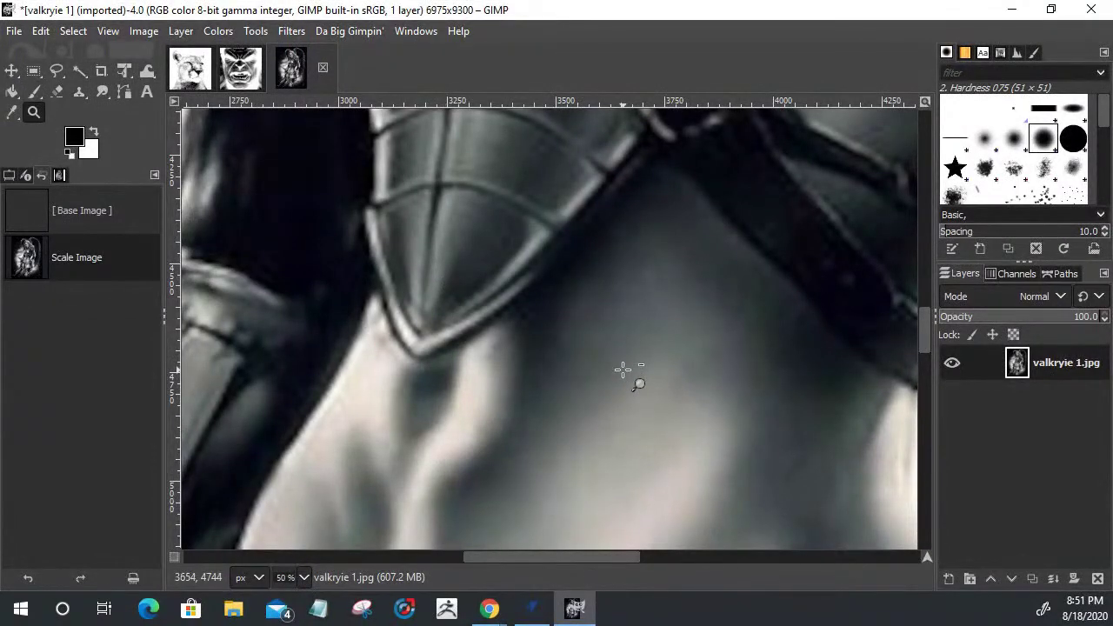
View the whole rescaled valkyrie image and inspect the figure more closely
scroll(612, 358, down, 5)
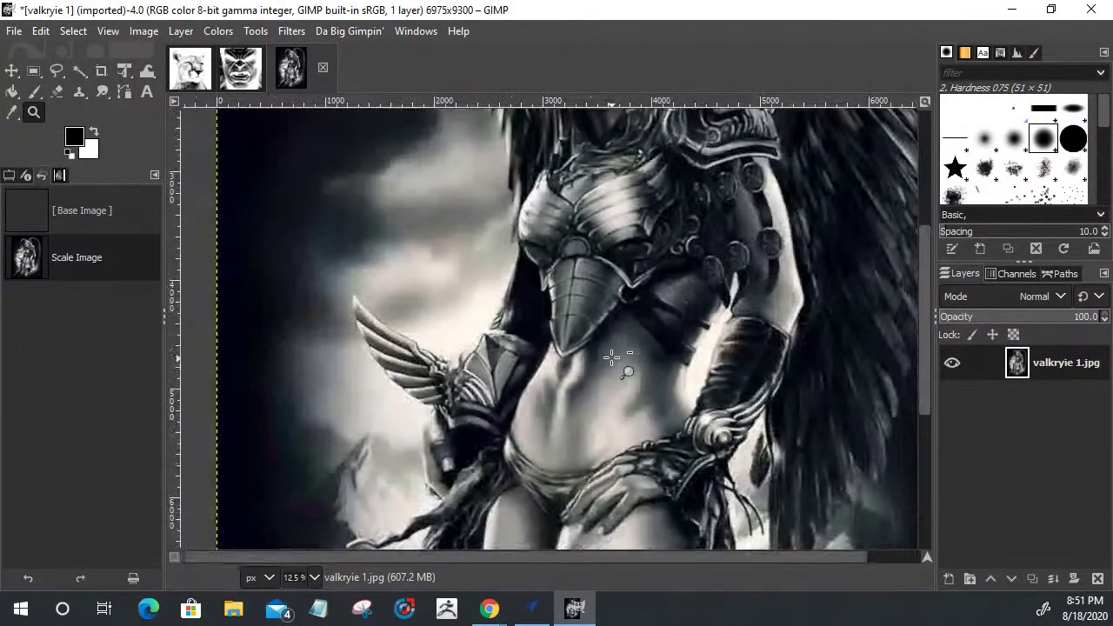
scroll(613, 357, down, 2)
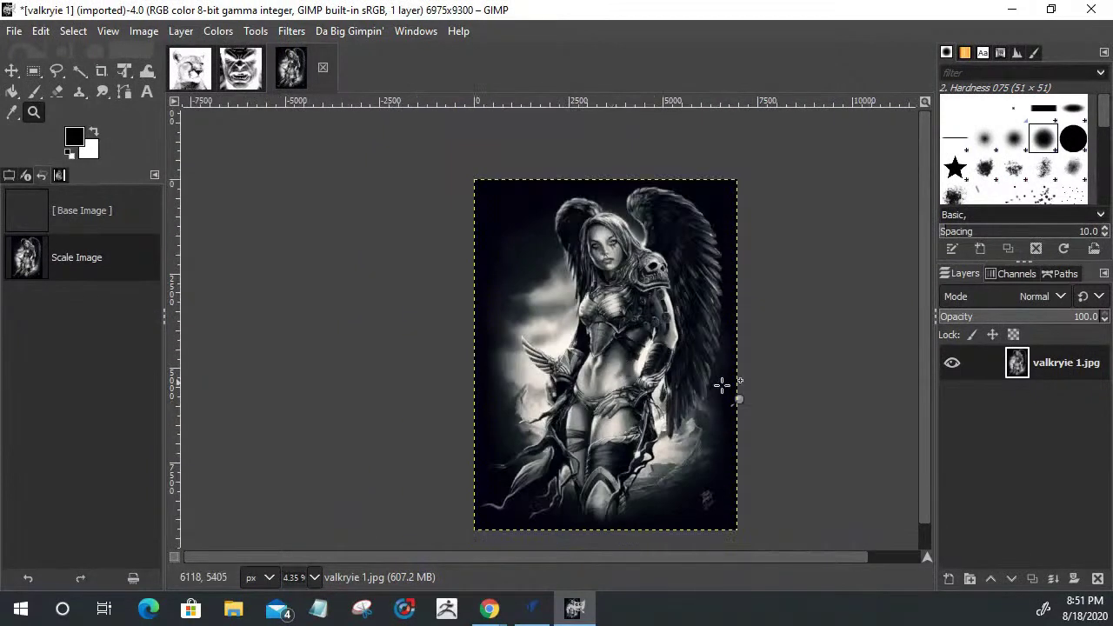
scroll(924, 396, down, 1)
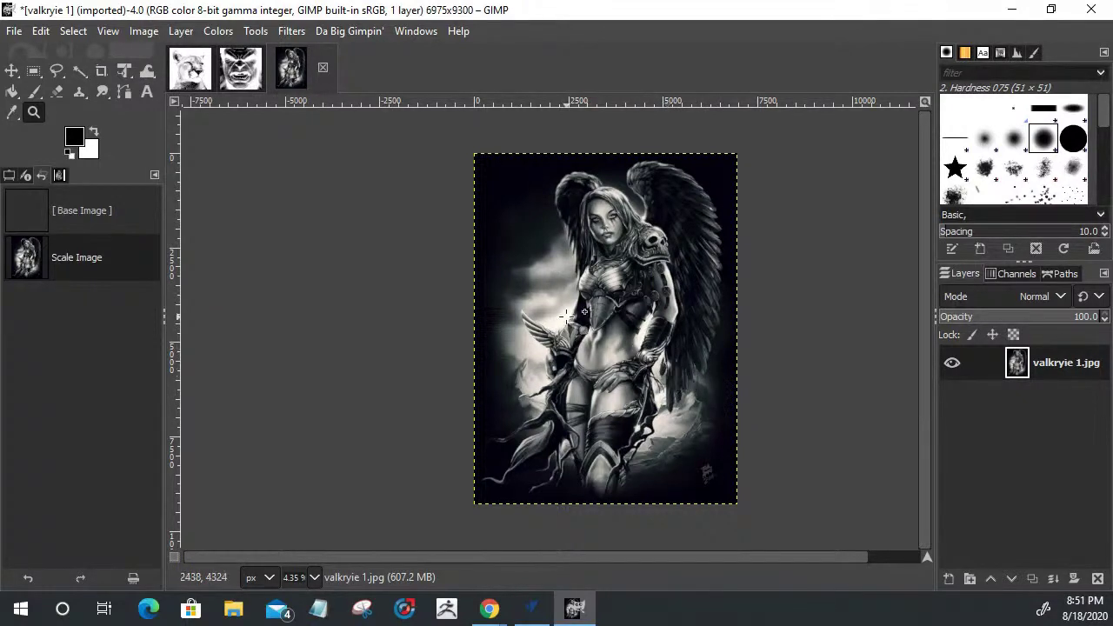
ctrl+click(618, 280)
click(618, 280)
click(618, 280)
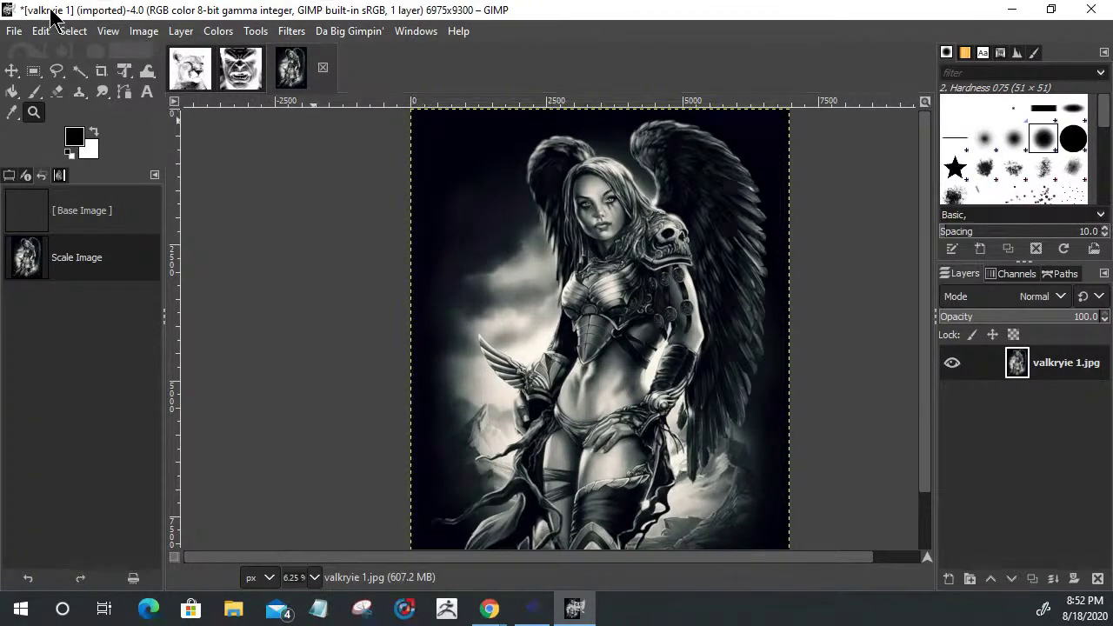
click(218, 33)
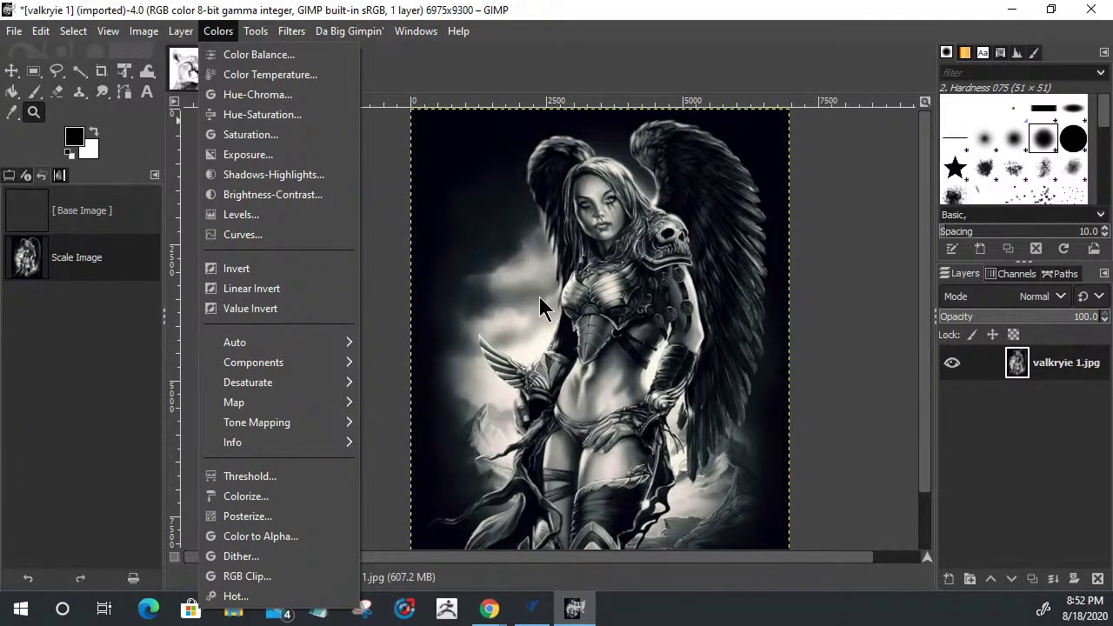
click(285, 181)
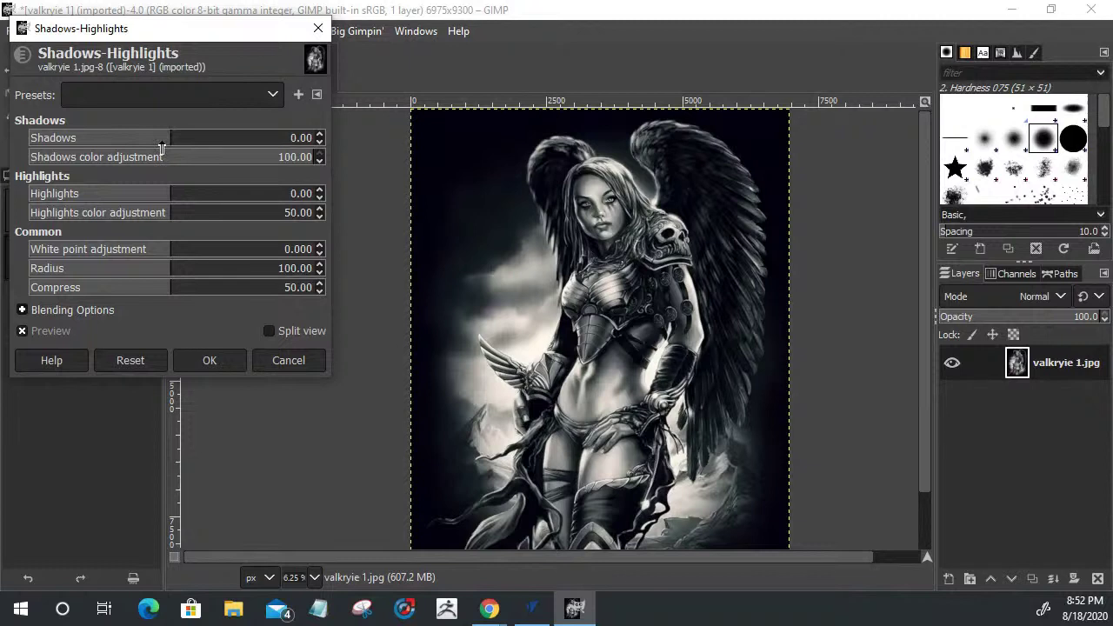
click(167, 193)
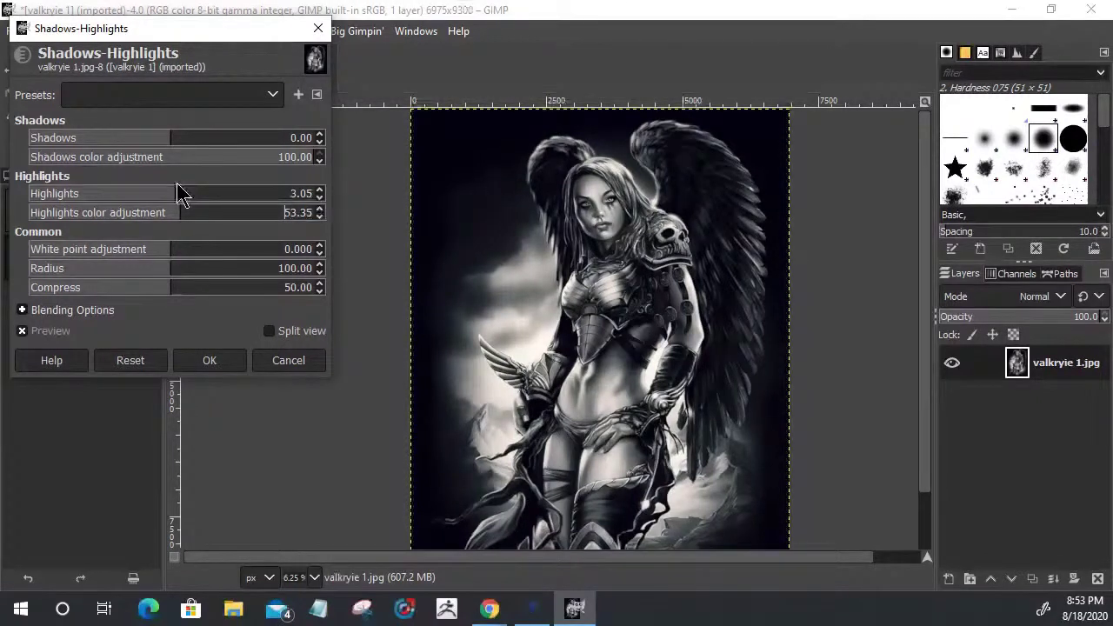
drag(179, 193, 181, 220)
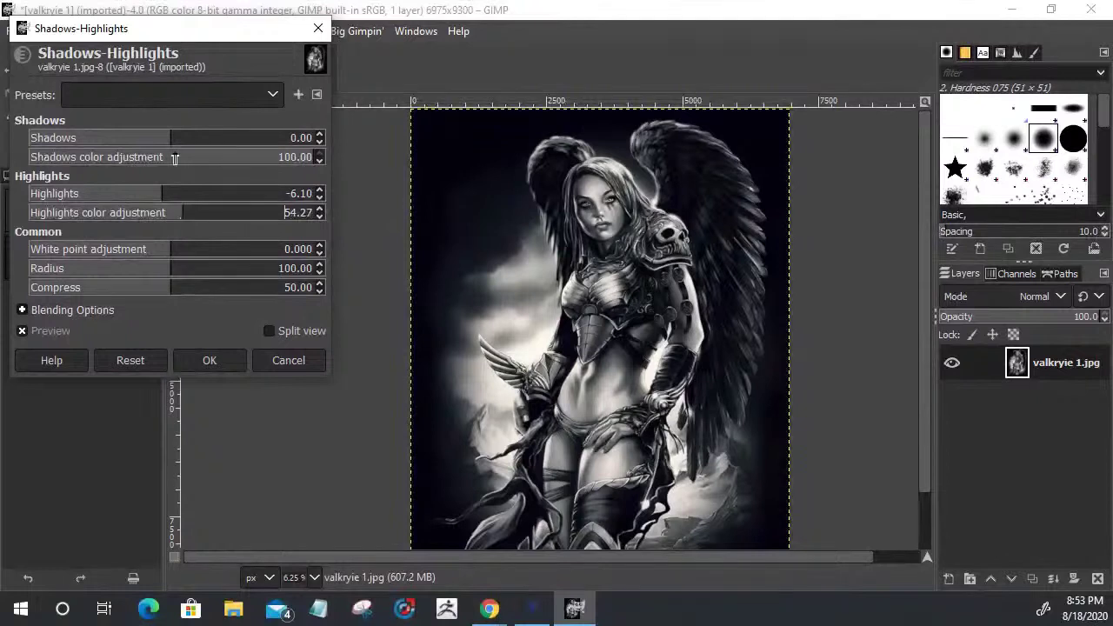
drag(183, 146, 206, 144)
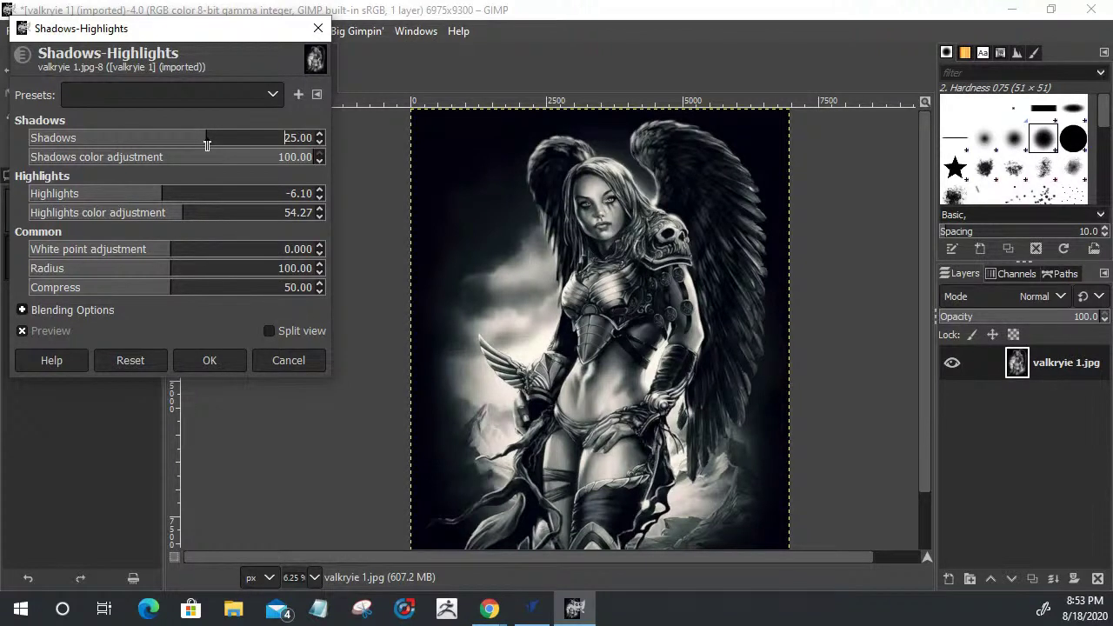
click(290, 360)
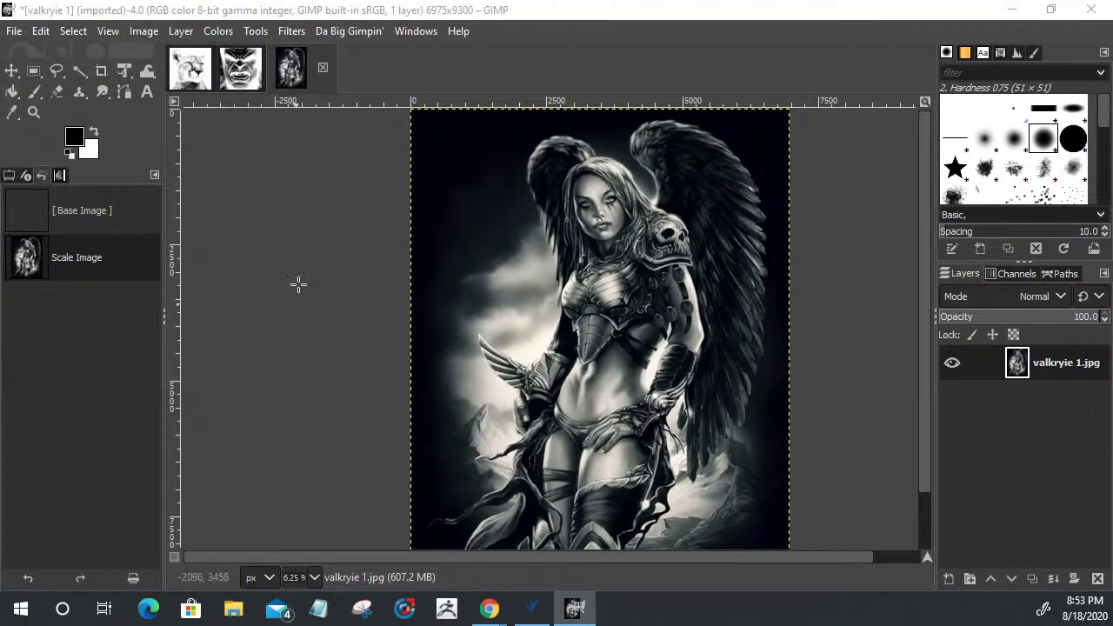
Start an Exposure adjustment on the valkyrie image and set the black level to 0.002, trying lighter and darker levels
click(228, 33)
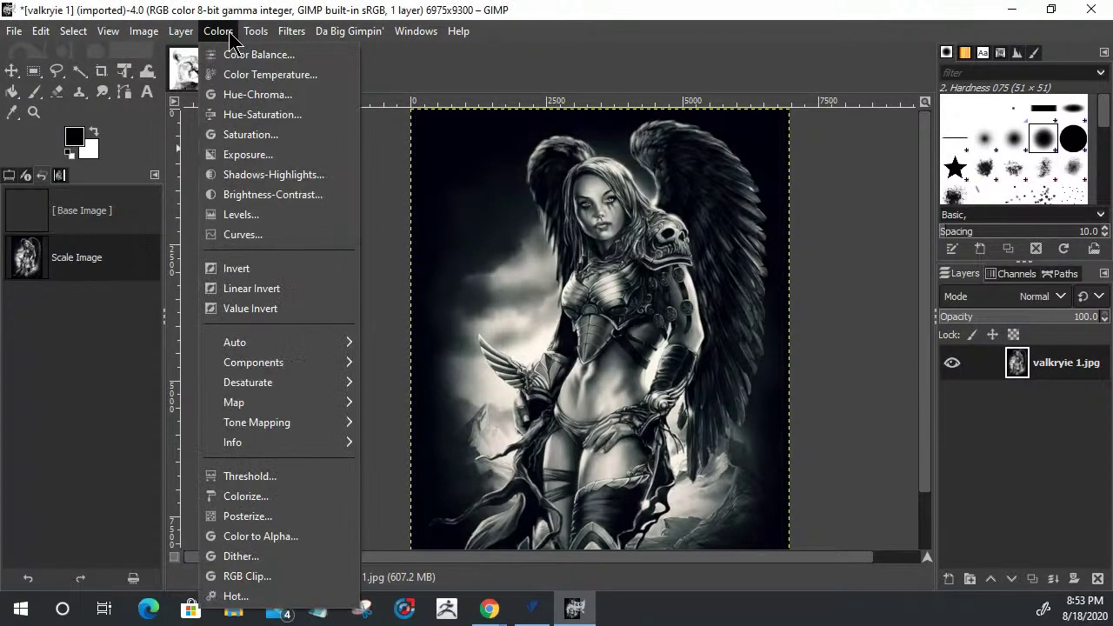
click(241, 156)
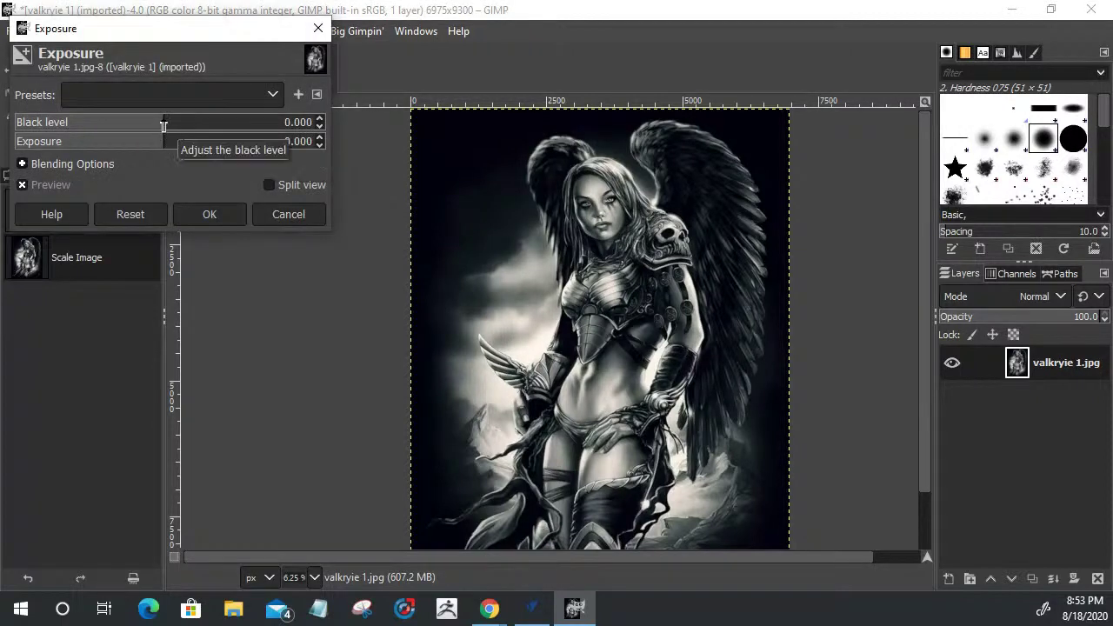
drag(163, 126, 141, 122)
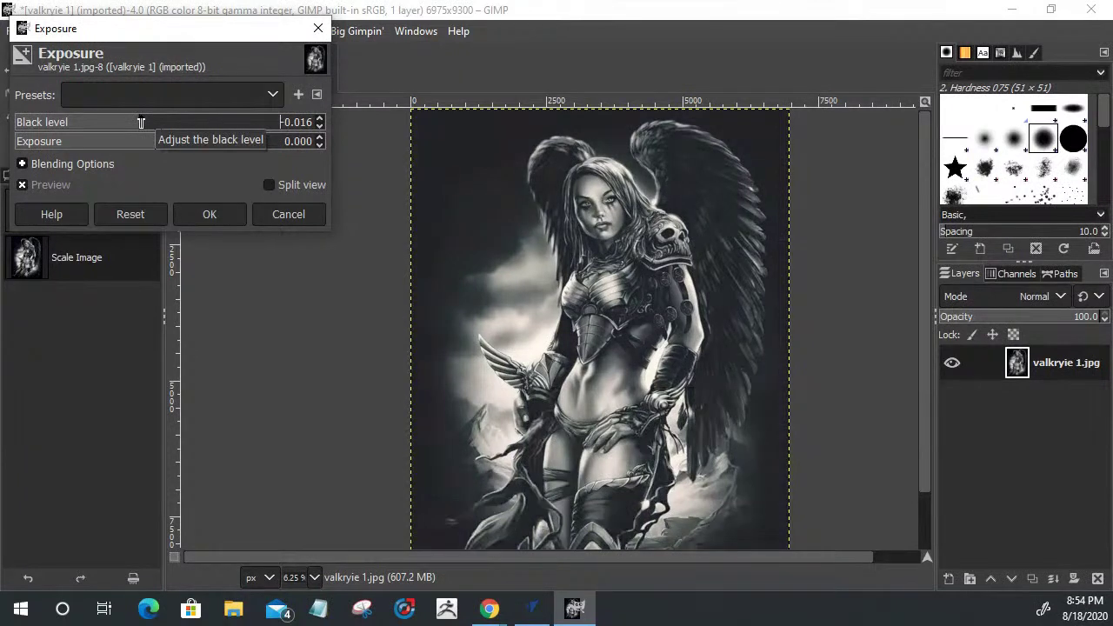
drag(141, 123, 195, 126)
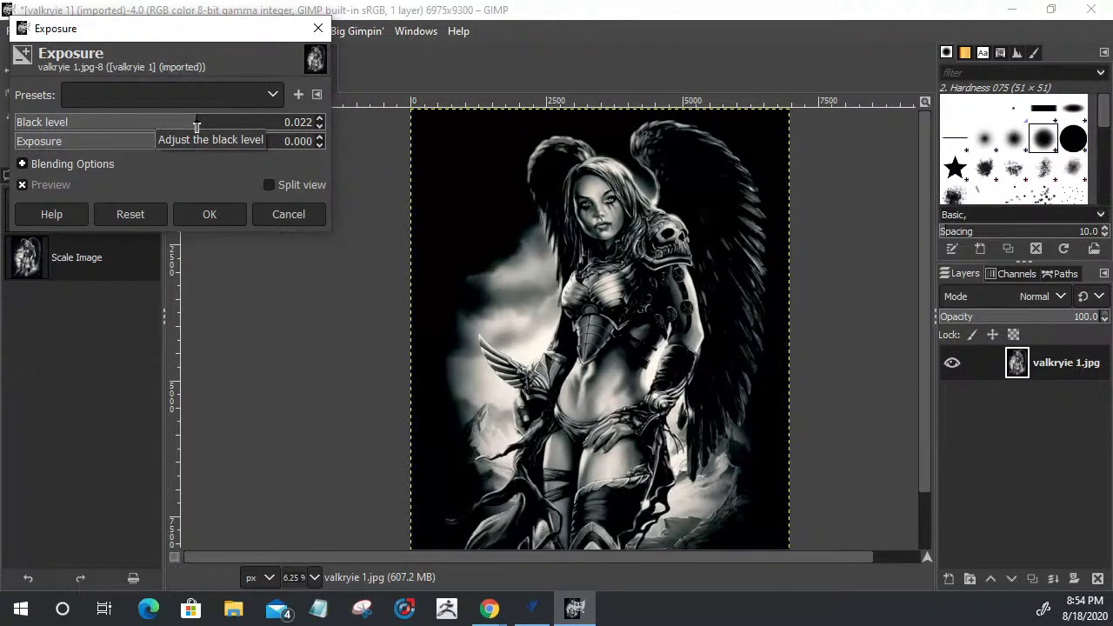
drag(196, 126, 191, 126)
drag(192, 126, 177, 121)
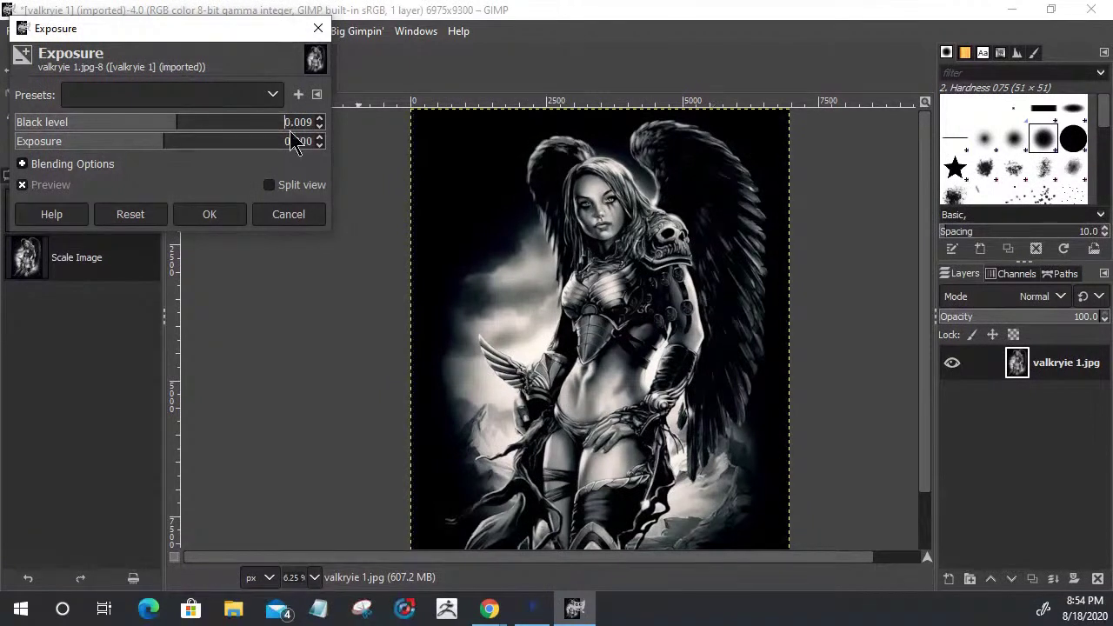
drag(174, 122, 165, 122)
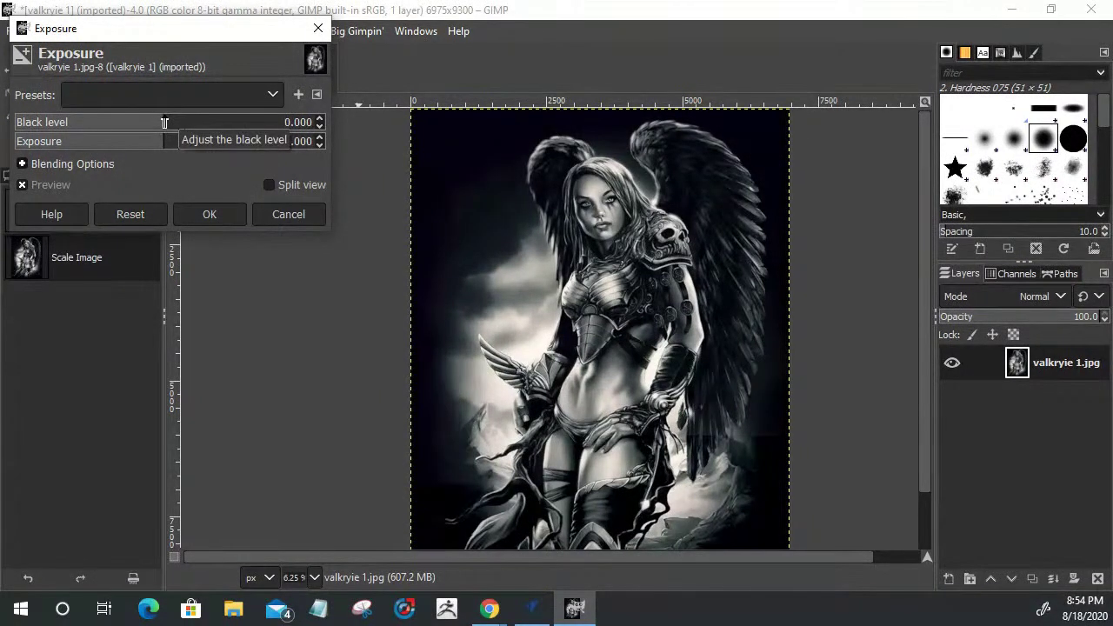
drag(164, 122, 168, 122)
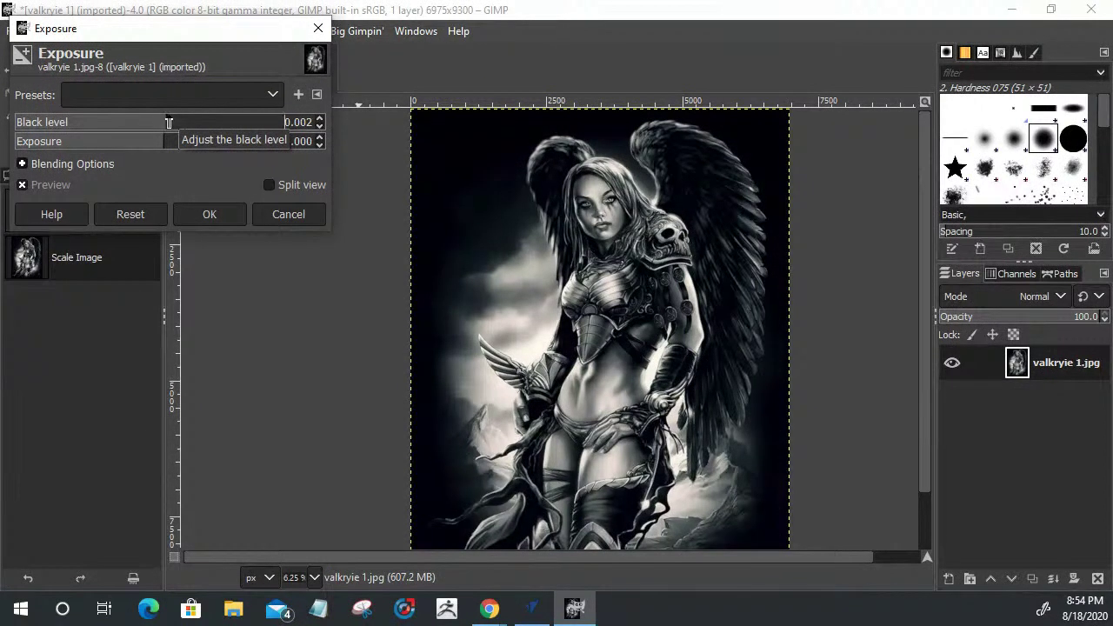
Brighten the valkyrie image by setting the exposure to 1.395 and apply the adjustment
drag(167, 145, 199, 152)
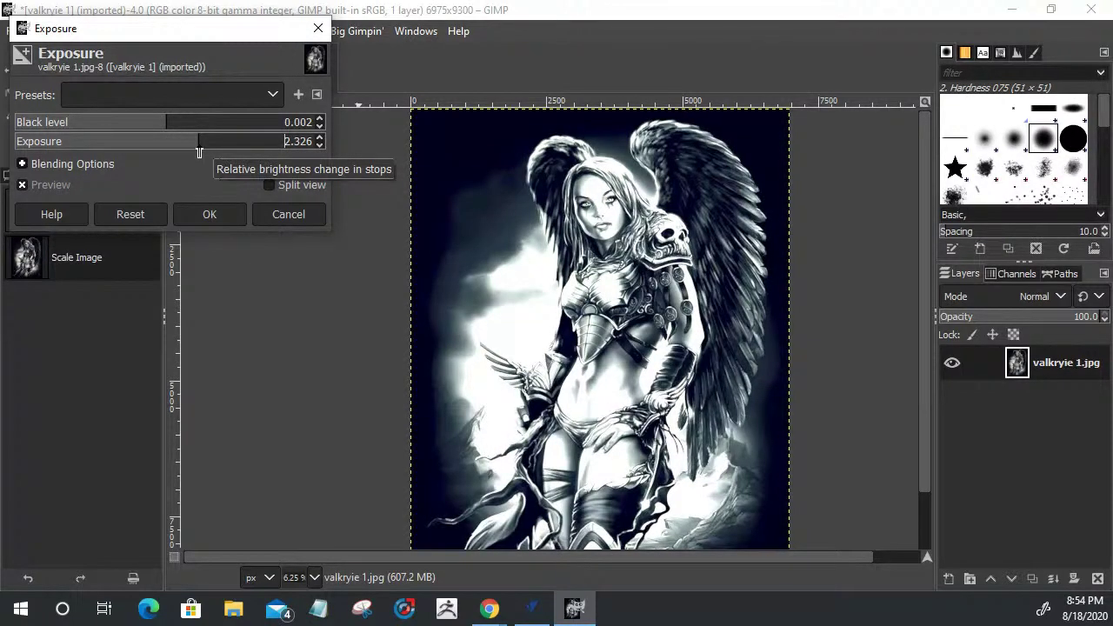
drag(198, 153, 190, 150)
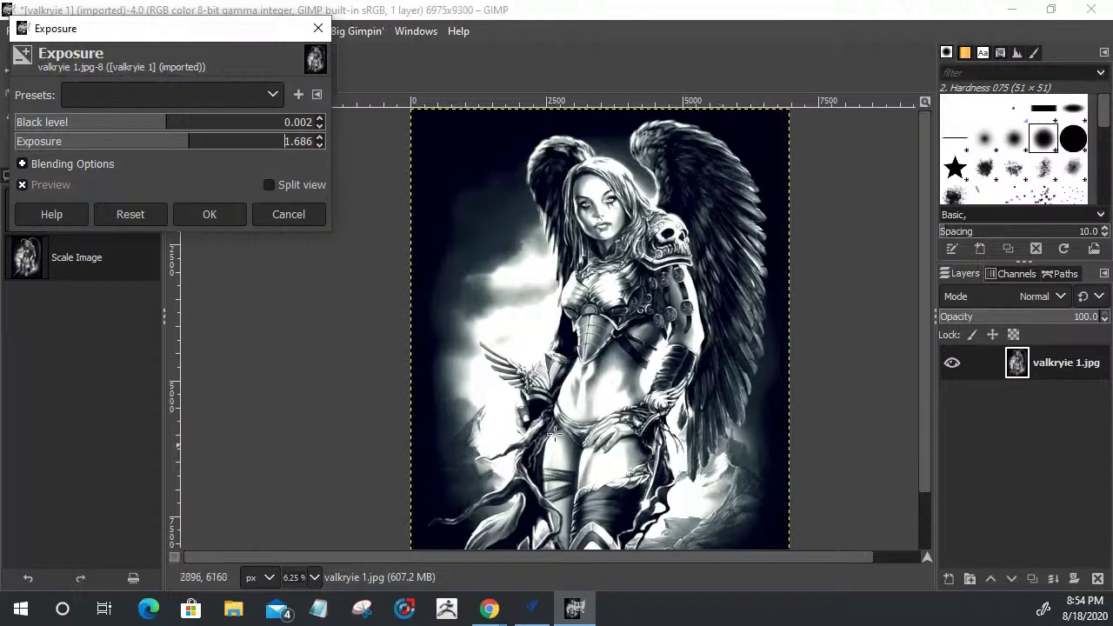
drag(188, 143, 184, 148)
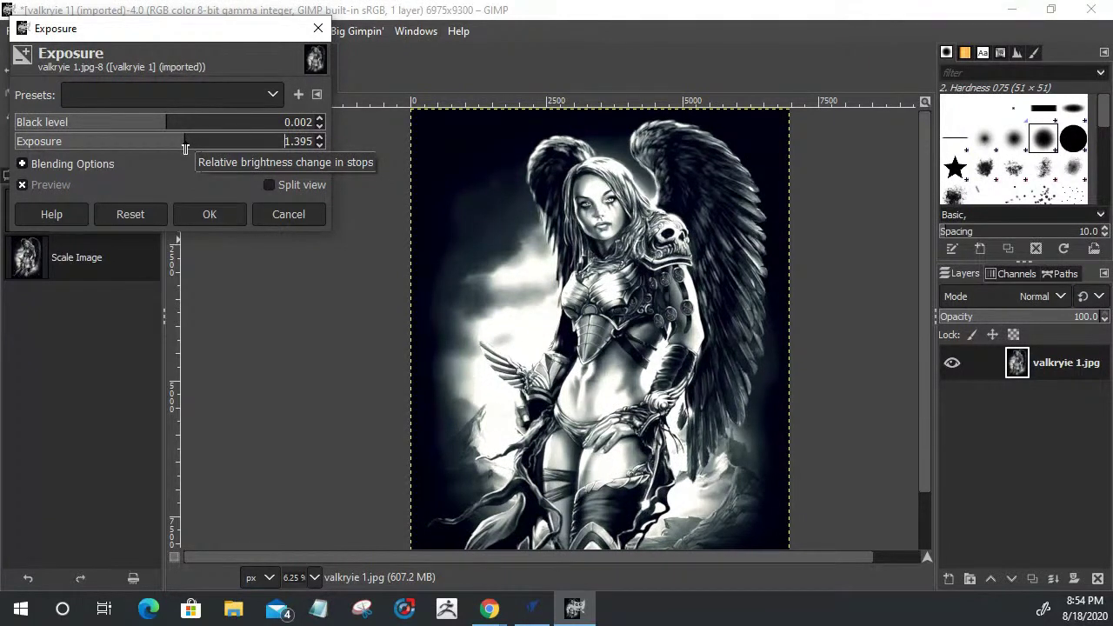
click(184, 148)
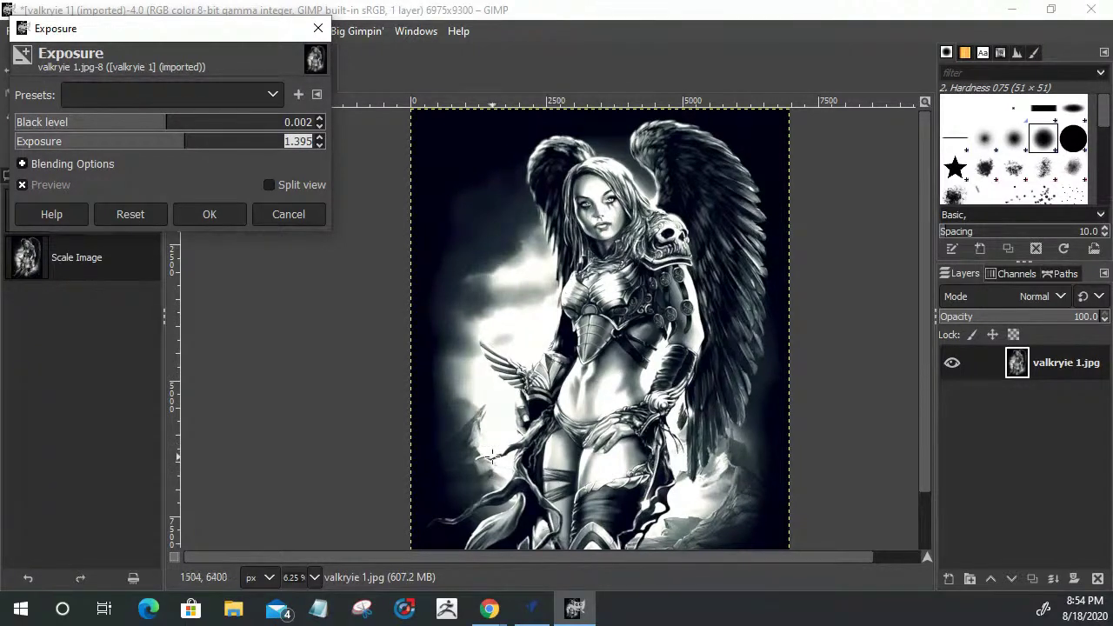
click(209, 216)
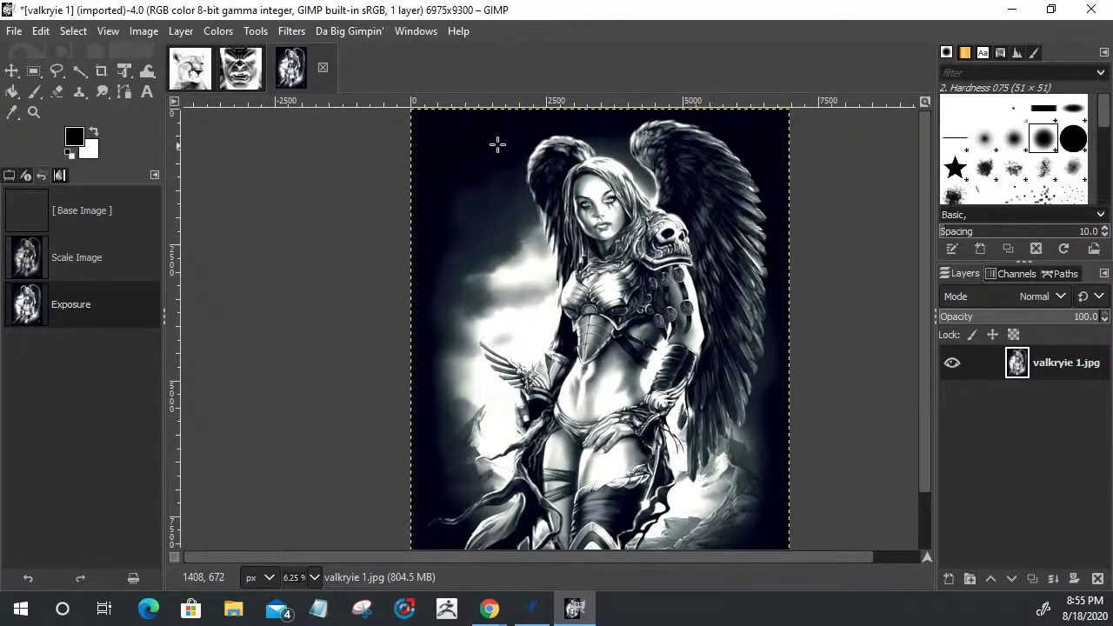
Close the Hulk image, discarding its changes, and close the cougar image so only the valkyrie stays open
click(240, 70)
click(272, 67)
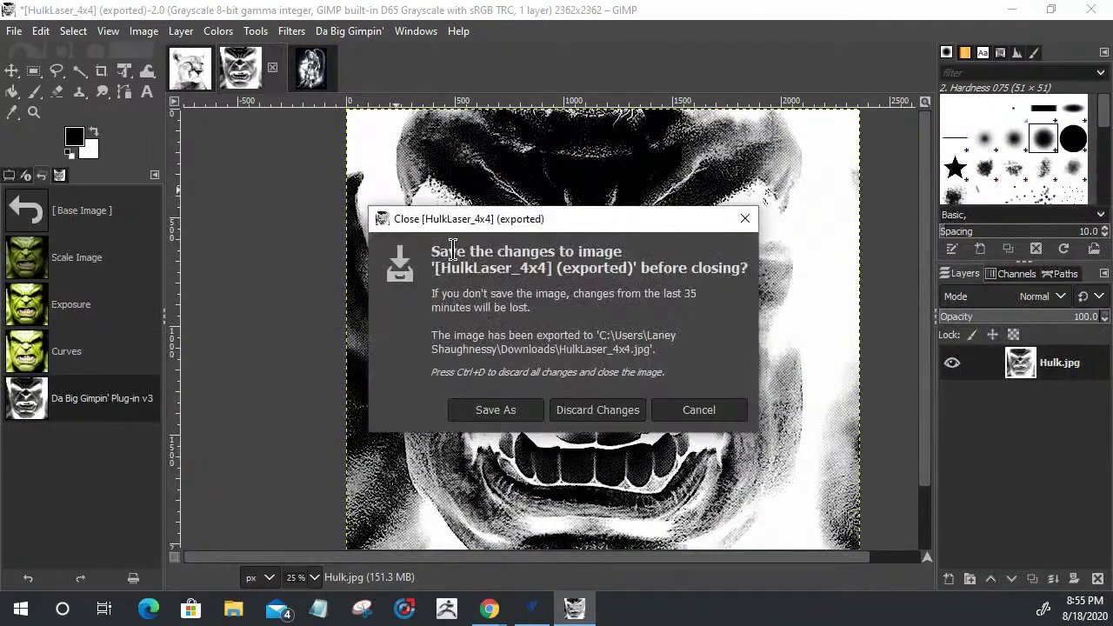
click(592, 414)
click(186, 73)
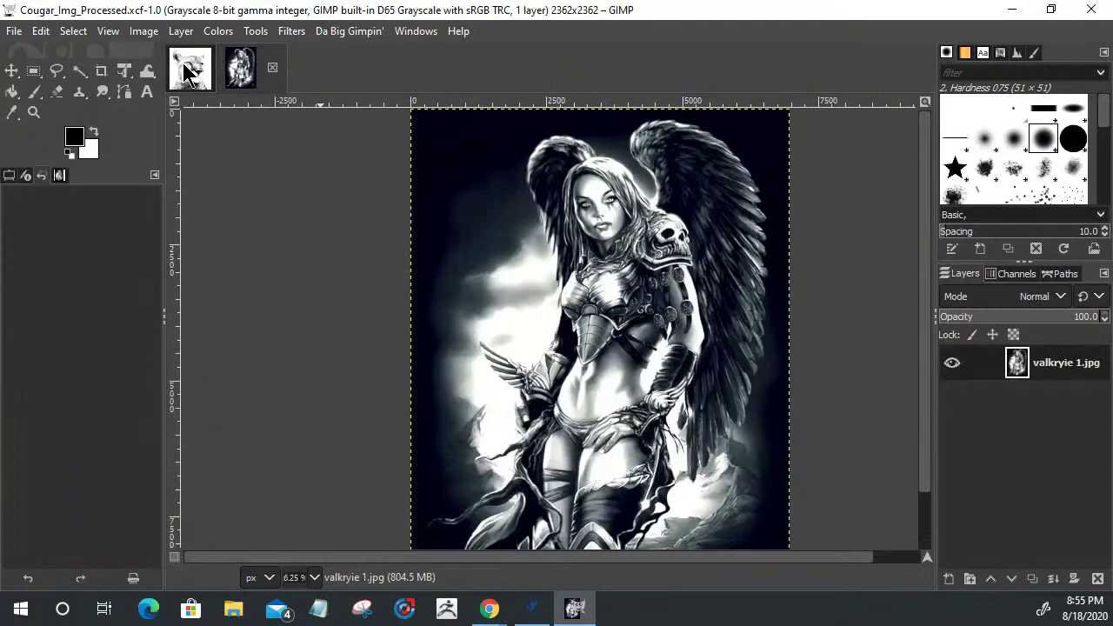
click(224, 73)
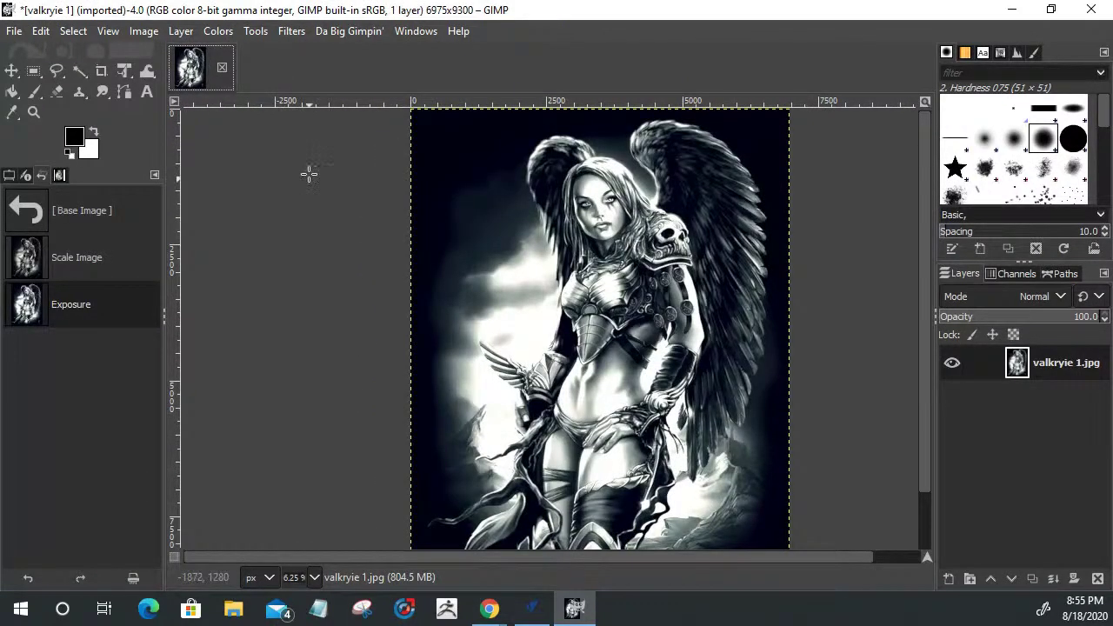
Run Da Big Gimpin' Plug-in v3 with the Tile process, 600 DPI, and 100 mm maximum width and height
click(350, 33)
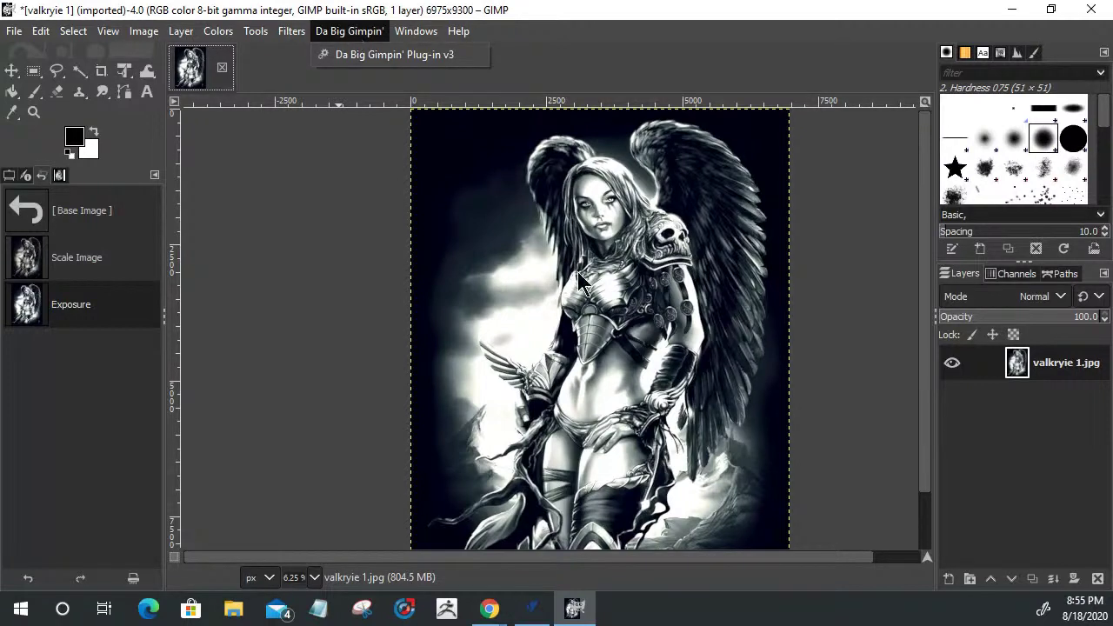
click(349, 35)
click(349, 35)
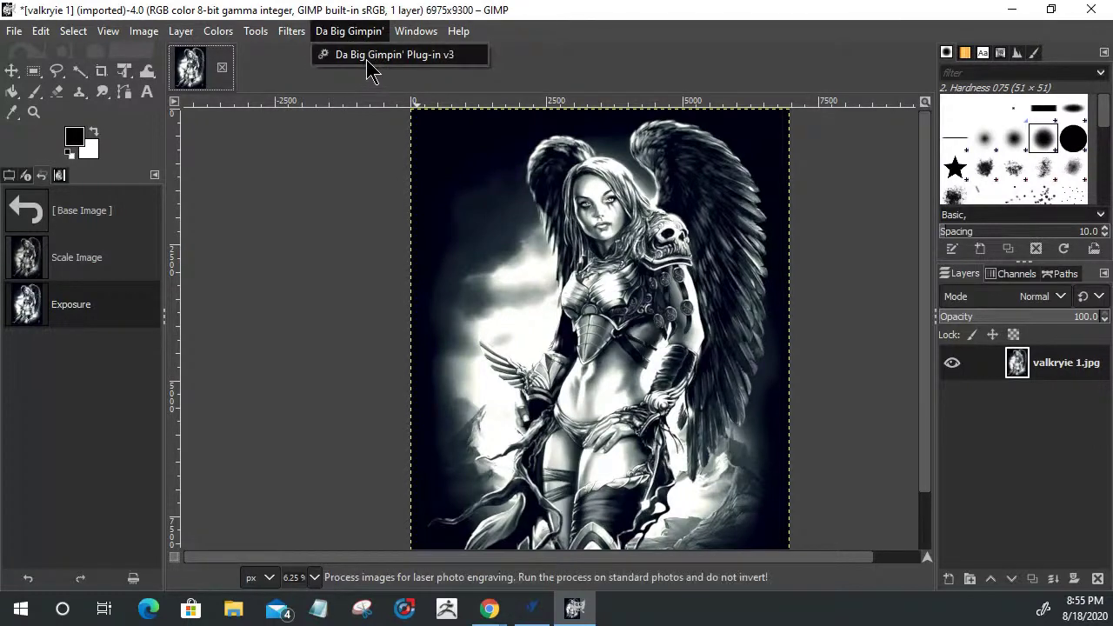
click(367, 59)
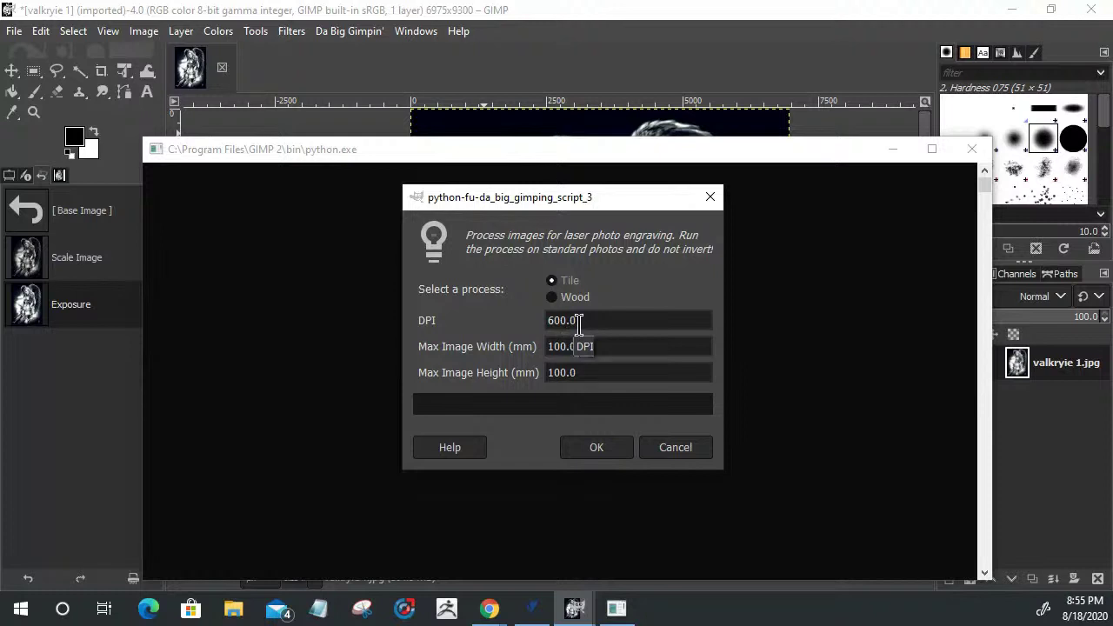
click(583, 455)
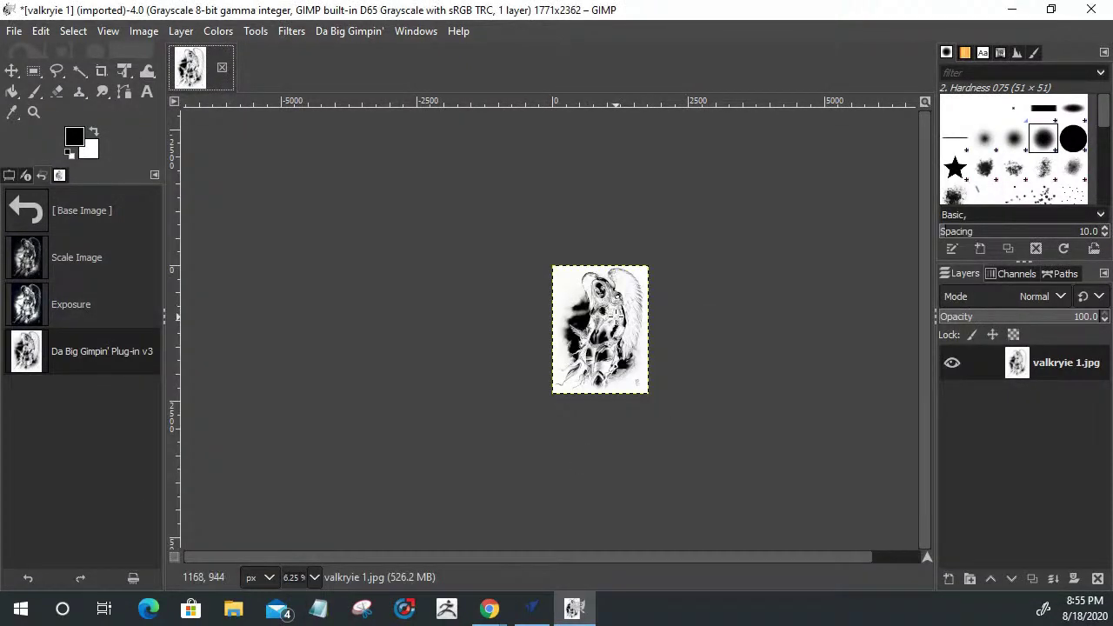
Invert the colors of the processed valkyrie image and check the result over the whole figure
click(34, 112)
click(615, 325)
click(615, 324)
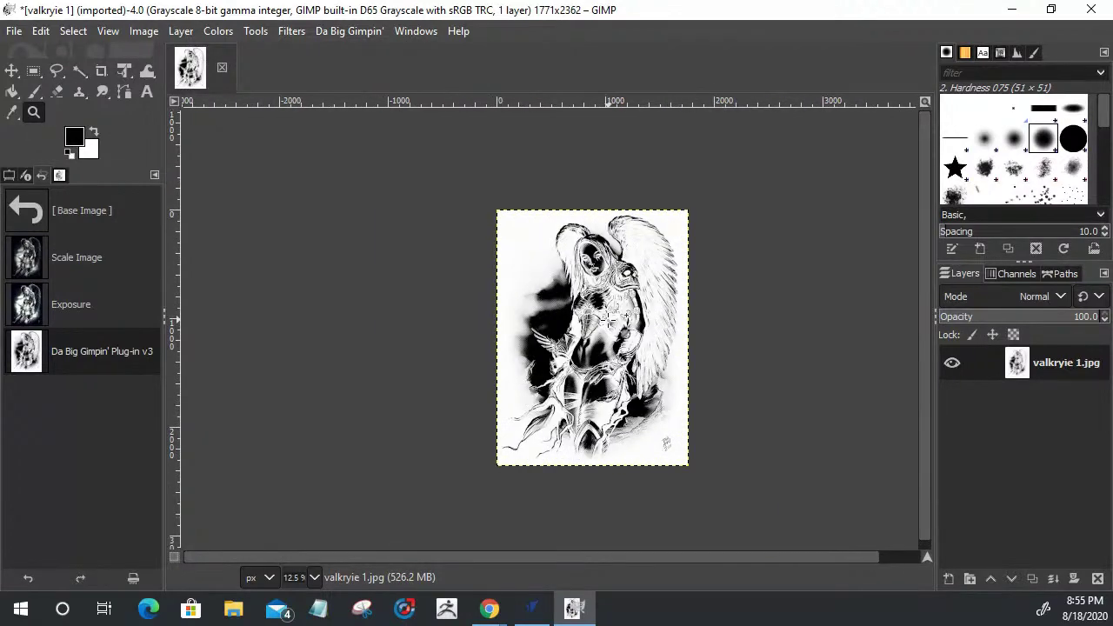
click(615, 325)
click(557, 235)
ctrl+click(545, 236)
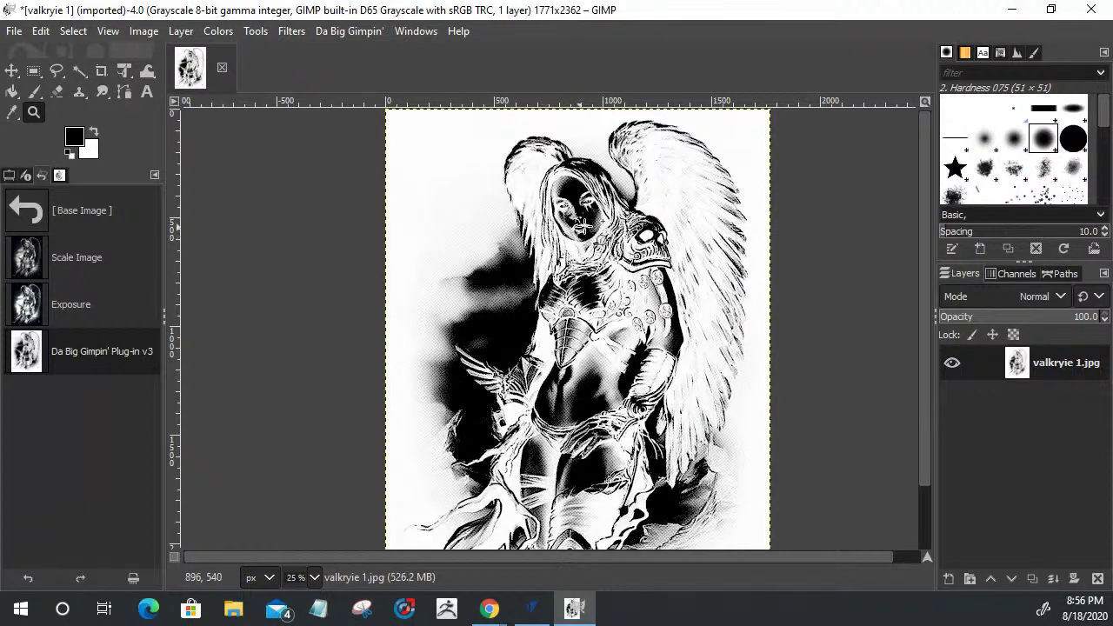
click(210, 28)
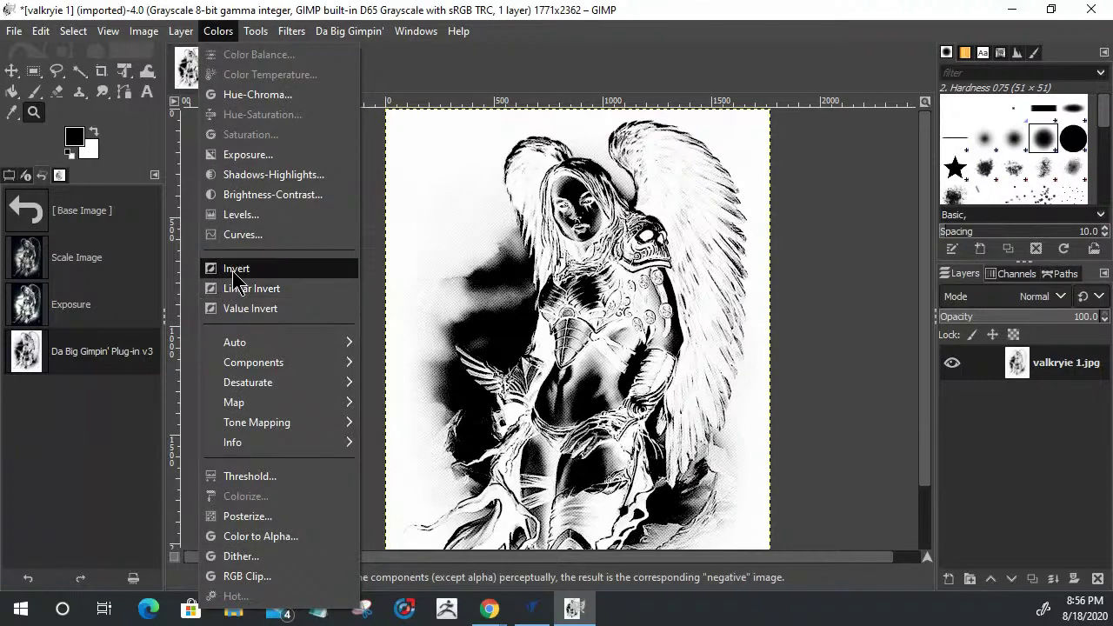
click(232, 269)
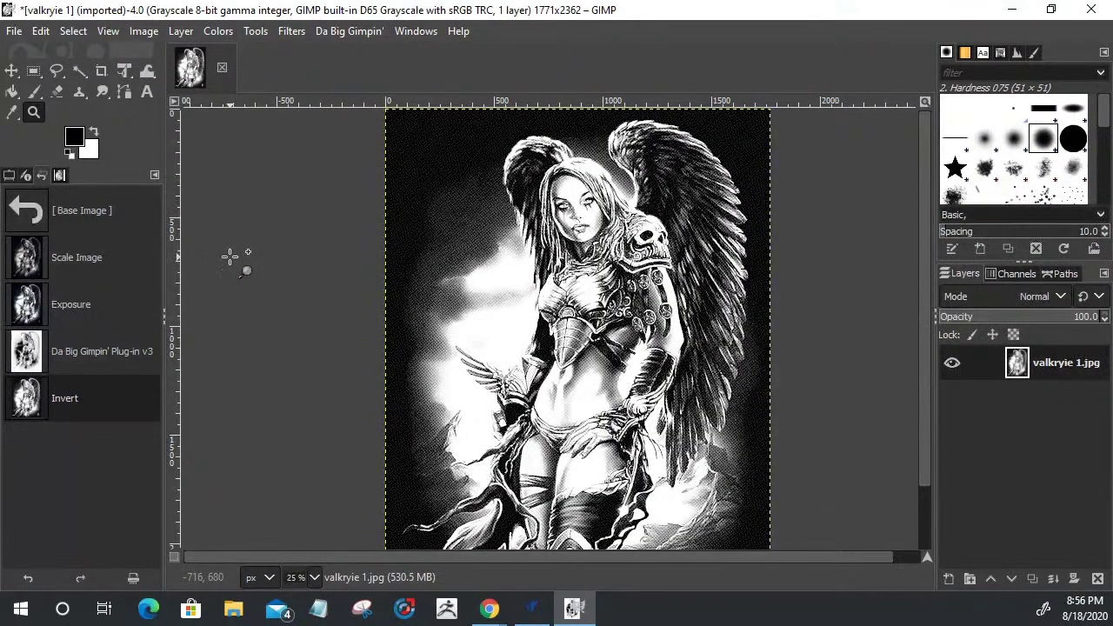
scroll(635, 320, down, 2)
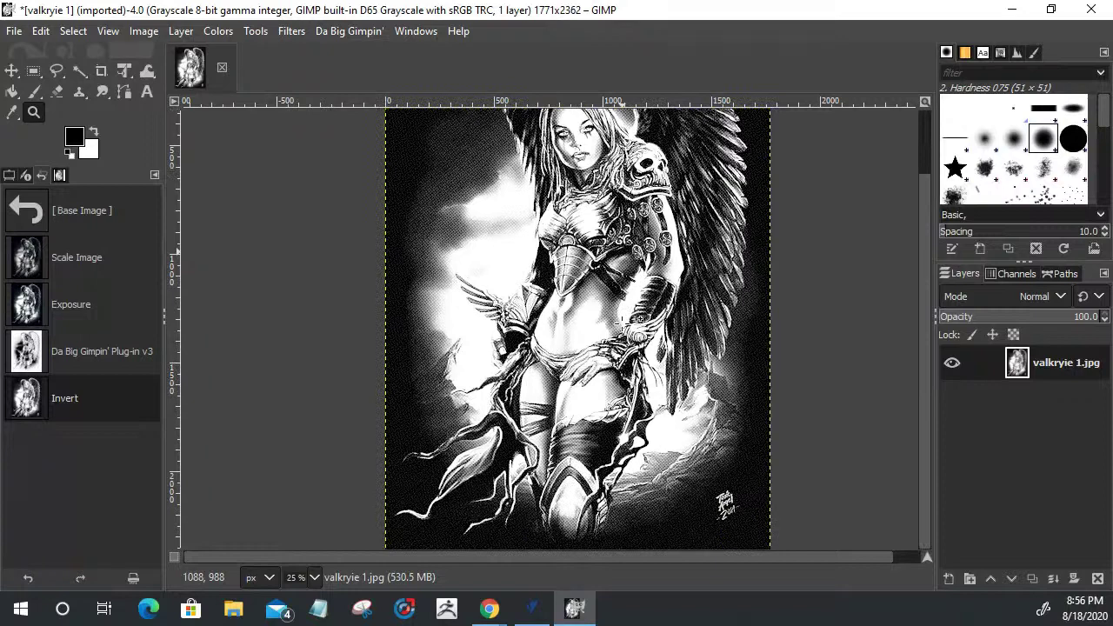
scroll(622, 320, up, 2)
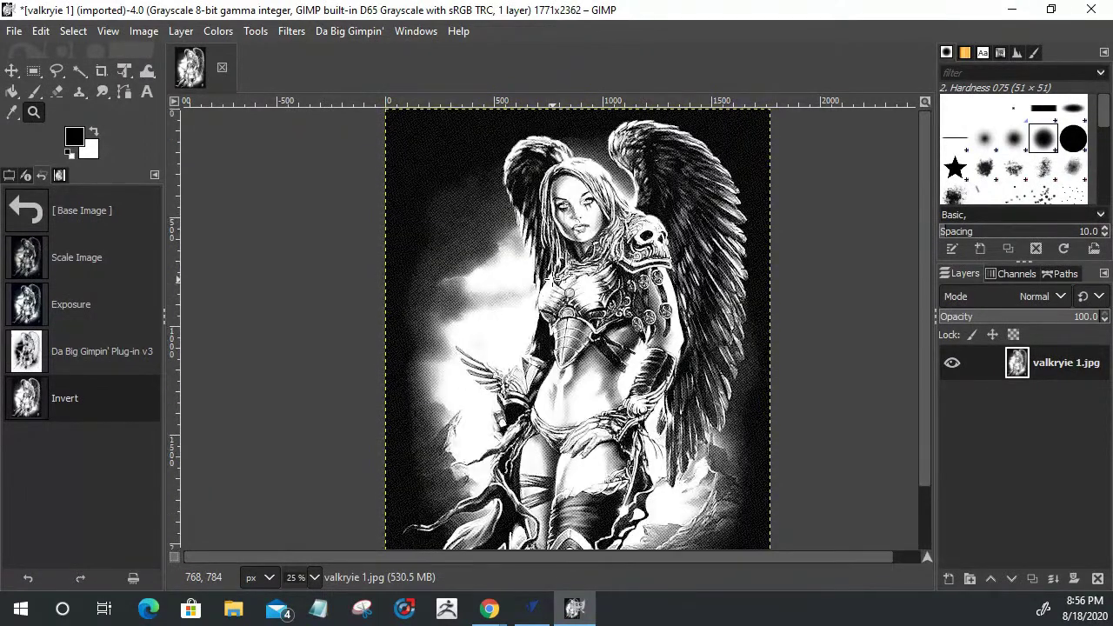
Start exporting the image to the Downloads folder under the name valkryieProcessed.jpg
click(13, 32)
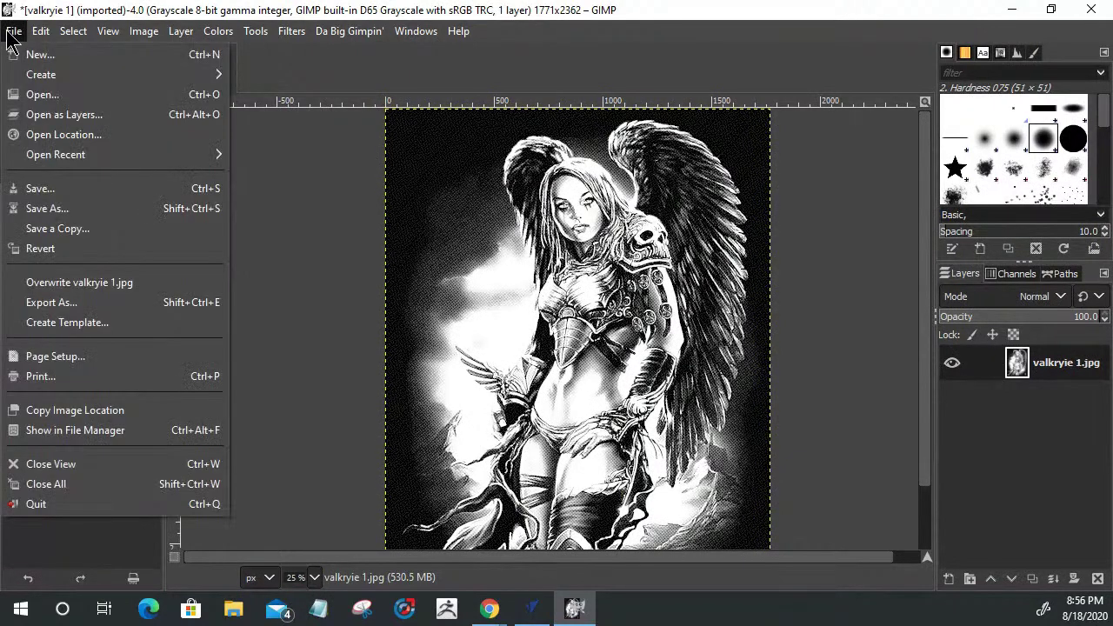
click(70, 306)
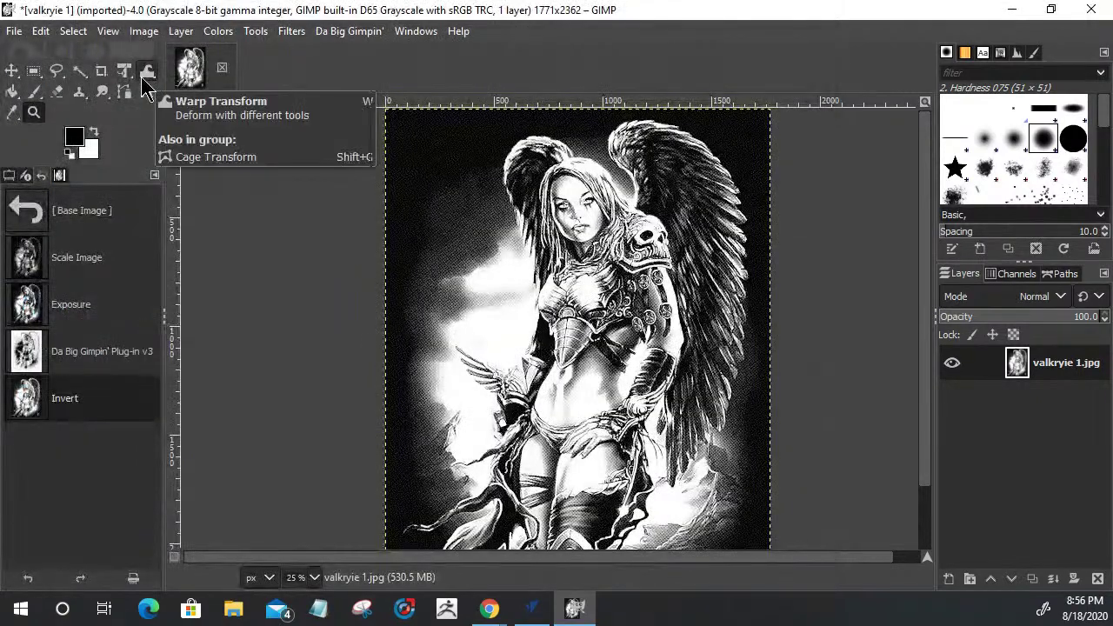
click(24, 32)
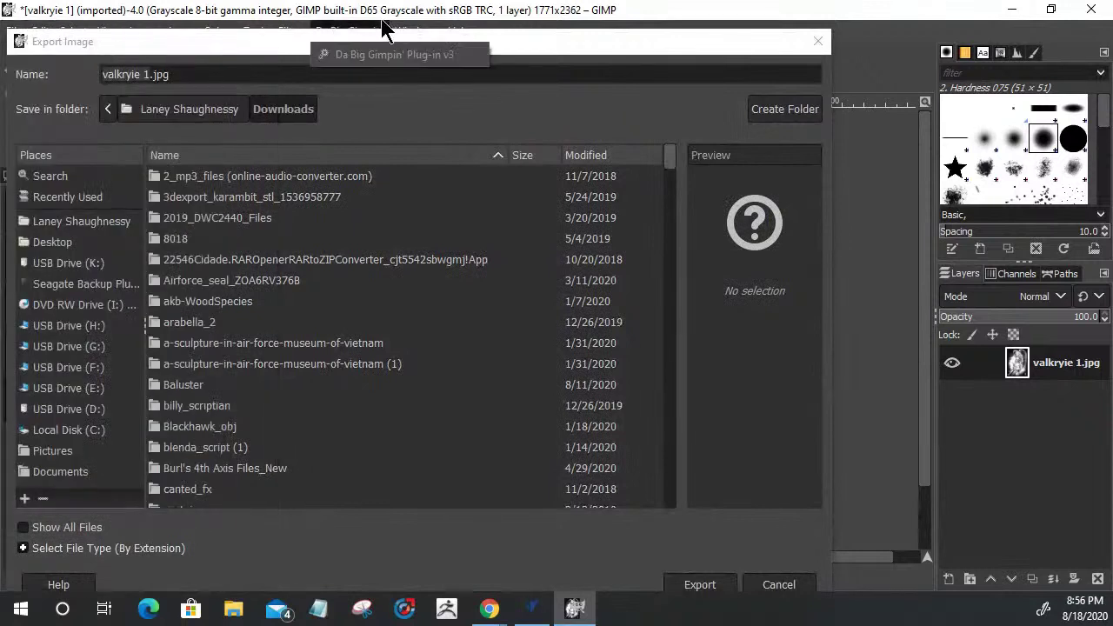
click(148, 73)
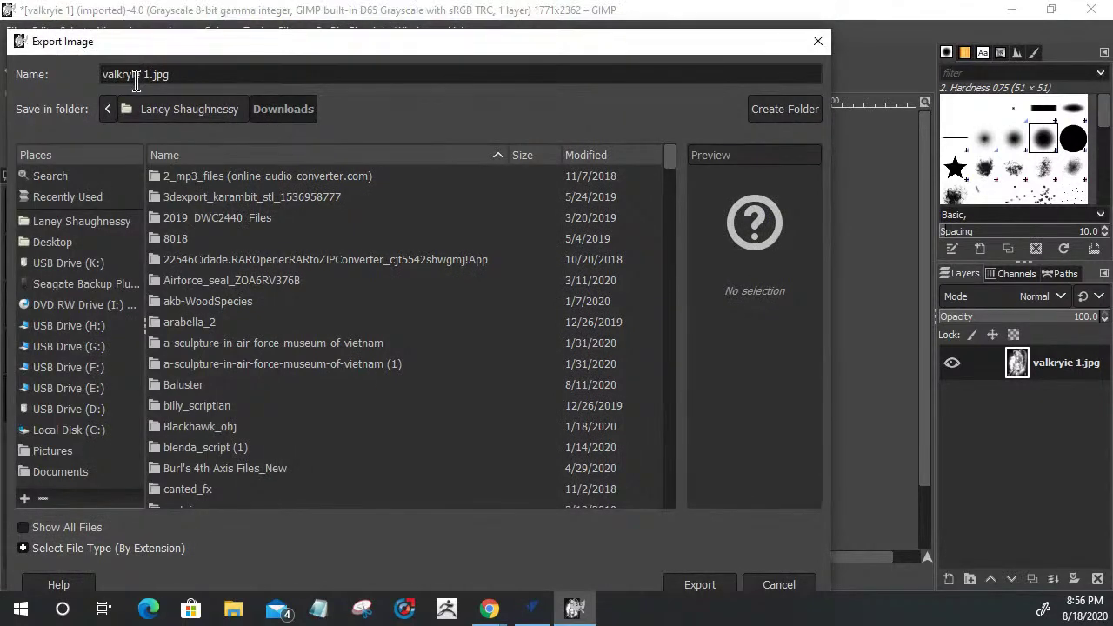
key(BackSpace)
key(BackSpace)
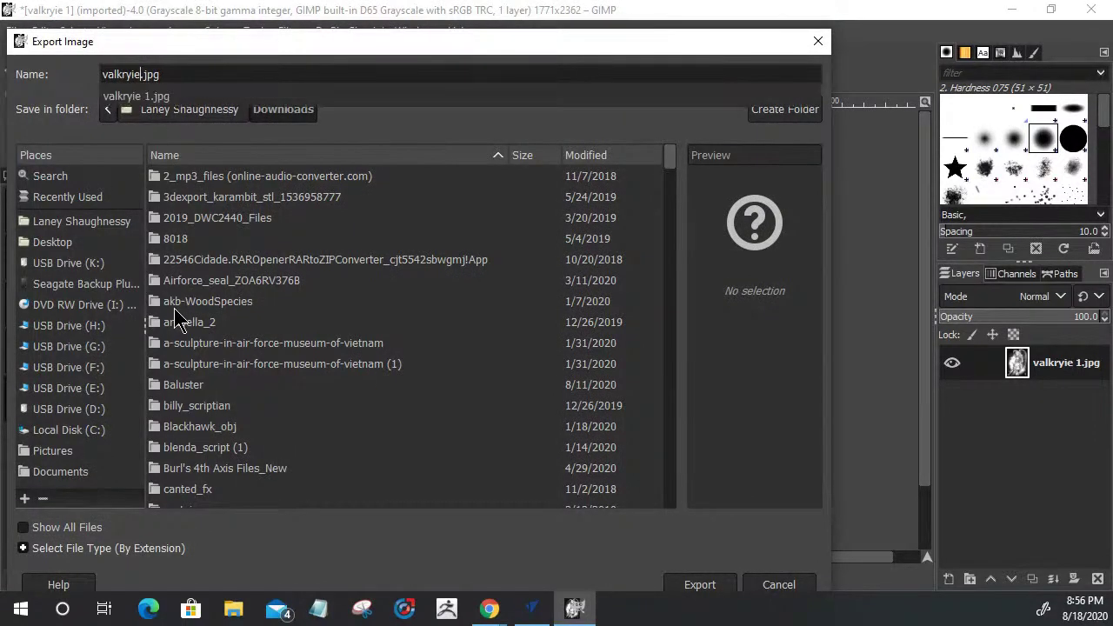
text(P)
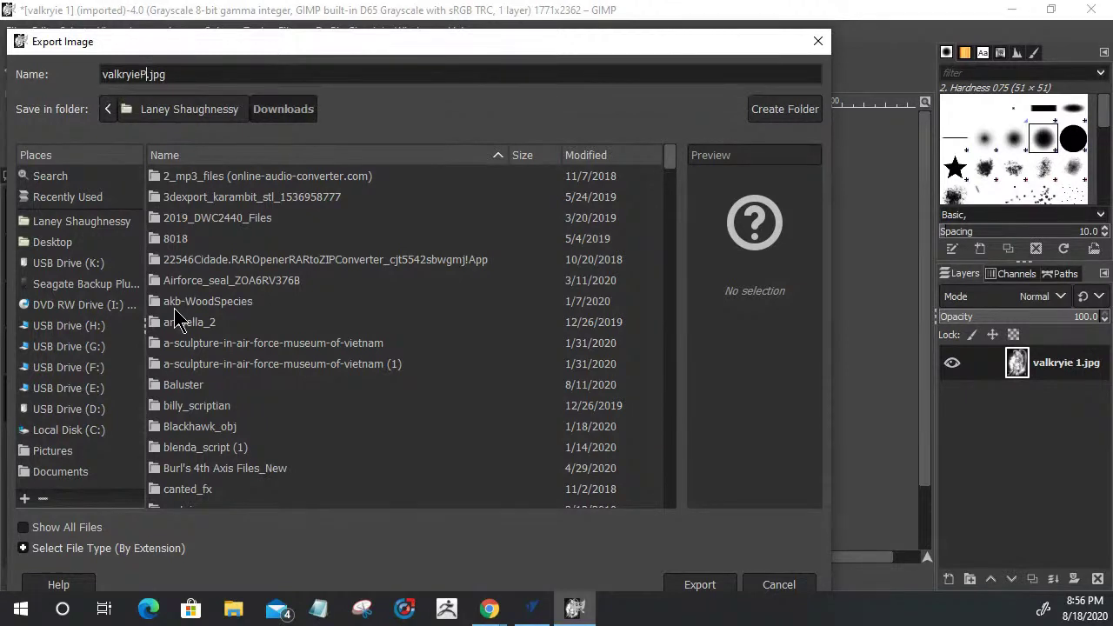
text(R)
key(BackSpace)
text(roce)
text(ssed)
click(700, 586)
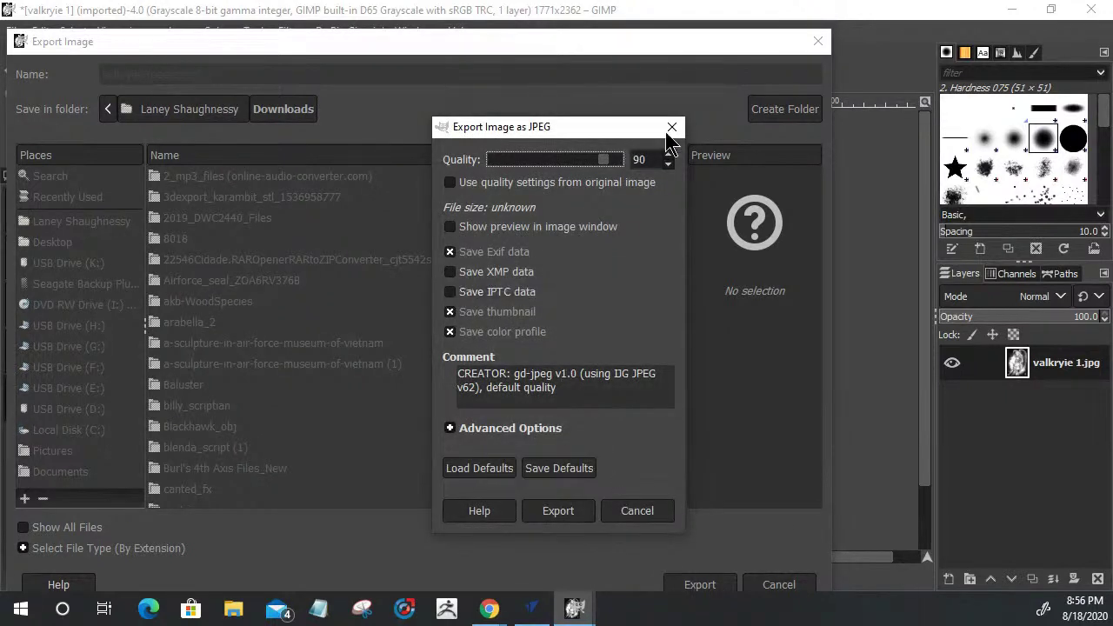
Export the JPEG with quality 99 and minimize the GIMP window
click(668, 154)
click(669, 159)
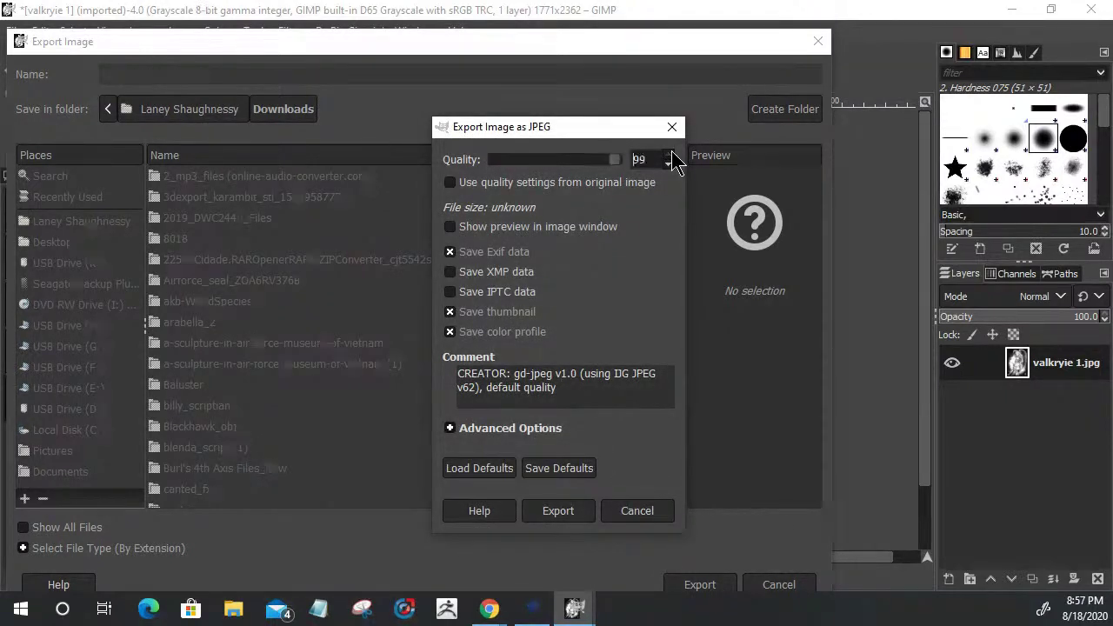
click(567, 511)
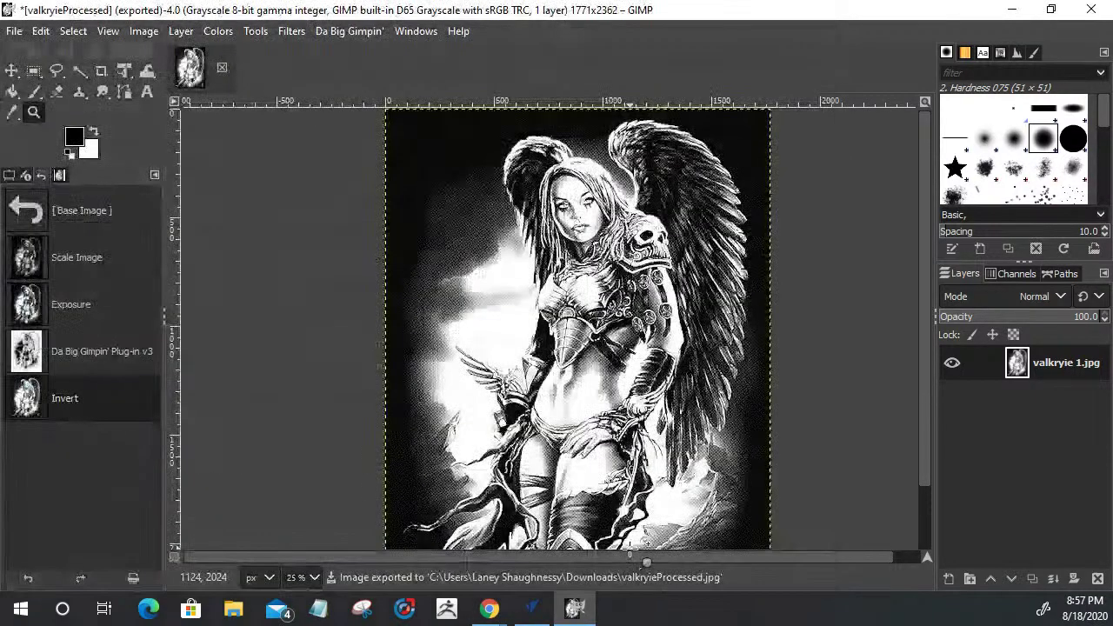
click(1013, 10)
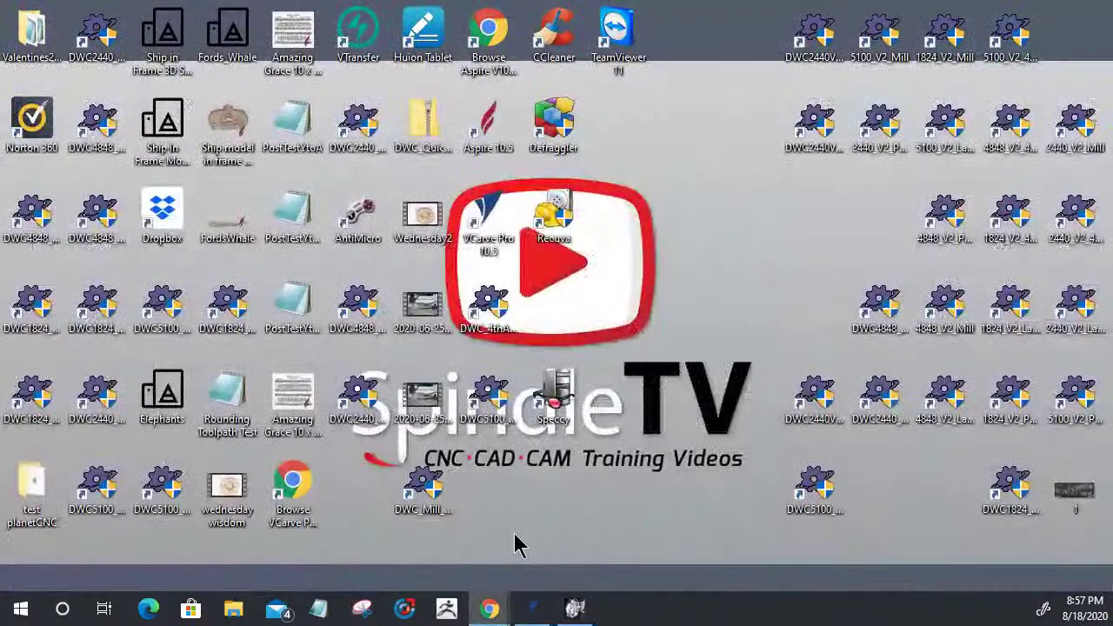
Switch to VCarve Pro and import the valkryieProcessed image from the Downloads folder into the grid drawing
click(533, 609)
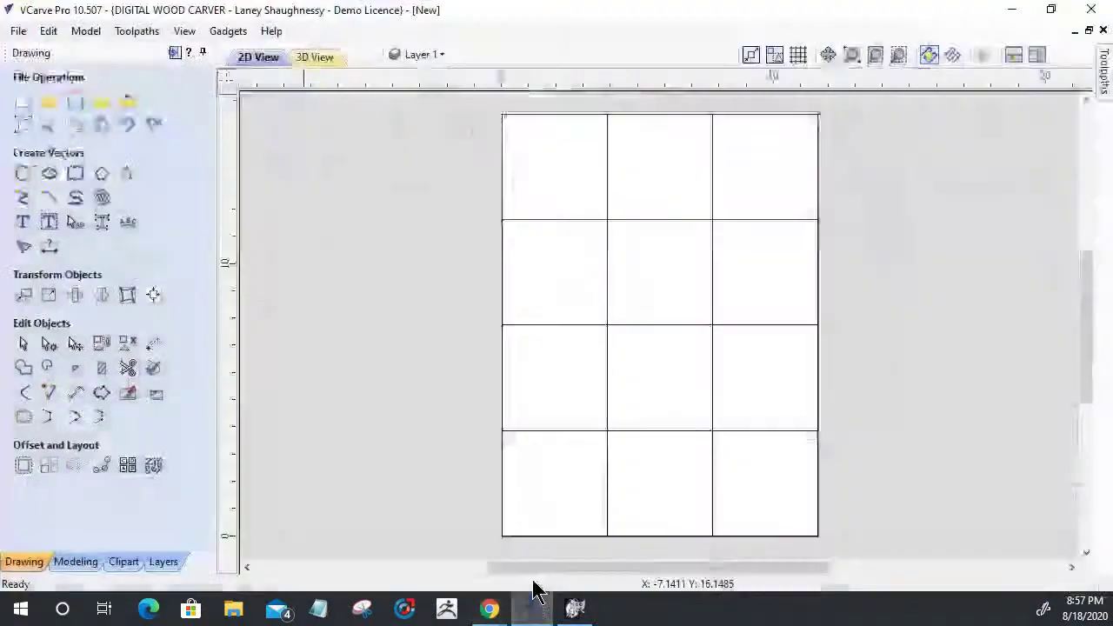
click(137, 103)
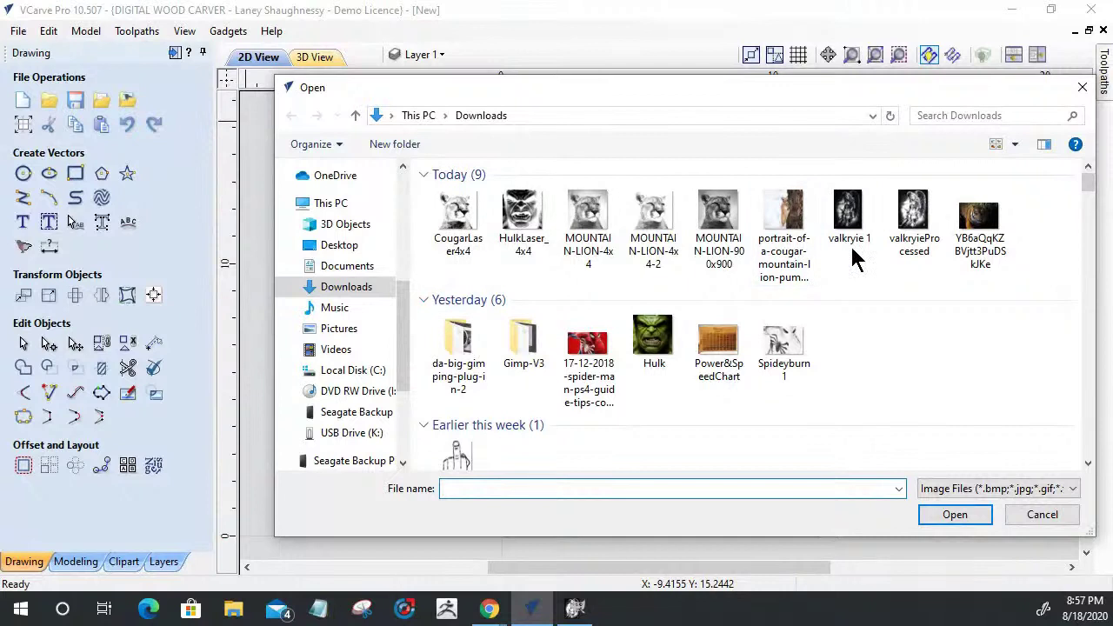
double_click(922, 222)
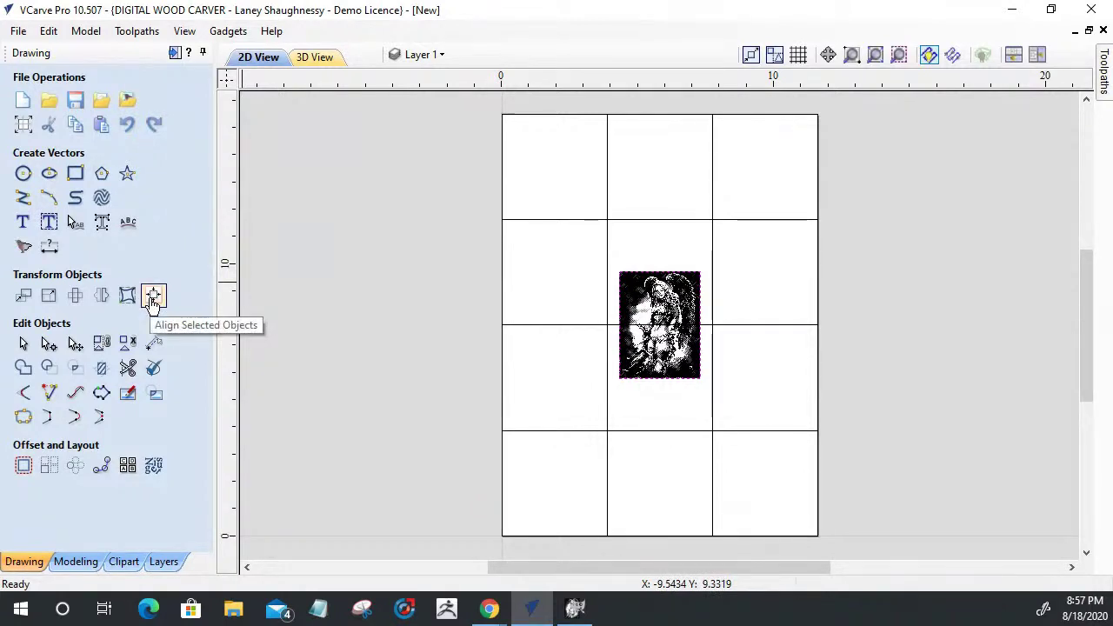
Resize the imported valkyrie image to 11.625 inches wide with linked proportions and check how it covers the grid
click(50, 297)
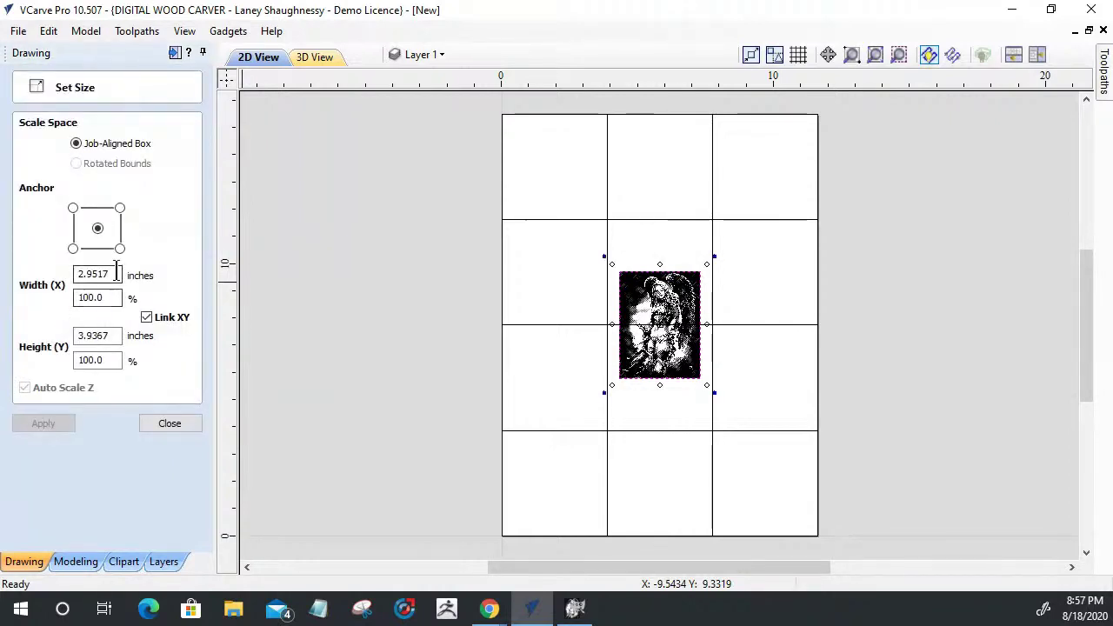
double_click(95, 274)
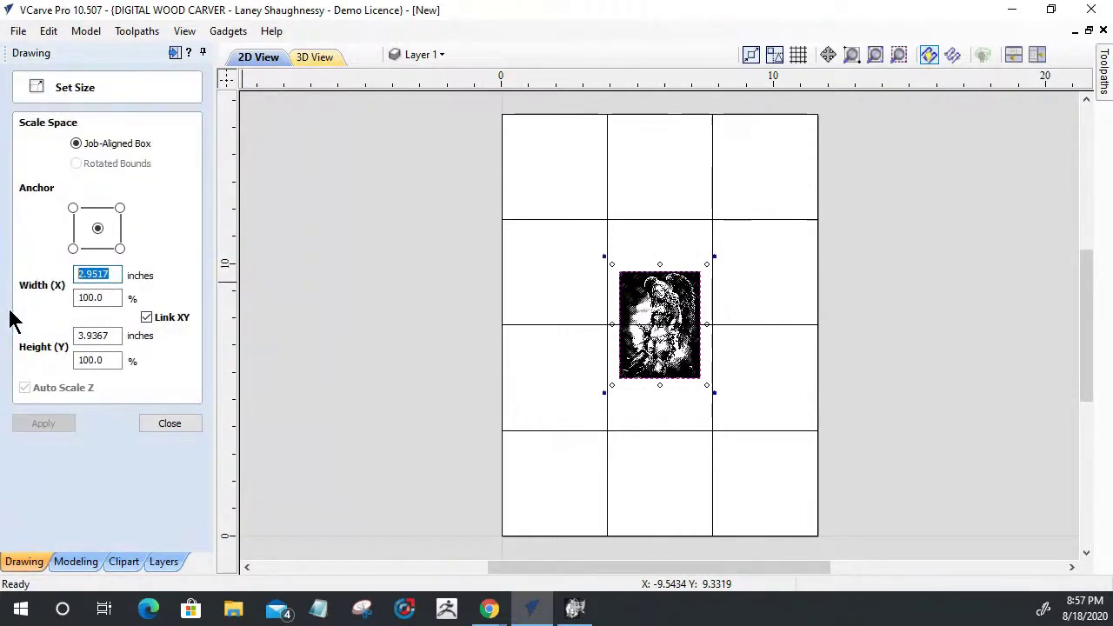
text(11.625)
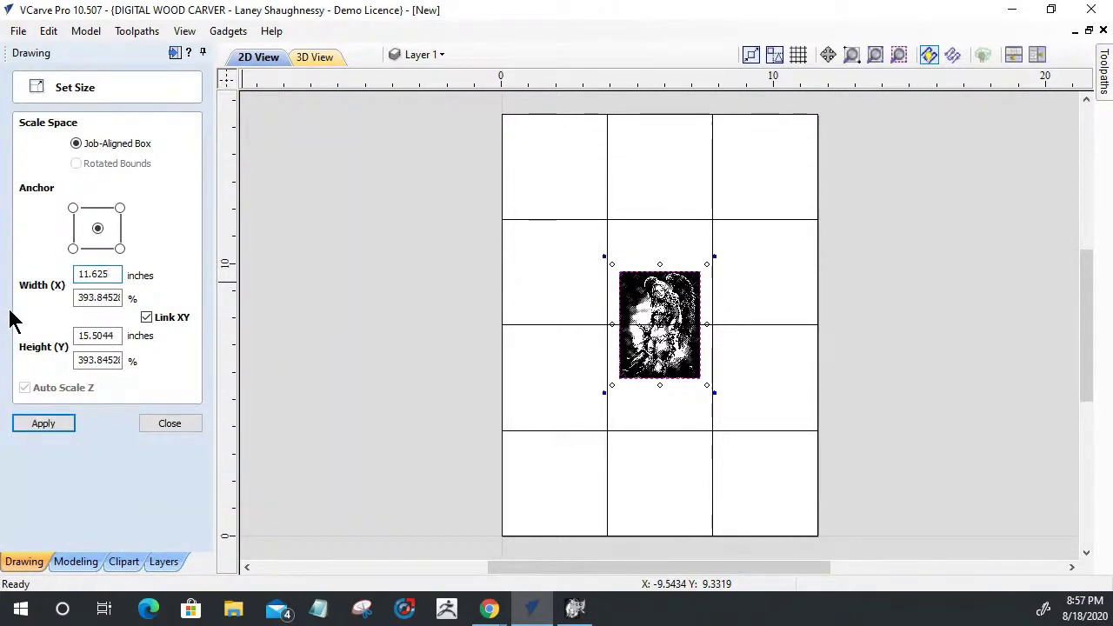
click(46, 420)
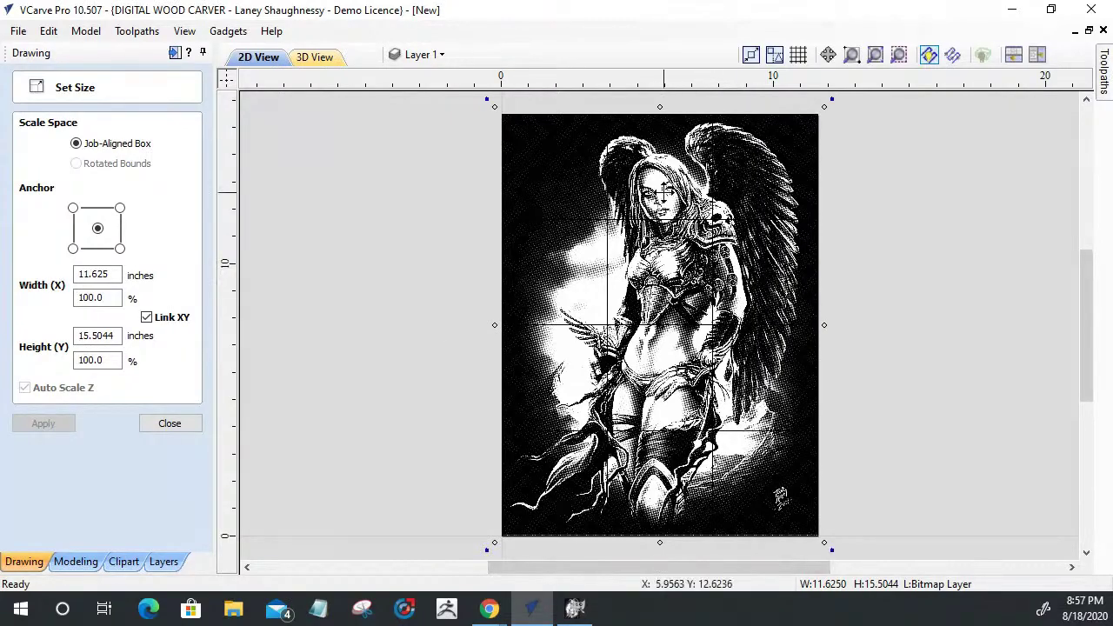
scroll(676, 252, up, 5)
scroll(677, 252, down, 3)
scroll(677, 252, up, 4)
scroll(677, 254, down, 8)
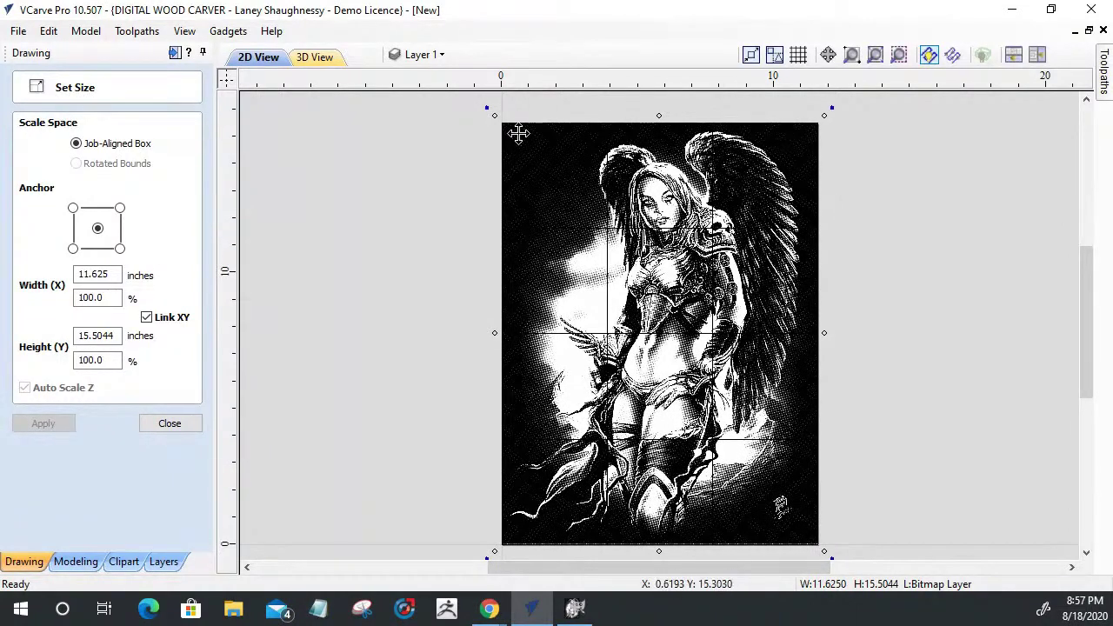
click(165, 425)
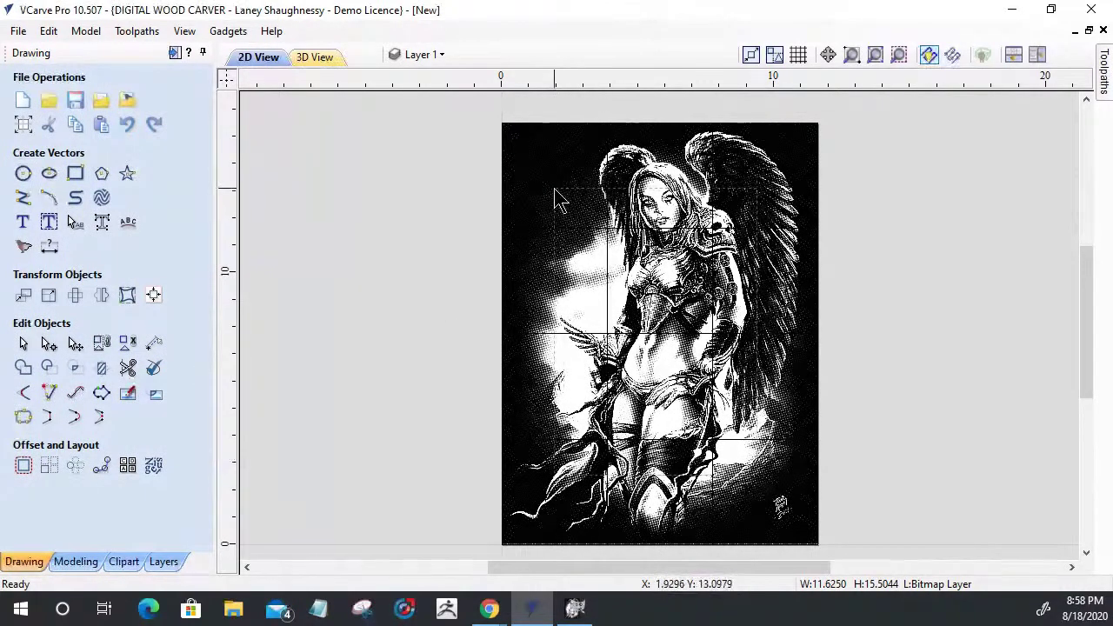
Delete the grid squares over the valkyrie image and select the image with the toolpath operations shown
click(745, 463)
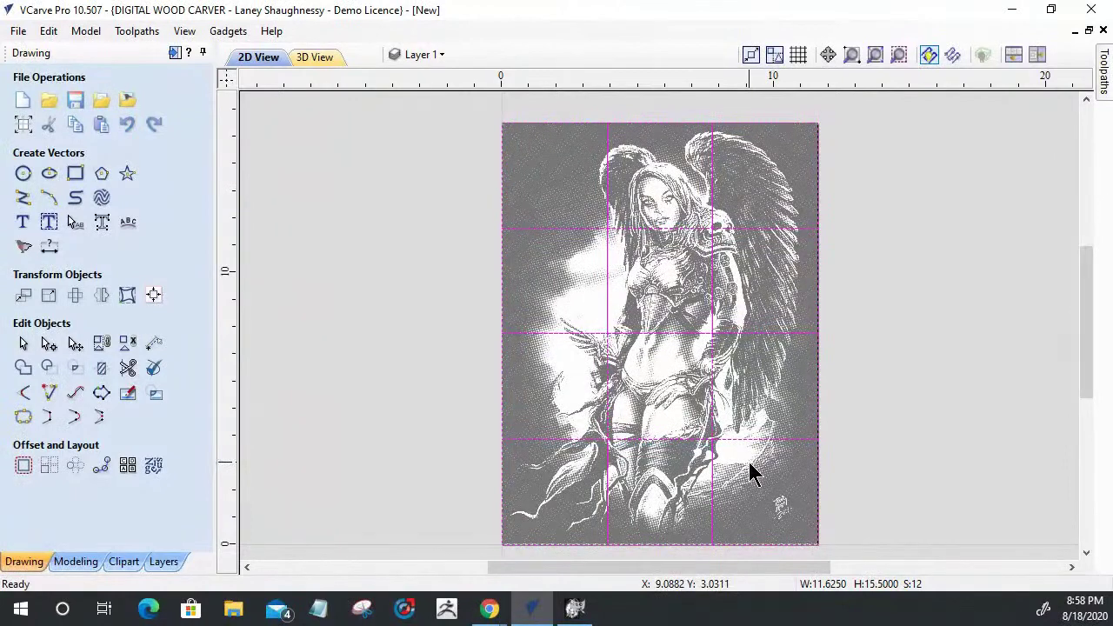
key(Escape)
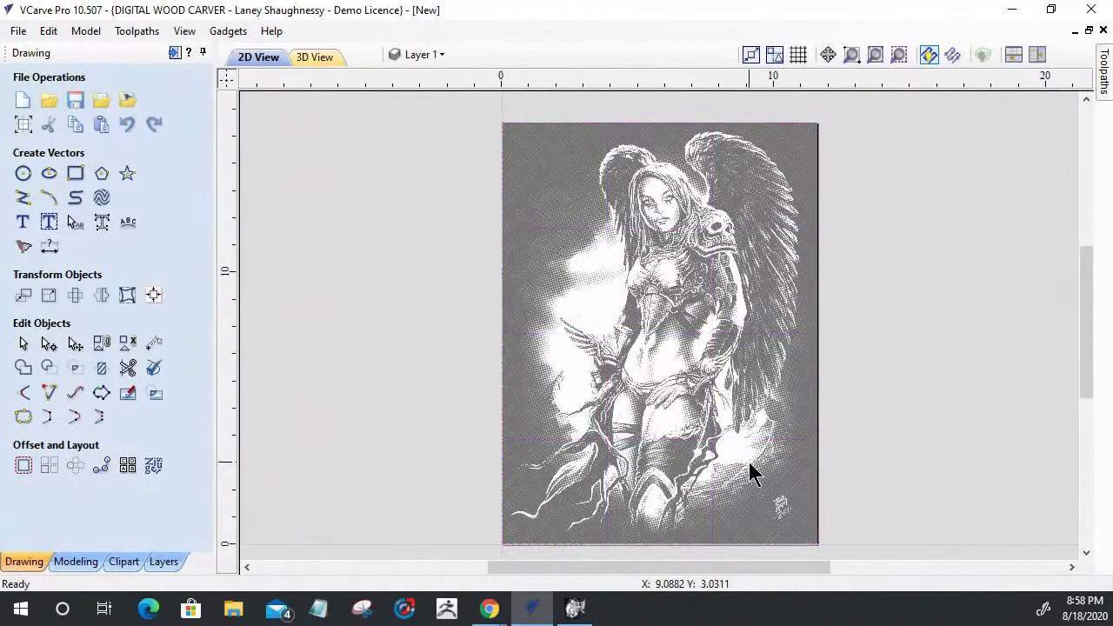
click(174, 53)
click(390, 244)
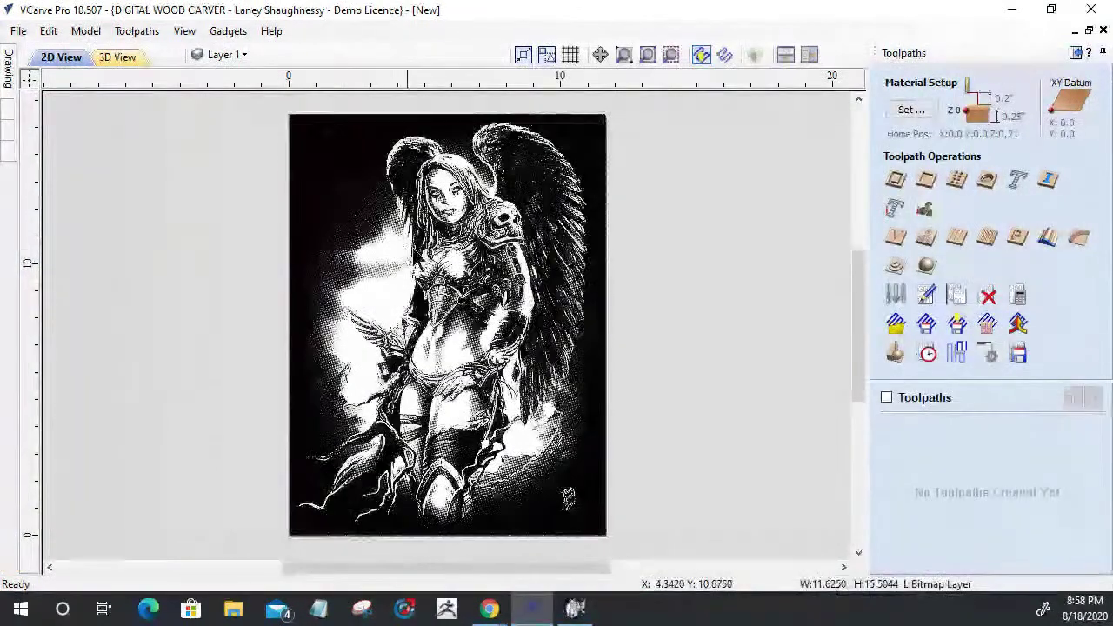
Start a Laser Picture toolpath for the valkyrie image with maximum power 85% and minimum power 0%
click(924, 209)
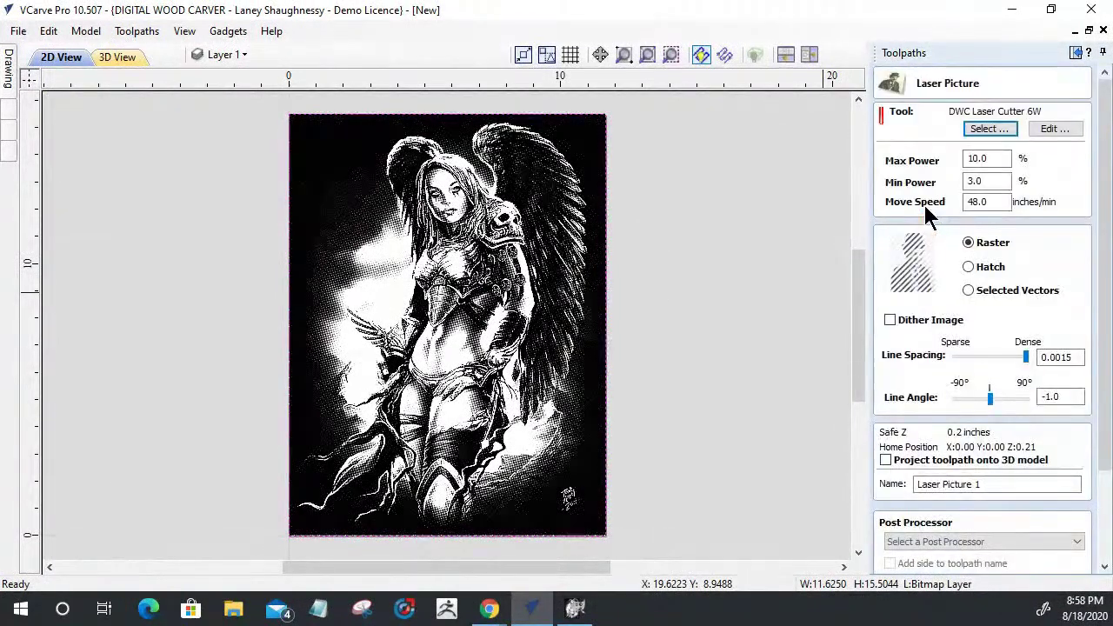
double_click(1005, 158)
text(85)
double_click(990, 180)
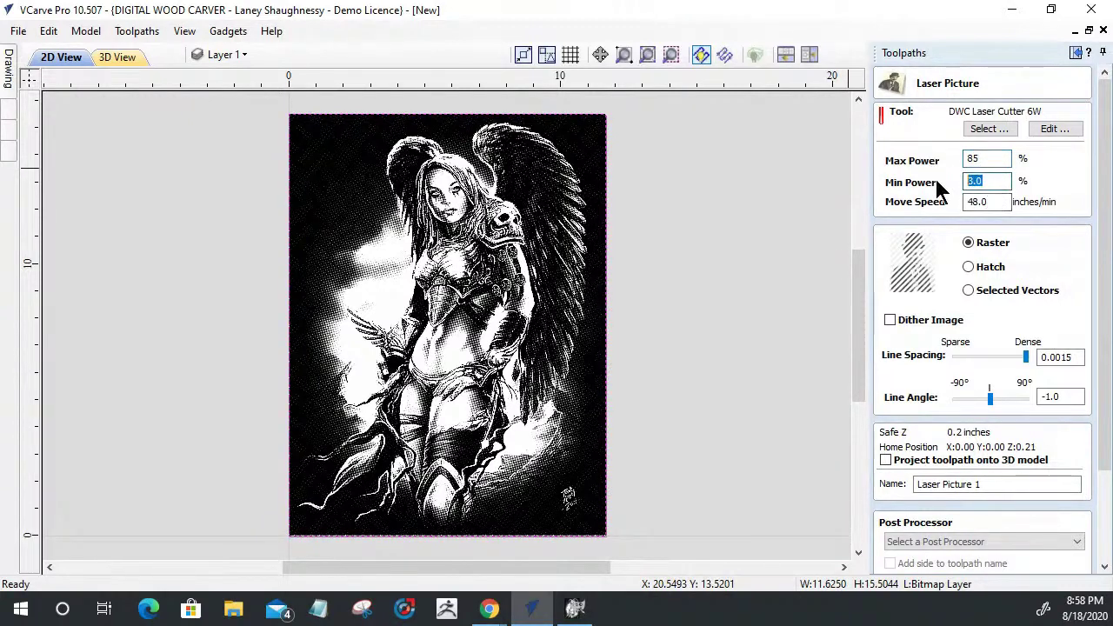
text(0)
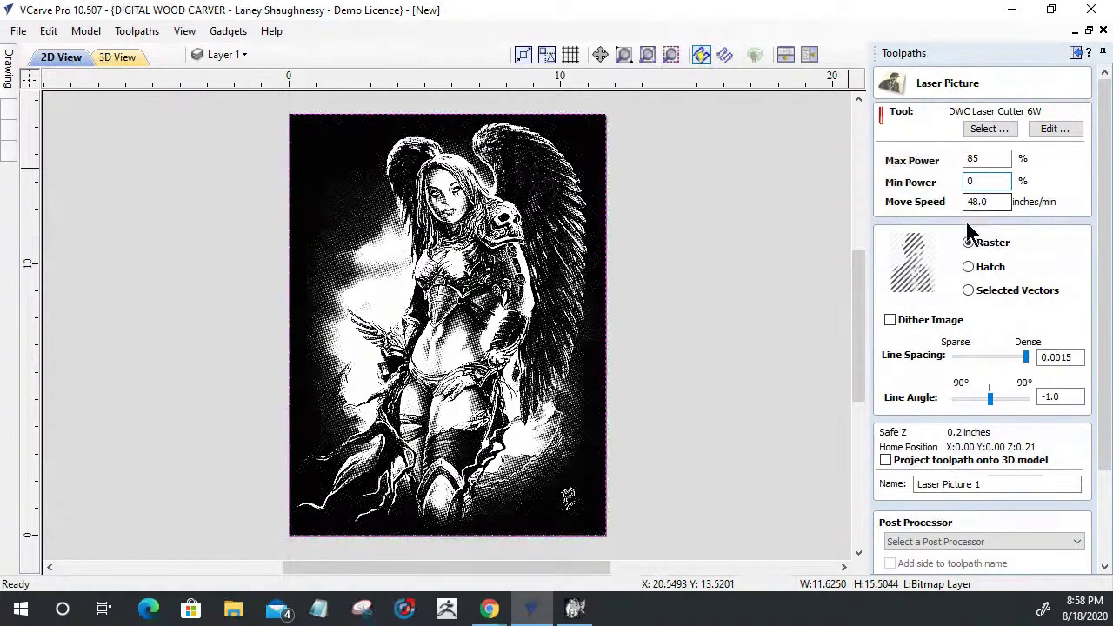
Set the raster line spacing to 0.0043 and the line angle to 0.0, and calculate the laser picture toolpath
drag(1061, 358, 1079, 363)
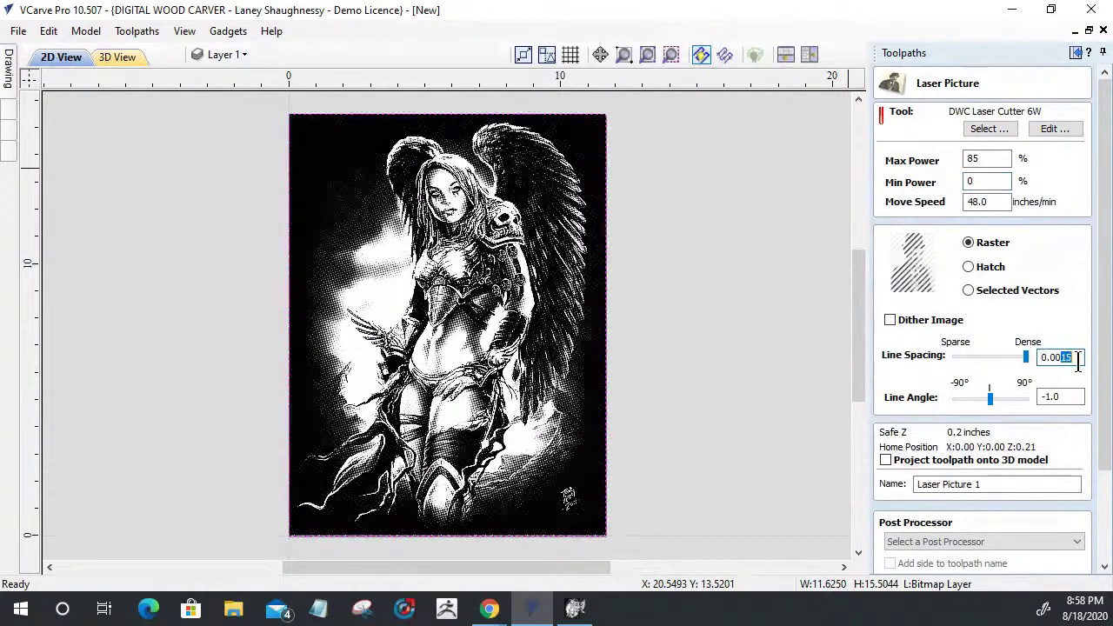
text(4)
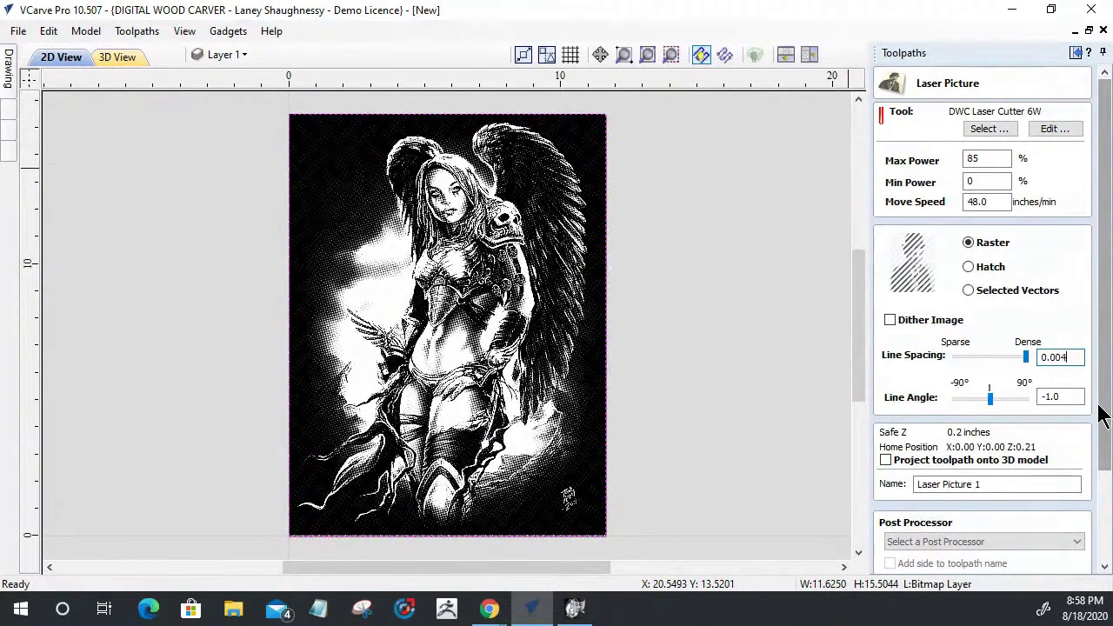
text(3)
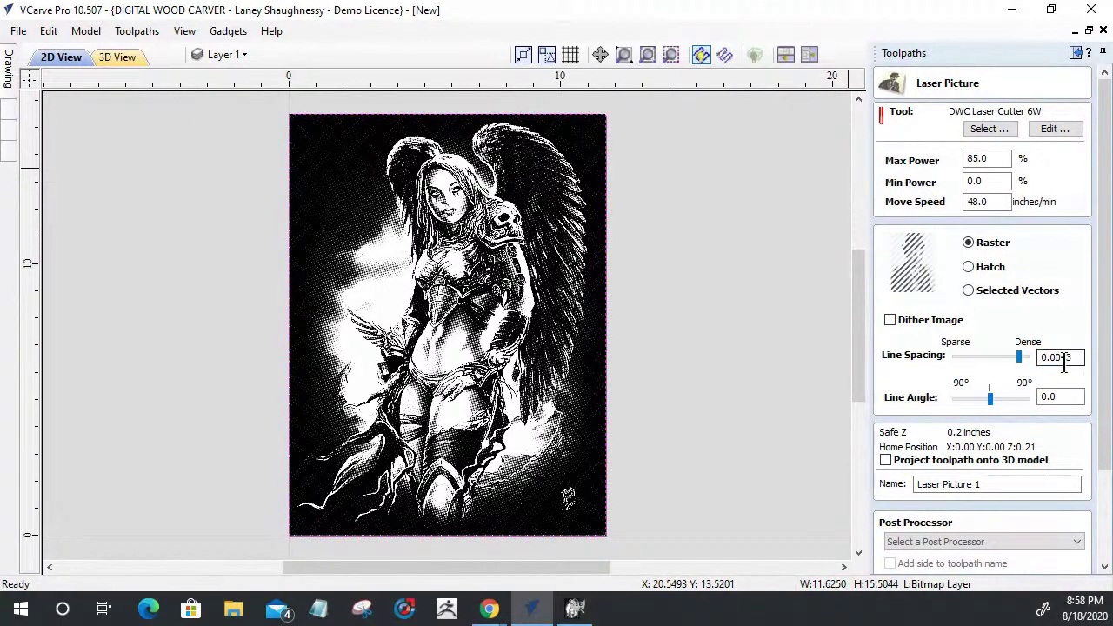
scroll(1100, 511, down, 3)
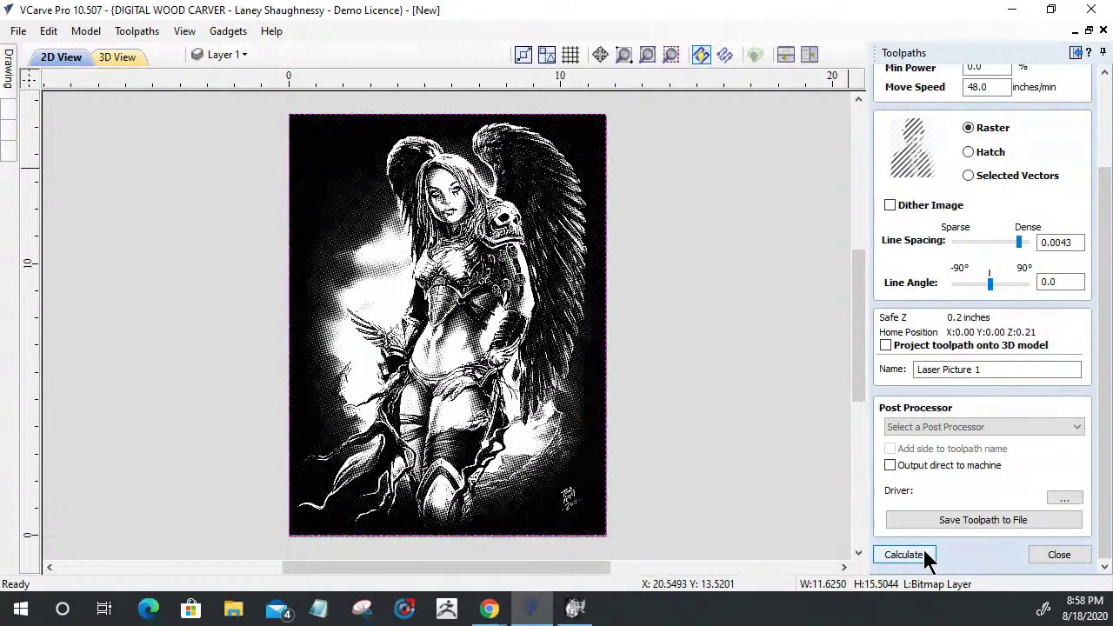
click(924, 555)
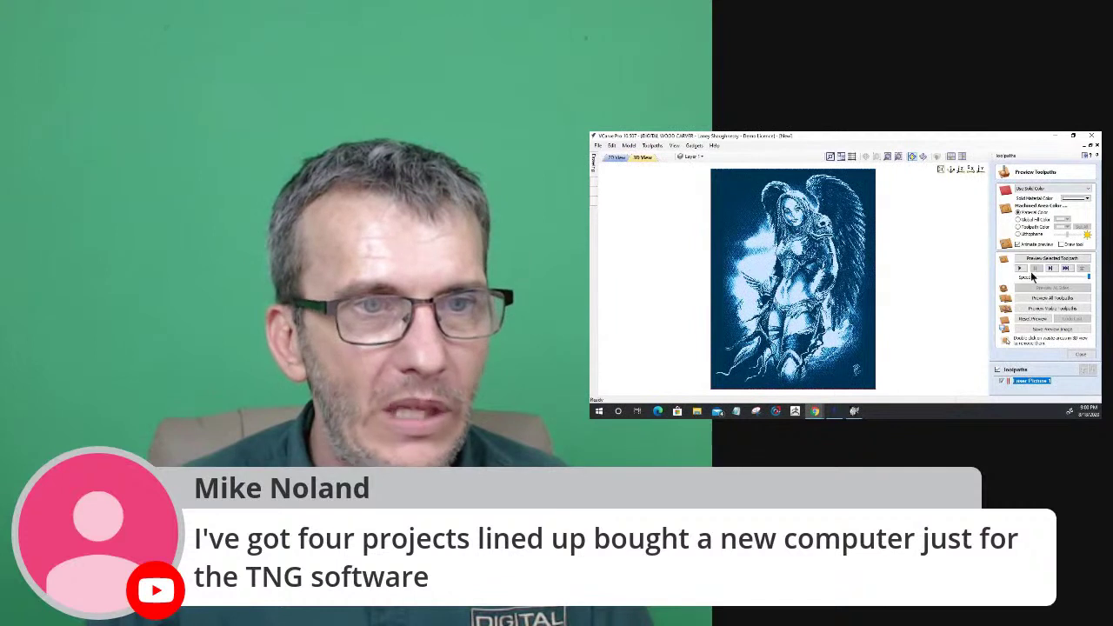
Simulate the laser picture toolpath in the 3D preview, minimize VCarve Pro, and switch to Aspire
click(1036, 267)
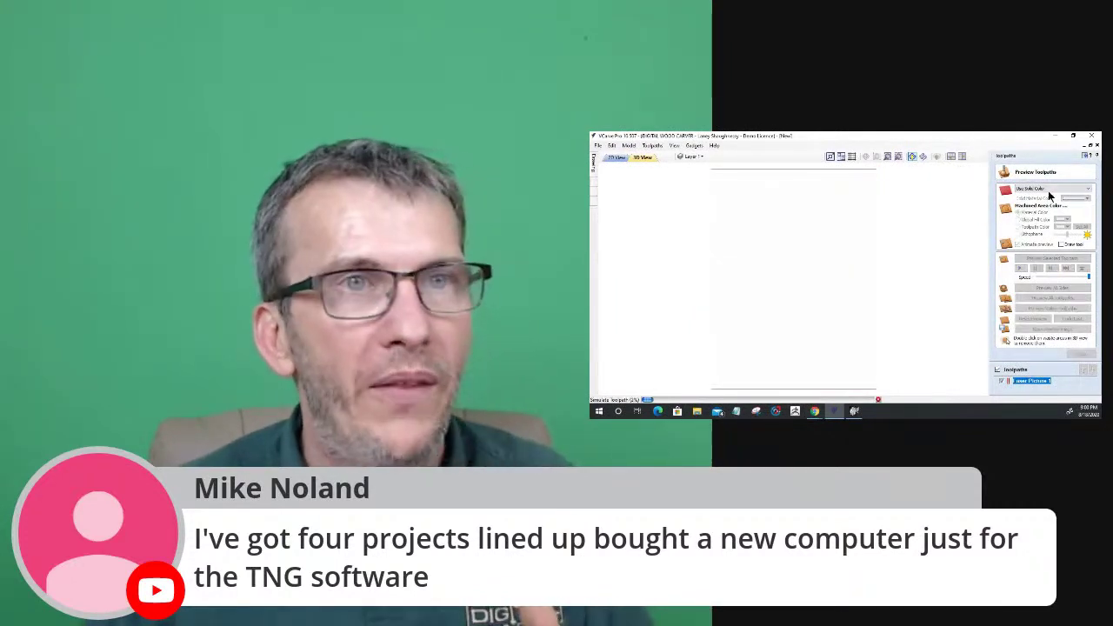
click(1056, 136)
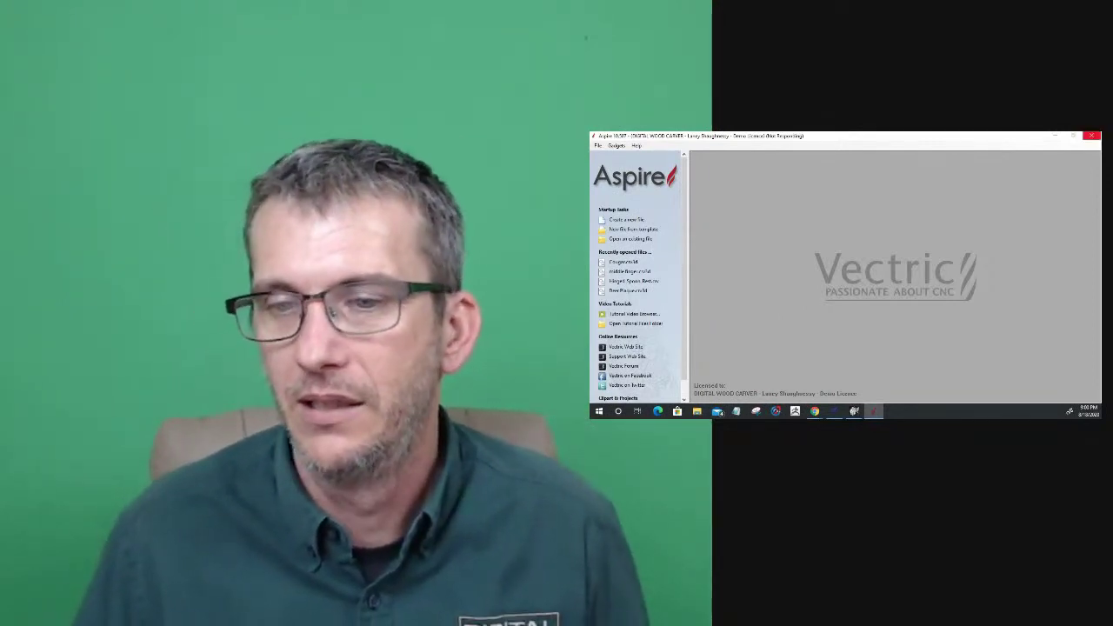
key(alt+Tab)
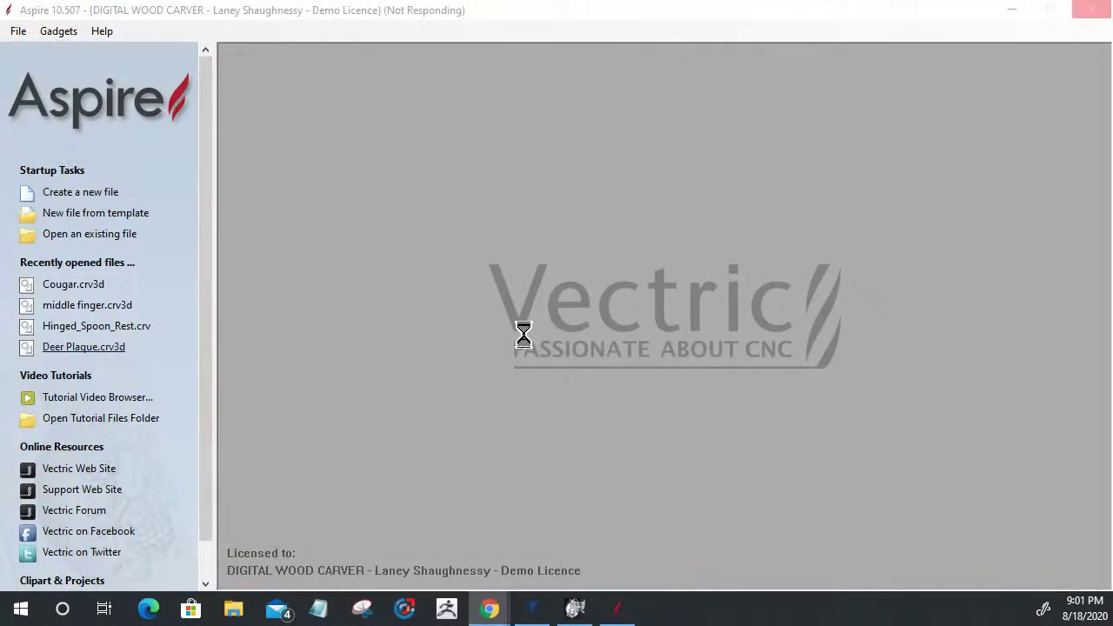
Switch to GIMP, save the image as valkryieInProgress.xcf in the Documents folder, and close GIMP
mouse_move(567, 614)
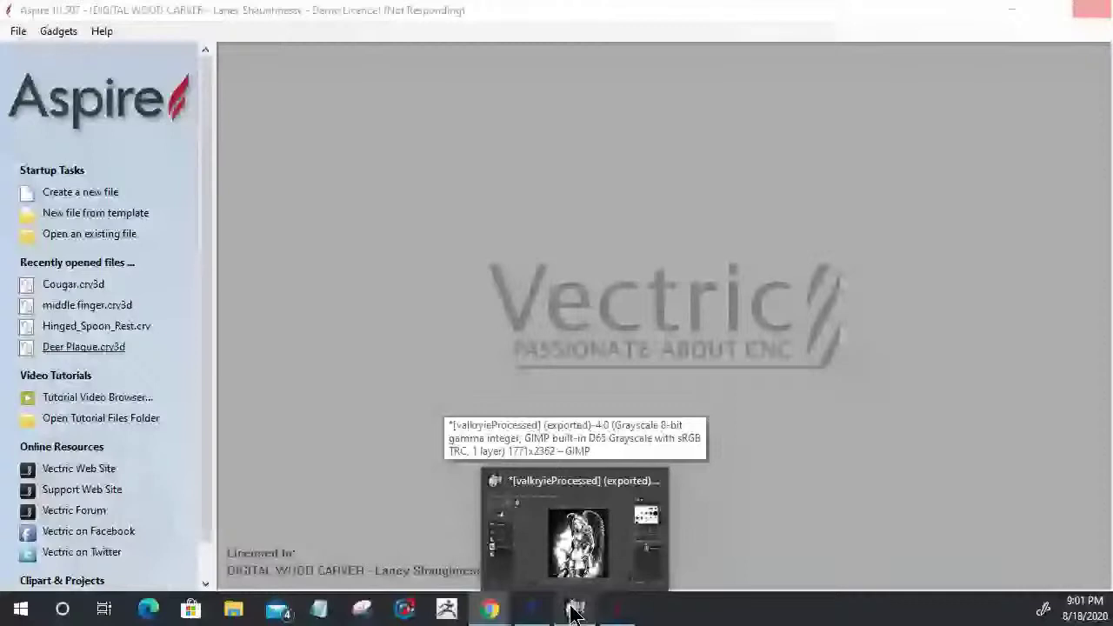
mouse_move(561, 497)
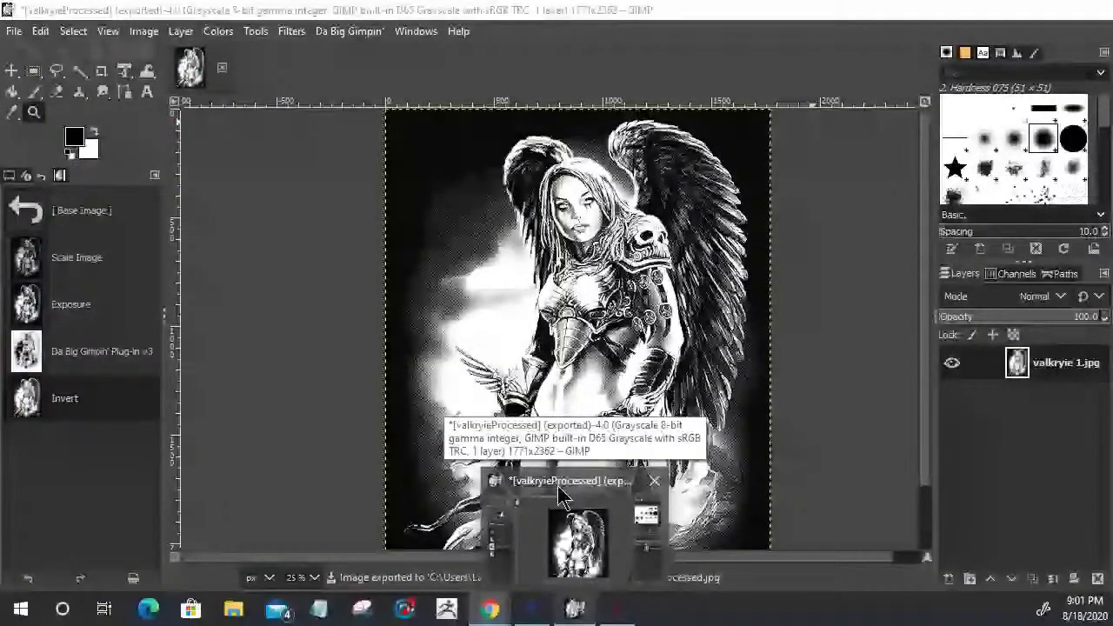
click(560, 495)
click(14, 30)
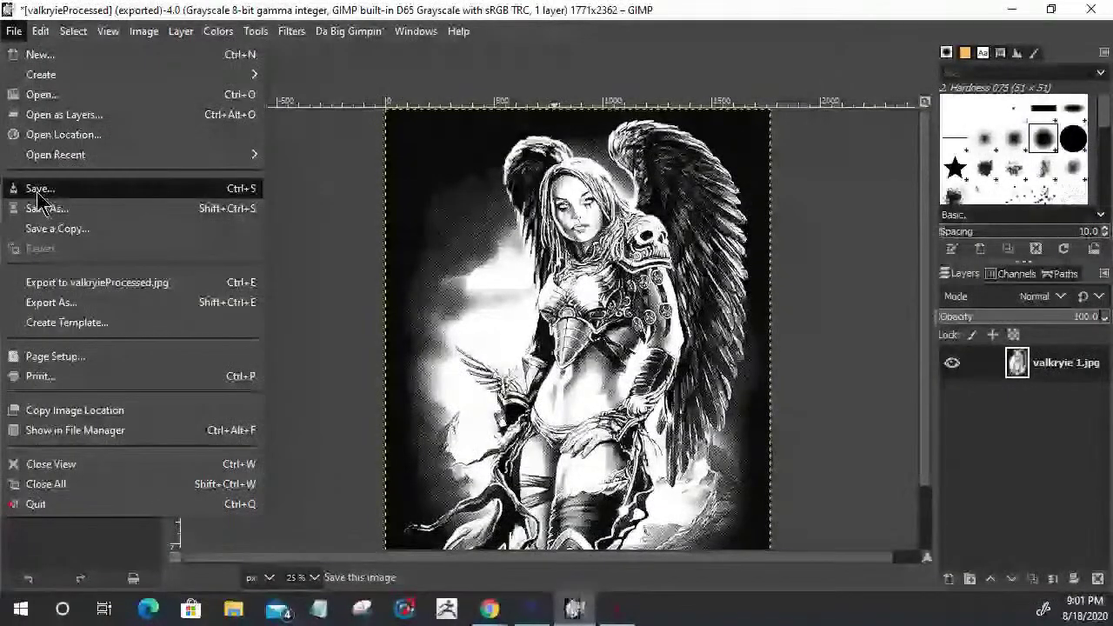
click(38, 189)
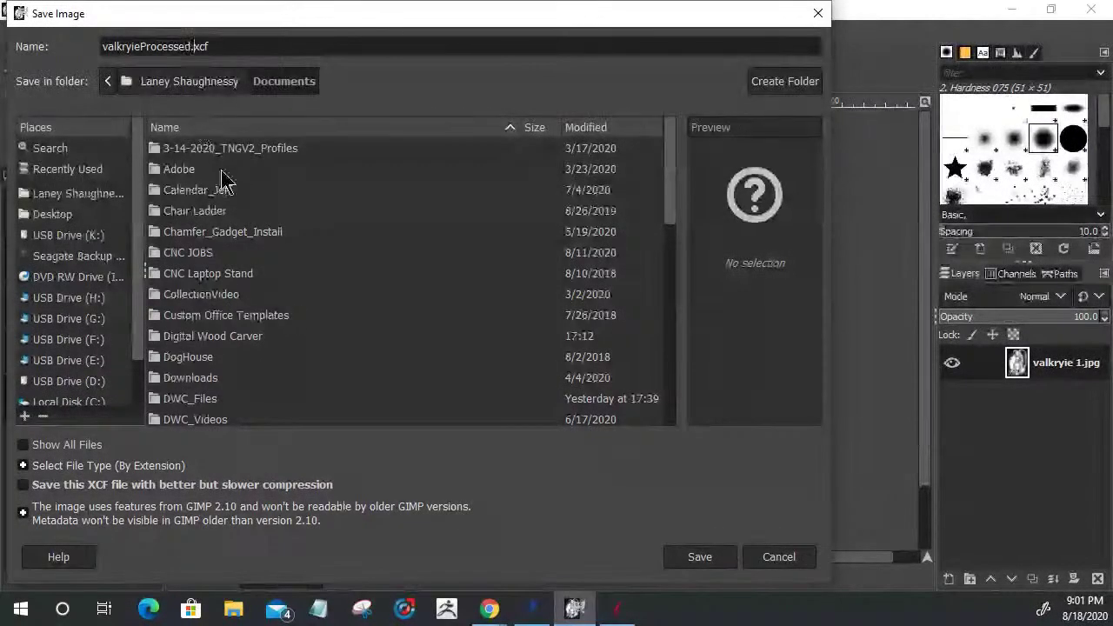
key(BackSpace)
key(BackSpace)
key(BackSpace)
key(BackSpace)
key(BackSpace)
key(BackSpace)
key(BackSpace)
key(BackSpace)
key(BackSpace)
key(BackSpace)
key(BackSpace)
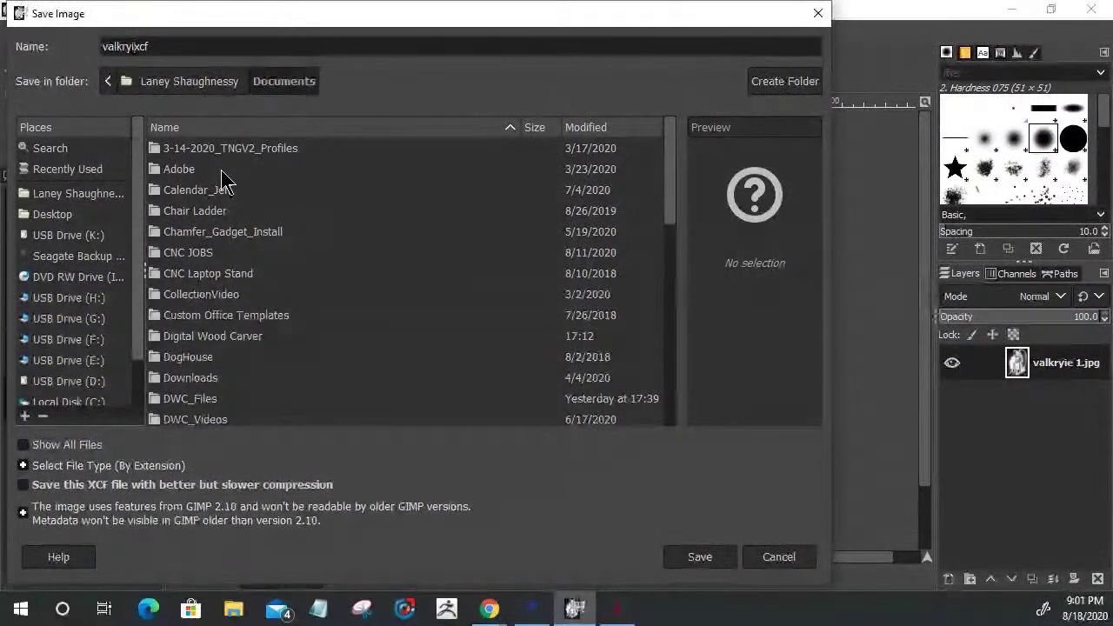
text(eInProgress)
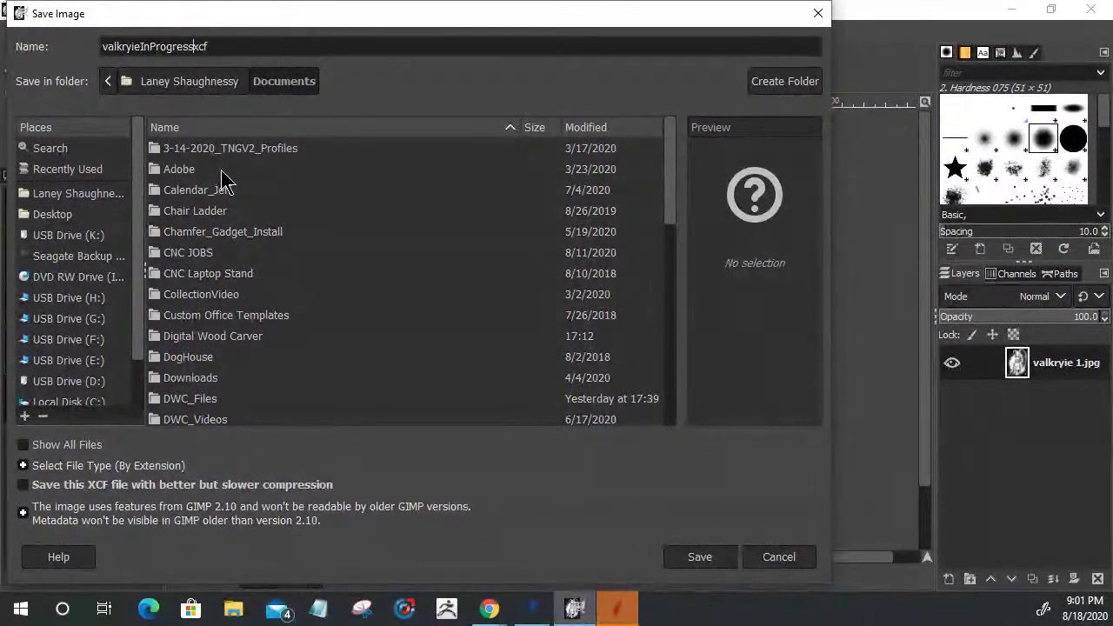
text(.)
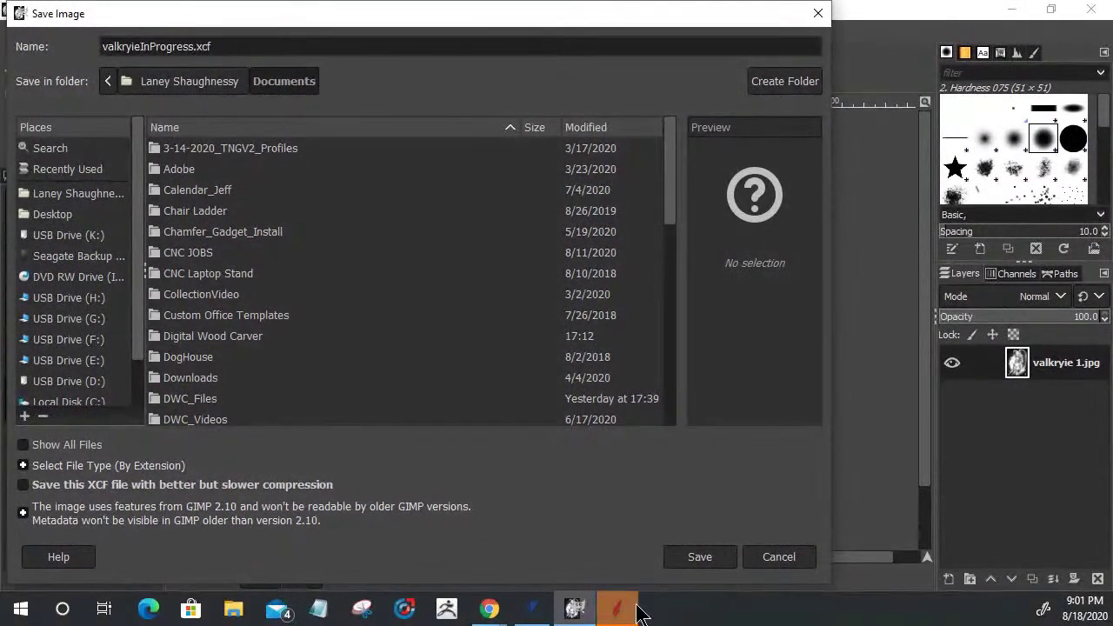
click(712, 558)
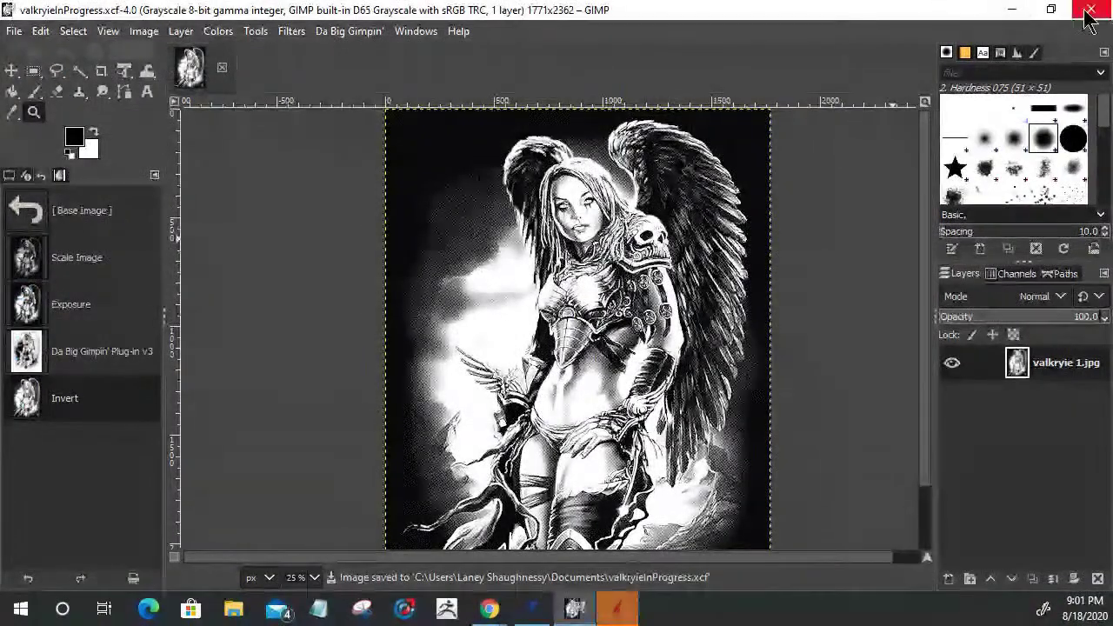
click(1085, 12)
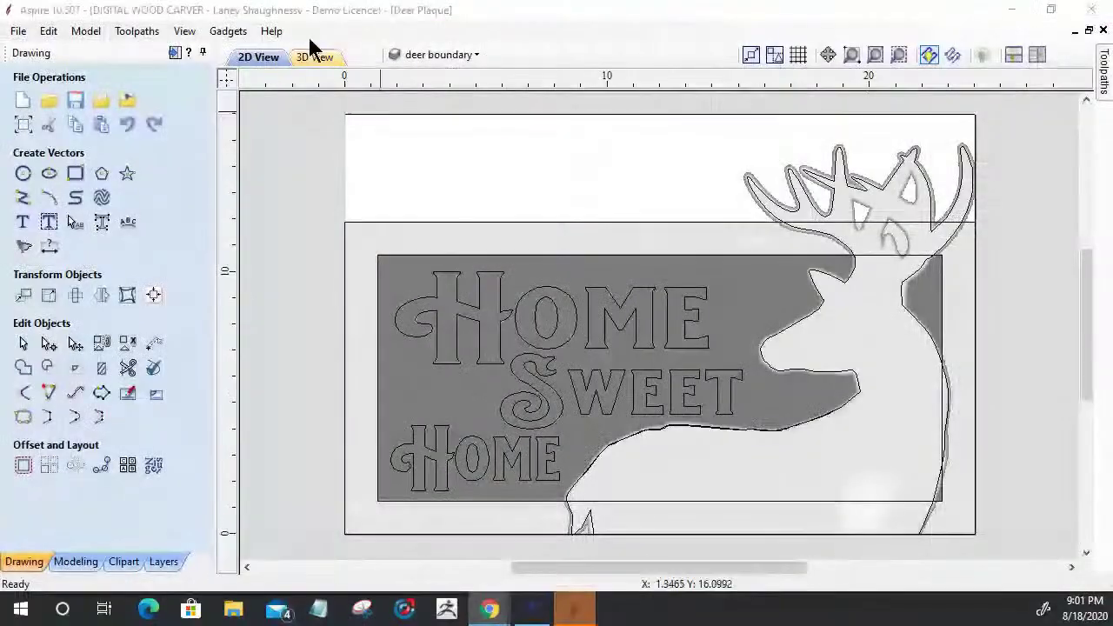
View the Deer Plaque in 3D in Aspire and show the Model With 21.0° Draft [1] component in Level 2
click(313, 55)
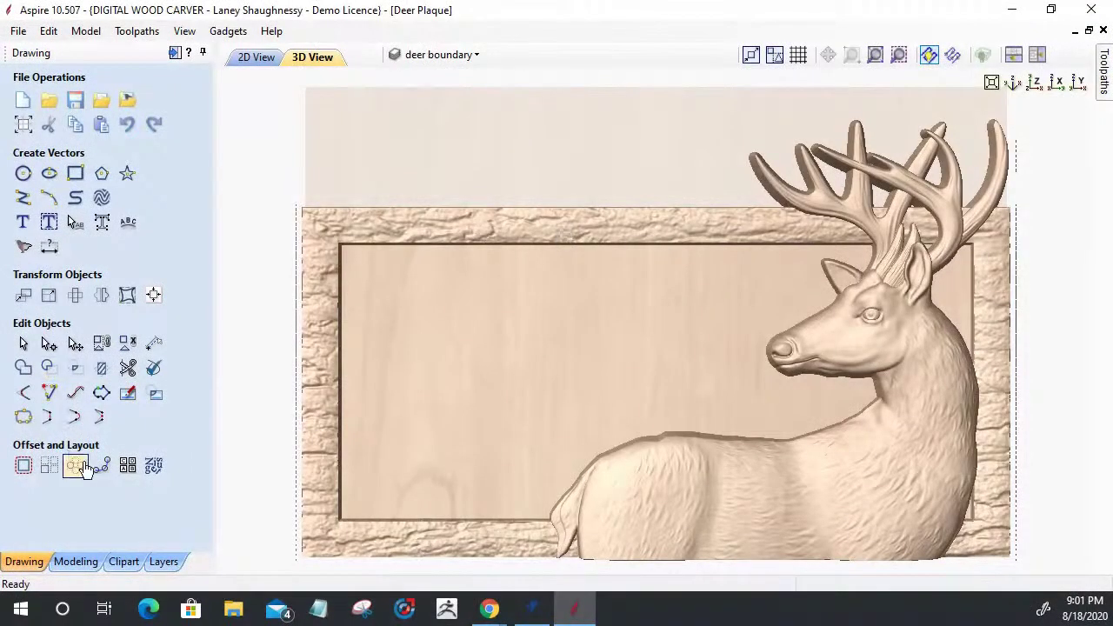
click(76, 561)
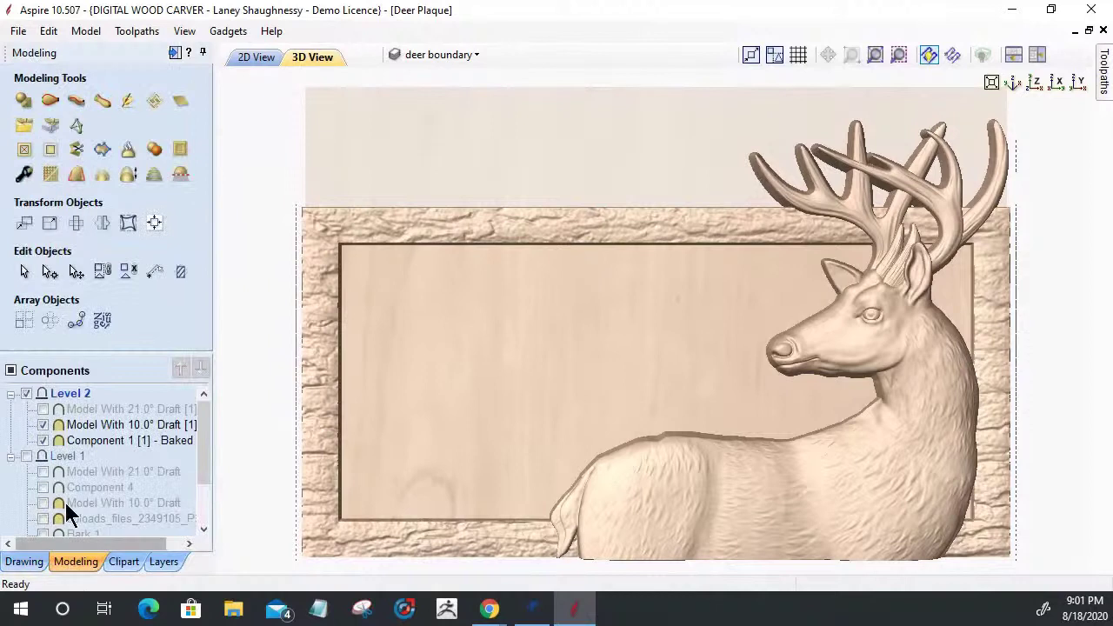
click(43, 424)
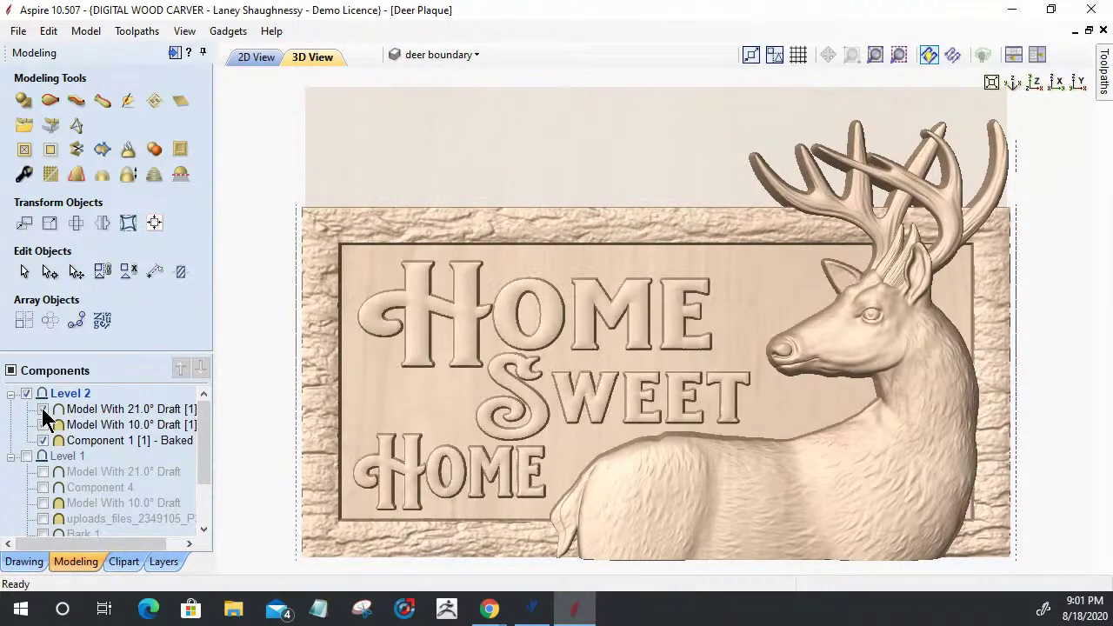
Inspect the Deer Plaque in 3D with the Model With 21.0° Draft [1] component hidden, and look straight down the Z axis
click(44, 424)
scroll(485, 354, down, 1)
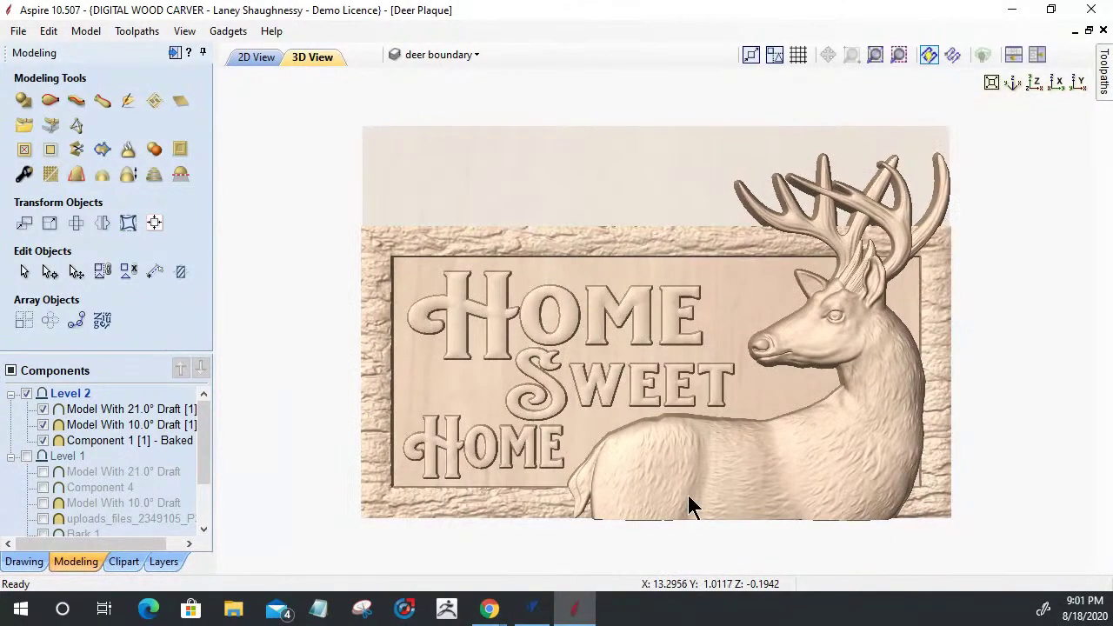
drag(765, 317, 678, 487)
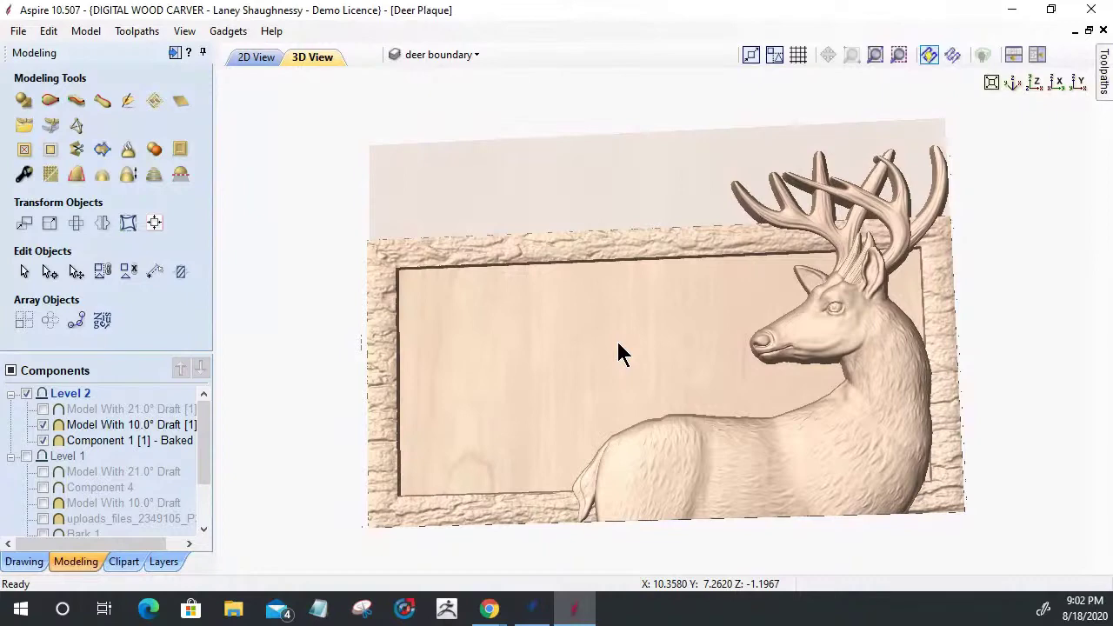
scroll(639, 336, up, 2)
scroll(639, 328, down, 2)
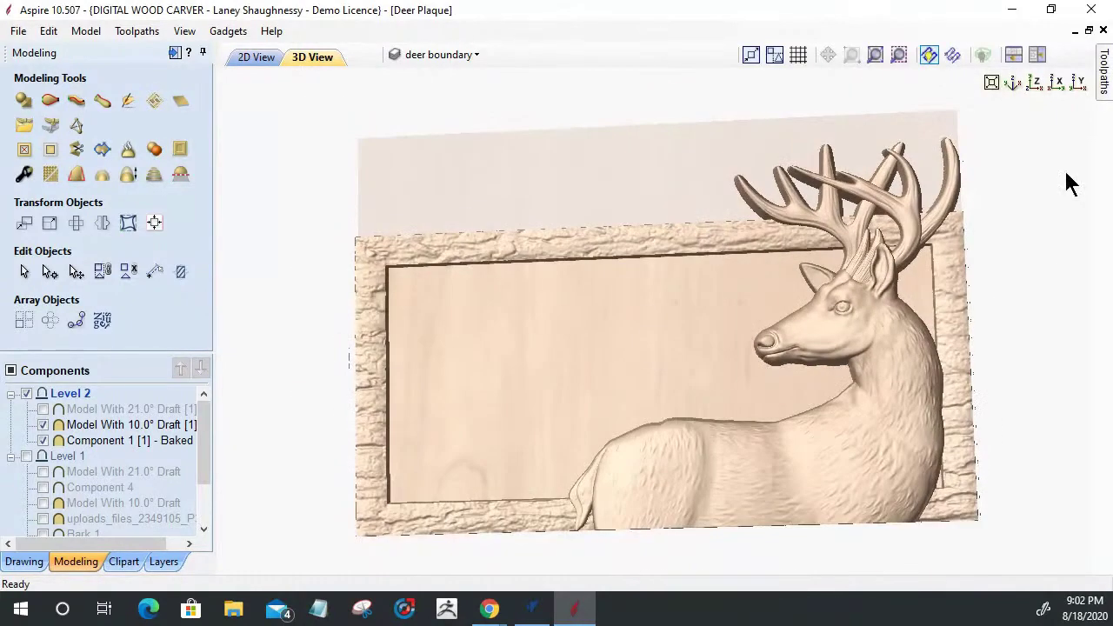
scroll(1039, 92, up, 1)
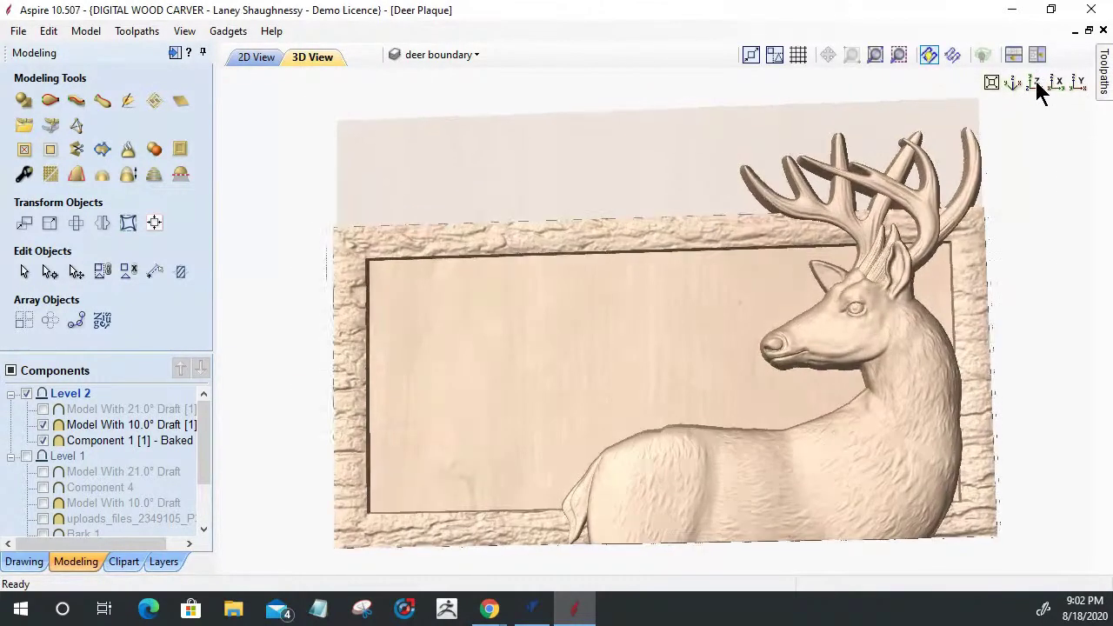
click(1035, 84)
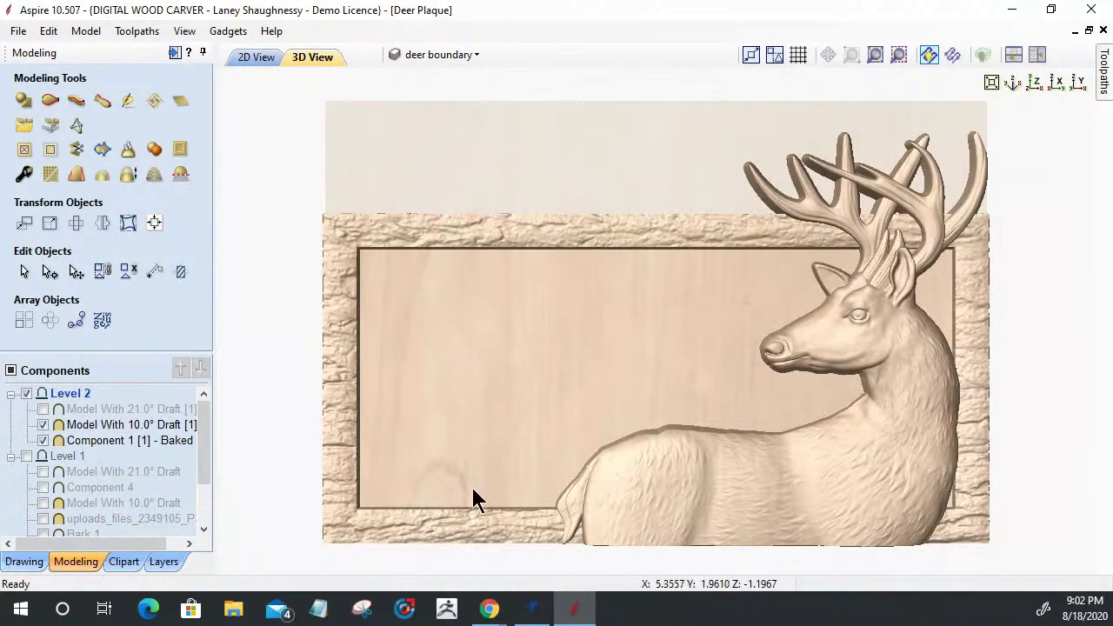
Show the Model With 21.0° Draft [1] component in Level 2 again and check the plaque edge-on and from straight above
click(42, 409)
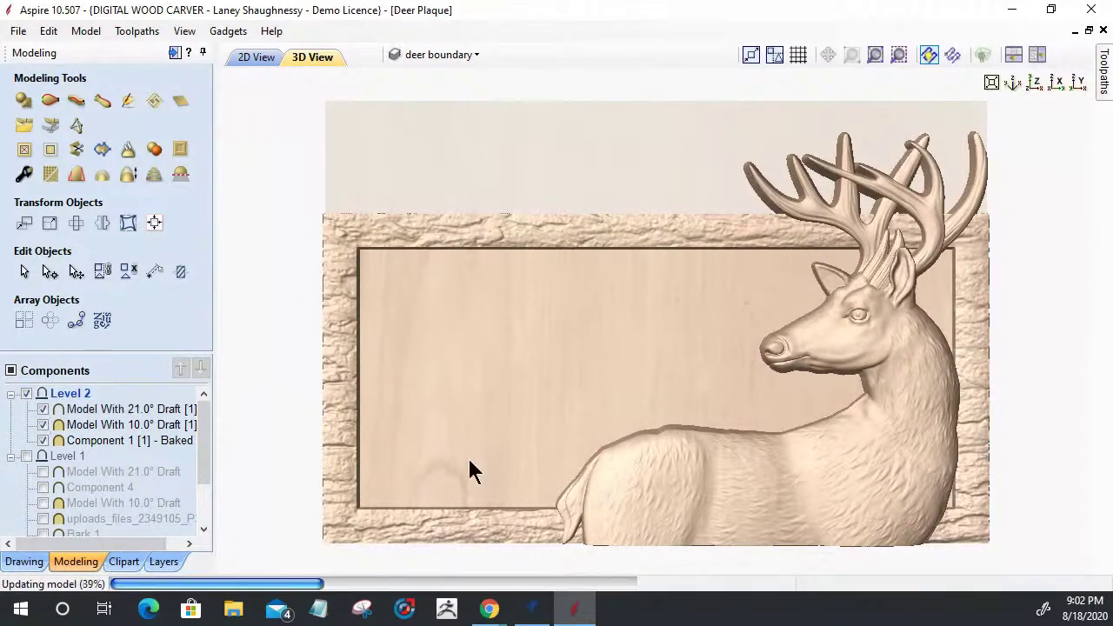
drag(574, 457, 793, 414)
click(1010, 78)
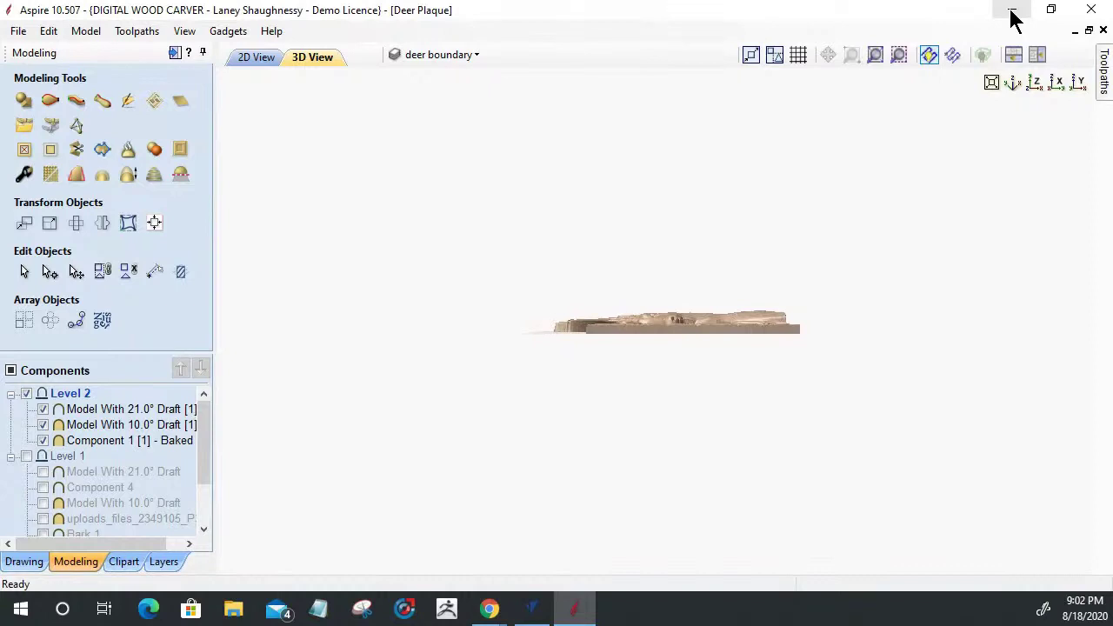
click(1036, 84)
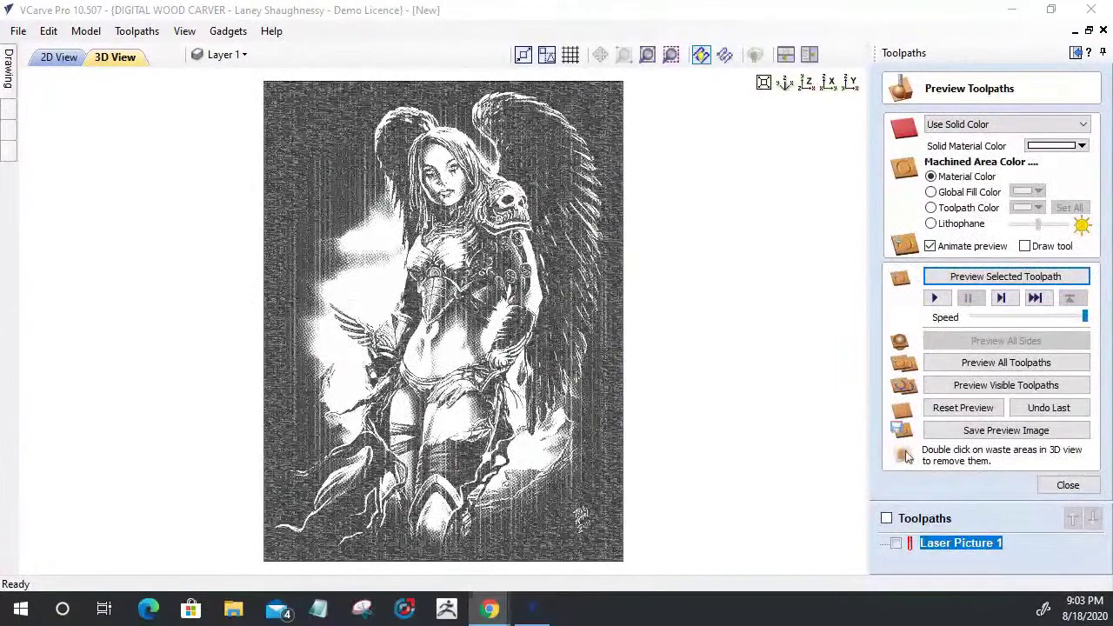
Switch to VCarve Pro and examine the simulated laser picture of the valkyrie from tilted angles and close up
drag(665, 315, 729, 311)
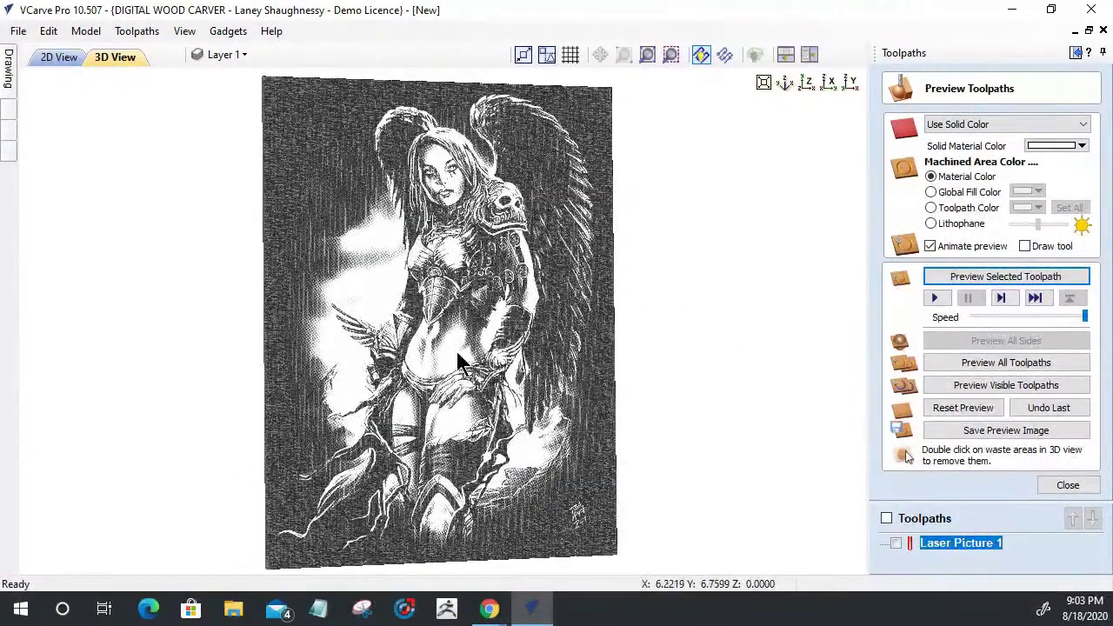
scroll(460, 360, up, 5)
scroll(460, 363, down, 5)
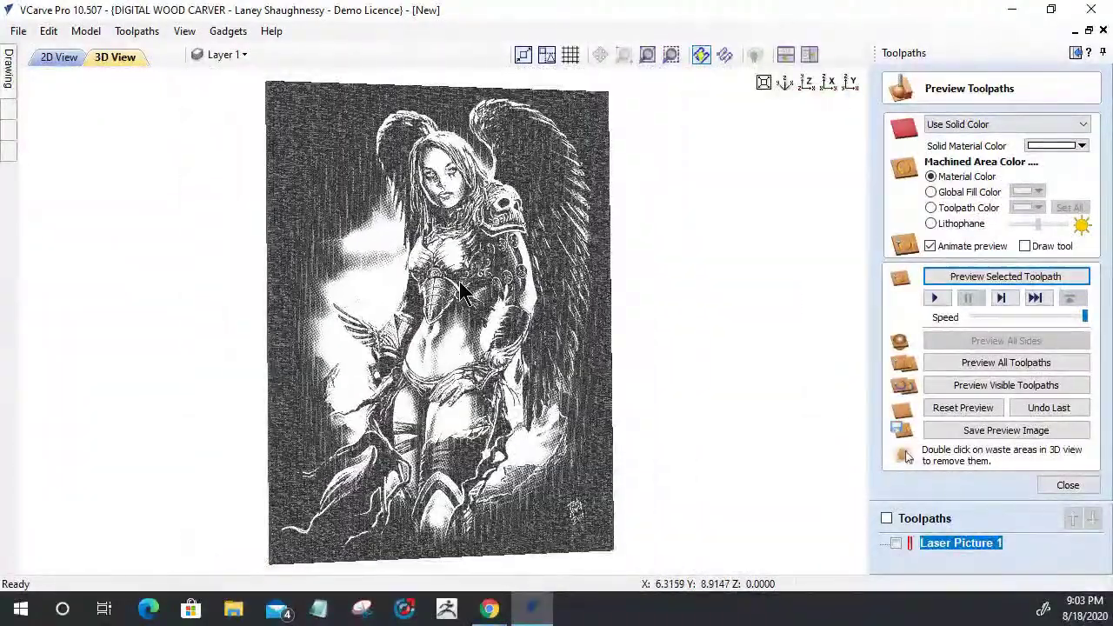
scroll(459, 287, up, 2)
drag(383, 339, 566, 316)
scroll(374, 281, down, 2)
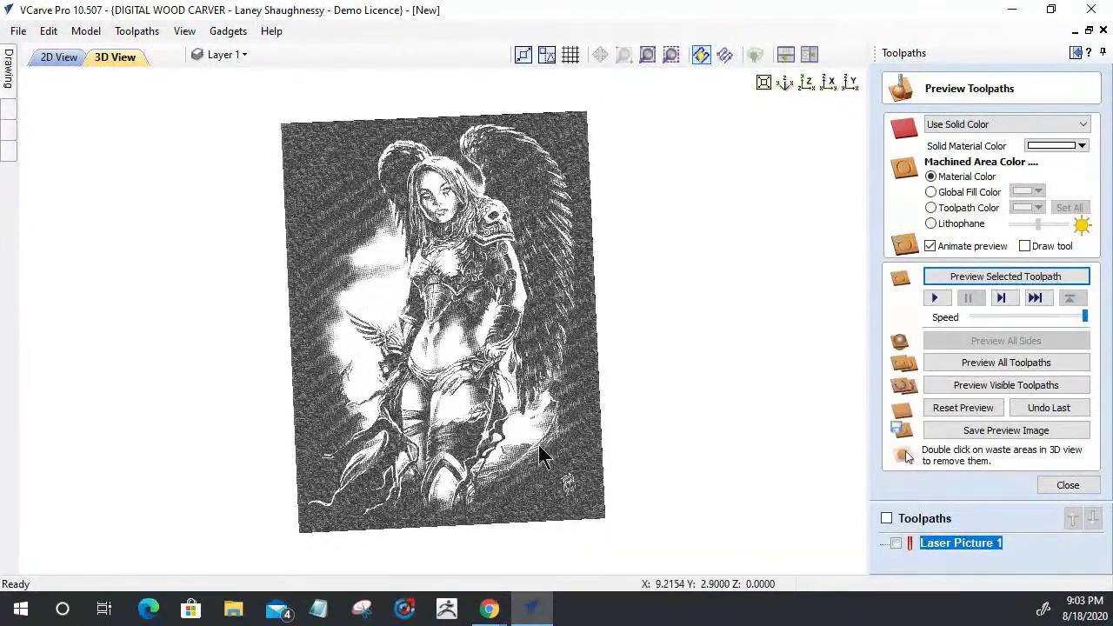
scroll(539, 452, up, 2)
scroll(539, 457, up, 3)
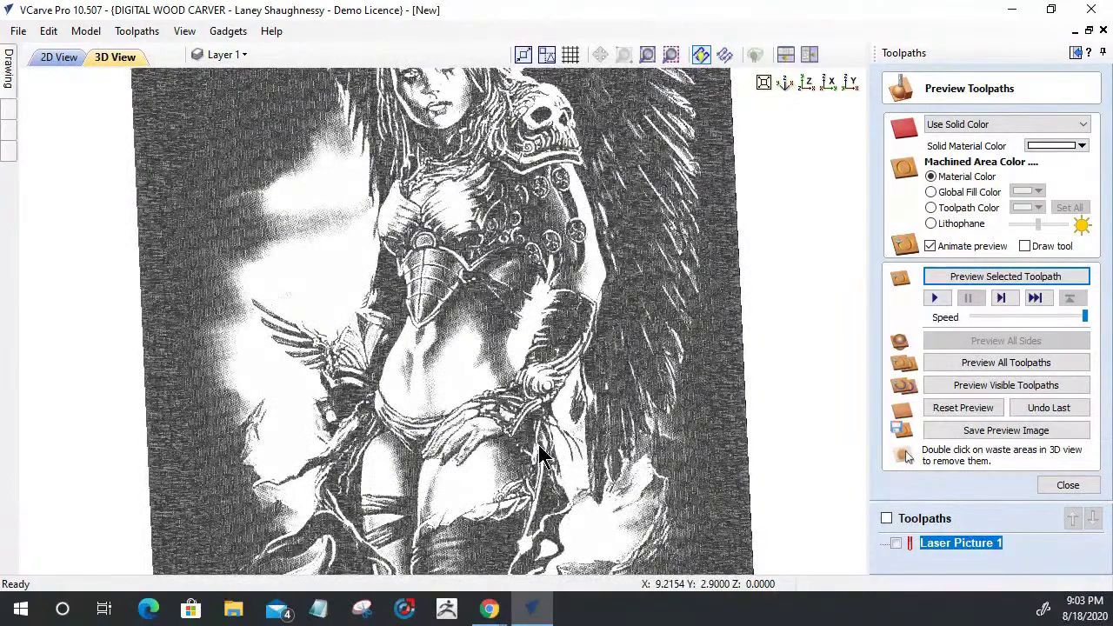
scroll(539, 455, down, 5)
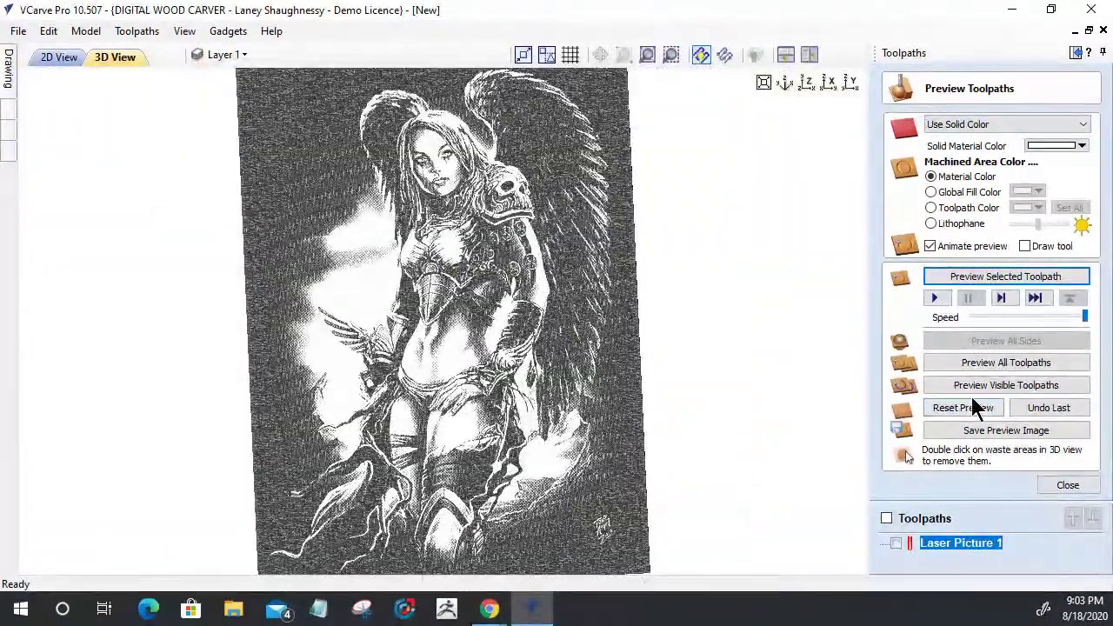
Try to preview the visible toolpaths
click(991, 385)
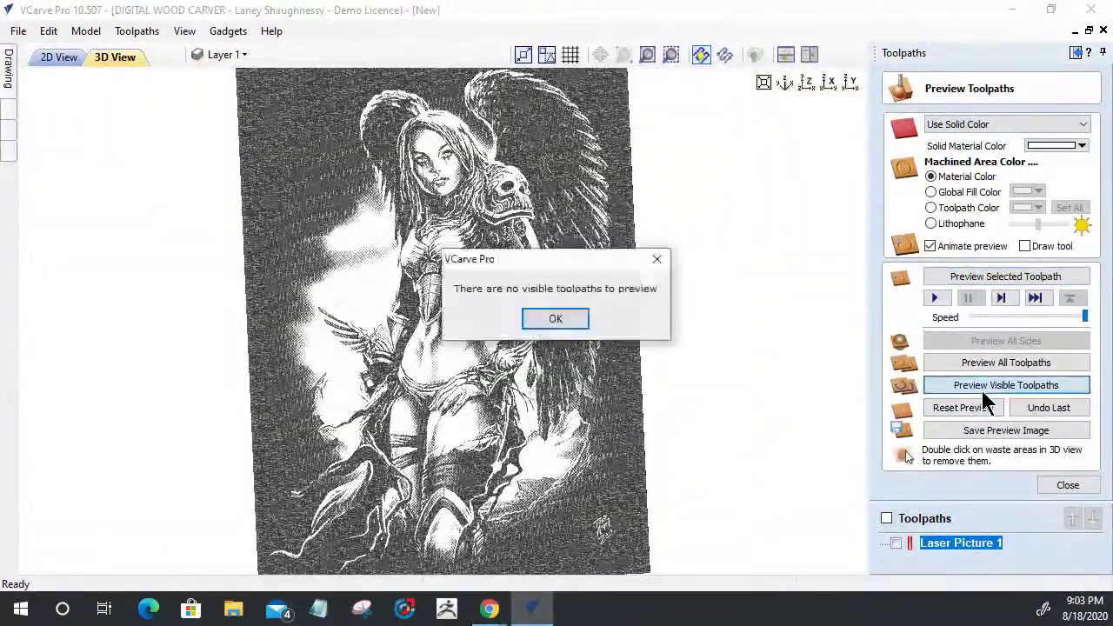
click(564, 322)
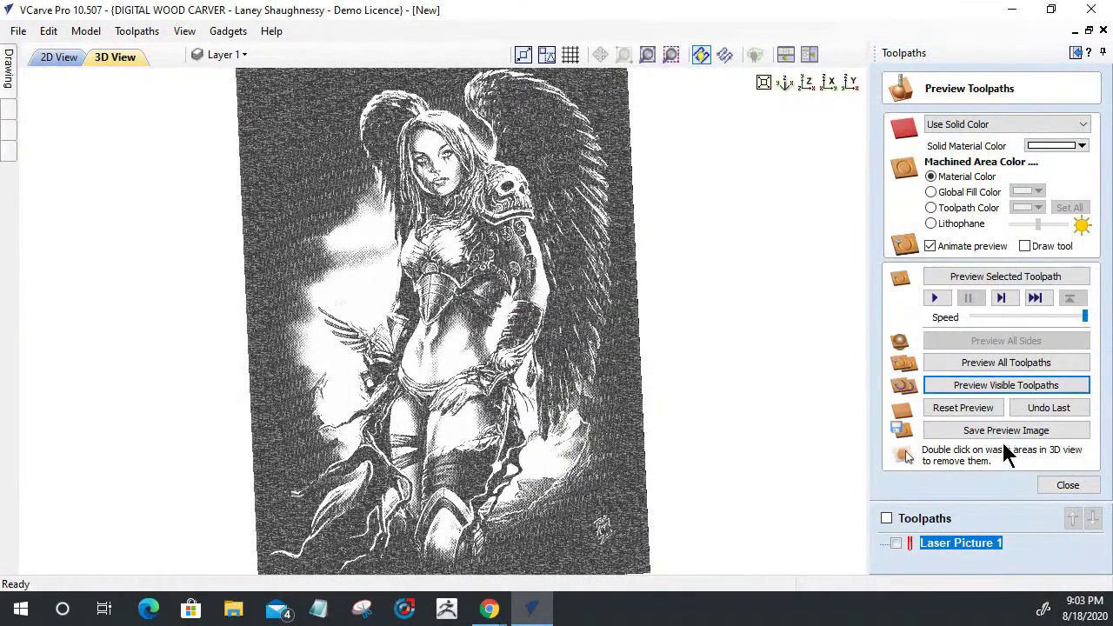
Examine the simulated valkyrie picture straight down the Z axis, comparing its shading detail close up and at full size
click(806, 84)
scroll(458, 390, up, 3)
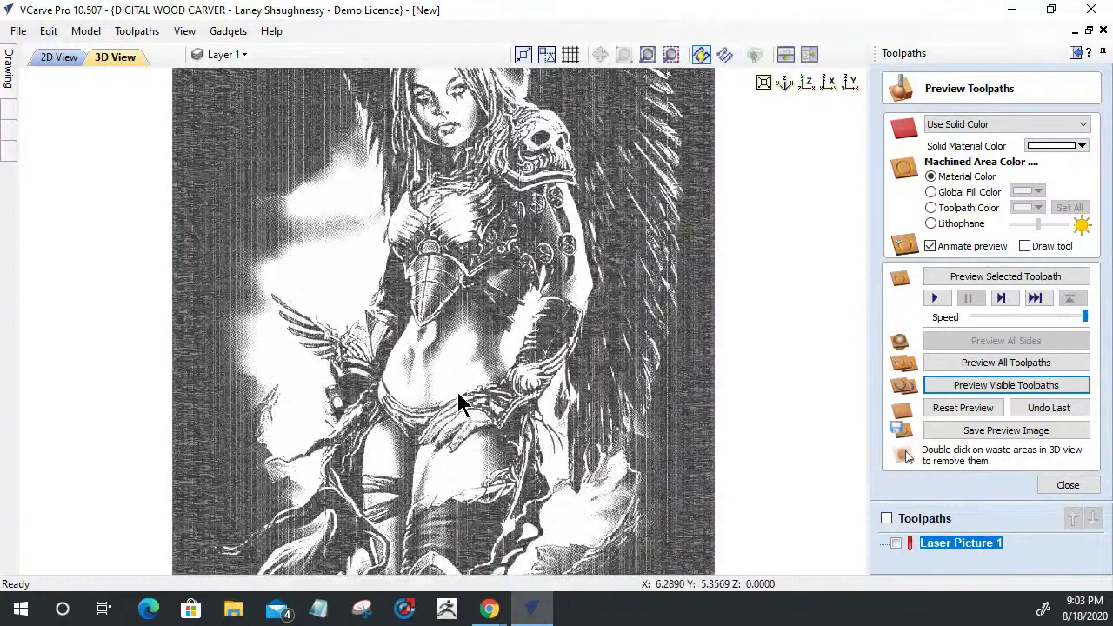
scroll(458, 390, down, 3)
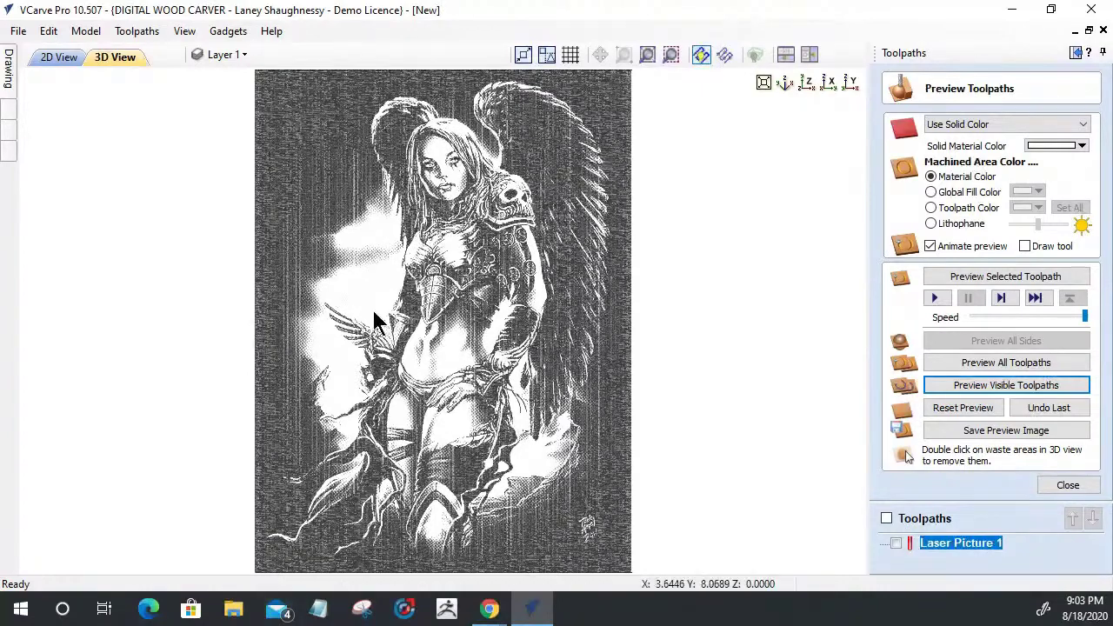
scroll(393, 304, up, 3)
scroll(460, 534, down, 3)
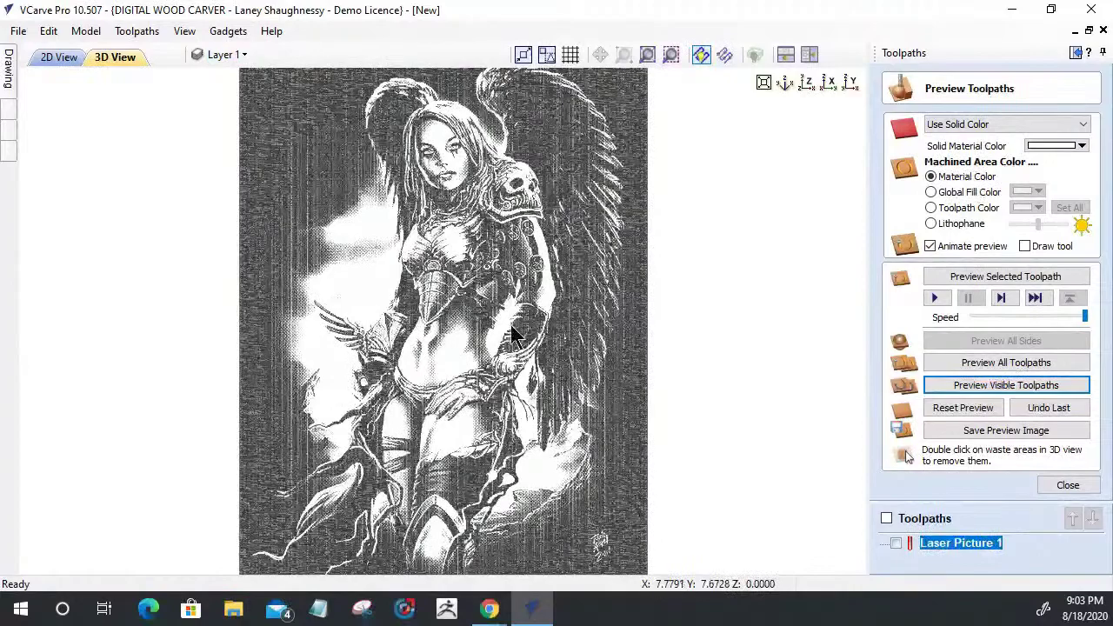
scroll(513, 335, up, 2)
scroll(513, 334, up, 3)
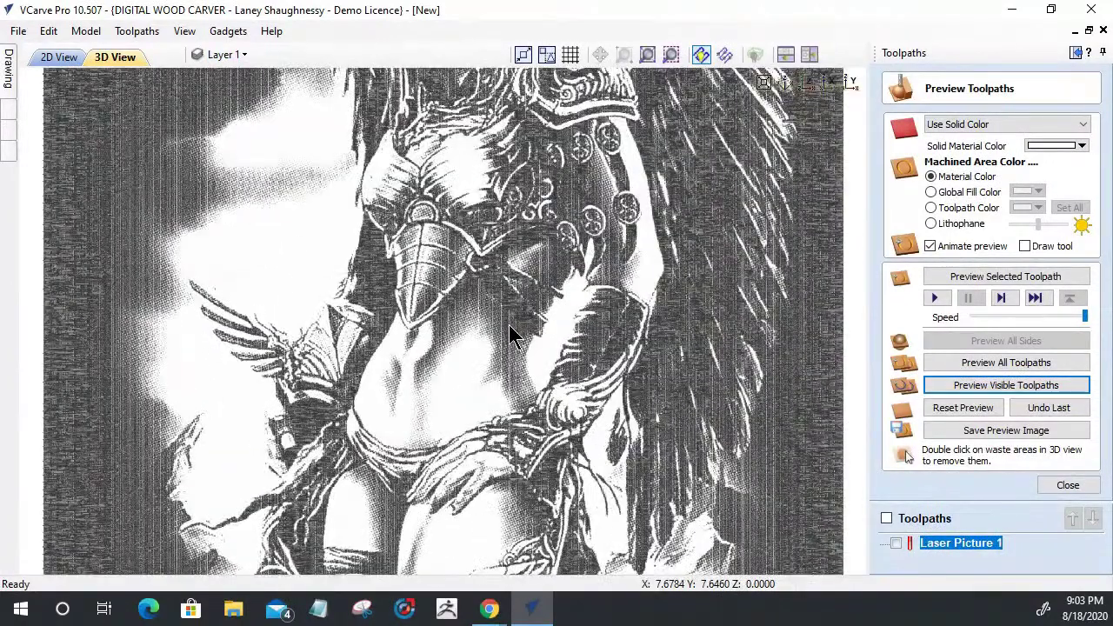
scroll(513, 335, down, 4)
scroll(512, 332, down, 3)
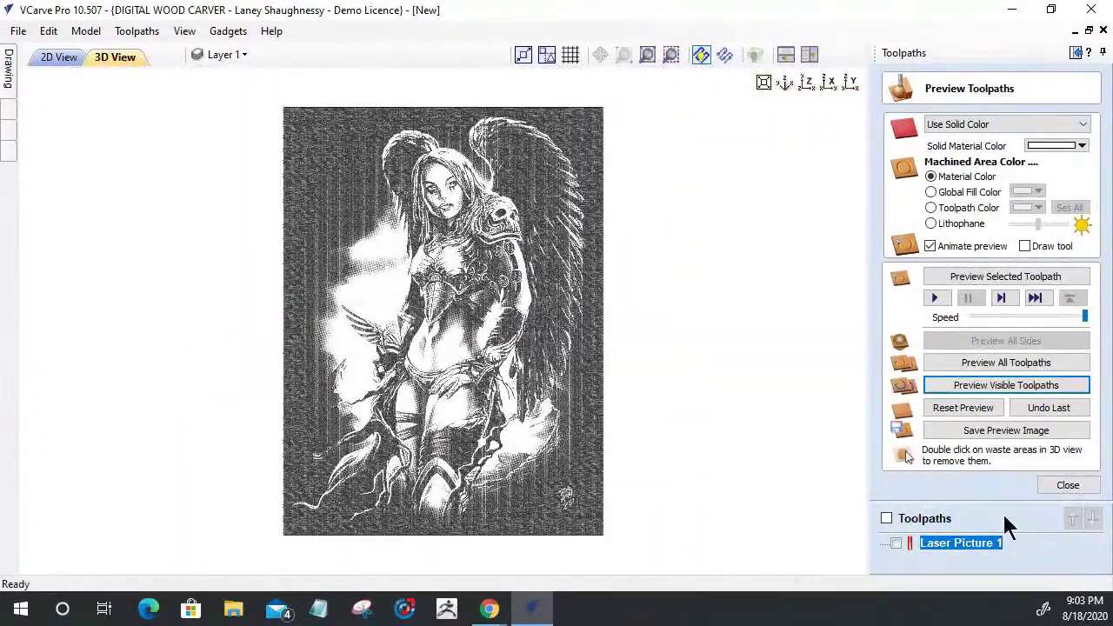
Close the toolpath preview and set the preview simulation quality to Extremely High (8 x Slower)
click(1048, 480)
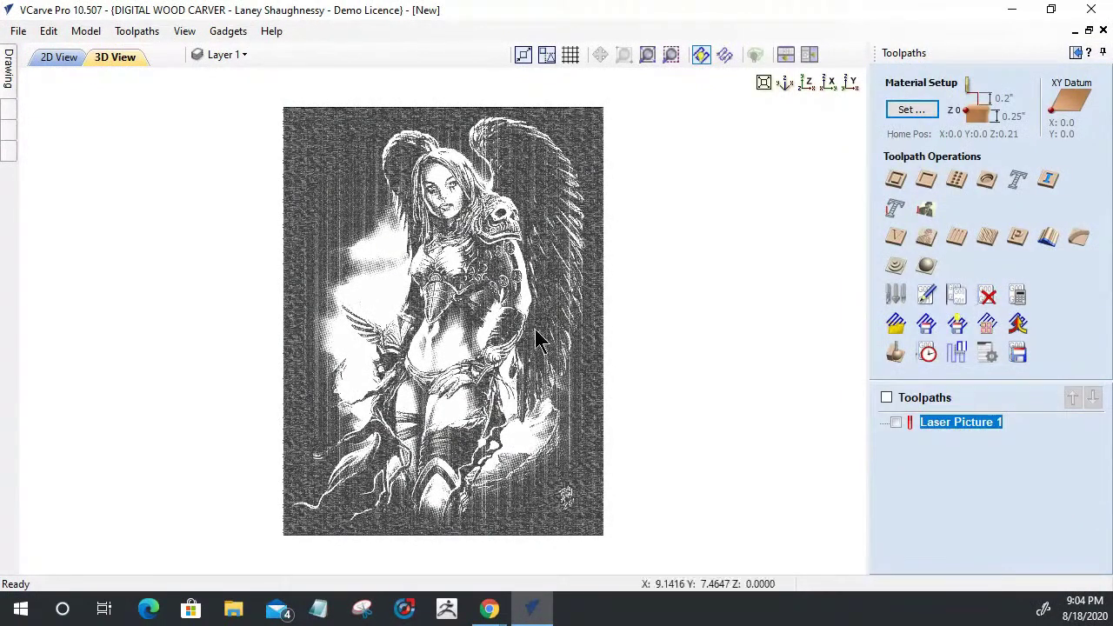
scroll(532, 332, up, 3)
scroll(532, 332, up, 4)
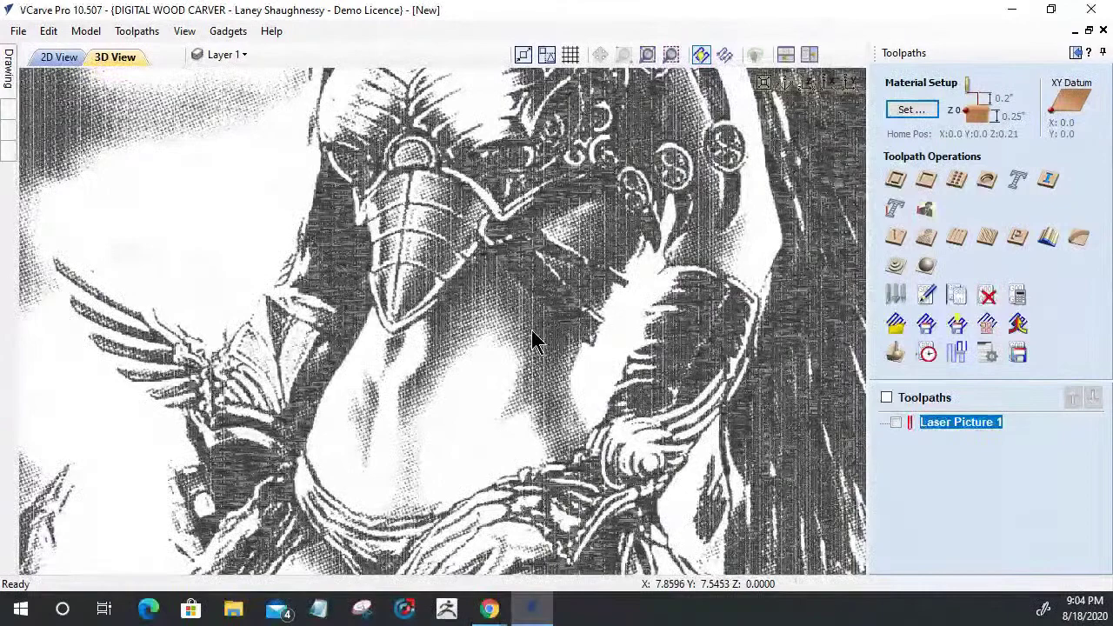
scroll(522, 337, up, 2)
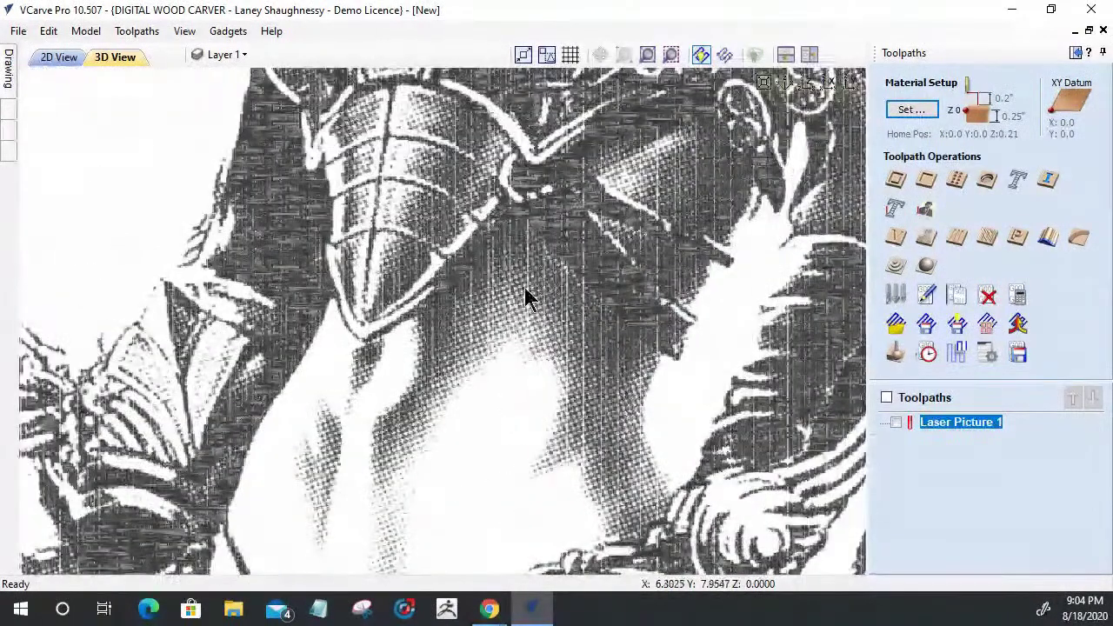
click(137, 35)
mouse_move(169, 108)
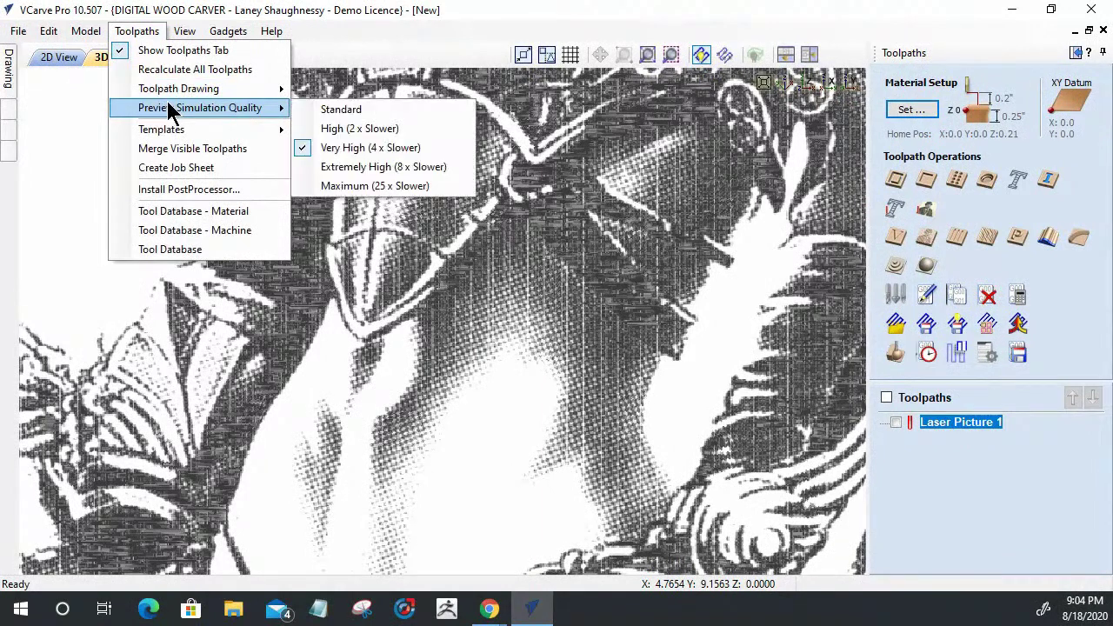
click(370, 168)
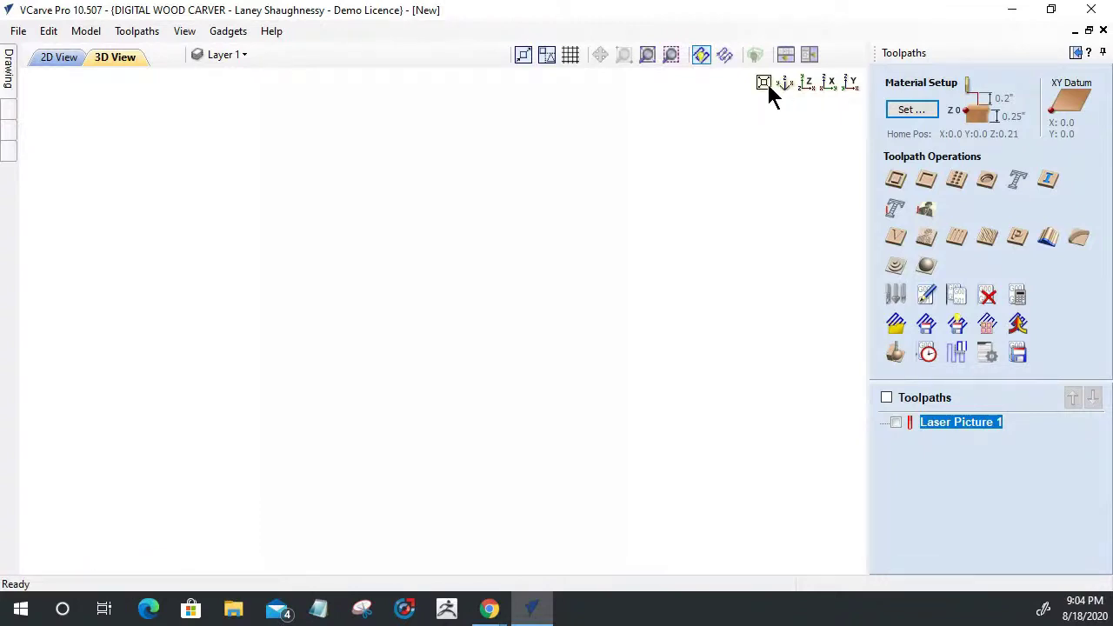
Simulate the Laser Picture 1 toolpath in the 3D preview and inspect the engraving detail on the figure and wings
click(892, 352)
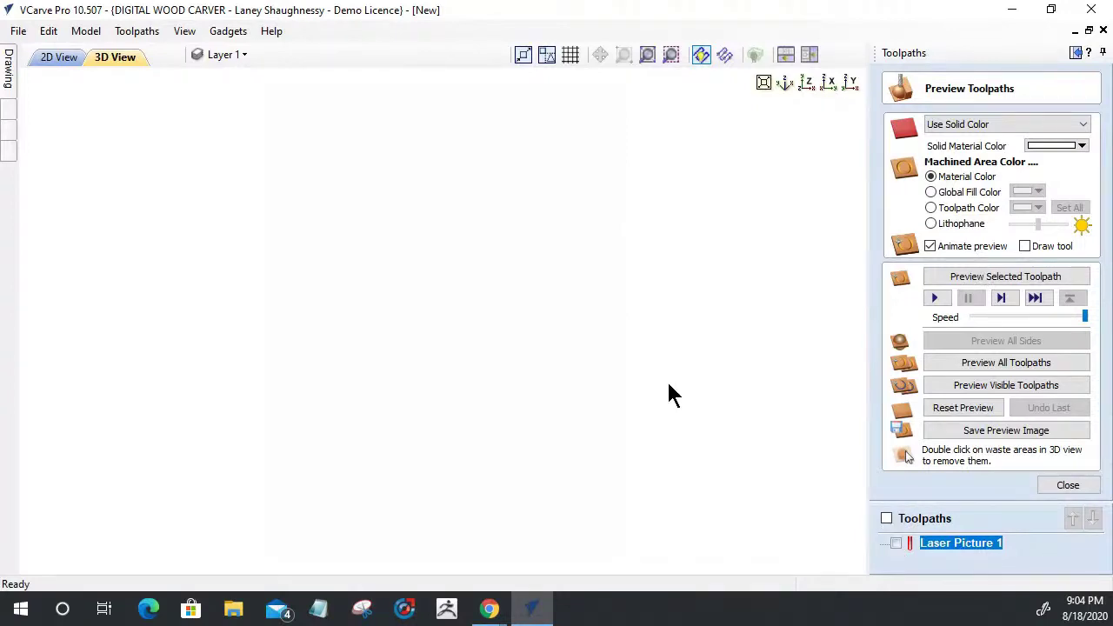
click(989, 277)
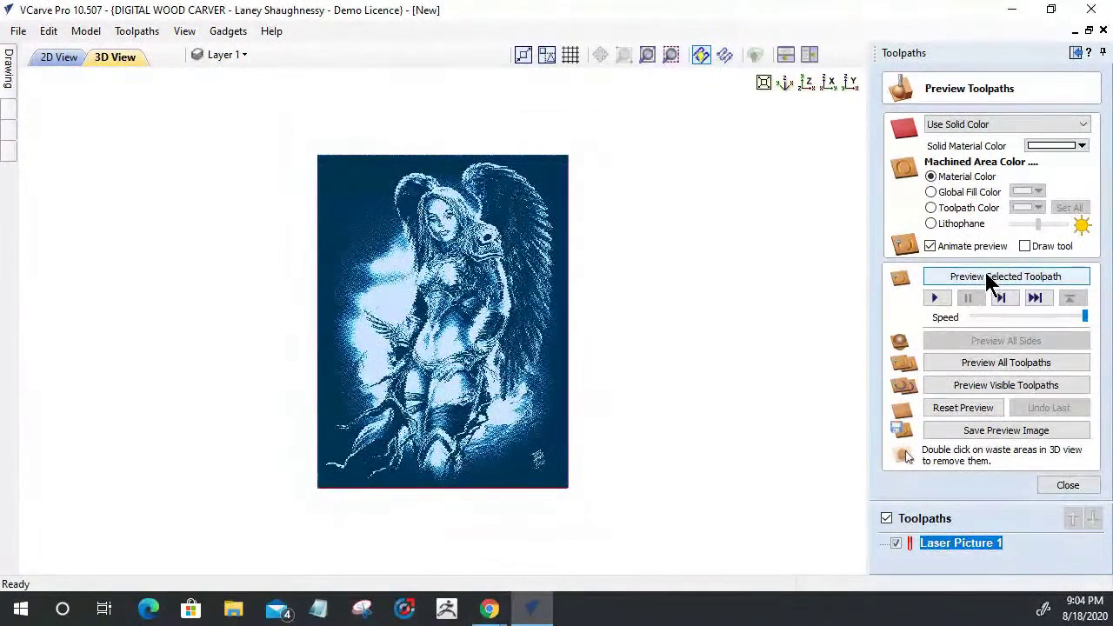
click(988, 276)
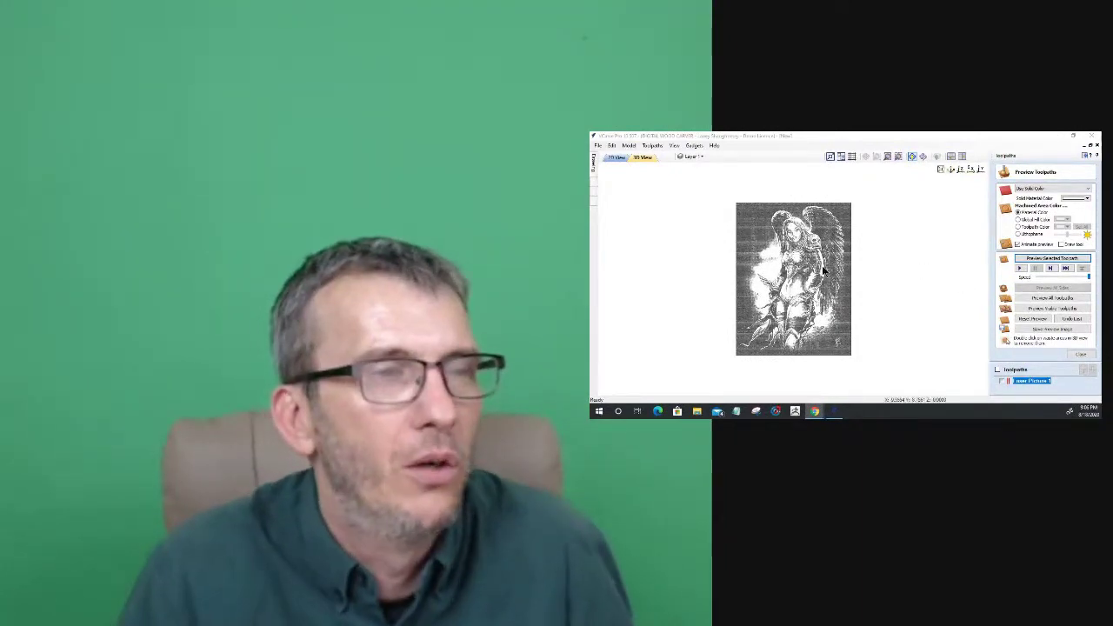
scroll(824, 272, up, 3)
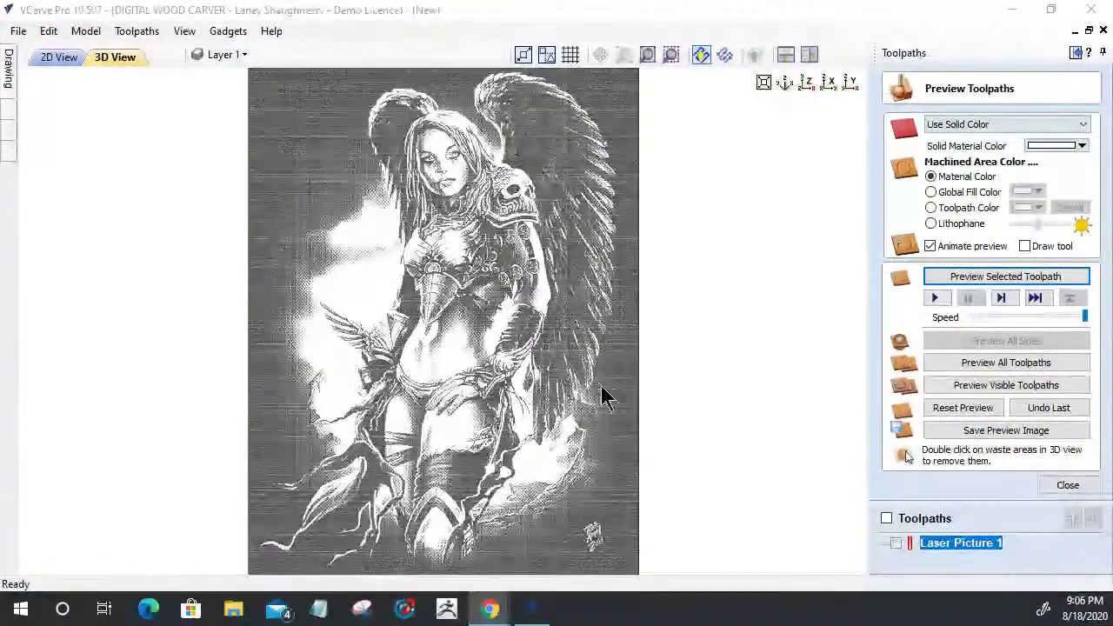
scroll(537, 390, up, 3)
scroll(537, 390, down, 4)
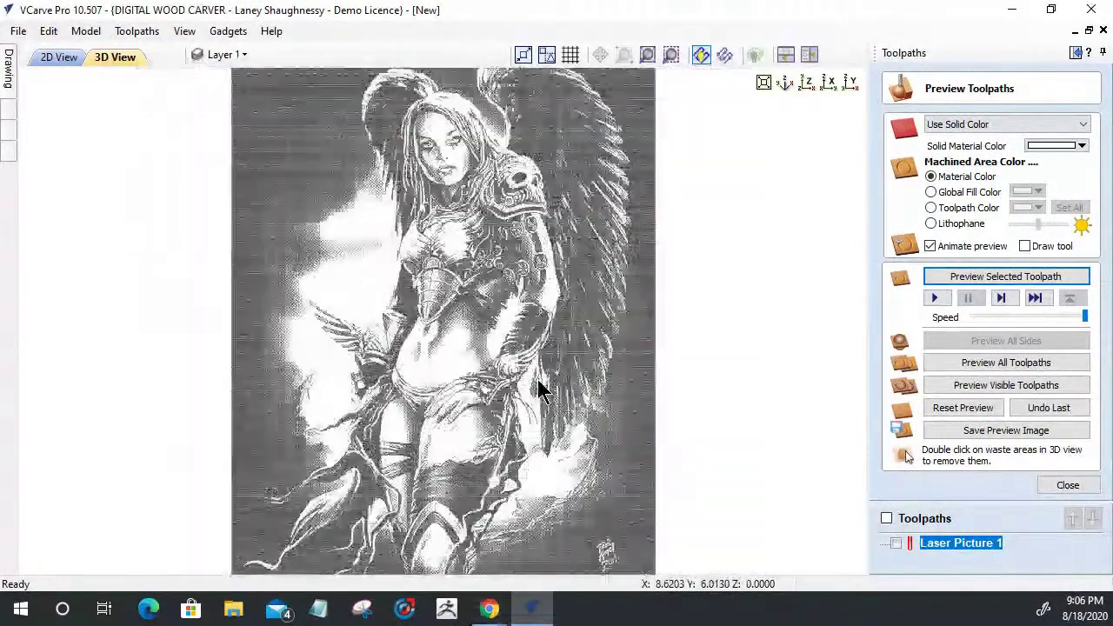
scroll(537, 389, up, 1)
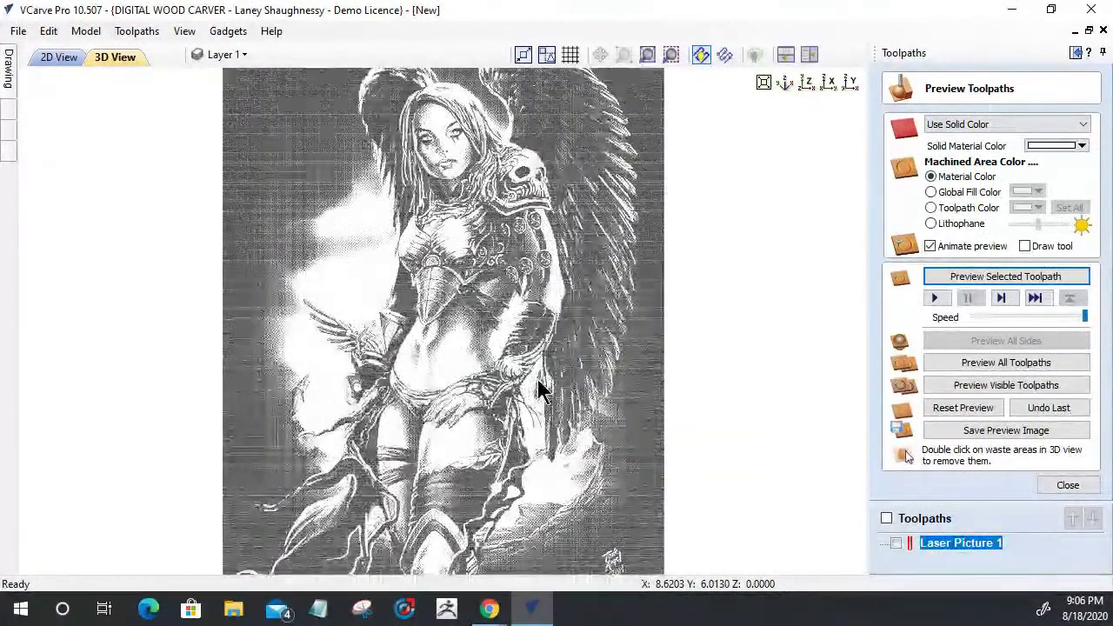
scroll(538, 390, down, 1)
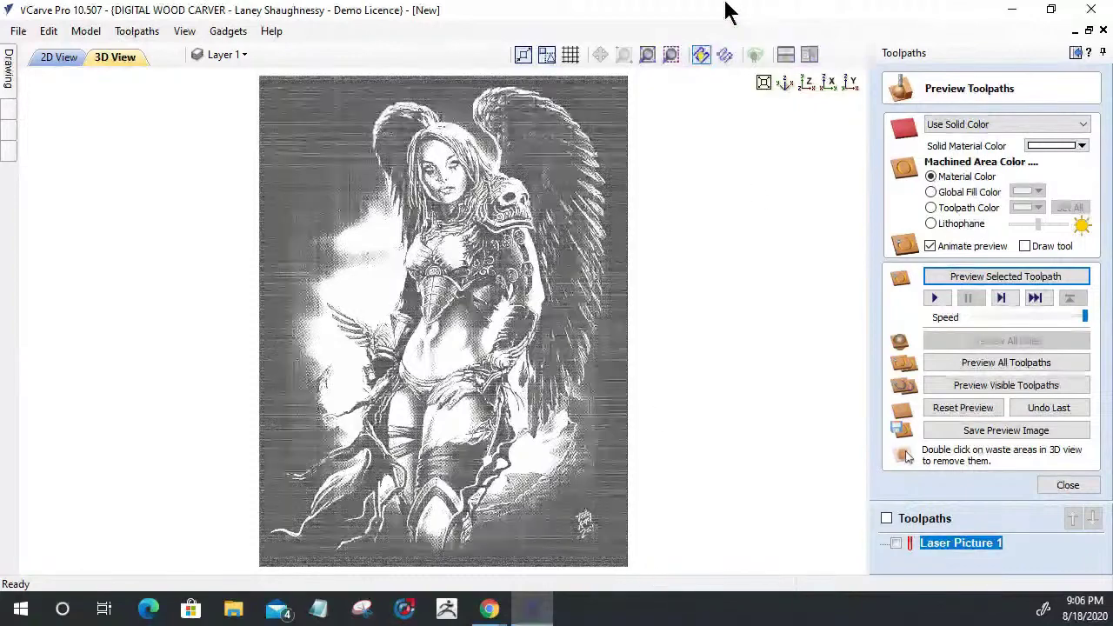
Minimize and restore VCarve Pro, and open its application data folder
click(1012, 12)
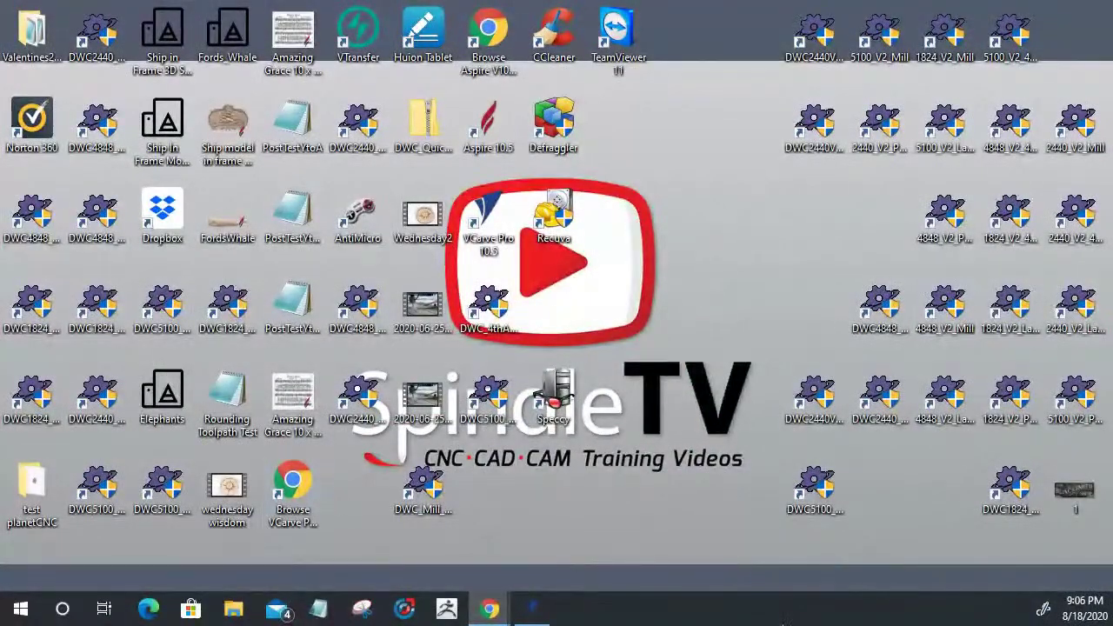
click(529, 607)
click(17, 31)
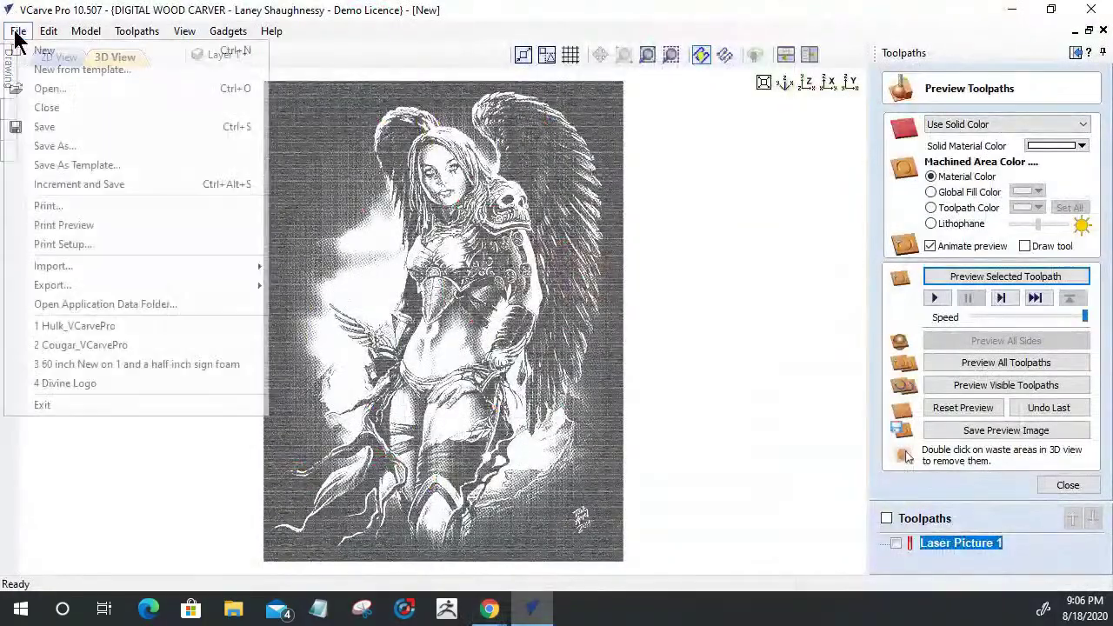
click(38, 305)
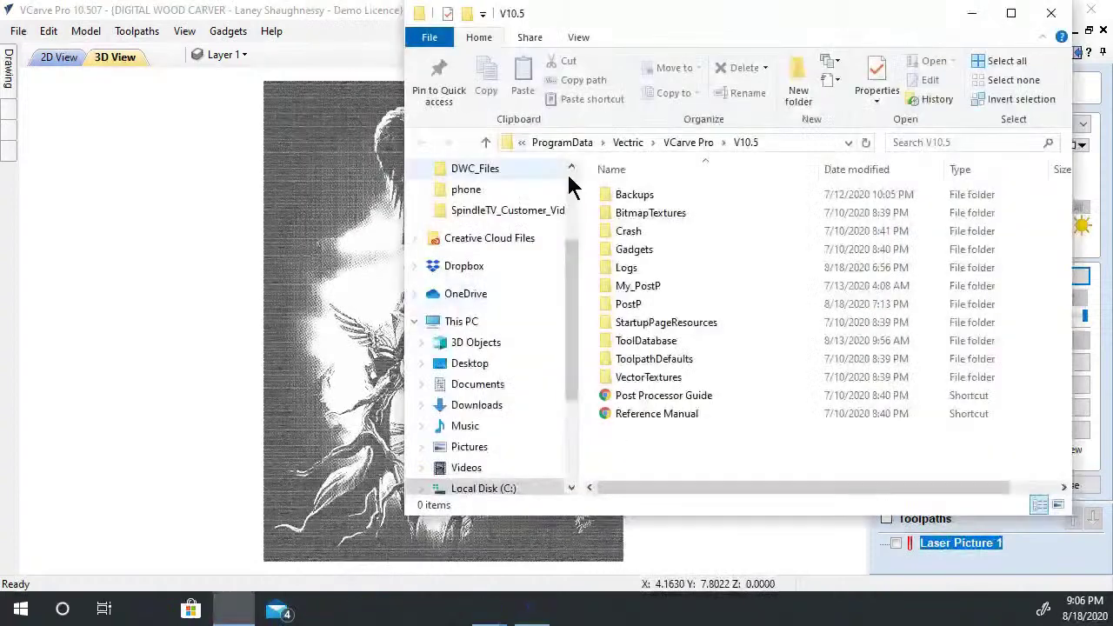
Open the PostP folder and look through the post processor files in its 01-Misc subfolder
click(608, 306)
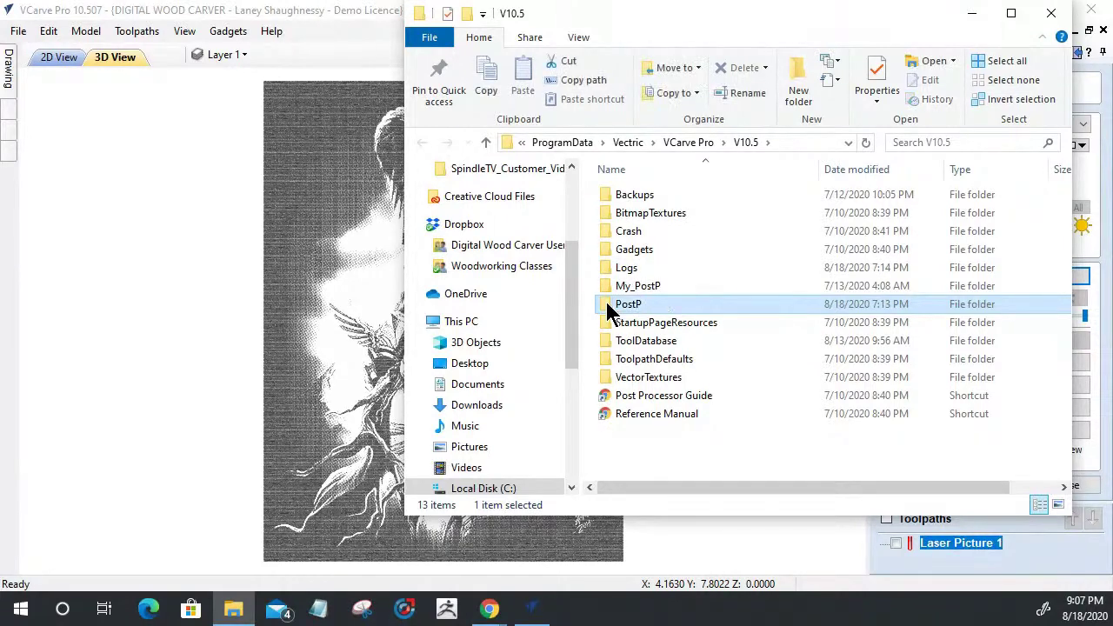
double_click(607, 305)
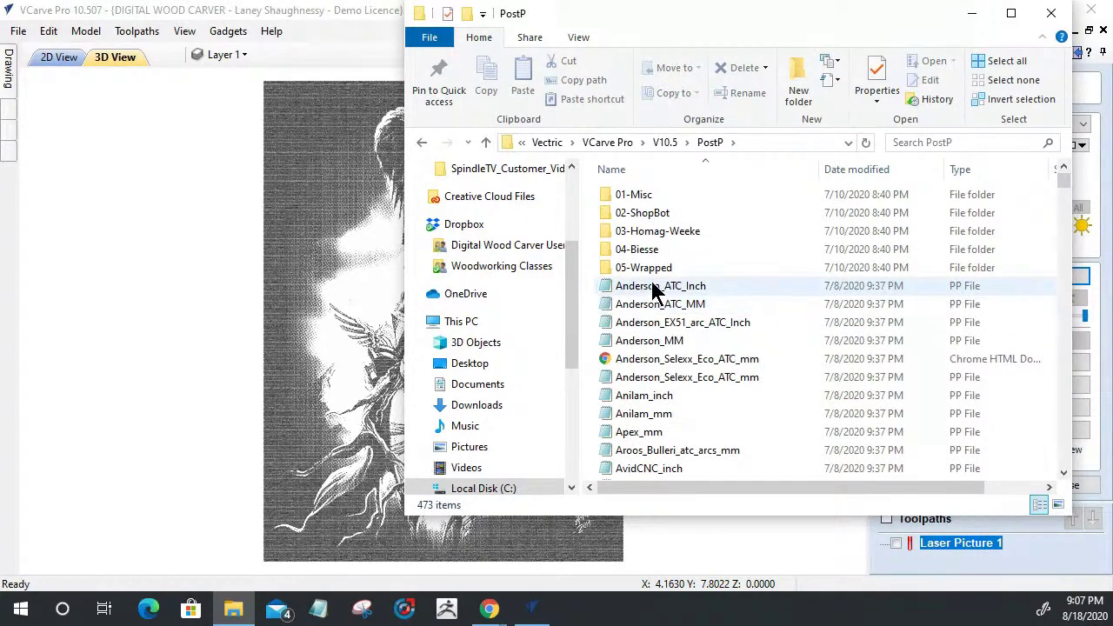
double_click(622, 195)
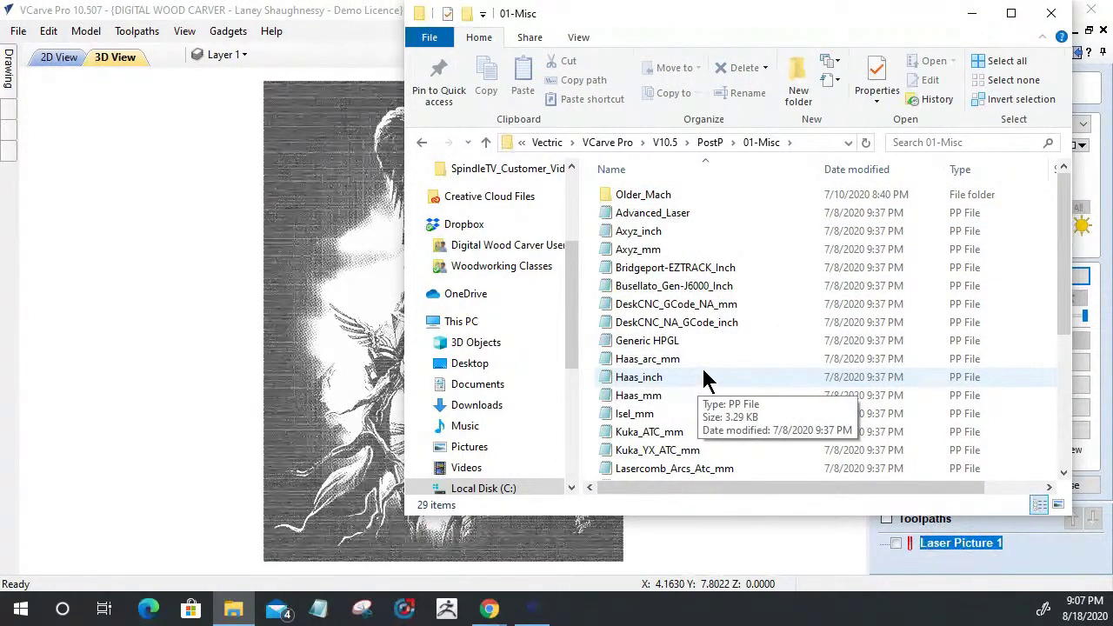
scroll(704, 372, down, 2)
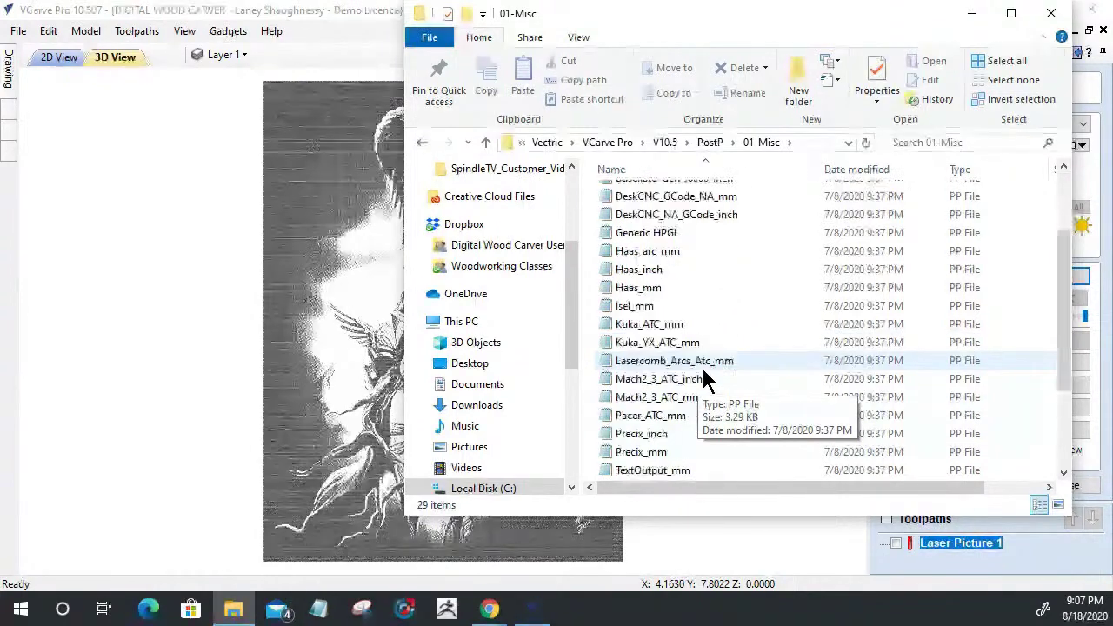
scroll(708, 417, down, 2)
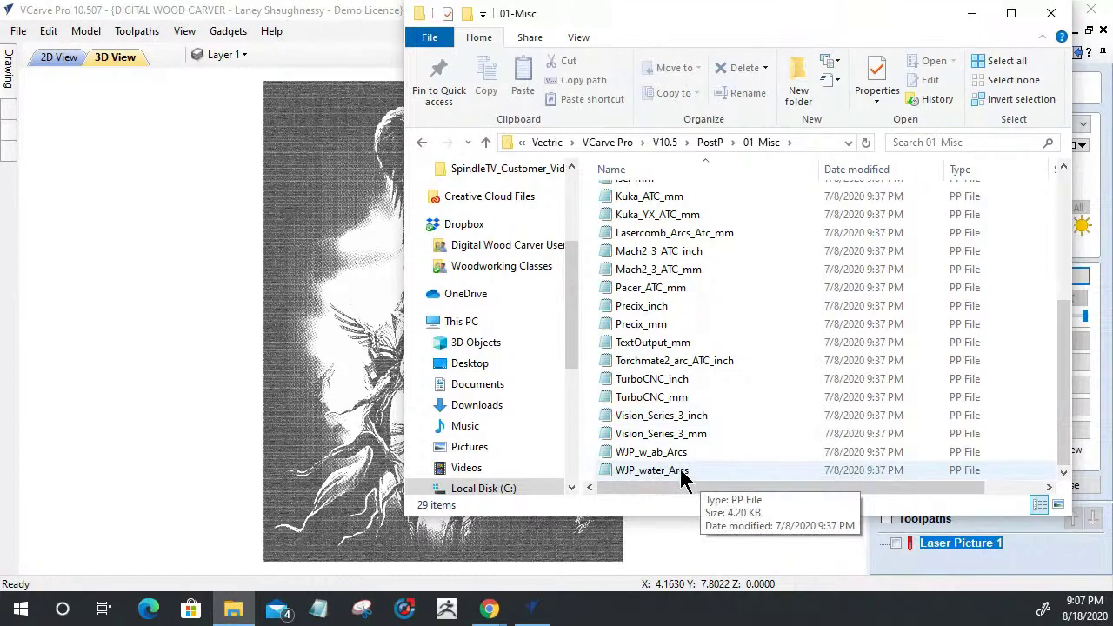
scroll(692, 323, up, 5)
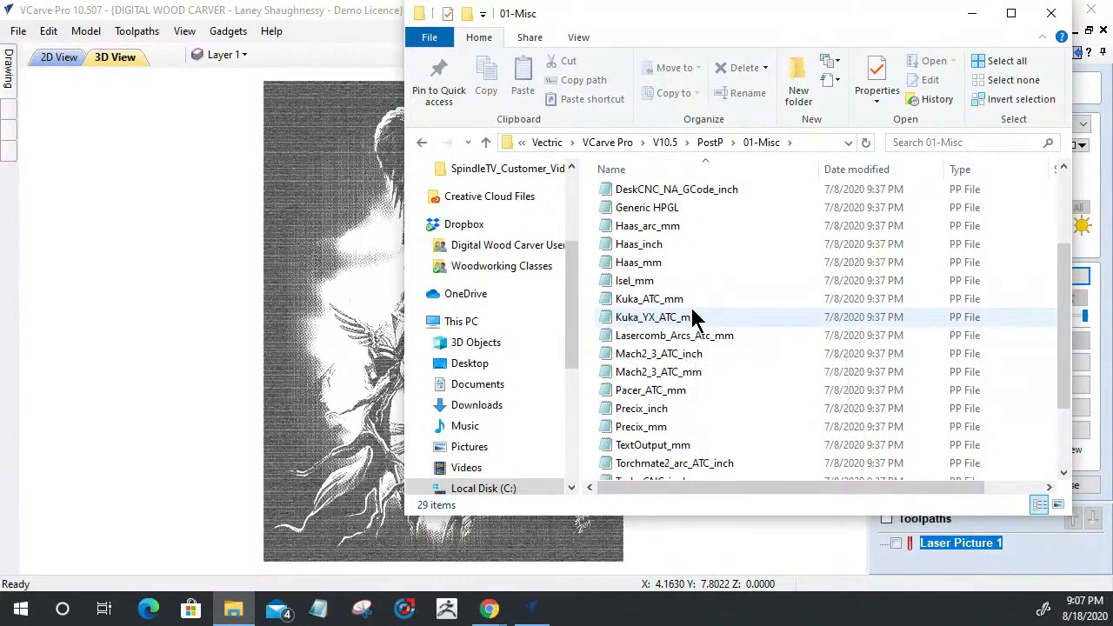
Locate the Grbl_mm and Grbl_inch post processor files in the main PostP folder, and close the folder window
click(711, 143)
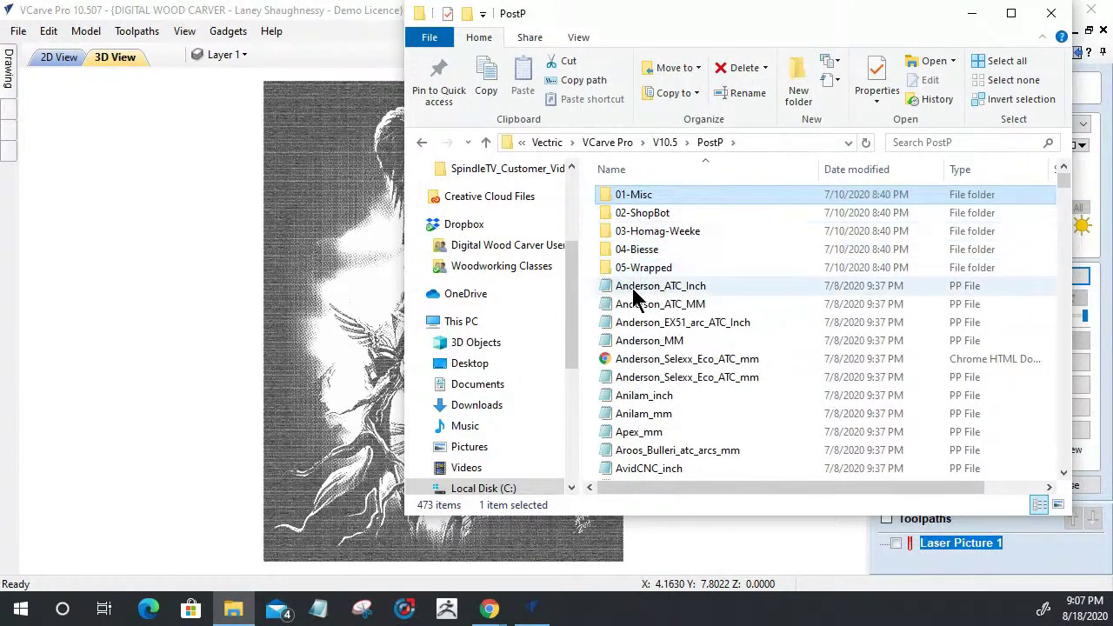
scroll(663, 353, down, 4)
scroll(661, 360, down, 15)
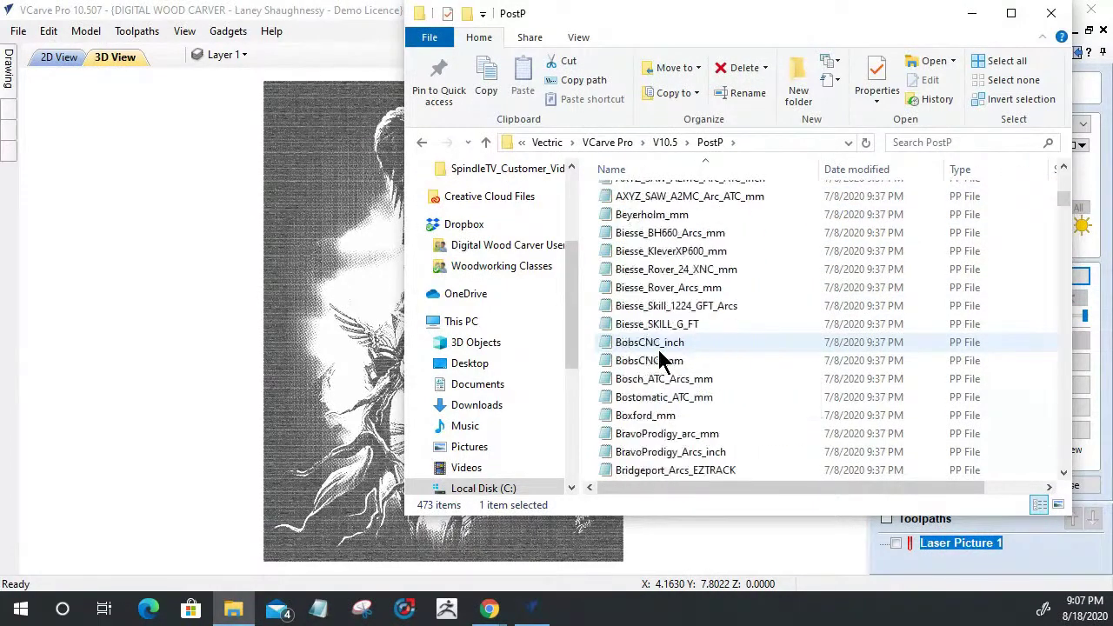
scroll(661, 360, down, 20)
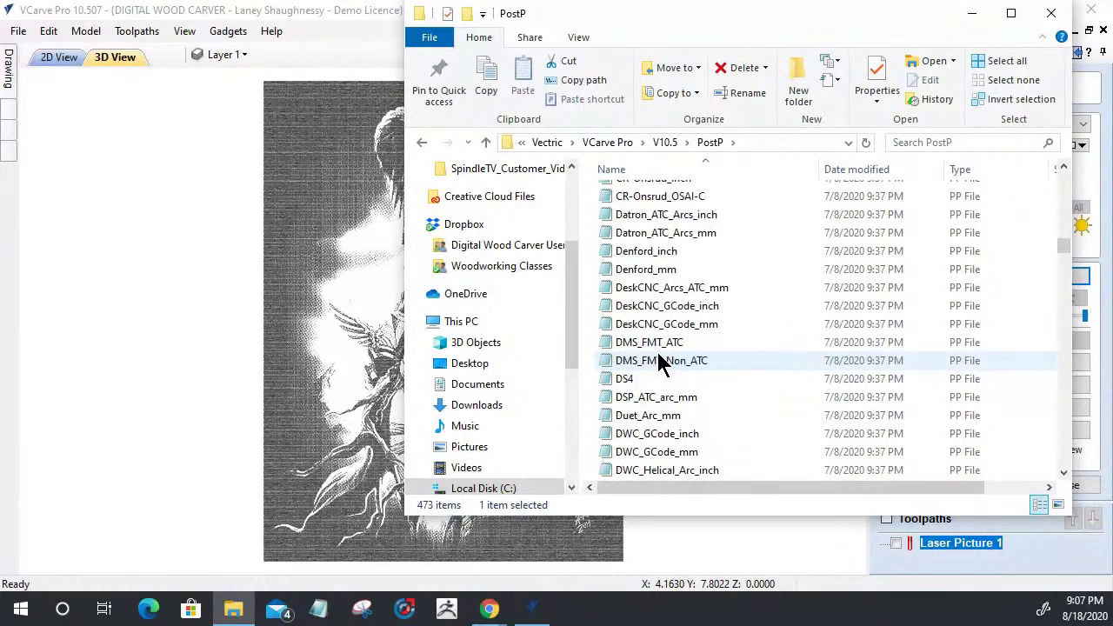
scroll(663, 362, down, 6)
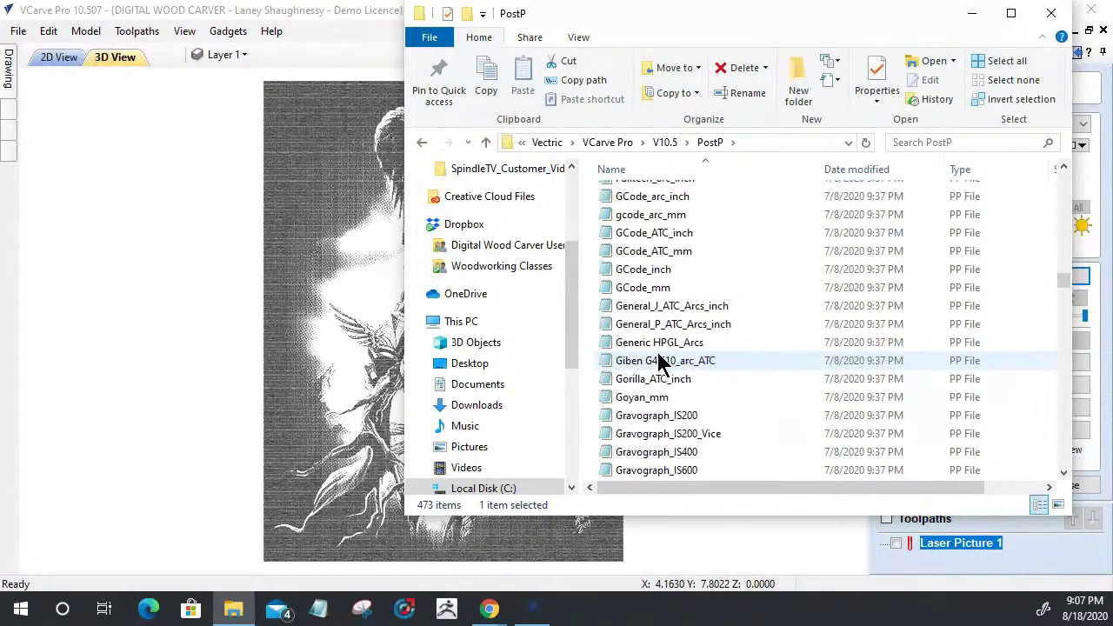
scroll(661, 362, down, 1)
scroll(661, 366, down, 2)
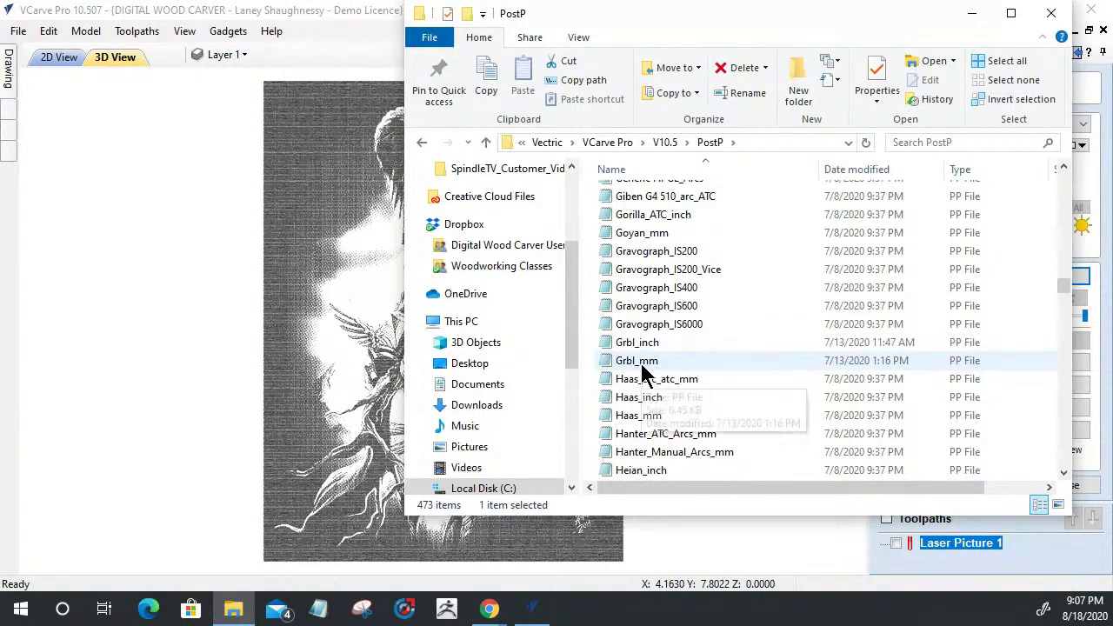
click(641, 360)
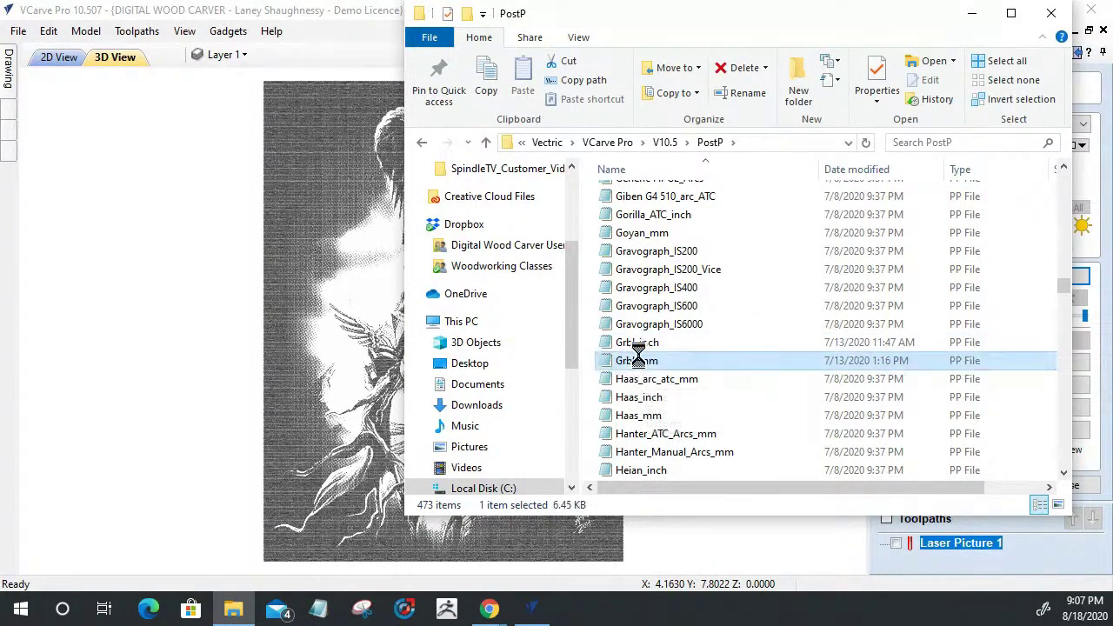
click(634, 343)
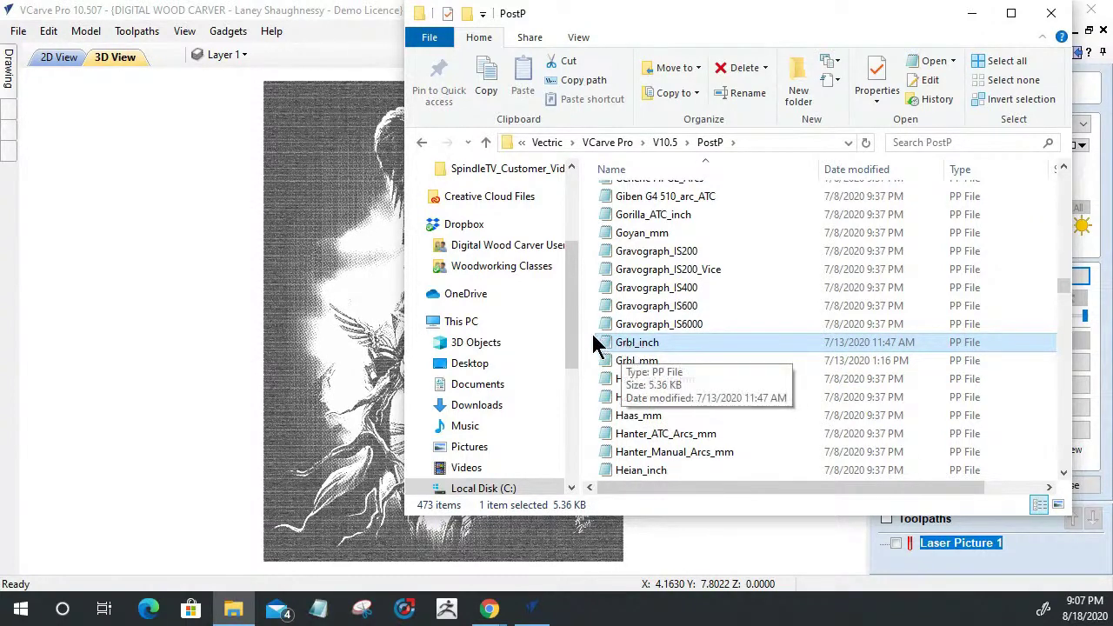
click(1052, 14)
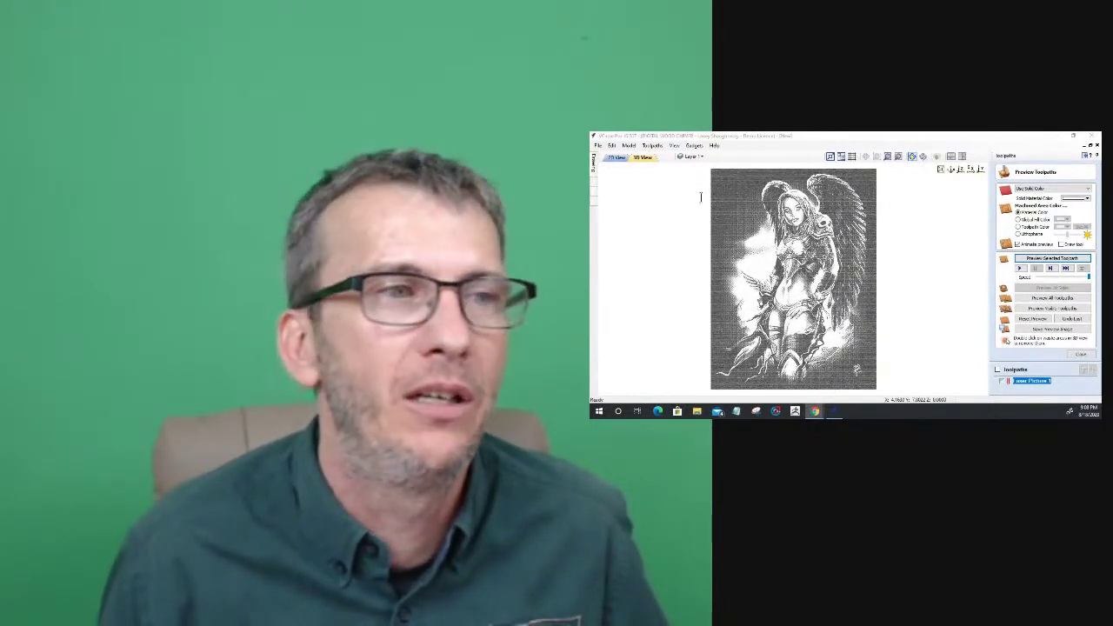
Switch to Chrome and look over the Infinite Laser product page for the DA Big Gimping Plug-in Process for GIMP
key(alt+Tab)
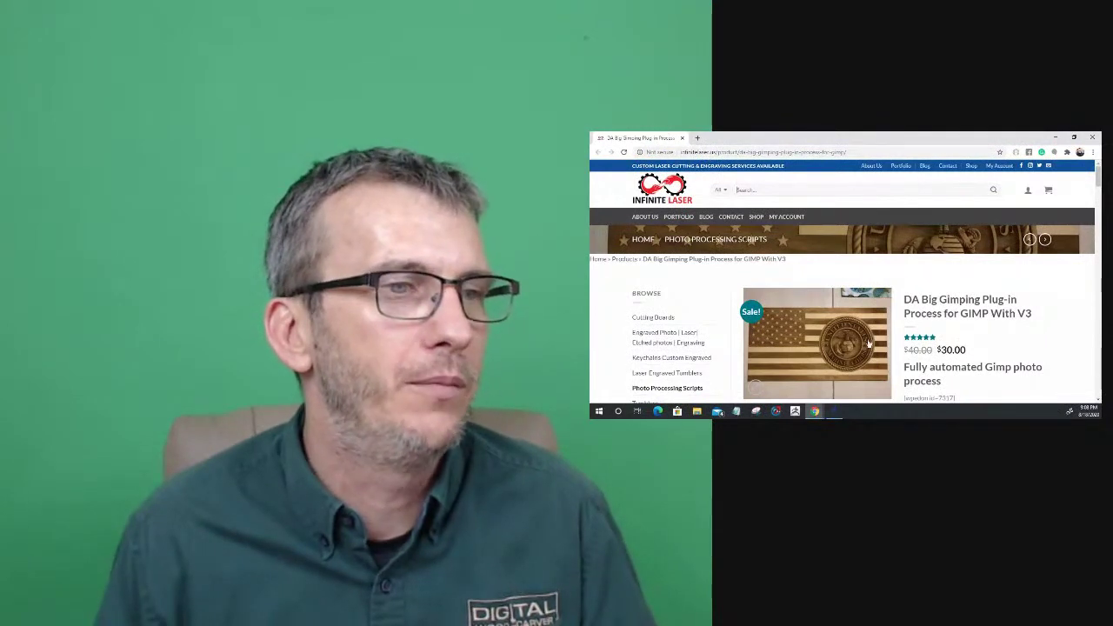
scroll(867, 344, down, 3)
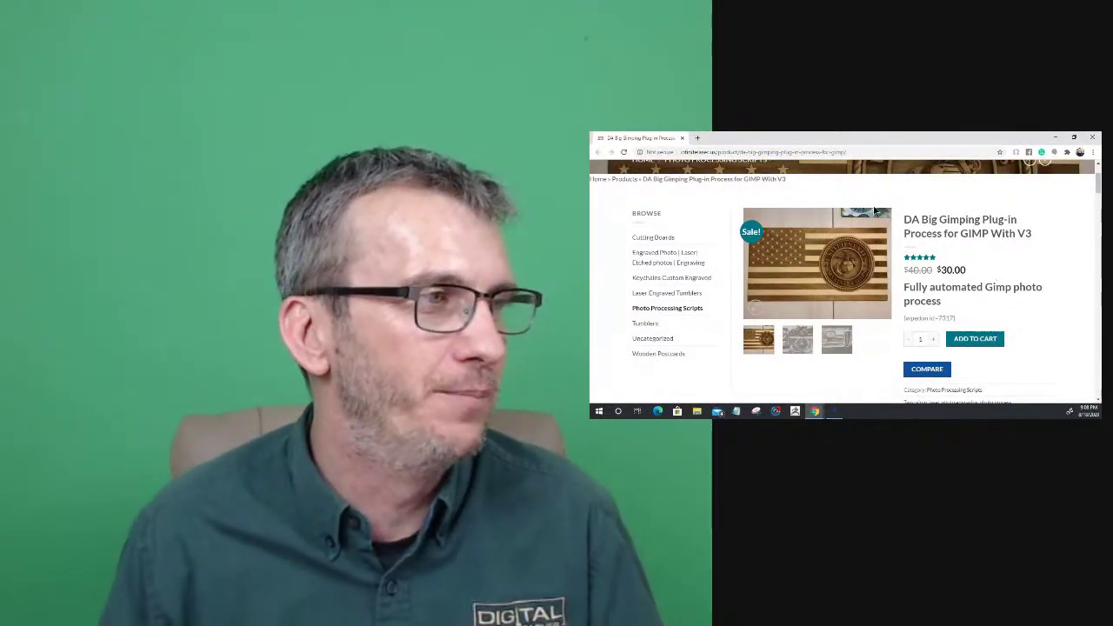
click(646, 309)
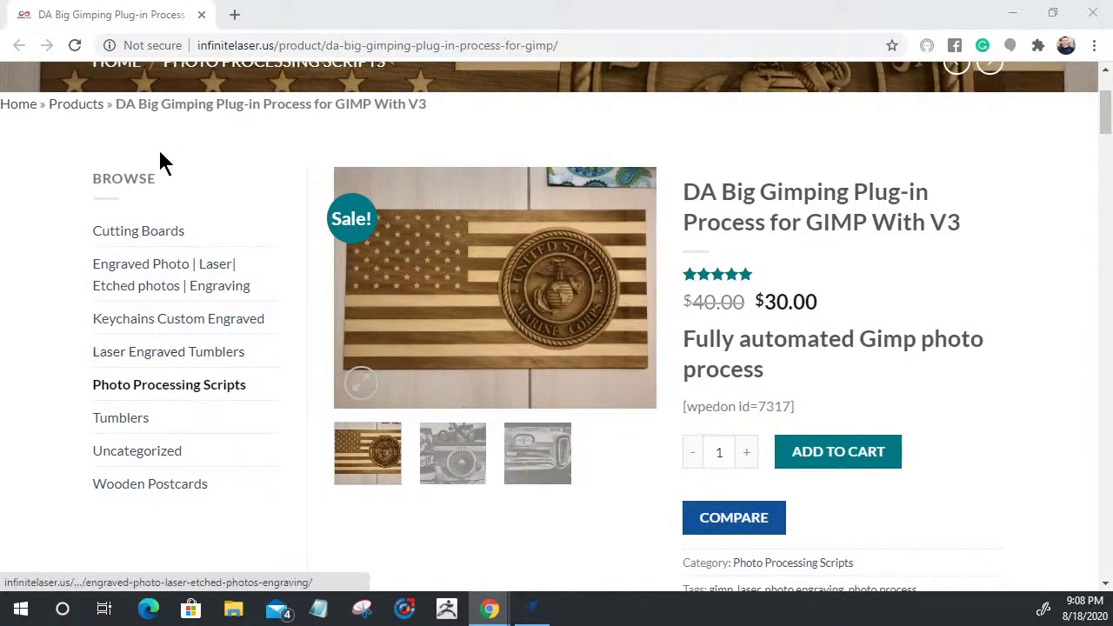
scroll(186, 191, up, 2)
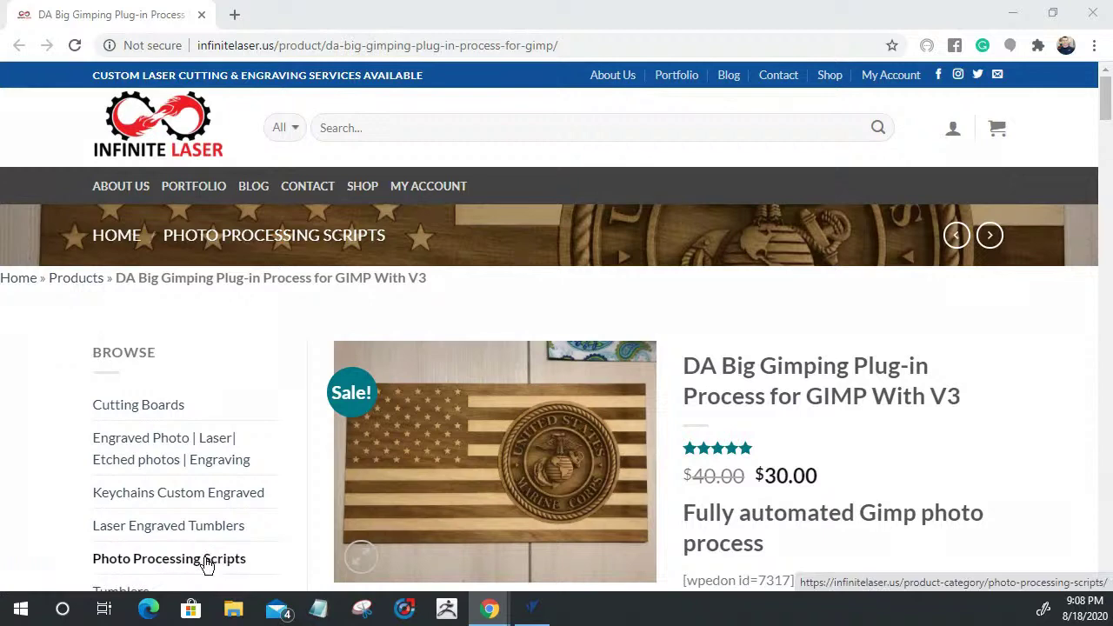
scroll(614, 405, down, 2)
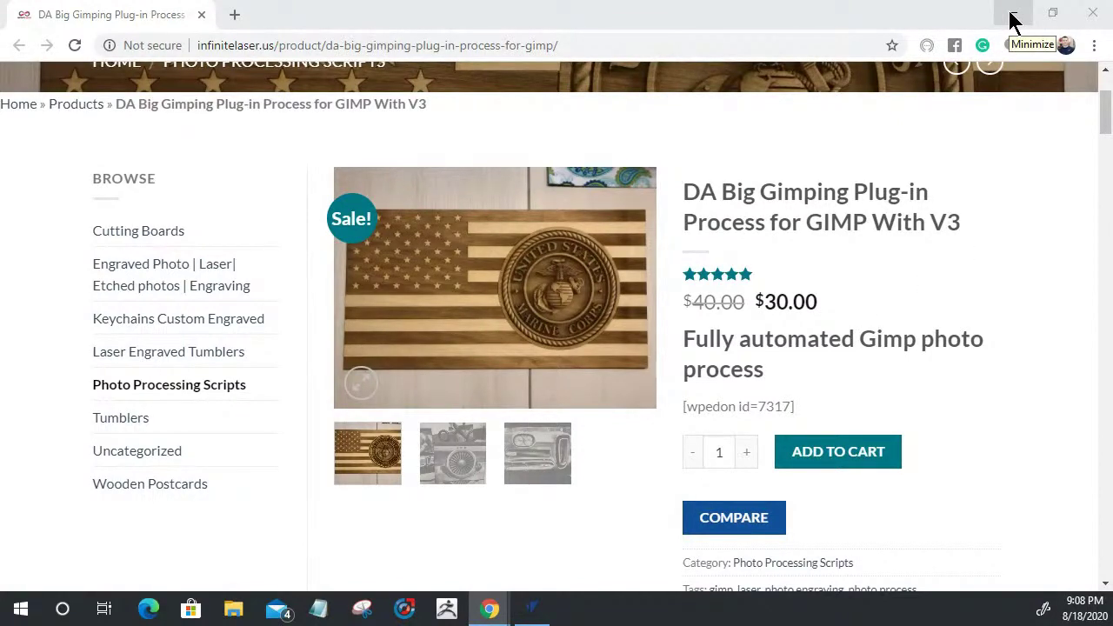
View the product's second and third sample photos, and enlarge the second one showing the turbine engraving
click(458, 455)
scroll(458, 455, down, 1)
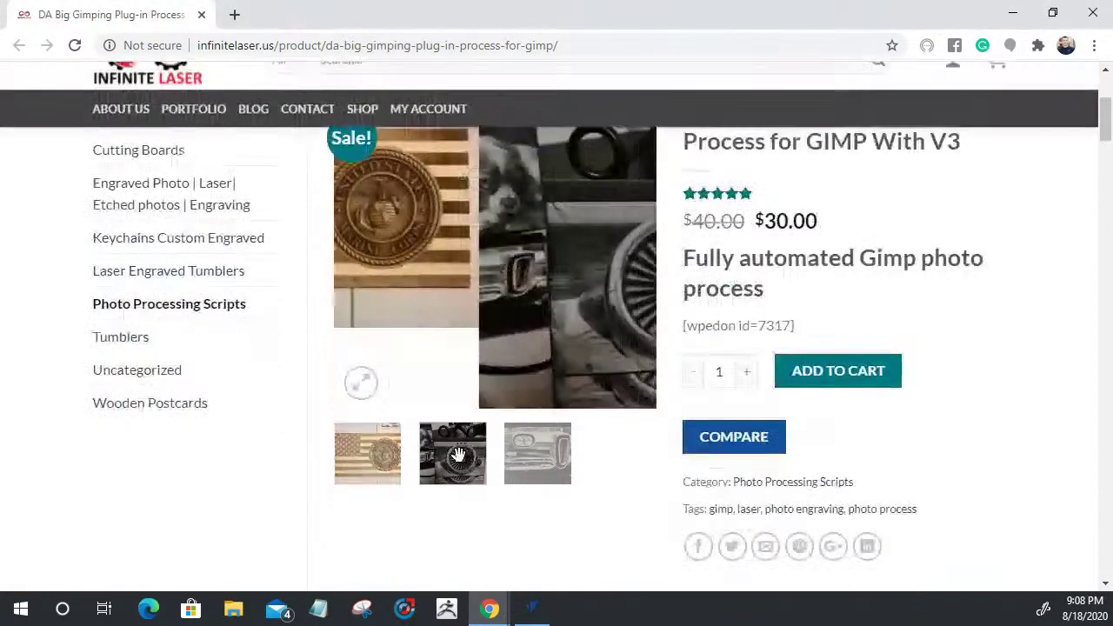
click(531, 464)
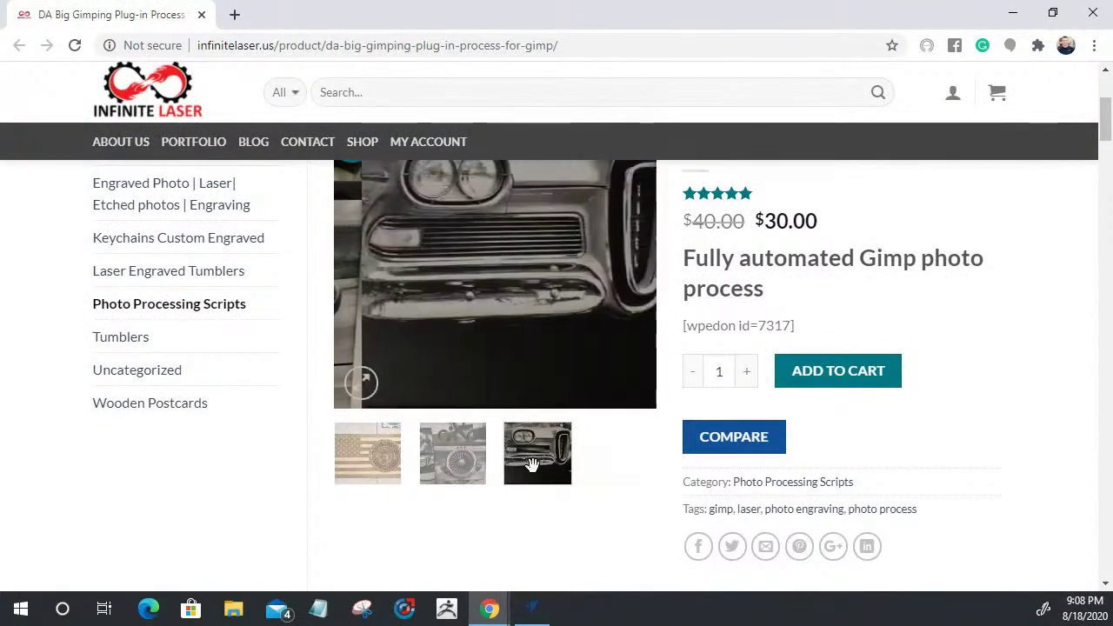
click(459, 458)
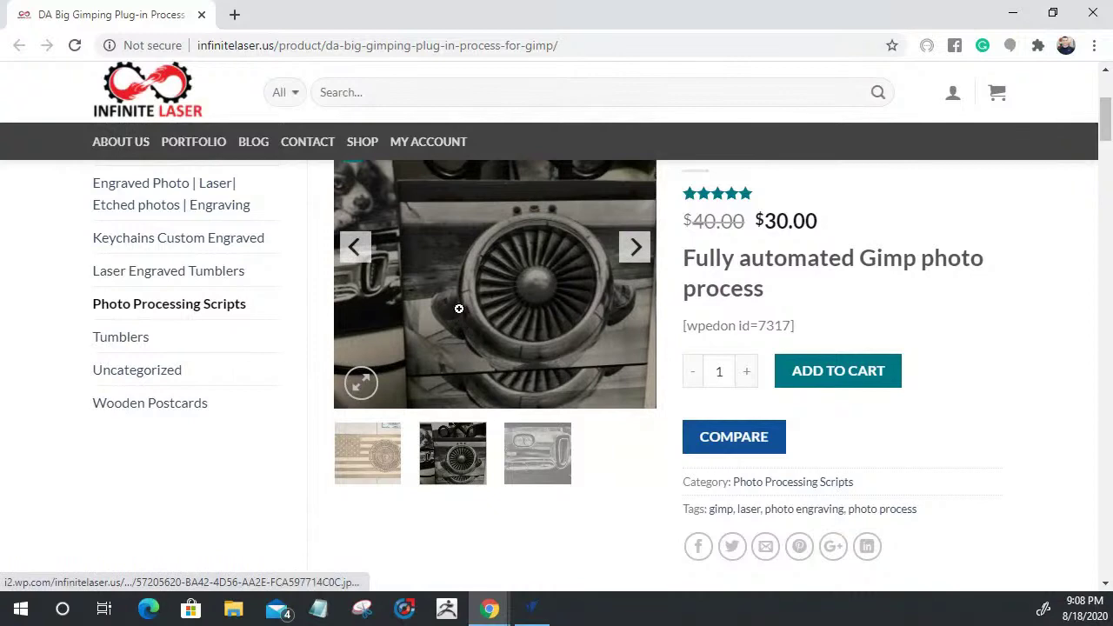
click(459, 308)
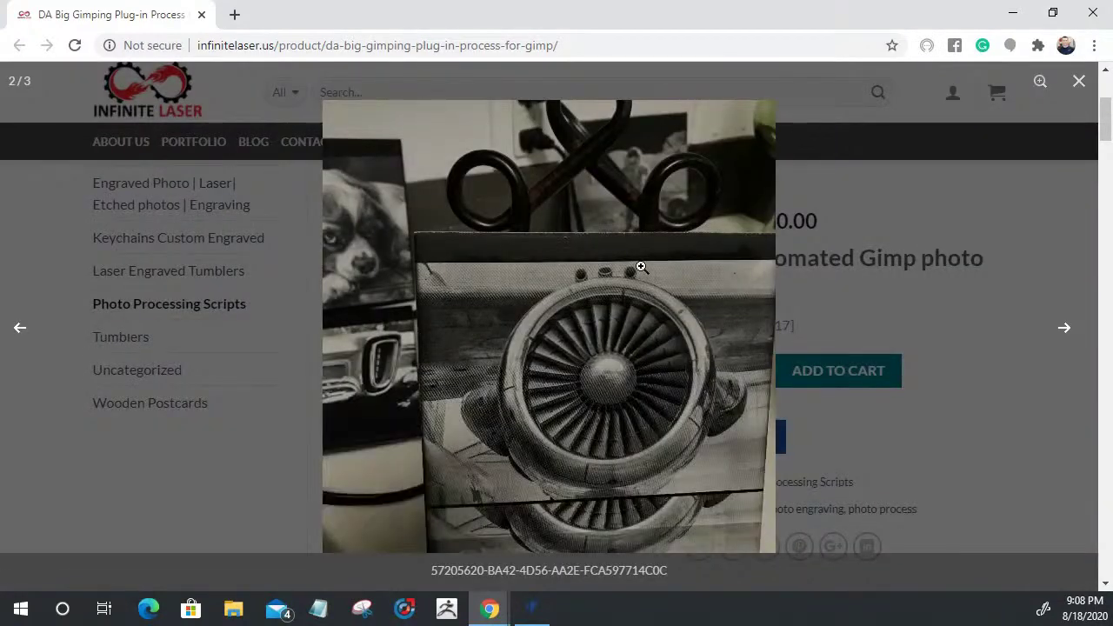